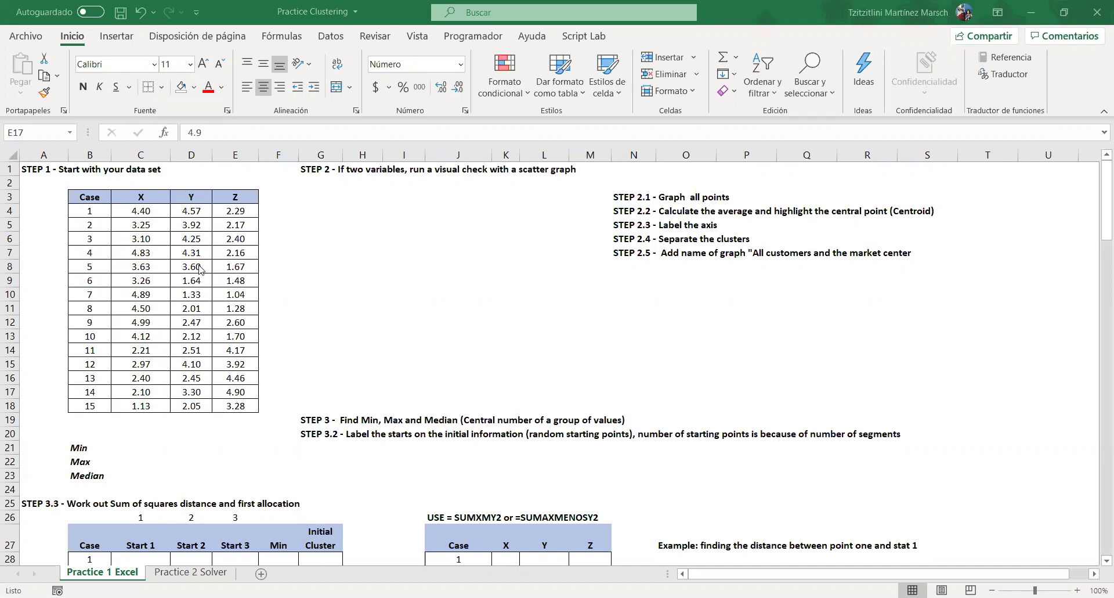
# Step: Examine the data set's case numbers and its X, Y and Z variable columns
pyautogui.moveTo(87, 210); pyautogui.dragTo(86, 400)
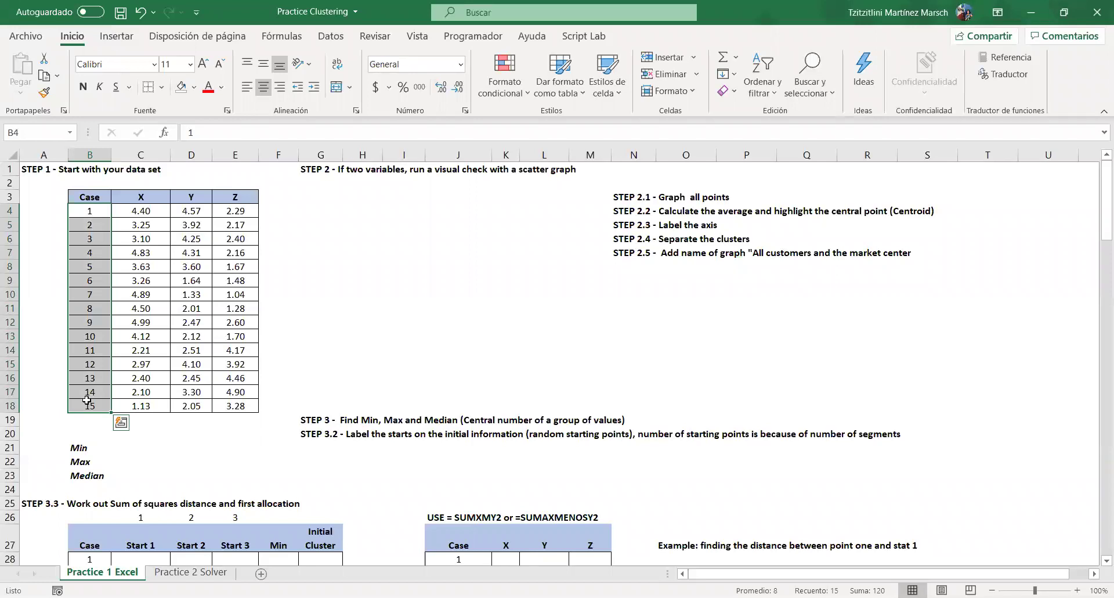
pyautogui.moveTo(141, 196); pyautogui.dragTo(215, 421)
pyautogui.click(197, 434)
pyautogui.click(150, 224)
pyautogui.click(150, 203)
pyautogui.click(192, 196)
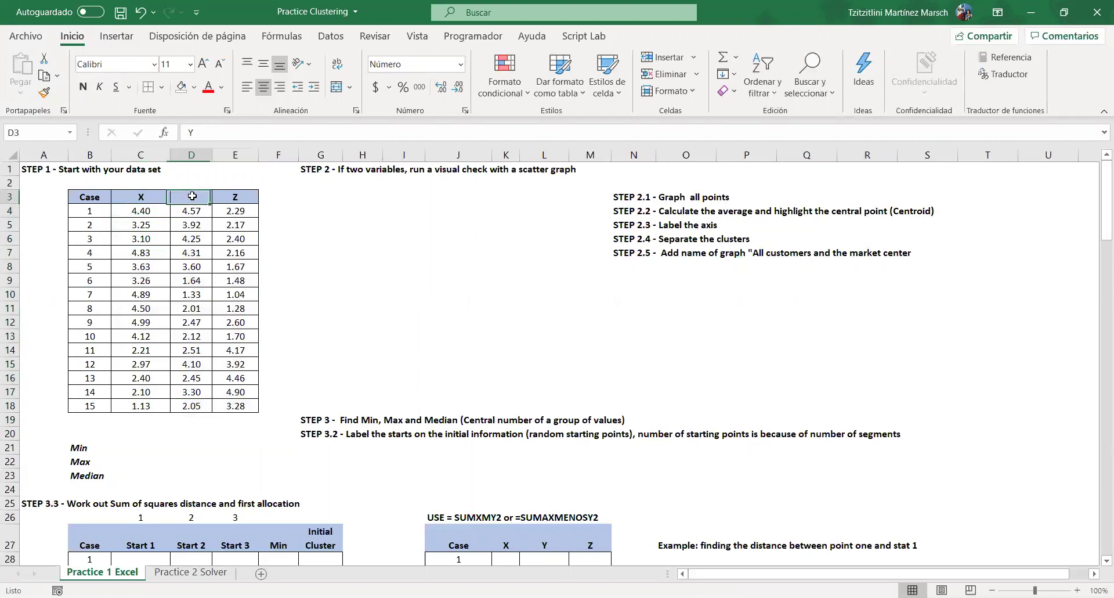
pyautogui.click(241, 196)
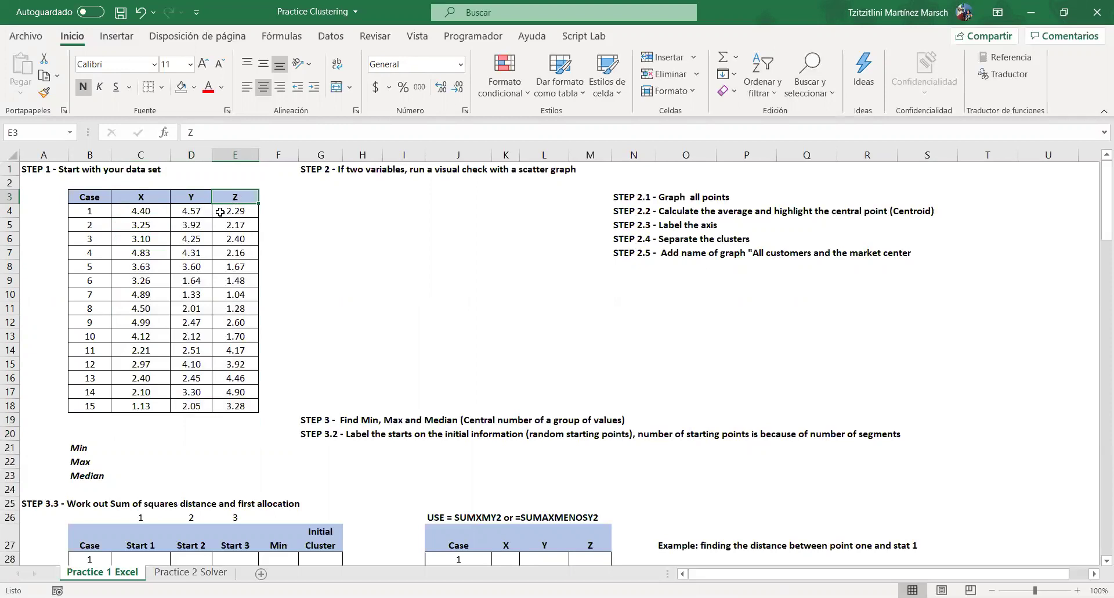
pyautogui.click(140, 200)
pyautogui.click(175, 200)
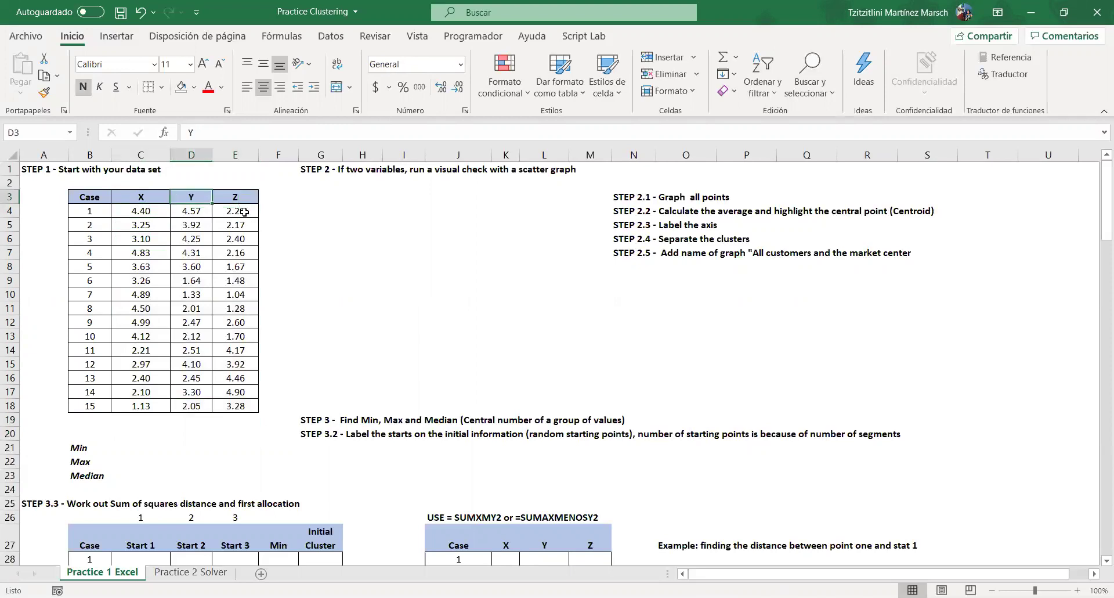
pyautogui.click(238, 197)
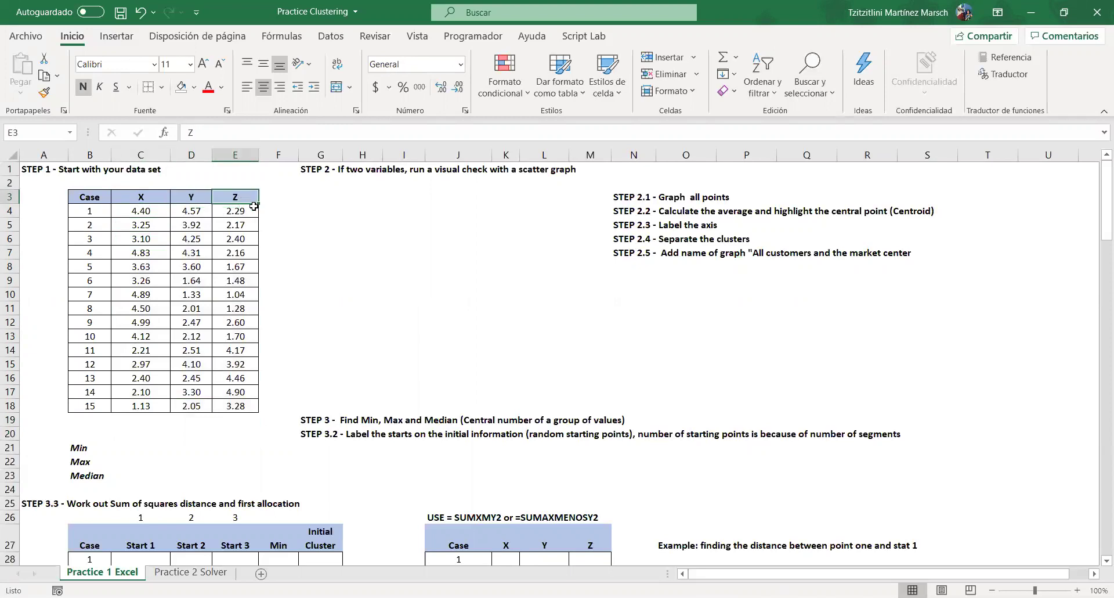
pyautogui.scroll(-3, 270, 224)
pyautogui.scroll(3, 270, 225)
pyautogui.moveTo(167, 196); pyautogui.dragTo(253, 408)
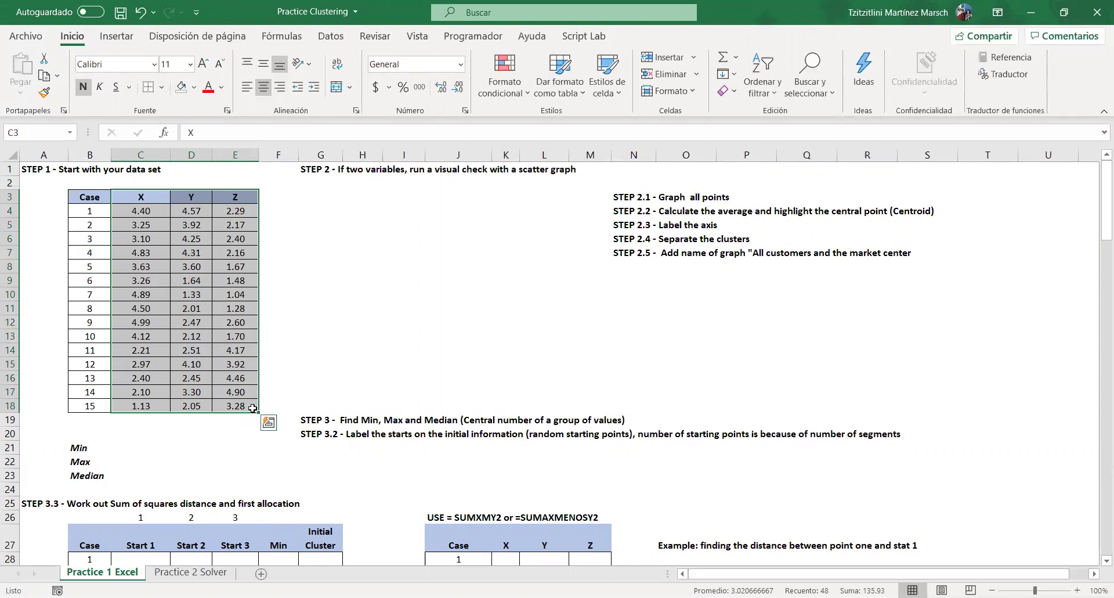
pyautogui.click(453, 335)
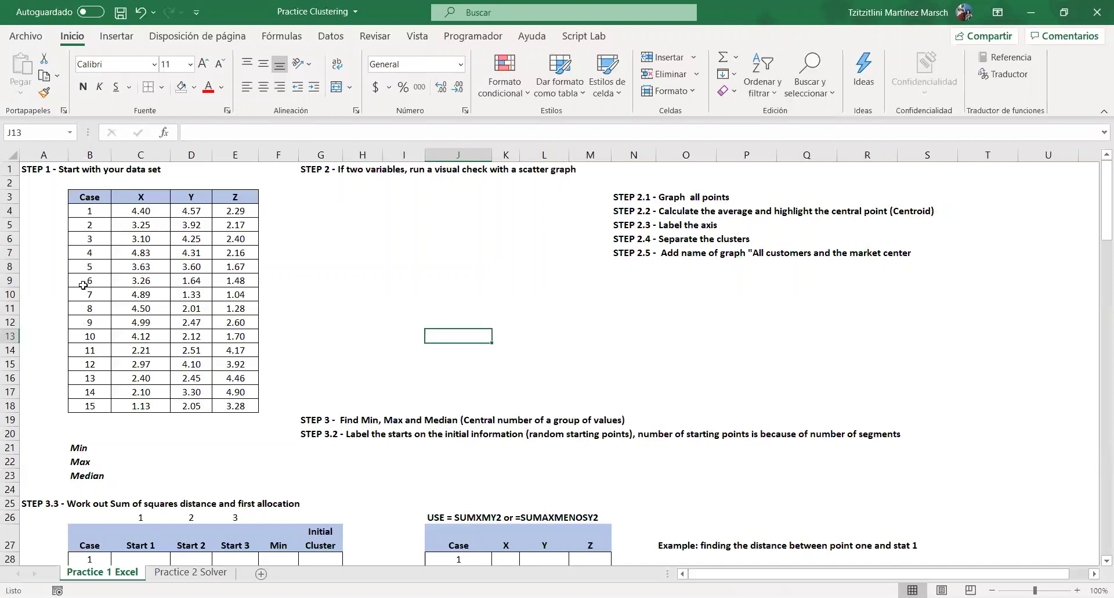
pyautogui.click(93, 211)
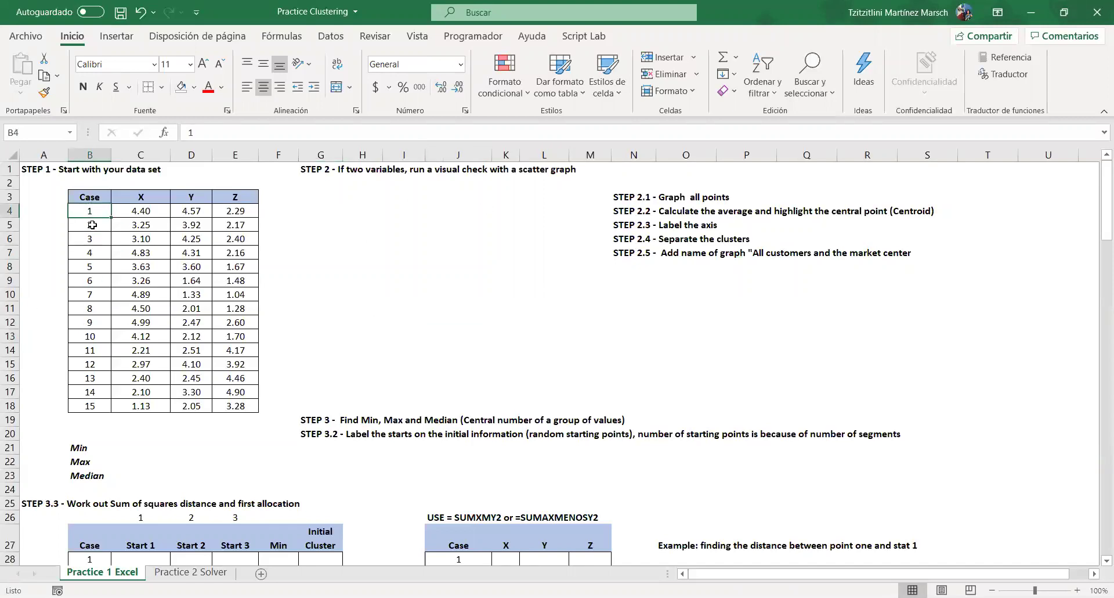
pyautogui.click(101, 267)
pyautogui.click(97, 323)
pyautogui.click(91, 414)
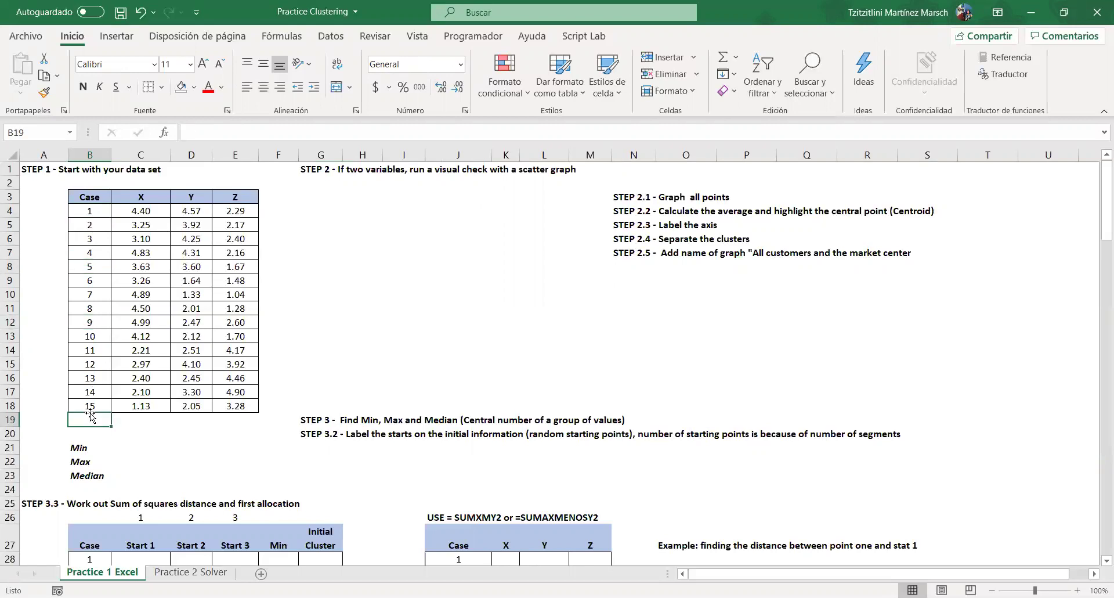
# Step: Calculate the minimum of the X values C4:C18 with MIN in cell C21
pyautogui.click(148, 451)
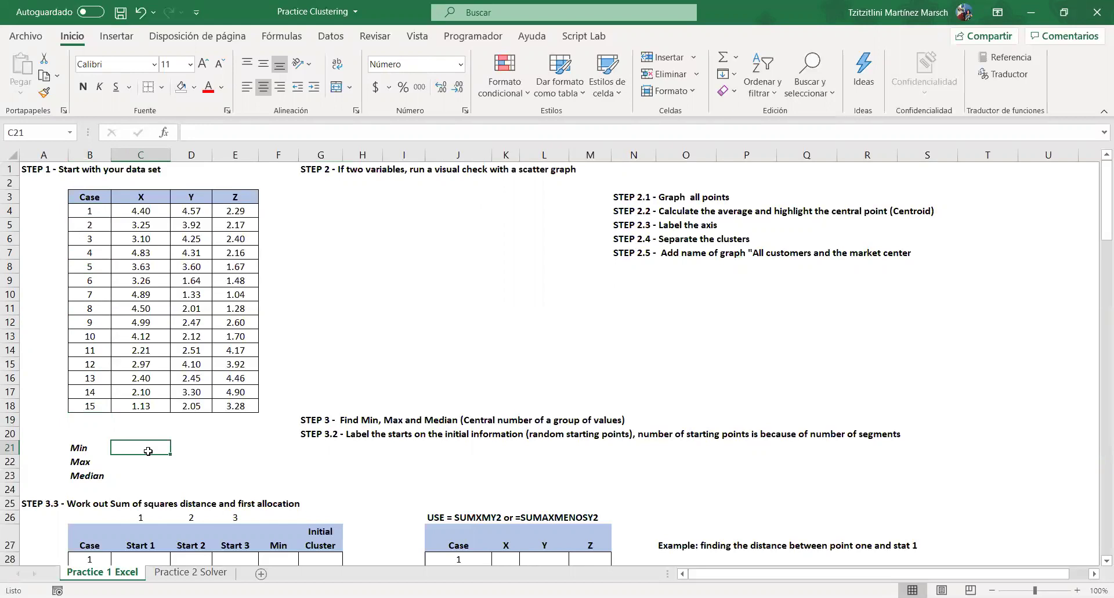
pyautogui.write('=')
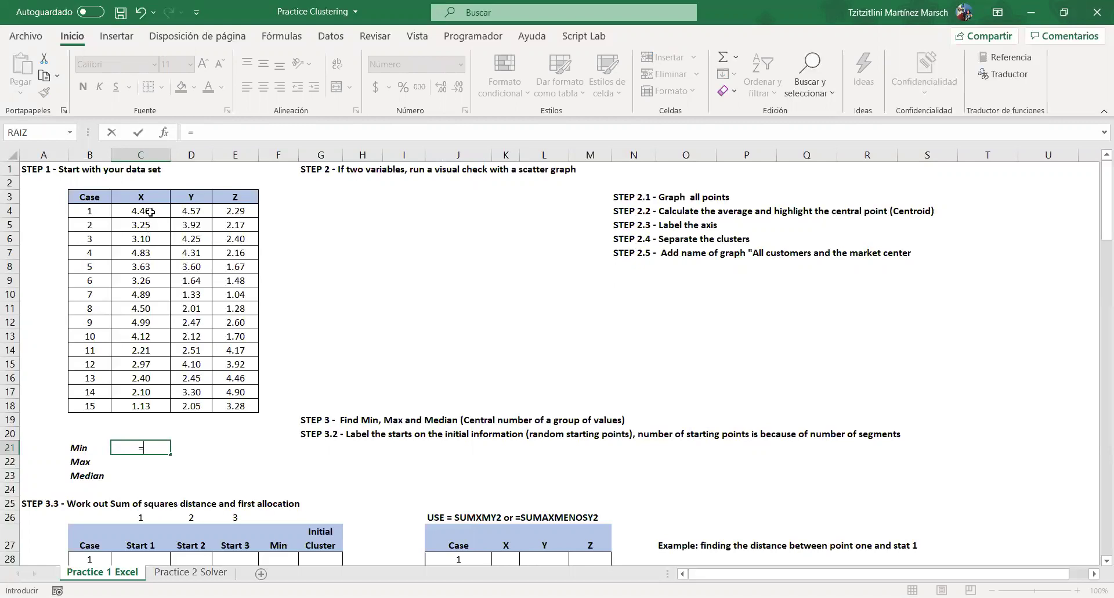
pyautogui.write('mi')
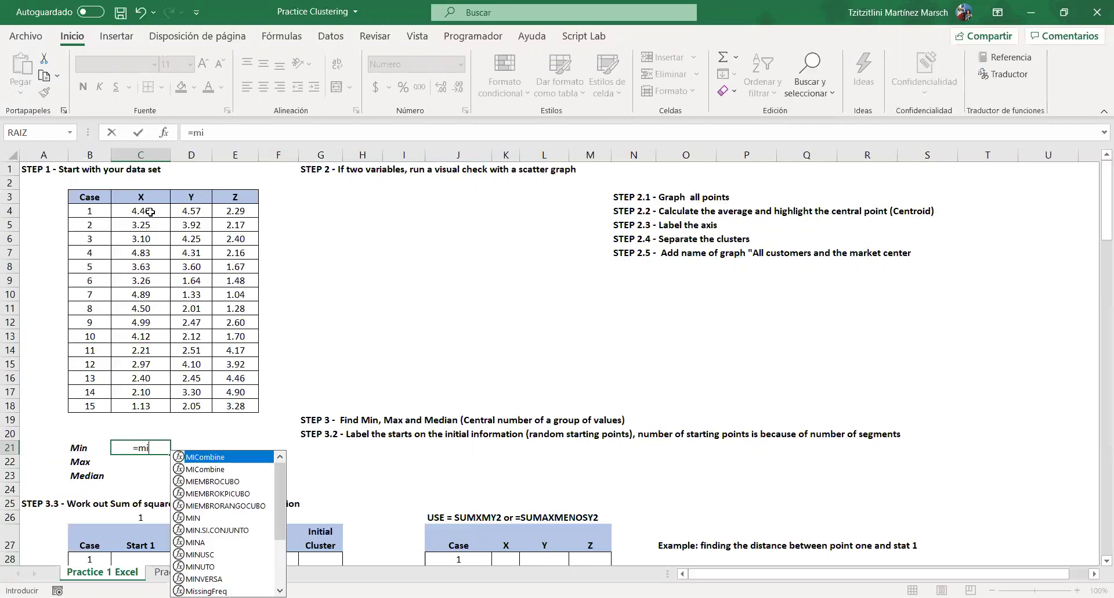
pyautogui.write('n(')
pyautogui.moveTo(141, 212); pyautogui.dragTo(147, 413)
pyautogui.press('Return')
# Step: Calculate the maximum of the X values C4:C18 with MAX in cell C22
pyautogui.write('=')
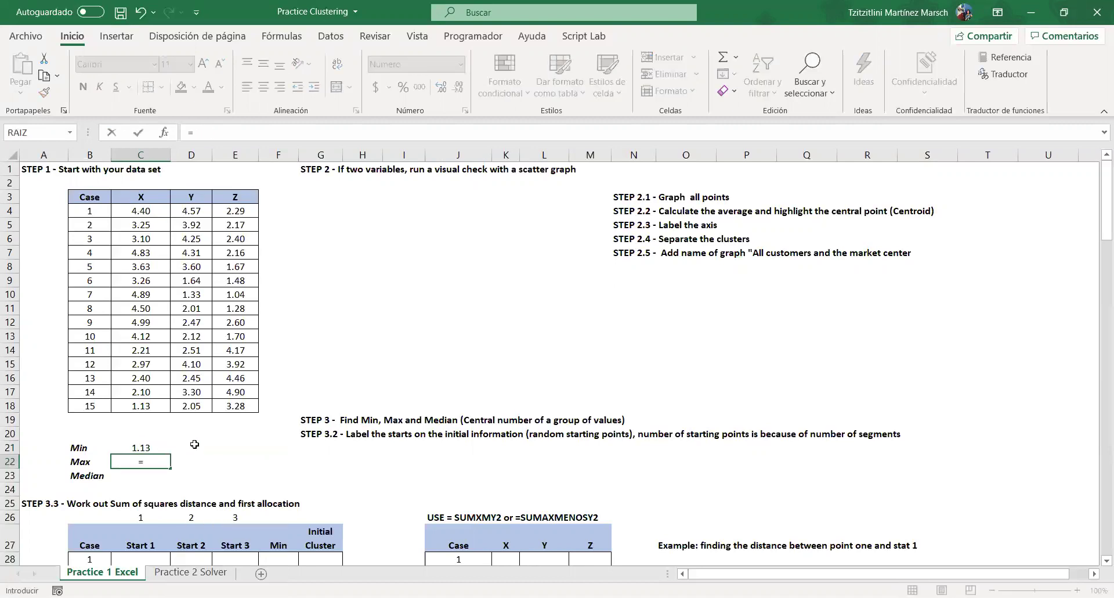
pyautogui.write('max(')
pyautogui.moveTo(148, 405); pyautogui.dragTo(147, 214)
pyautogui.press('Return')
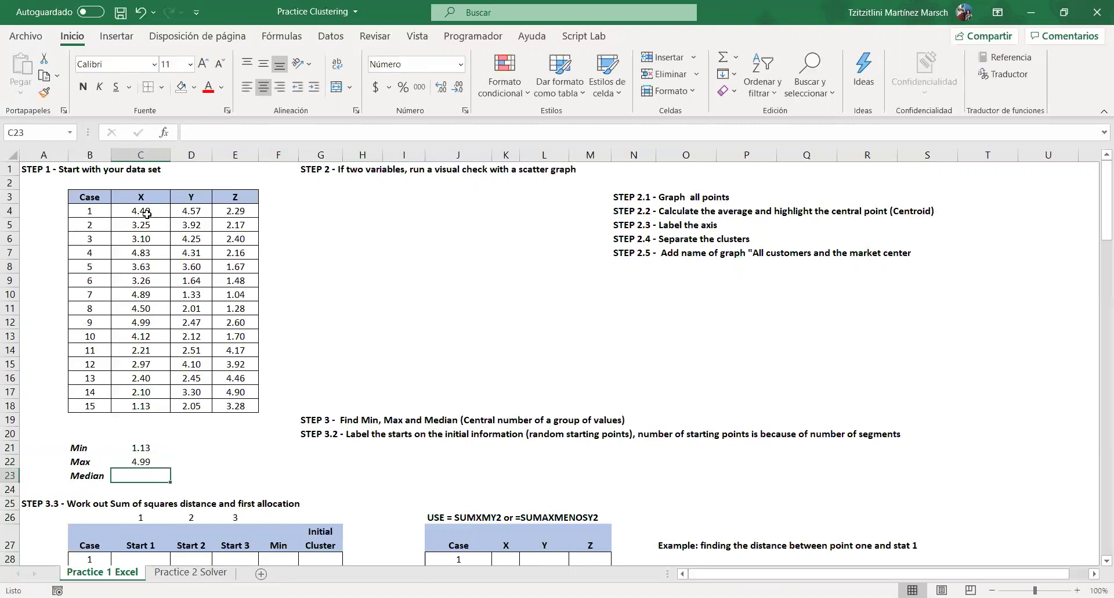
# Step: Calculate the median of the X values C4:C18 with MEDIANA in cell C23
pyautogui.write('=')
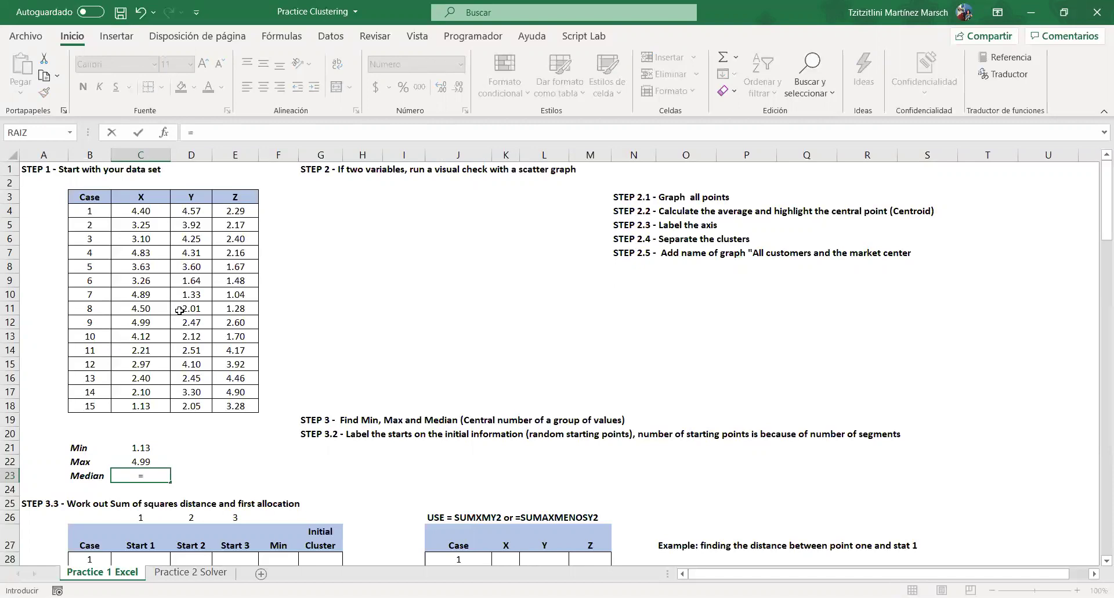
pyautogui.write('mediana(')
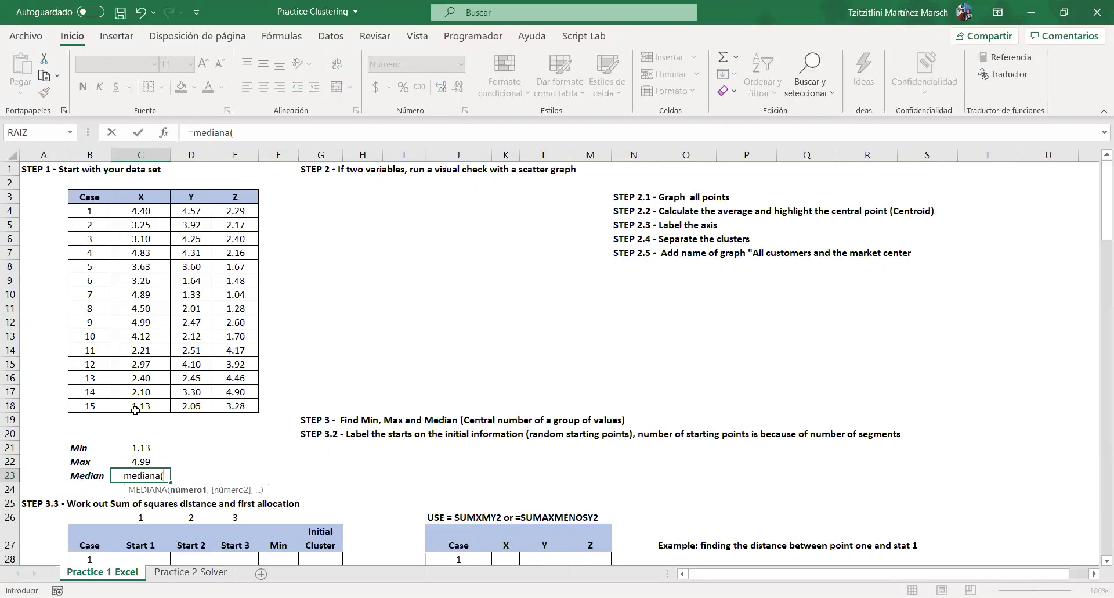
pyautogui.click(135, 406)
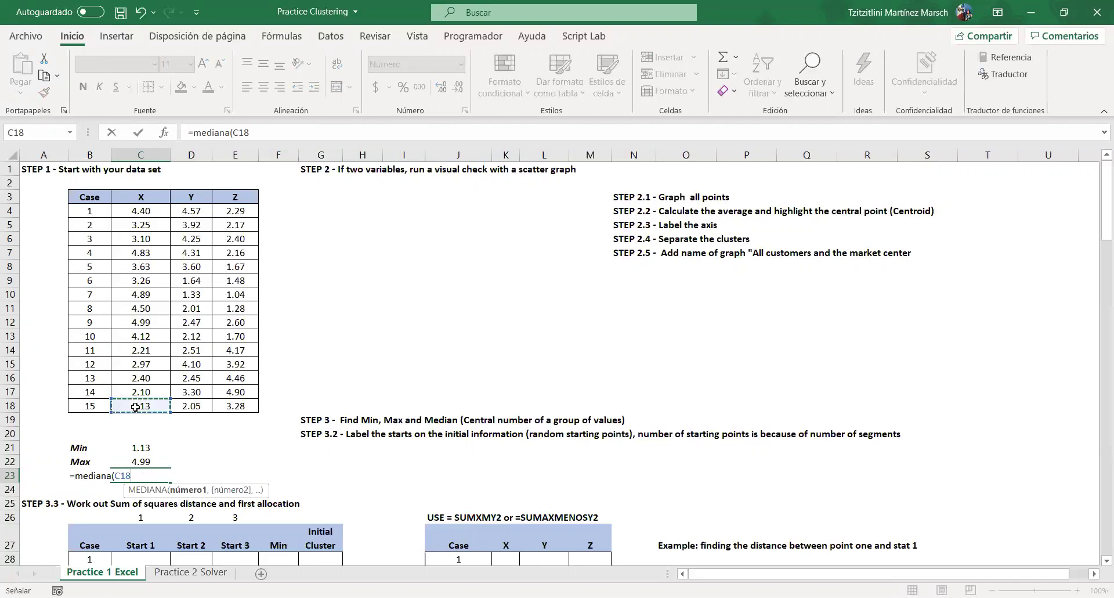
pyautogui.moveTo(135, 407); pyautogui.dragTo(153, 207)
pyautogui.press('Return')
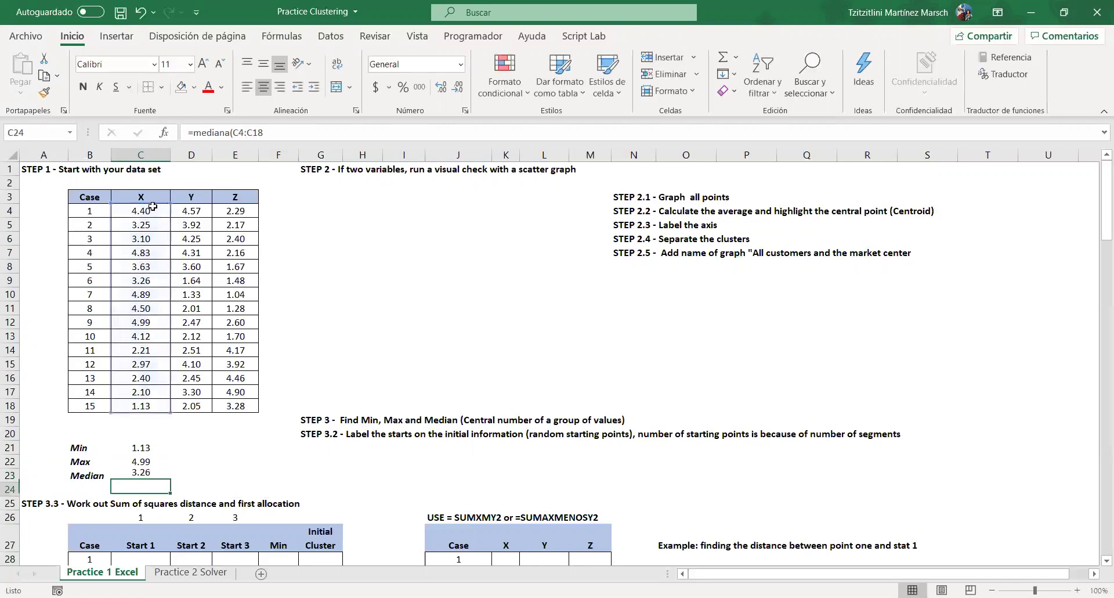
# Step: Highlight the X, Y and Z values of cases 15, 9 and 6 with a gold fill
pyautogui.moveTo(144, 404); pyautogui.dragTo(237, 406)
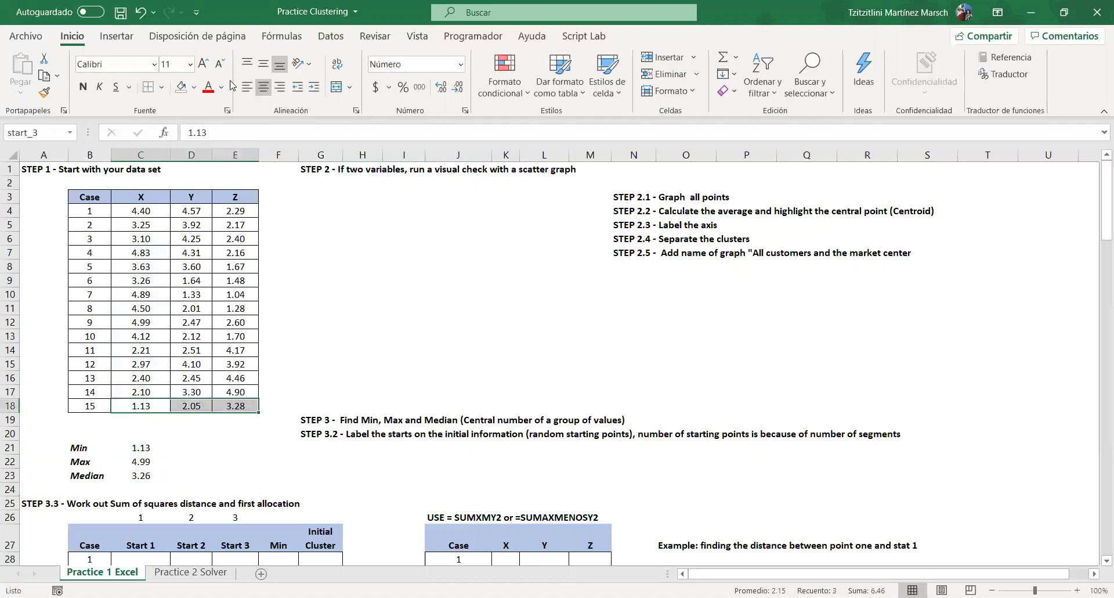
pyautogui.click(195, 91)
pyautogui.click(261, 158)
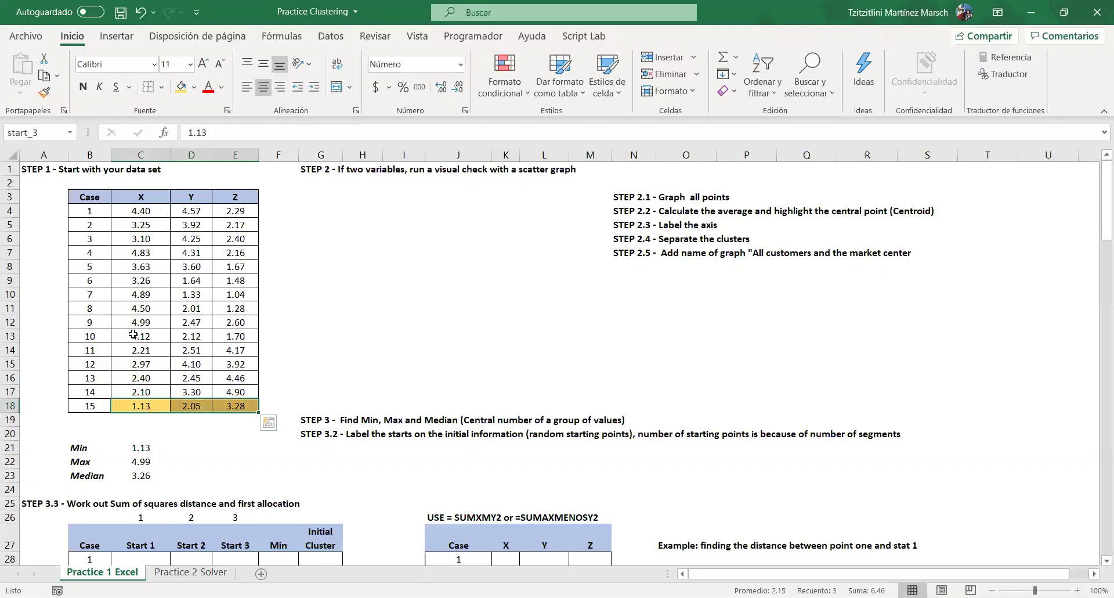
pyautogui.moveTo(141, 321); pyautogui.dragTo(241, 318)
pyautogui.click(181, 90)
pyautogui.moveTo(131, 281); pyautogui.dragTo(241, 281)
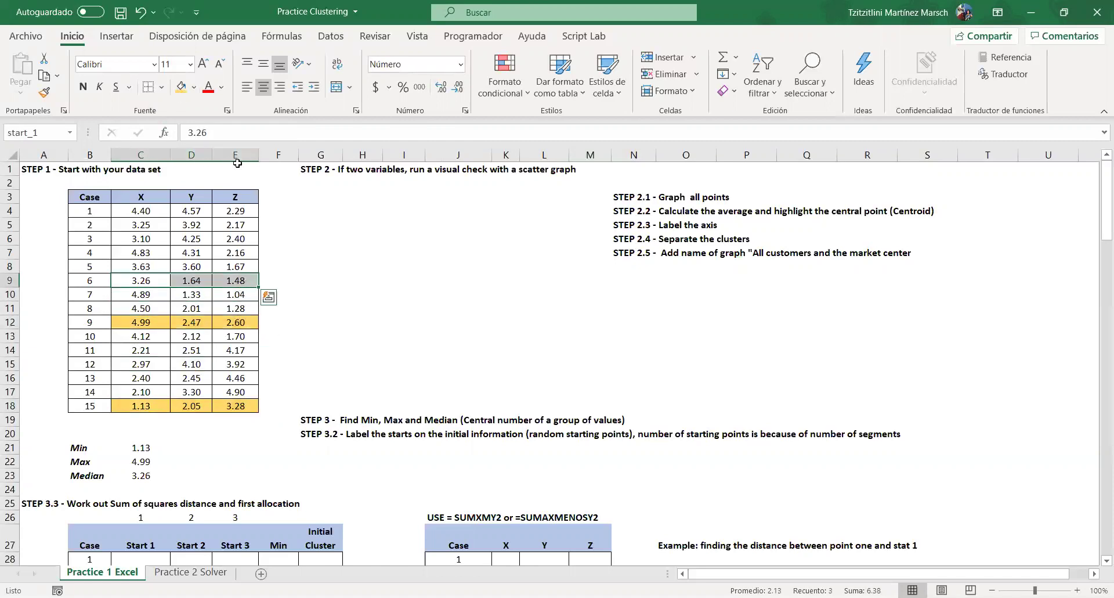
pyautogui.click(182, 88)
# Step: Label the highlighted rows in column A: Start 1 for case 6, Start 2 for case 9 and Start 3 for case 15
pyautogui.click(59, 282)
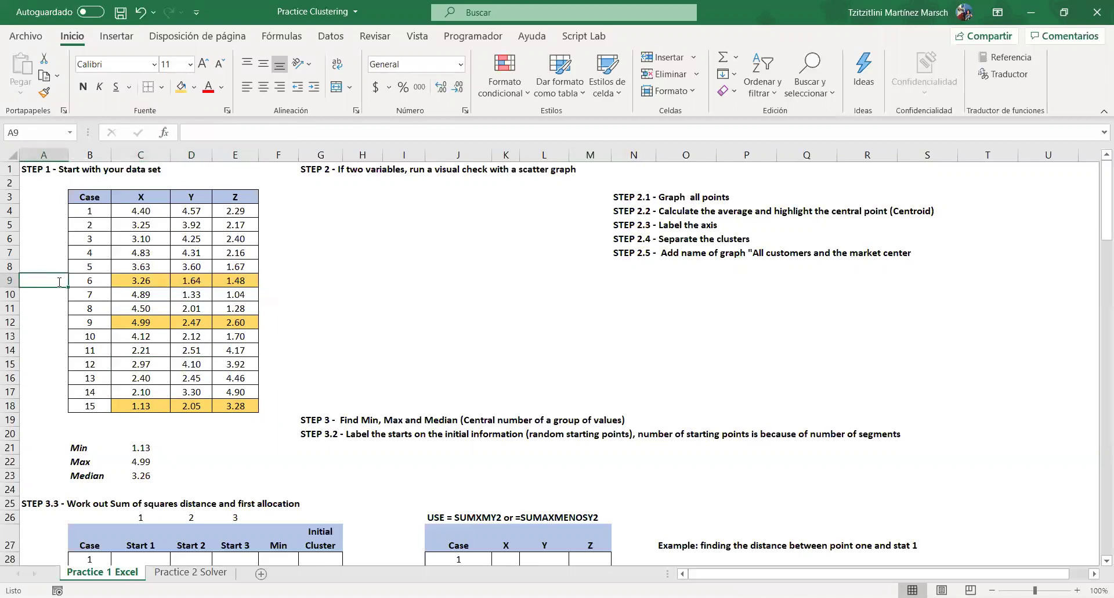
pyautogui.write('Start 1')
pyautogui.press('Return')
pyautogui.press('Down')
pyautogui.press('Down')
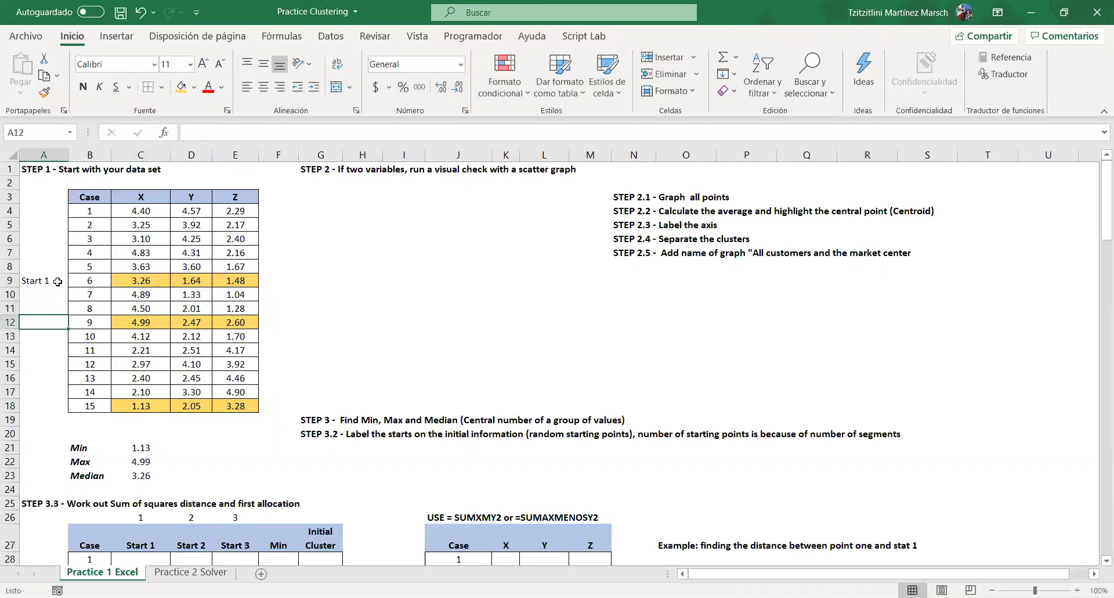
pyautogui.write('Start 2')
pyautogui.press('Return')
pyautogui.press('Down')
pyautogui.press('Down')
pyautogui.press('Down')
pyautogui.press('Down')
pyautogui.press('Down')
pyautogui.write('Start 3')
pyautogui.press('Return')
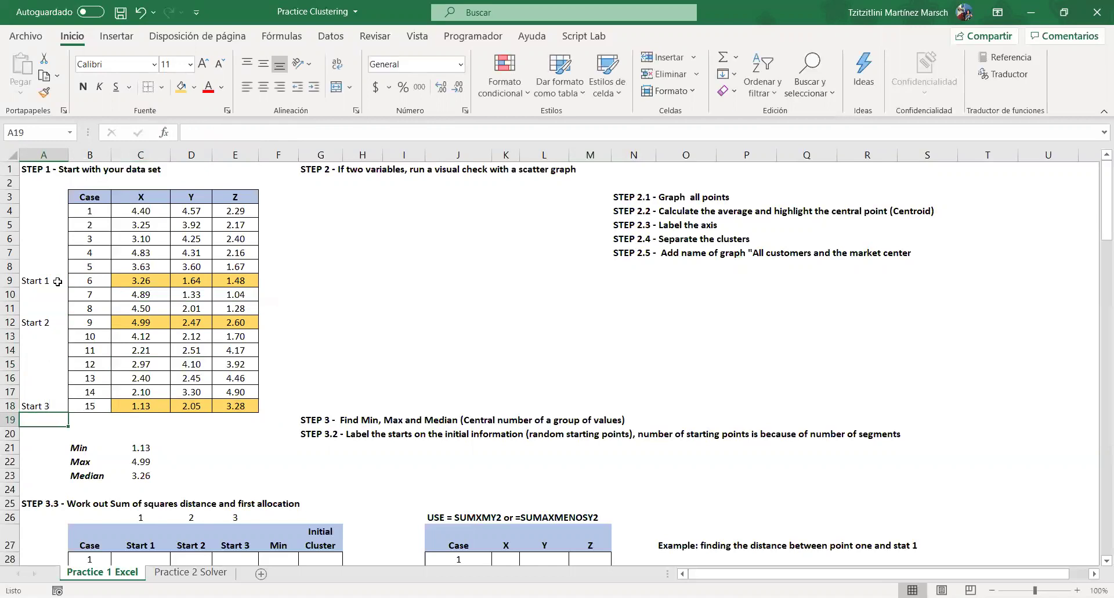
pyautogui.scroll(-3, 141, 385)
pyautogui.moveTo(150, 281); pyautogui.dragTo(223, 280)
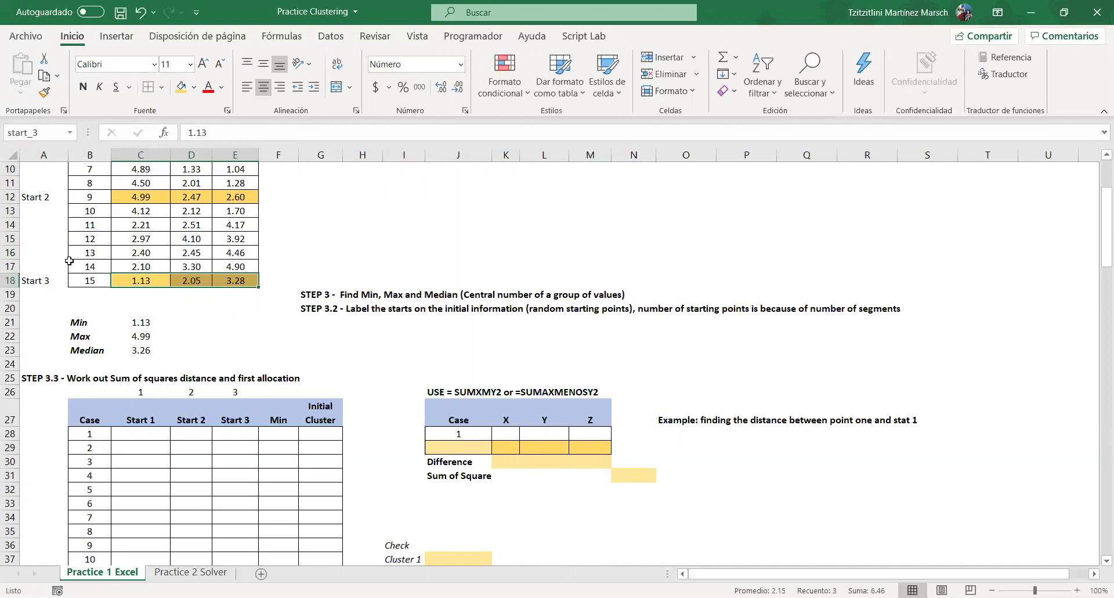
pyautogui.scroll(3, 147, 304)
pyautogui.moveTo(148, 282); pyautogui.dragTo(235, 281)
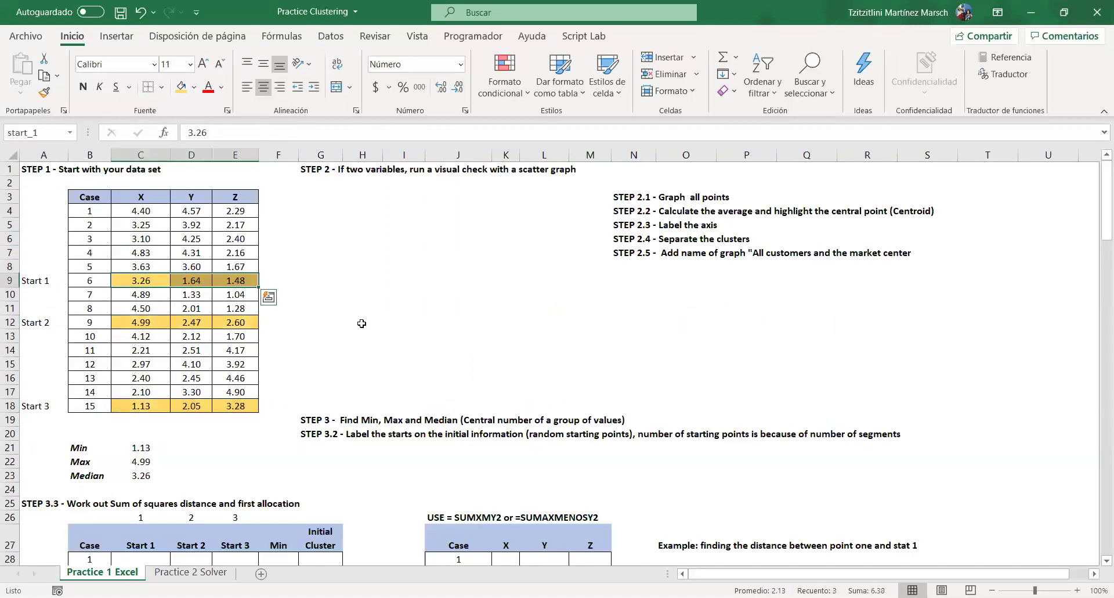
pyautogui.scroll(-6, 327, 328)
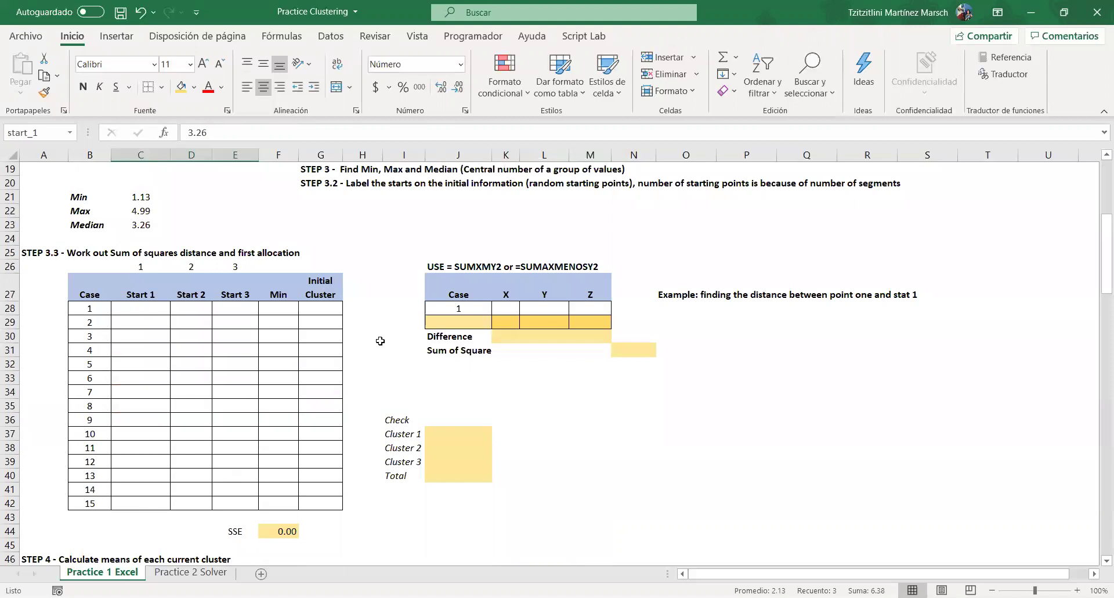
# Step: Copy case 1's X, Y and Z values into the example distance table at K28:M28
pyautogui.scroll(6, 380, 341)
pyautogui.moveTo(141, 211); pyautogui.dragTo(242, 213)
pyautogui.hotkey('ctrl', 'c')
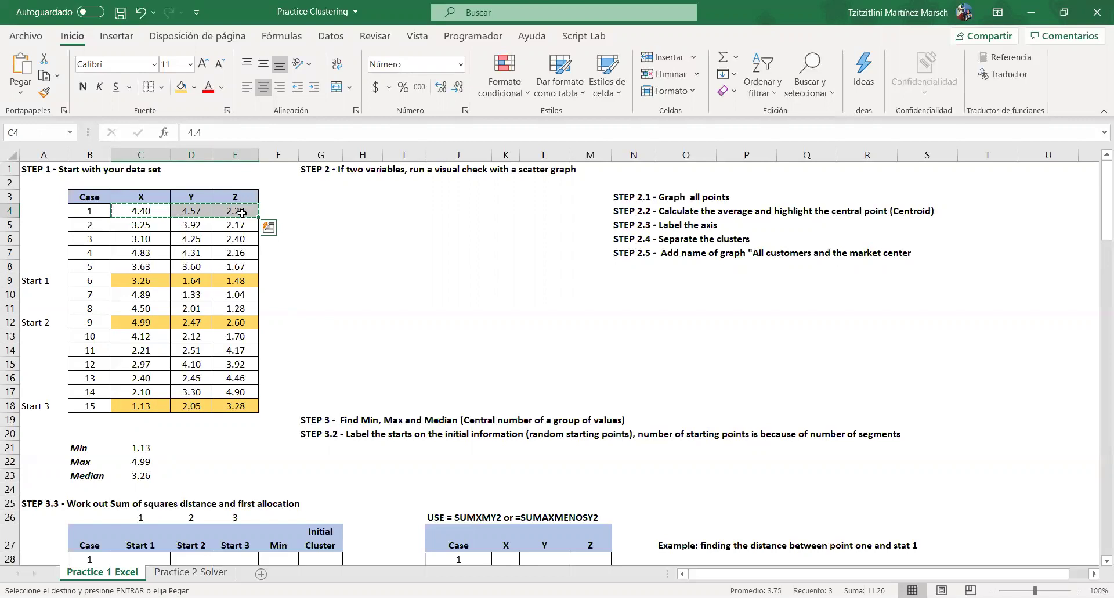
pyautogui.scroll(-5, 589, 242)
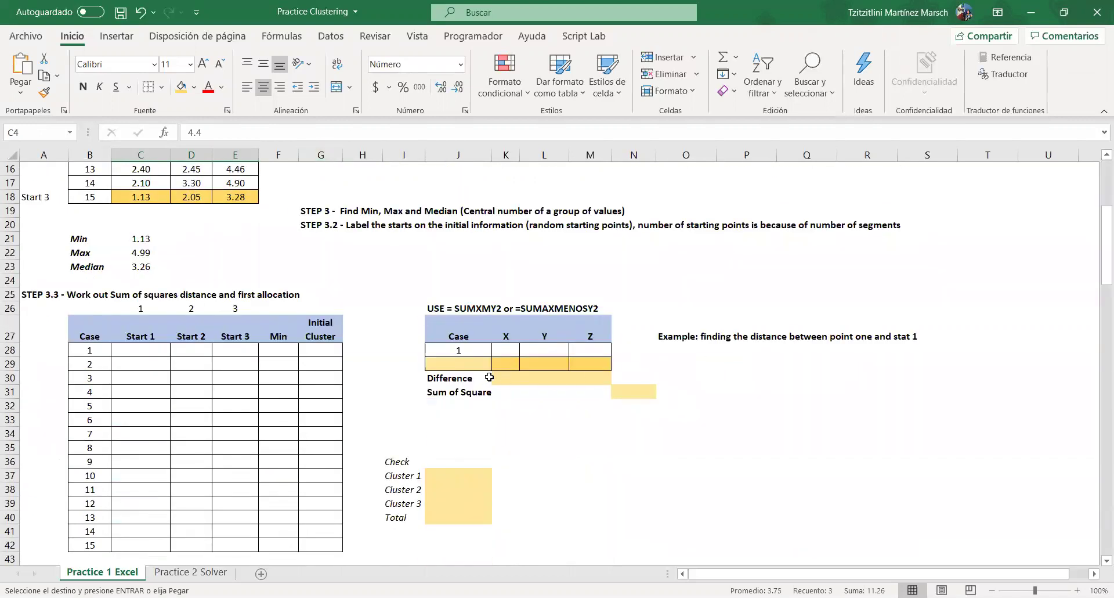
pyautogui.click(470, 350)
pyautogui.hotkey('ctrl', 'v')
pyautogui.hotkey('ctrl', 'z')
pyautogui.click(504, 351)
pyautogui.hotkey('ctrl', 'v')
pyautogui.click(539, 418)
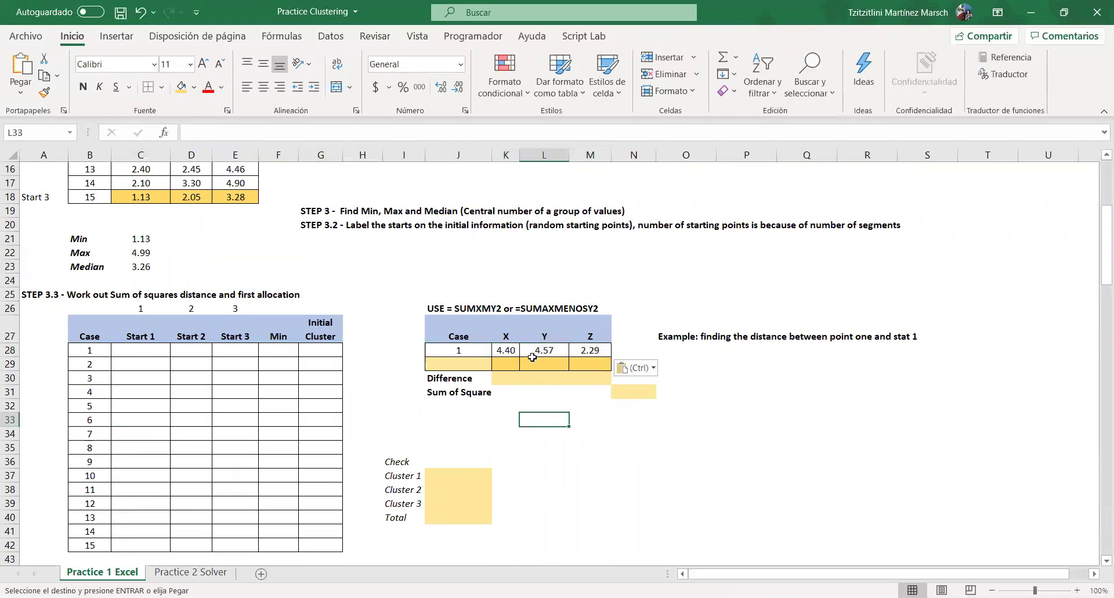
# Step: Copy the Start 1 row's X, Y and Z values into the example distance table at K29:M29
pyautogui.scroll(5, 489, 362)
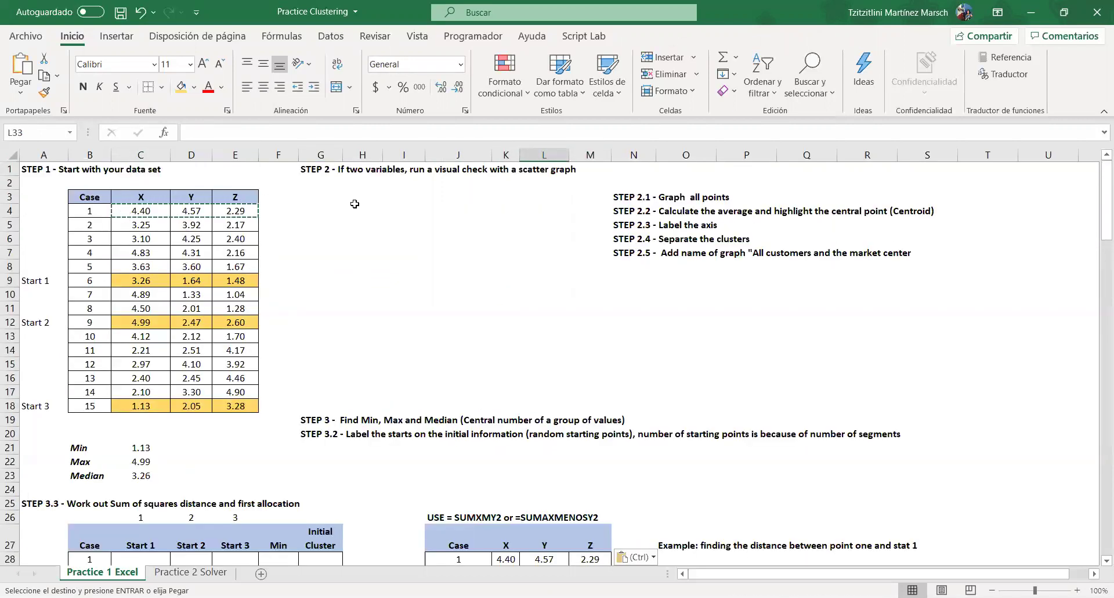
pyautogui.scroll(-5, 412, 350)
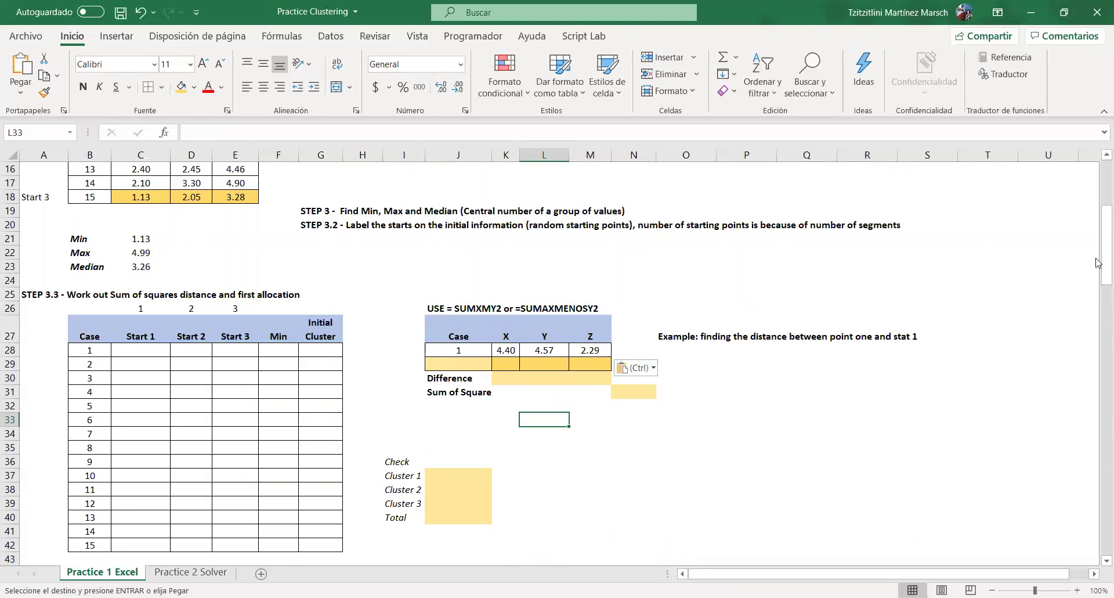
pyautogui.scroll(5, 36, 317)
pyautogui.moveTo(133, 281); pyautogui.dragTo(235, 280)
pyautogui.hotkey('ctrl', 'c')
pyautogui.scroll(-6, 290, 306)
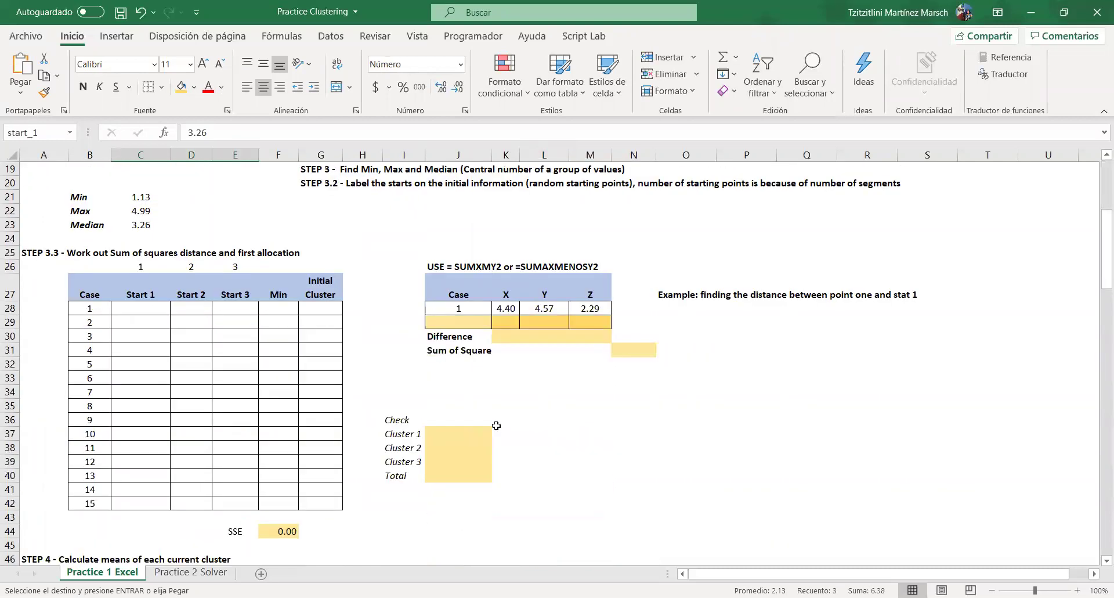
pyautogui.click(510, 321)
pyautogui.hotkey('ctrl', 'v')
pyautogui.click(510, 437)
# Step: Calculate the Difference row by subtracting K29 from K28 in K30 and filling the formula across to M30
pyautogui.click(509, 336)
pyautogui.write('=')
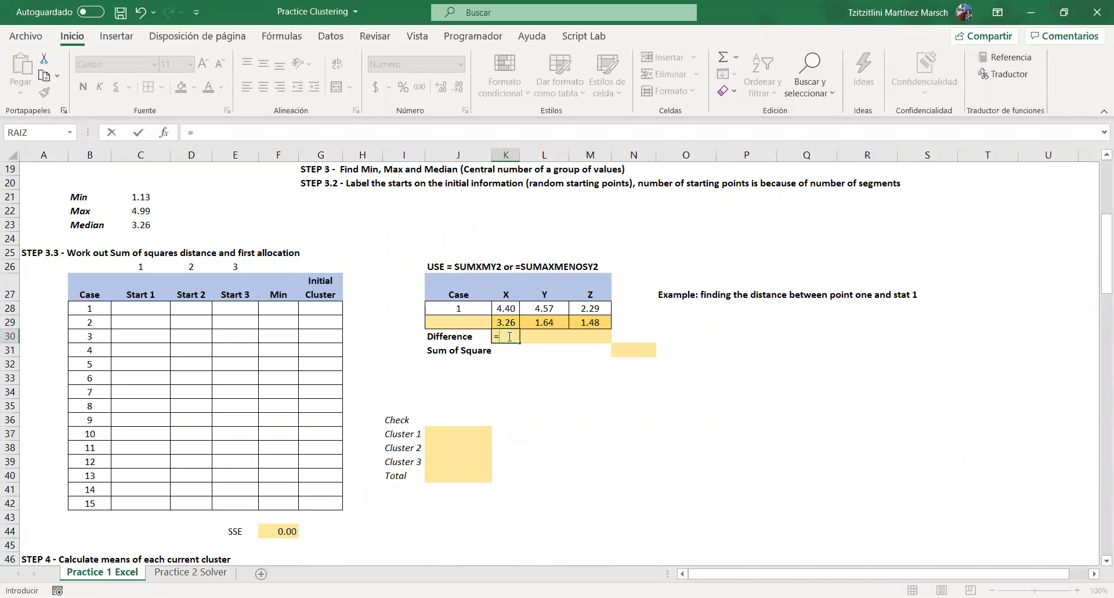
pyautogui.press('Up')
pyautogui.press('Up')
pyautogui.press('Up')
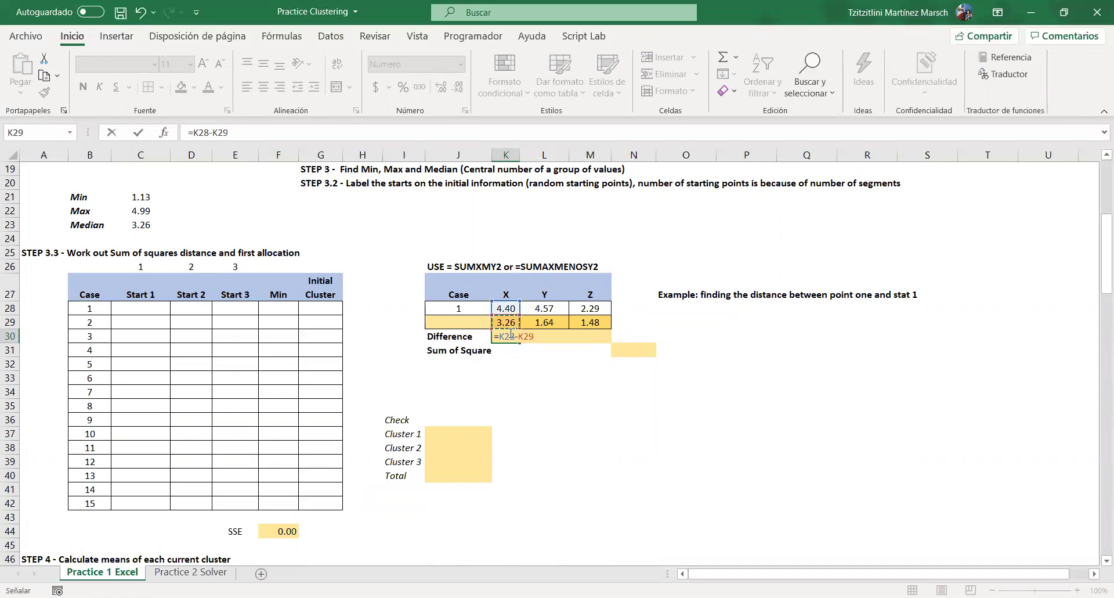
pyautogui.press('Return')
pyautogui.click(509, 336)
pyautogui.moveTo(519, 343); pyautogui.dragTo(611, 329)
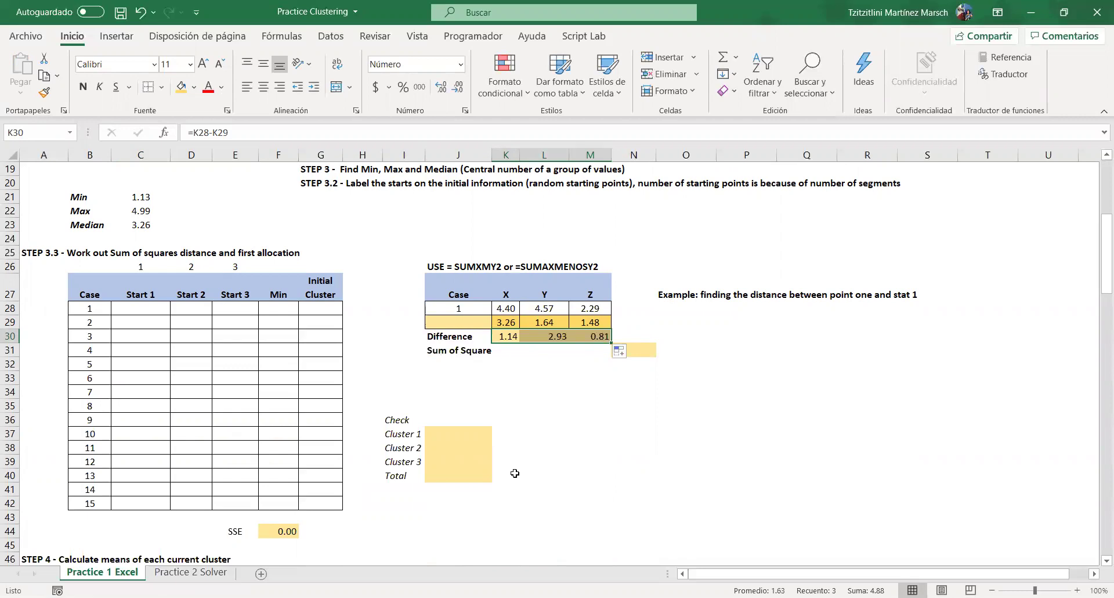
# Step: Calculate the sum of squares of the differences K30:M30 in N31 with SUMA.CUADRADOS
pyautogui.click(644, 351)
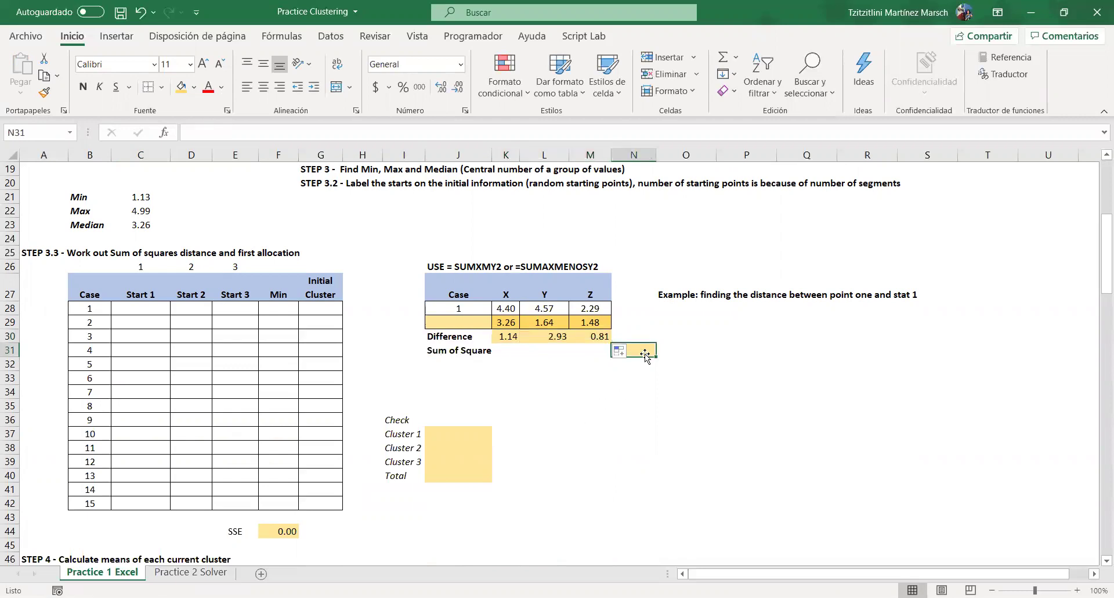
pyautogui.write('=')
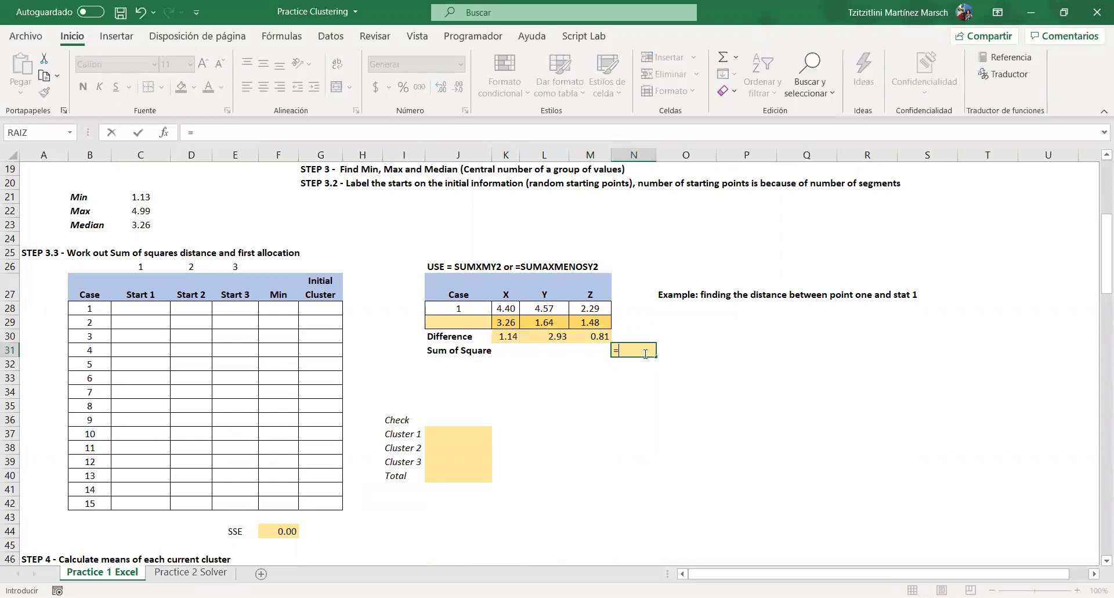
pyautogui.write('su')
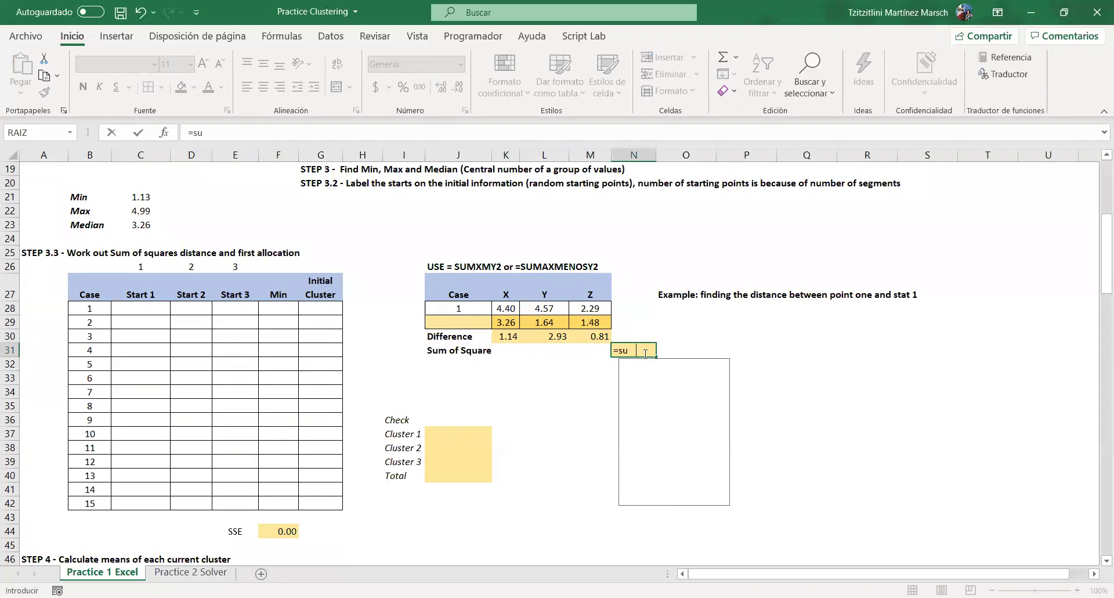
pyautogui.write('ma.cua')
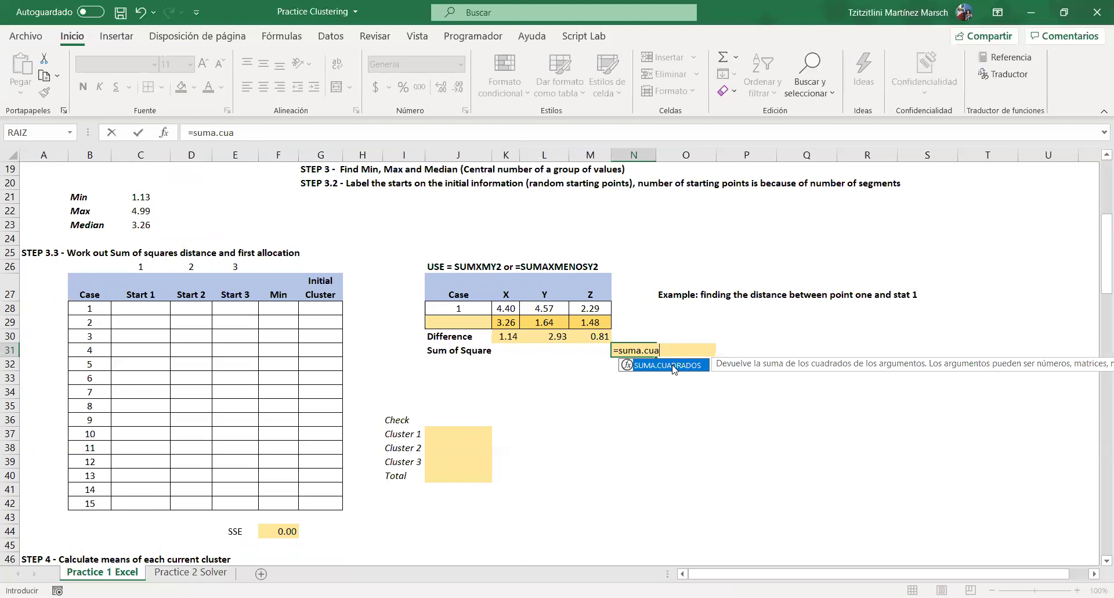
pyautogui.doubleClick(667, 364)
pyautogui.moveTo(506, 336); pyautogui.dragTo(598, 336)
pyautogui.press('Return')
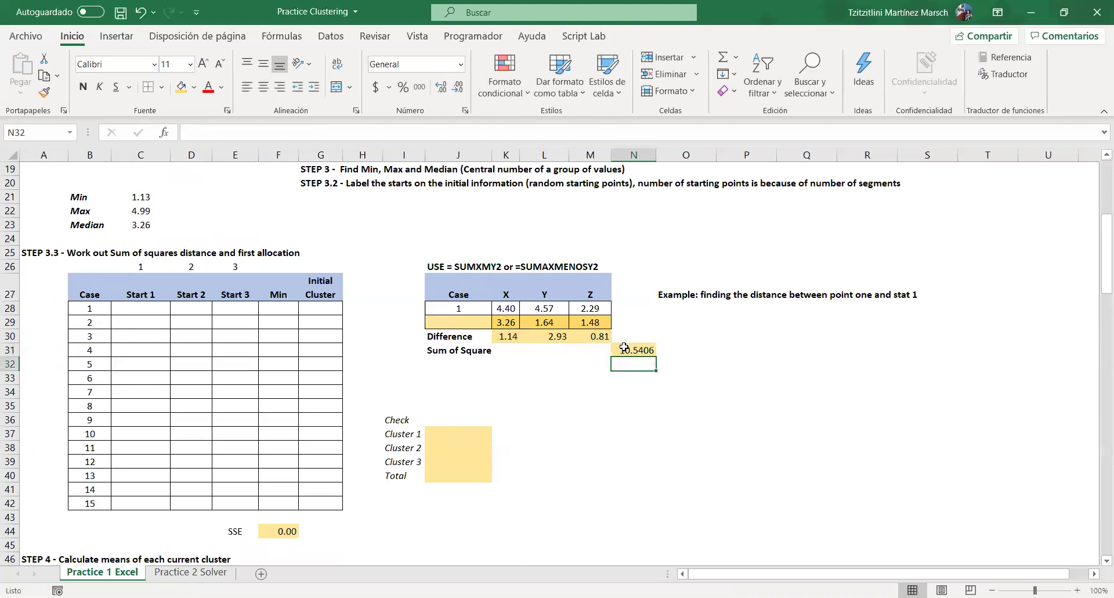
# Step: Enter 10.54 as case 1's Start 1 distance in C28
pyautogui.click(141, 306)
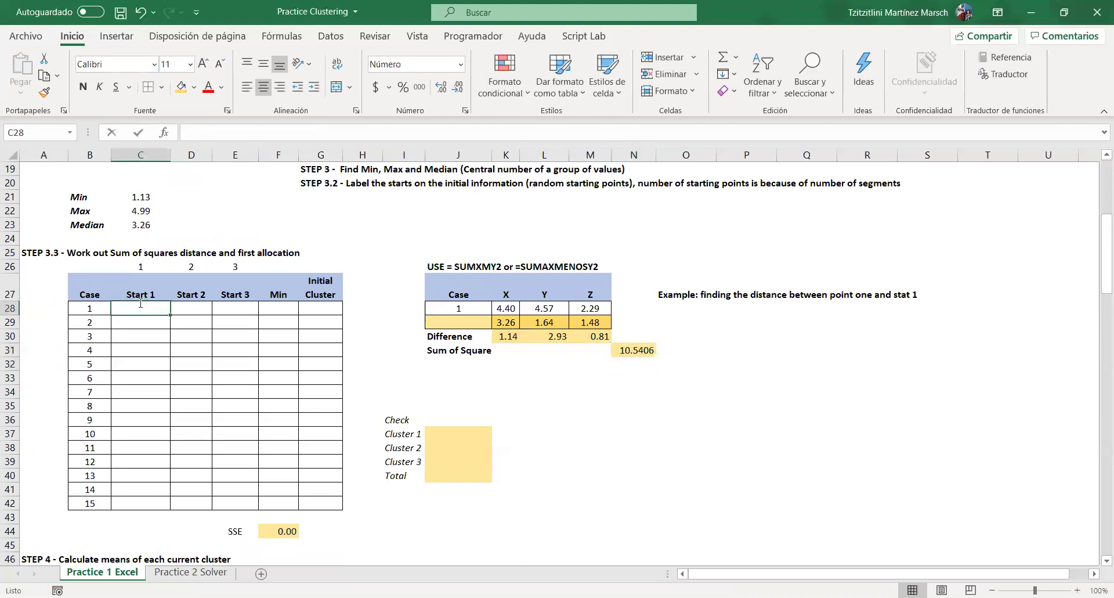
pyautogui.write('10-54')
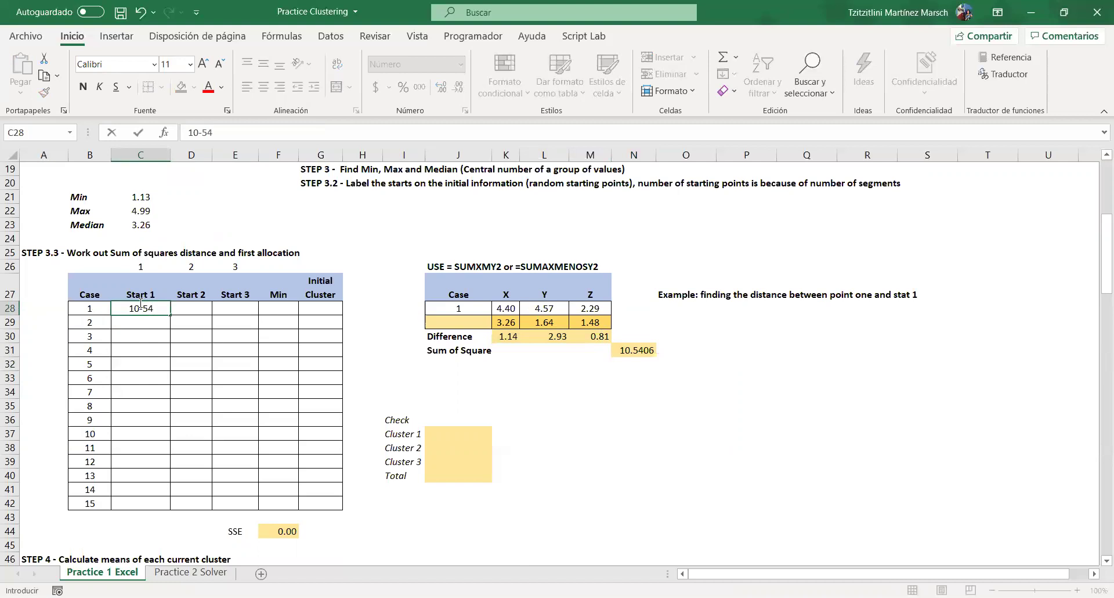
pyautogui.press('Return')
pyautogui.click(152, 309)
pyautogui.press('Delete')
pyautogui.write('10')
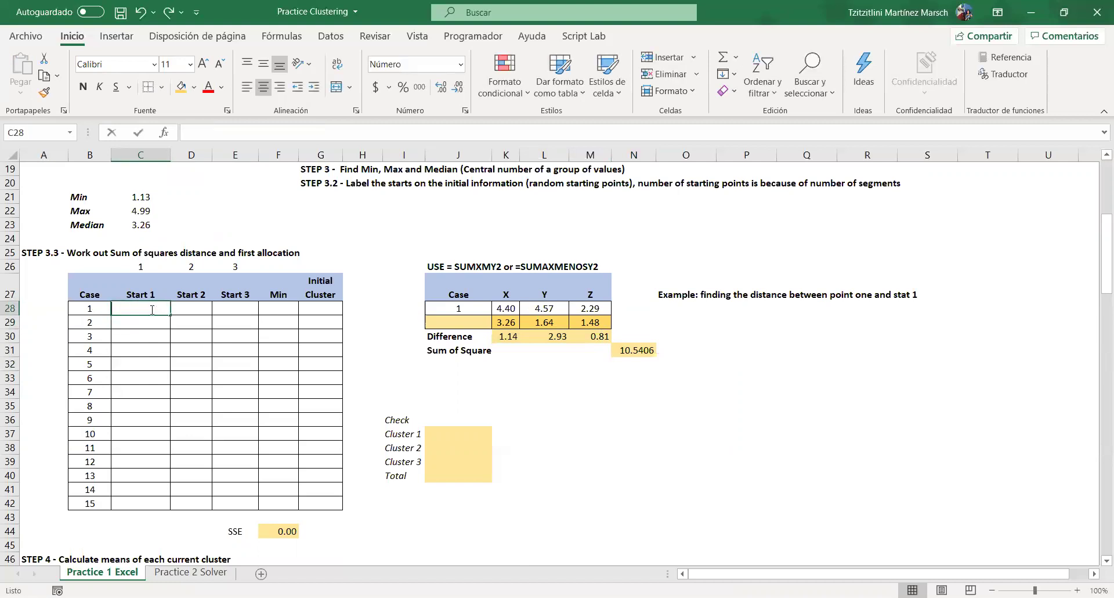
pyautogui.write('.5')
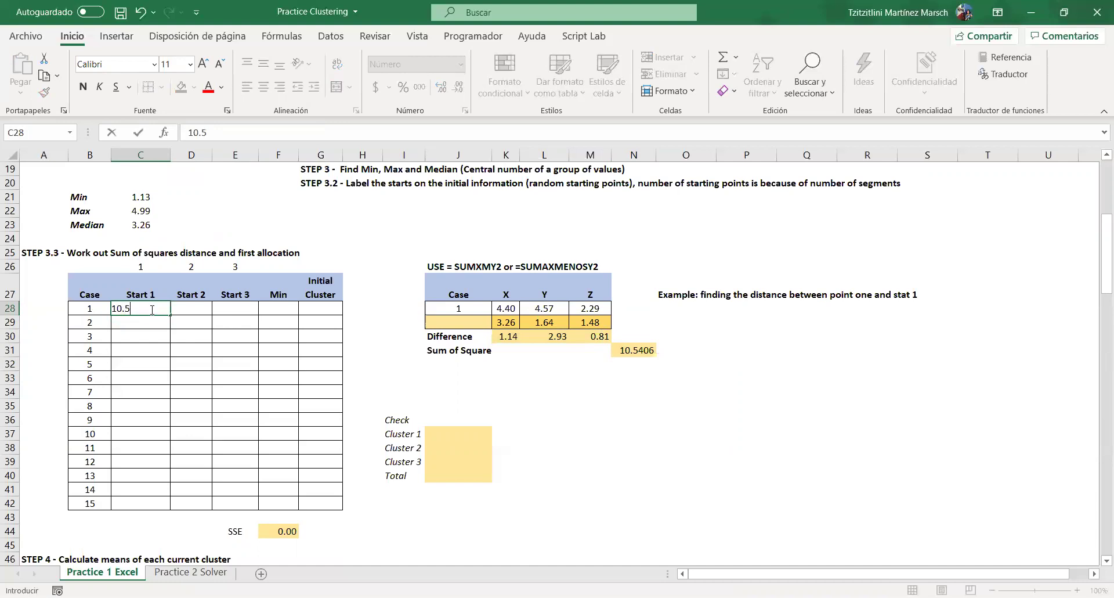
pyautogui.write('4')
pyautogui.press('Return')
# Step: Copy case 2's X, Y and Z values into the example distance table at K28:M28
pyautogui.click(547, 352)
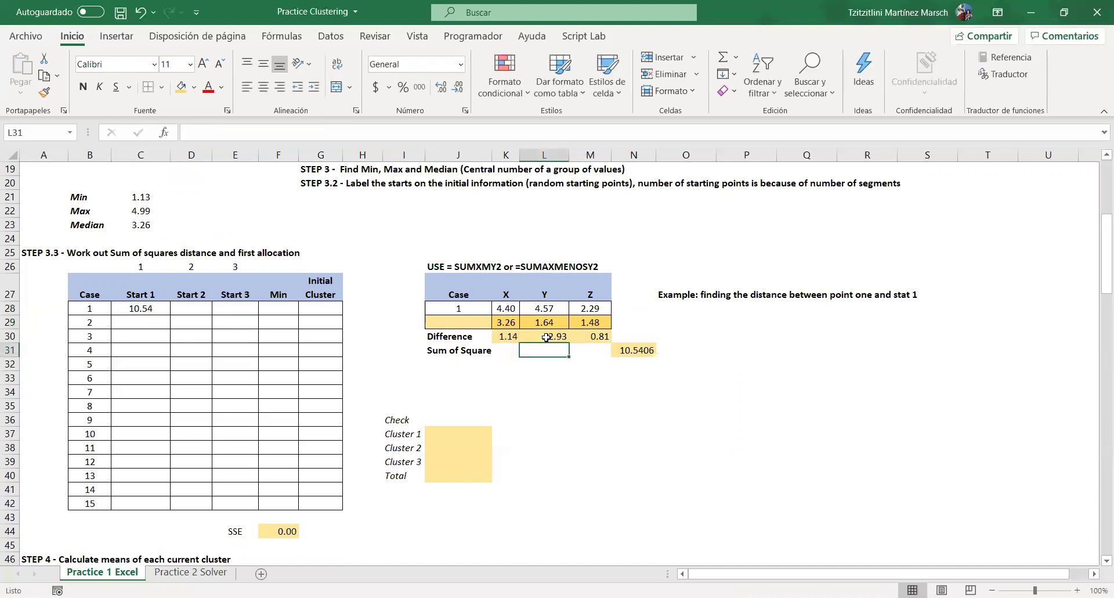
pyautogui.scroll(6, 486, 361)
pyautogui.moveTo(127, 225); pyautogui.dragTo(250, 225)
pyautogui.hotkey('ctrl', 'c')
pyautogui.scroll(-5, 340, 334)
pyautogui.click(504, 350)
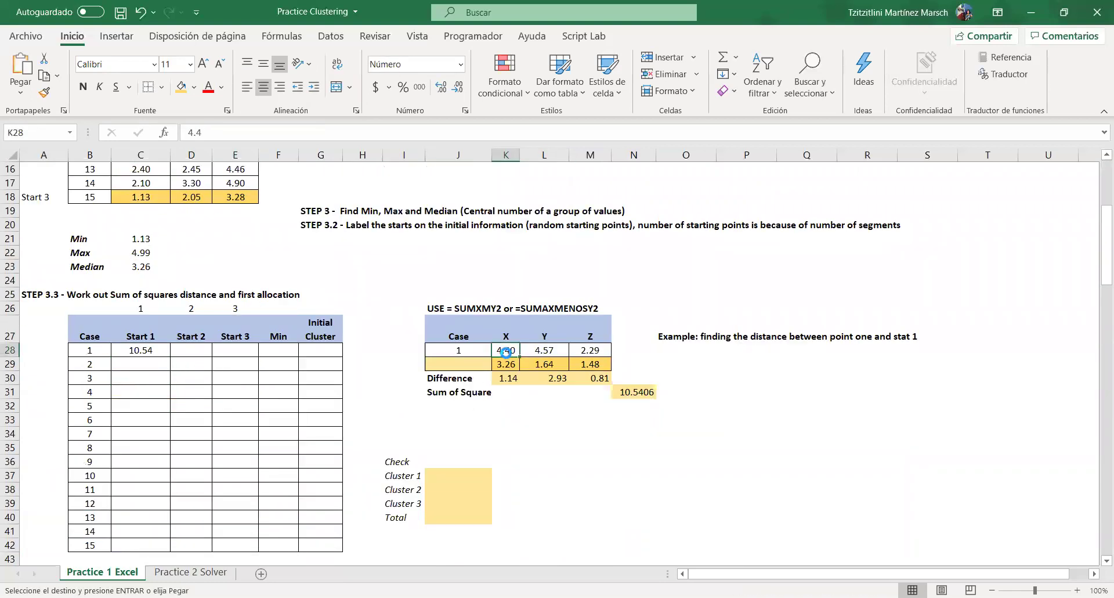
pyautogui.hotkey('ctrl', 'v')
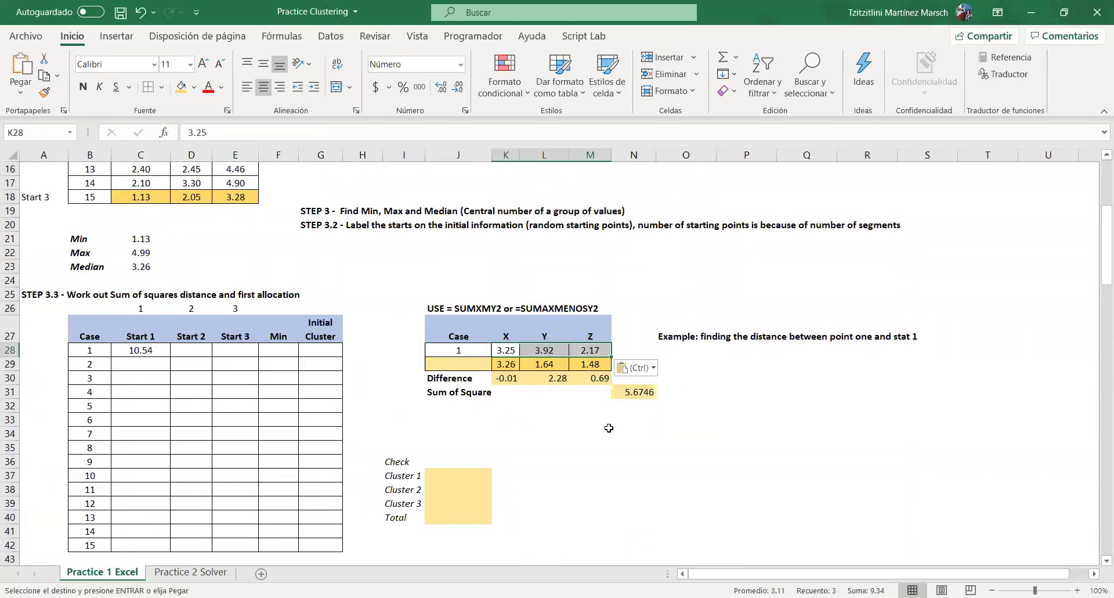
# Step: Begin a SUMAXMENOSY2 formula in C28 with case 1's X, Y and Z values as the column-locked first array $C4:$E4
pyautogui.scroll(5, 607, 428)
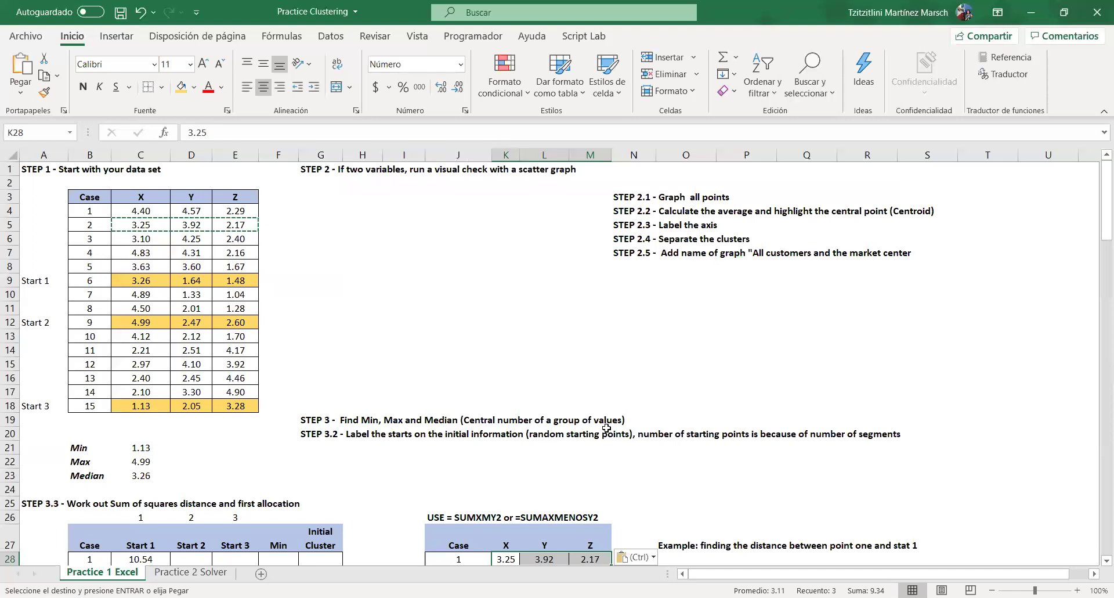
pyautogui.scroll(-4, 512, 406)
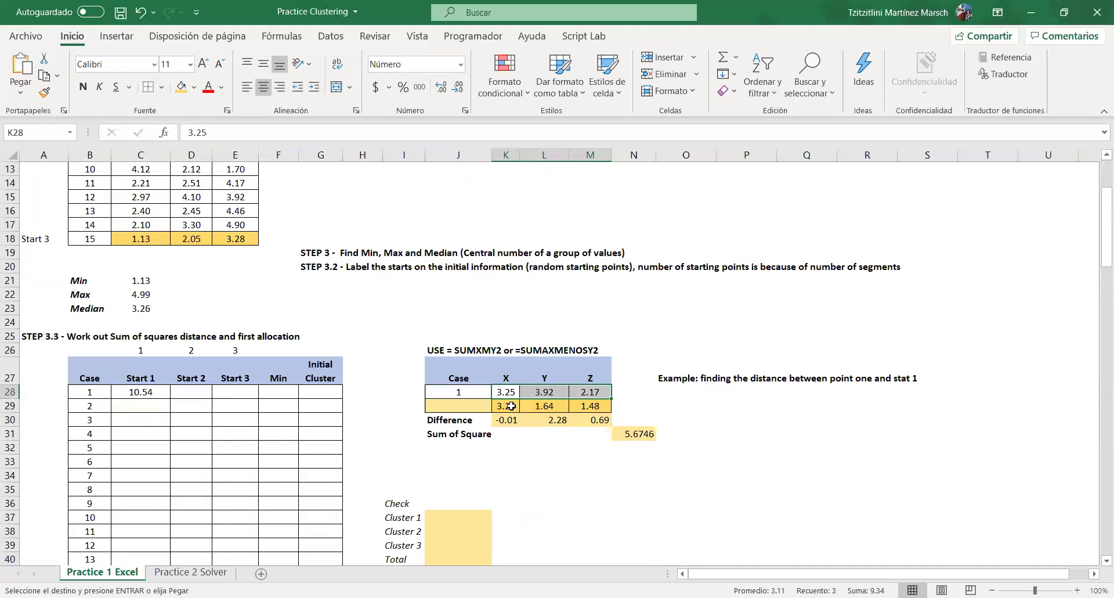
pyautogui.click(142, 396)
pyautogui.write('=s')
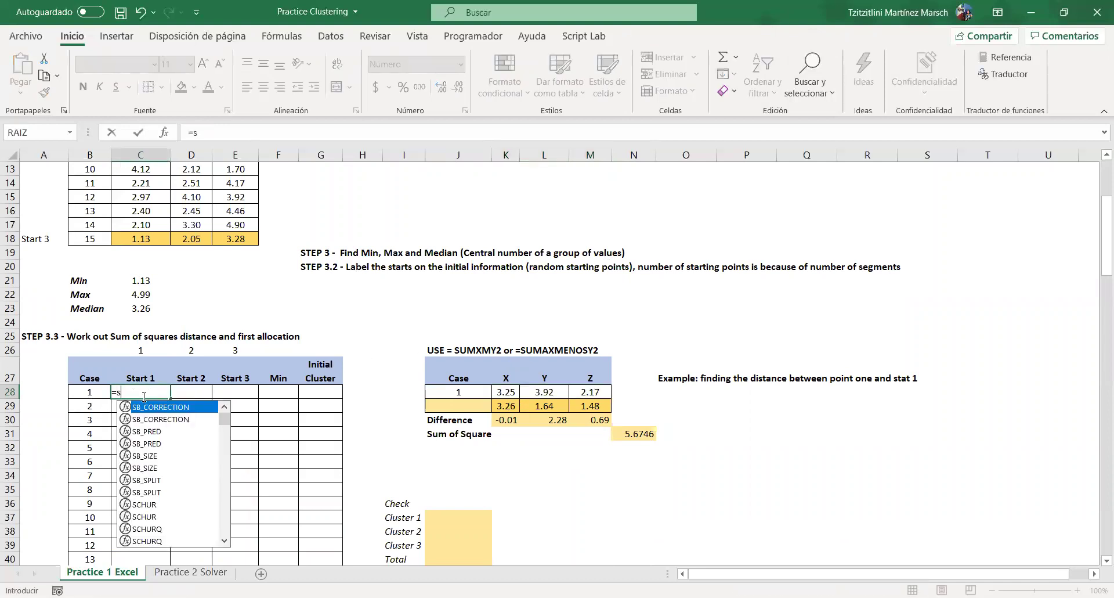
pyautogui.write('uma')
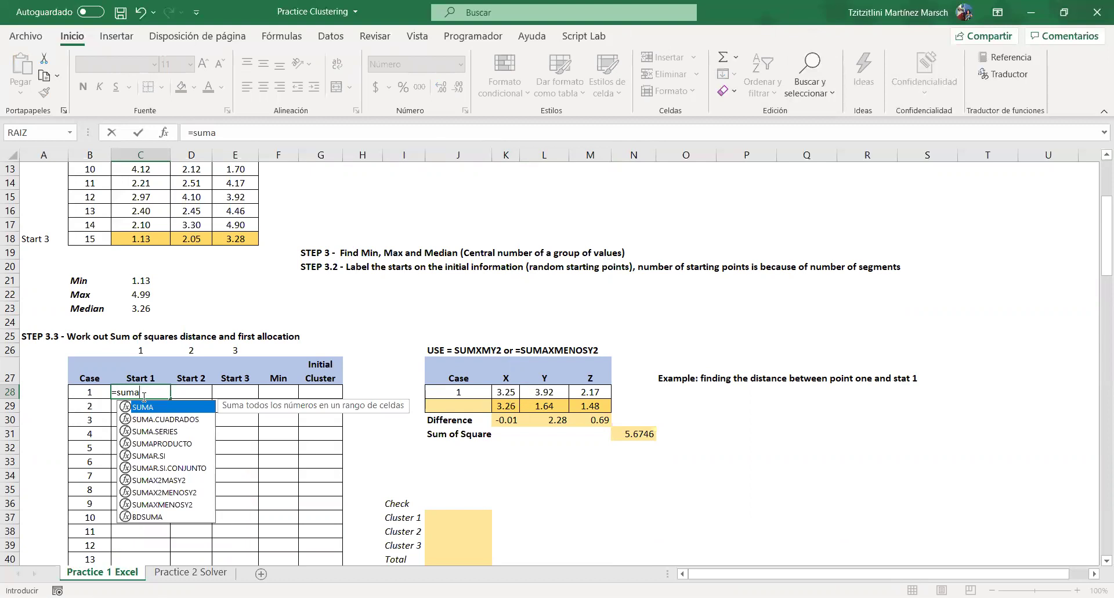
pyautogui.write('c')
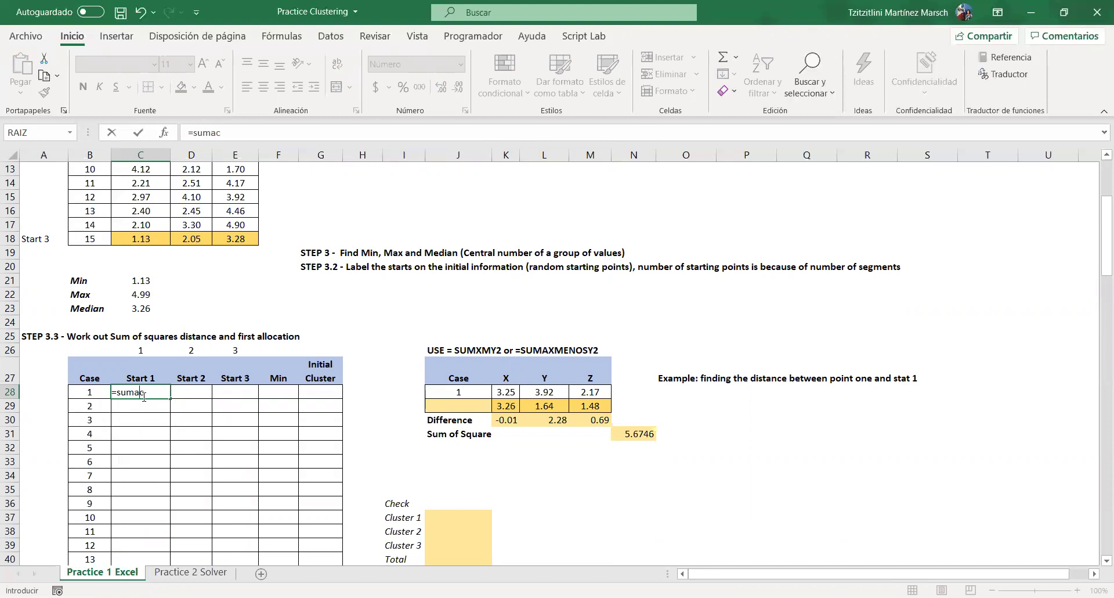
pyautogui.press('BackSpace')
pyautogui.write('xmenosy')
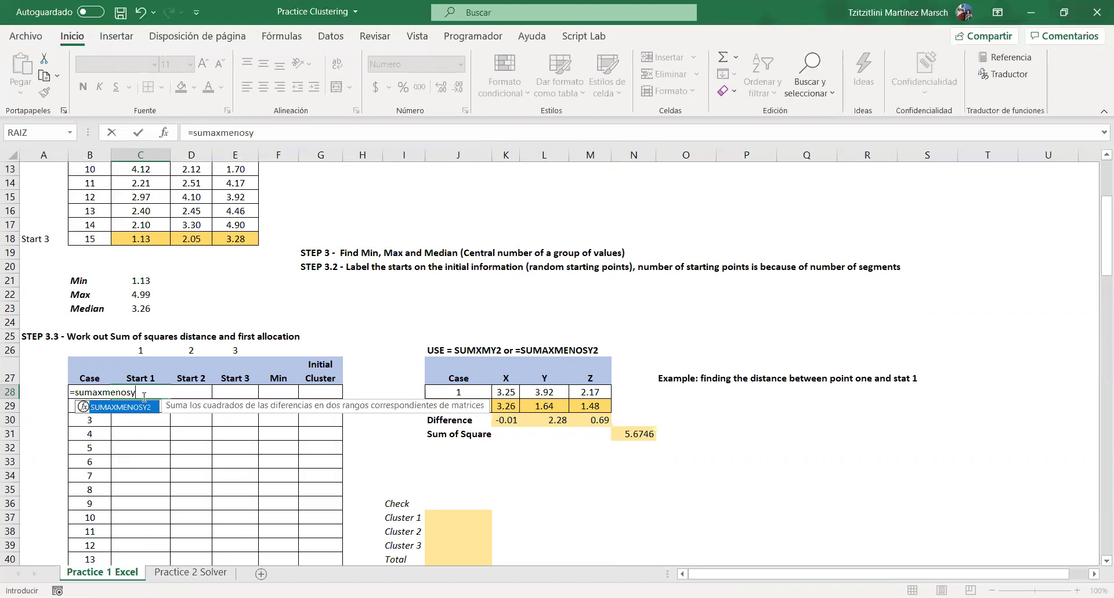
pyautogui.write('2(')
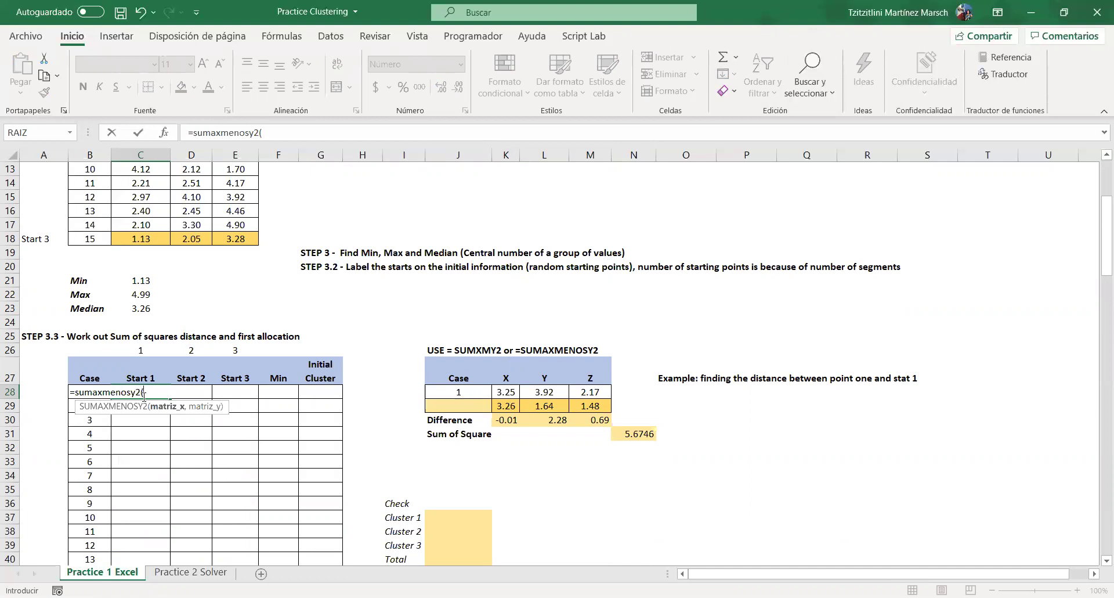
pyautogui.scroll(4, 141, 213)
pyautogui.click(141, 210)
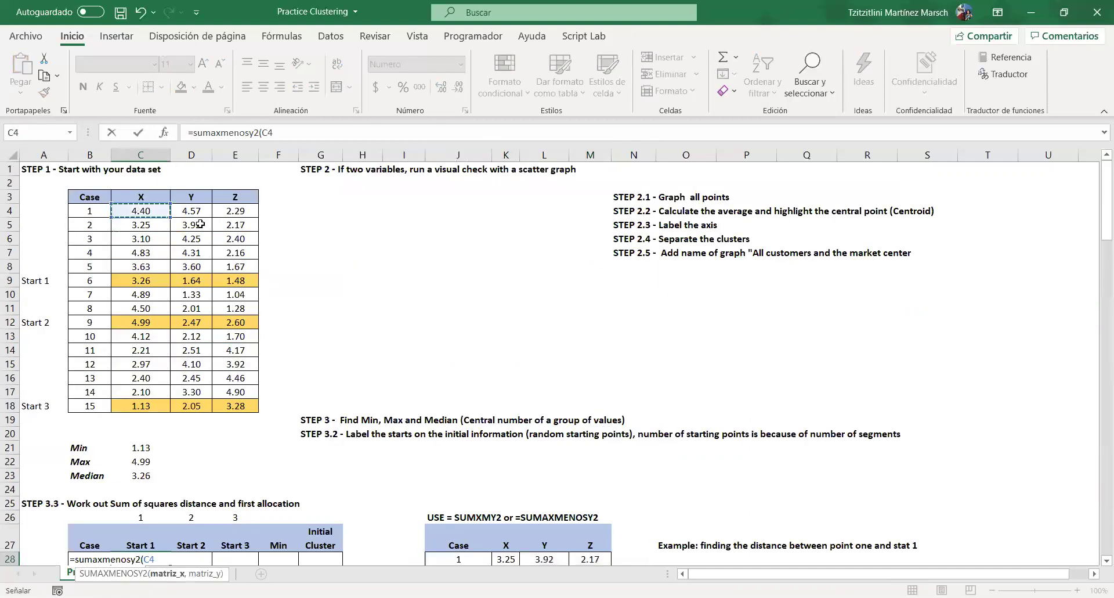
pyautogui.keyDown('shift'); pyautogui.click(243, 211); pyautogui.keyUp('shift')
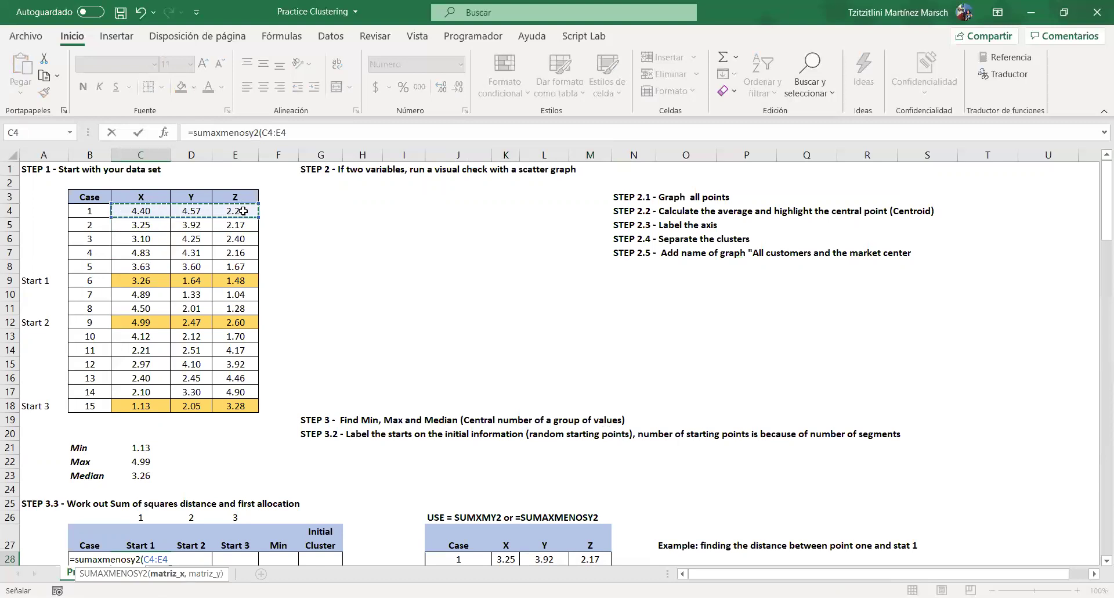
pyautogui.press('F4')
pyautogui.press('F4')
pyautogui.press('F4')
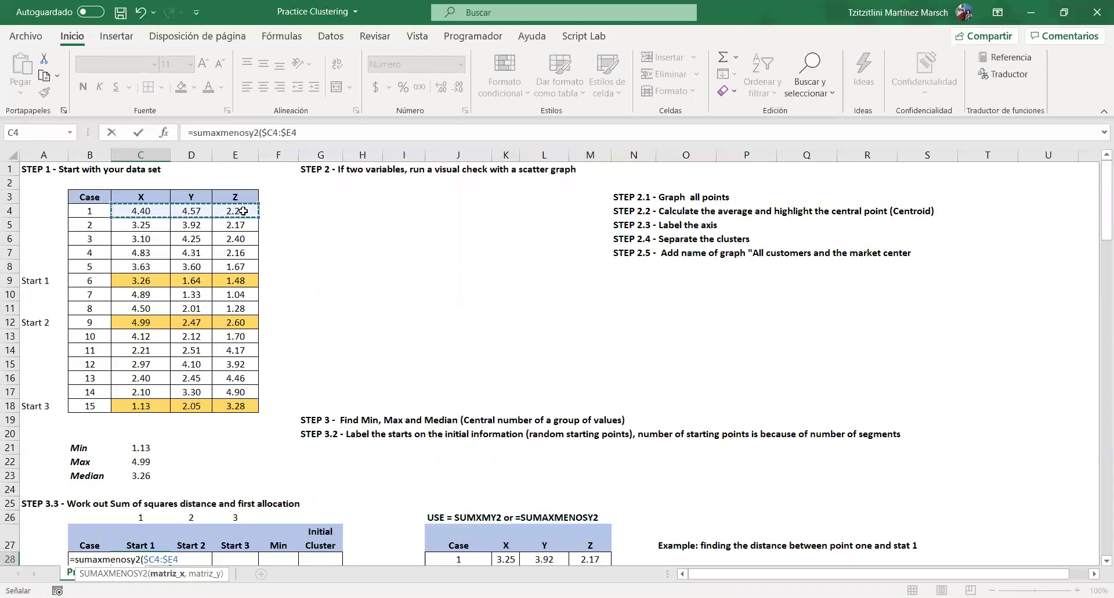
# Step: Complete the C28 formula with the named range start_1 as its second array
pyautogui.click(332, 128)
pyautogui.write(',')
pyautogui.click(145, 282)
pyautogui.moveTo(263, 287); pyautogui.dragTo(256, 281)
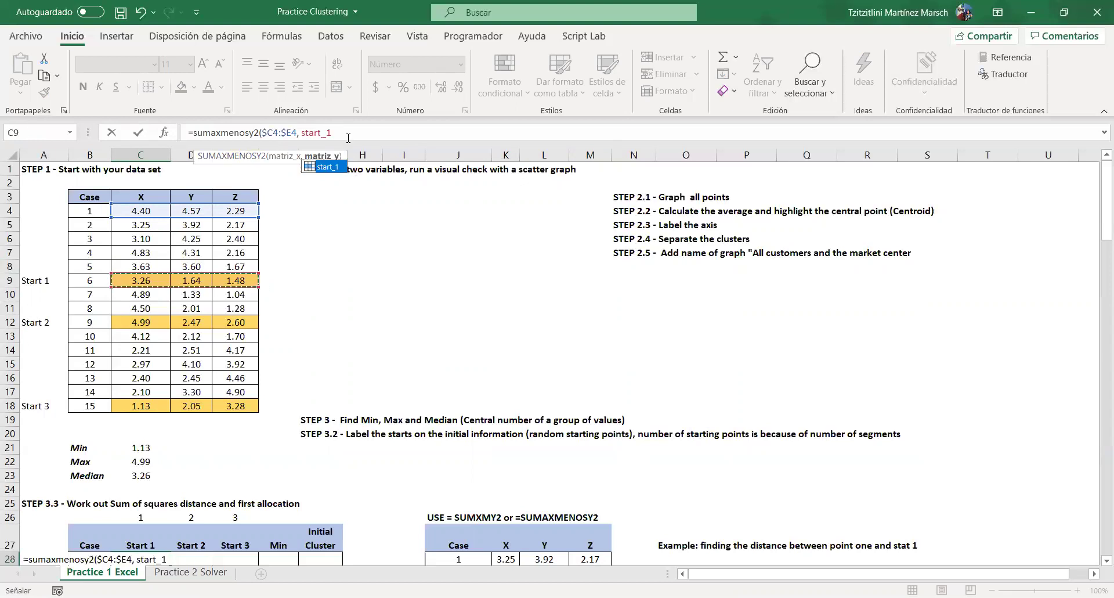
pyautogui.write(')')
pyautogui.press('Return')
# Step: Fill case 1's Start 1 distance formula across to the Start 2 and Start 3 columns
pyautogui.scroll(-3, 142, 470)
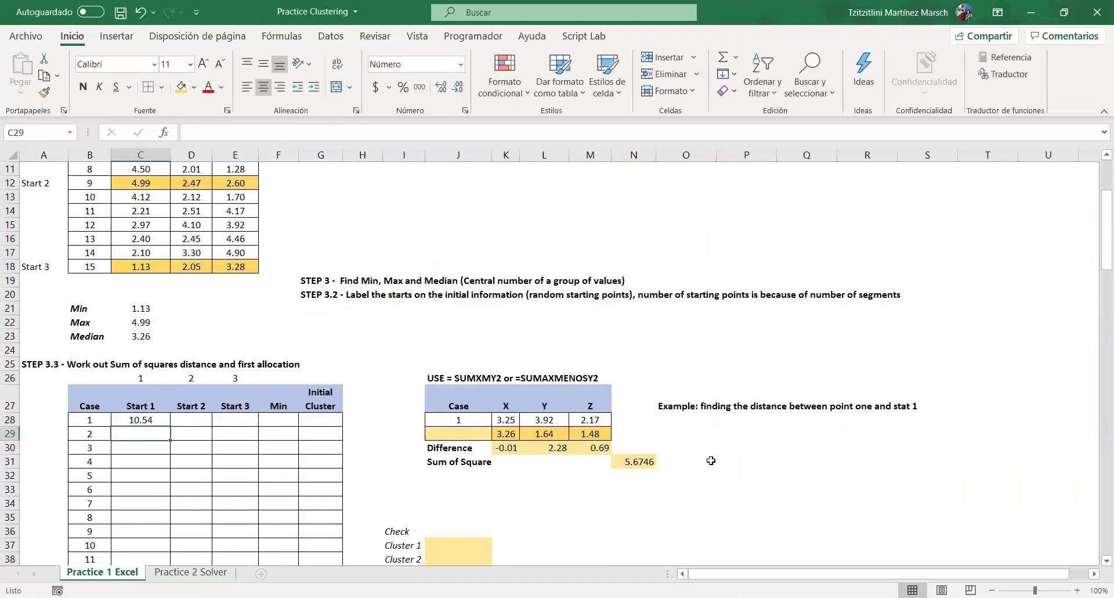
pyautogui.click(163, 417)
pyautogui.moveTo(172, 423); pyautogui.dragTo(250, 423)
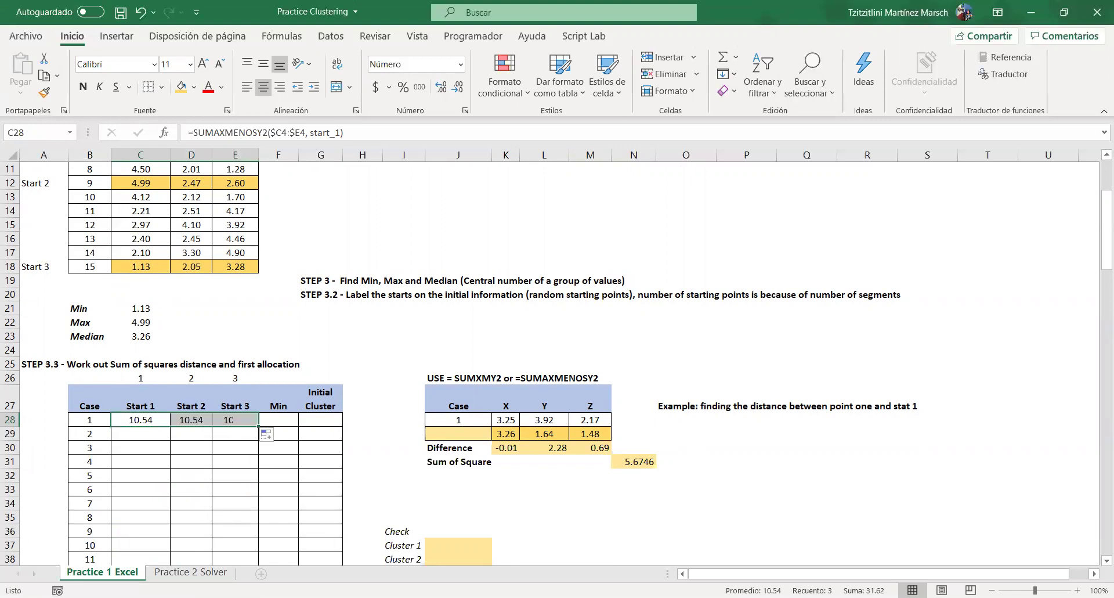
# Step: Change the second array to start_2 in D28 and start_3 in E28, and fill C28:E28 down to case 15
pyautogui.click(193, 419)
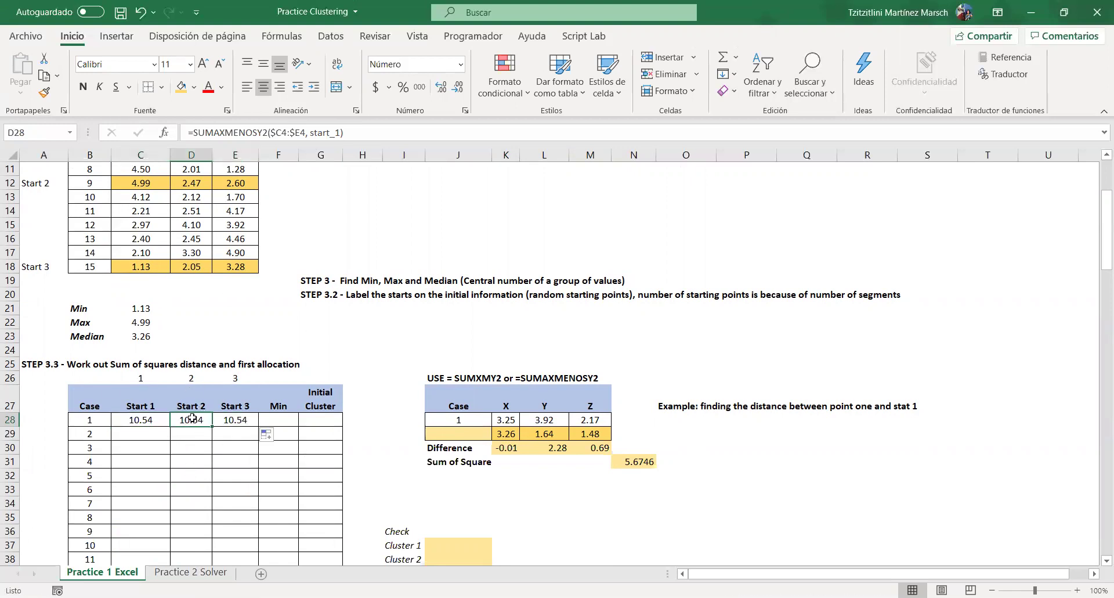
pyautogui.click(341, 133)
pyautogui.press('BackSpace')
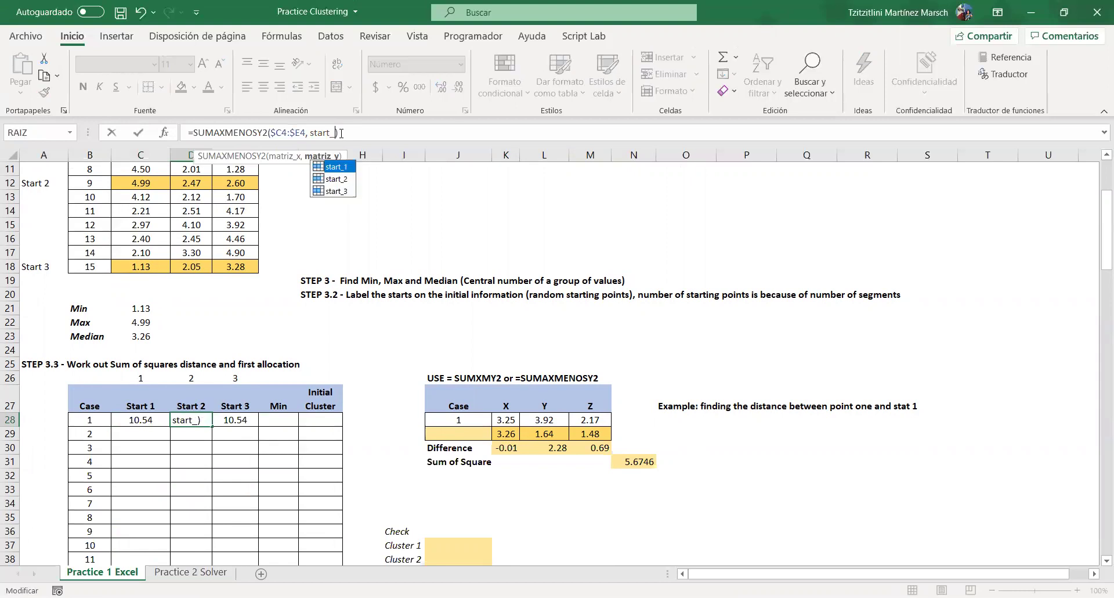
pyautogui.write('1')
pyautogui.press('Tab')
pyautogui.click(341, 133)
pyautogui.press('BackSpace')
pyautogui.write('3')
pyautogui.press('Return')
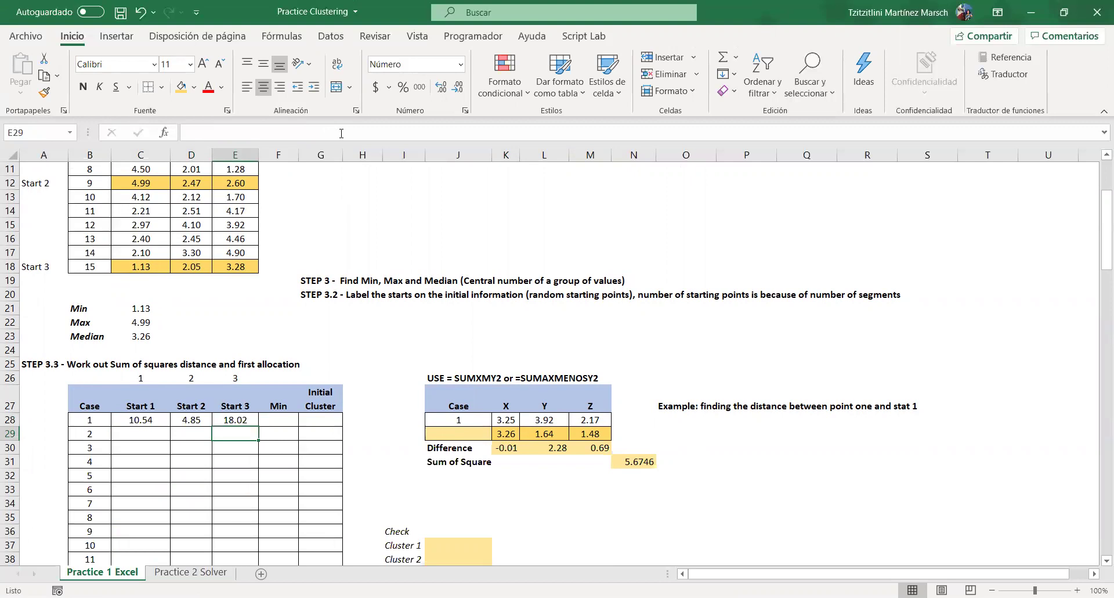
pyautogui.moveTo(140, 419); pyautogui.dragTo(247, 564)
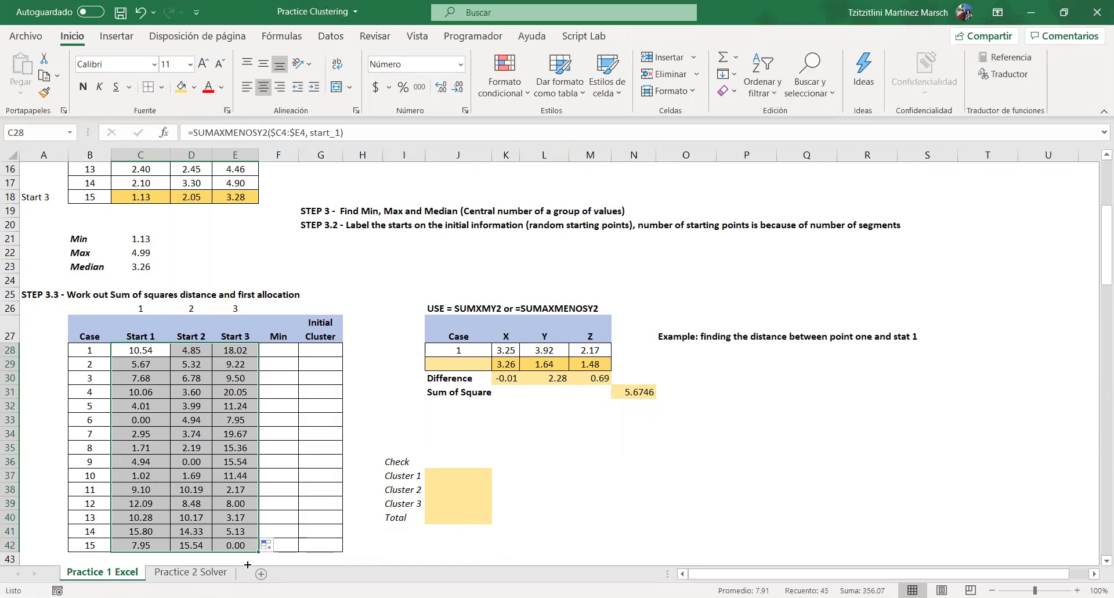
# Step: Calculate case 1's minimum distance in F28 with MIN over C28:E28 and fill it down to case 15
pyautogui.click(277, 348)
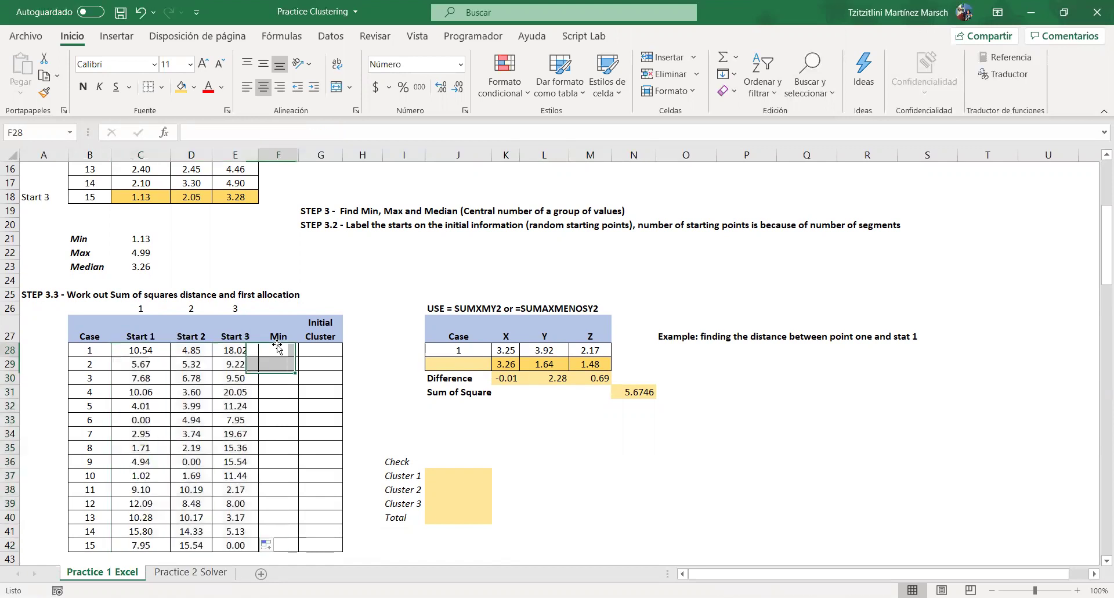
pyautogui.write('=')
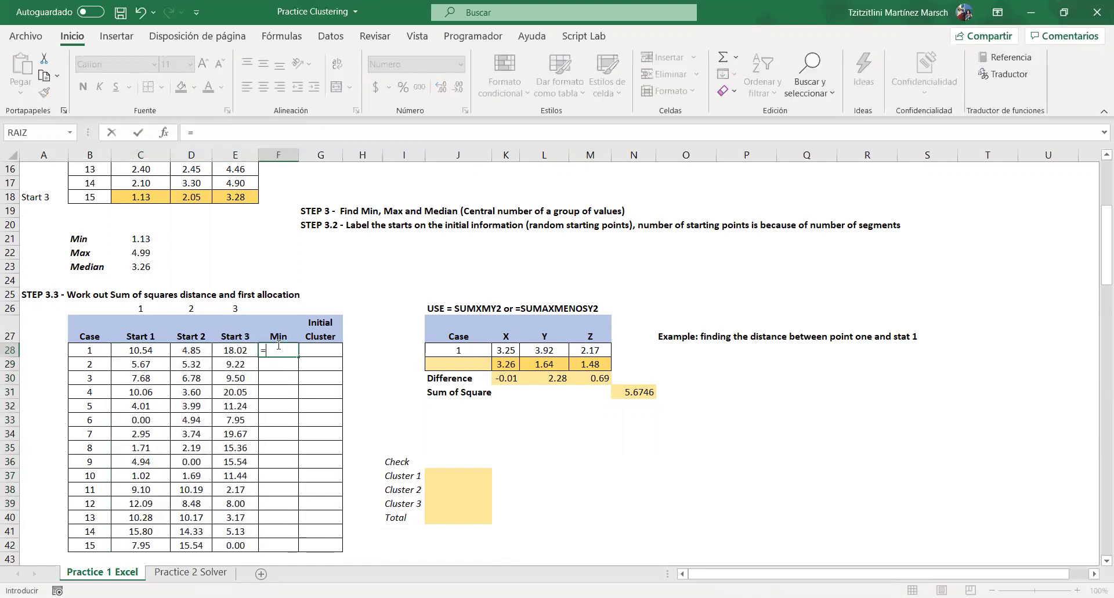
pyautogui.write('min')
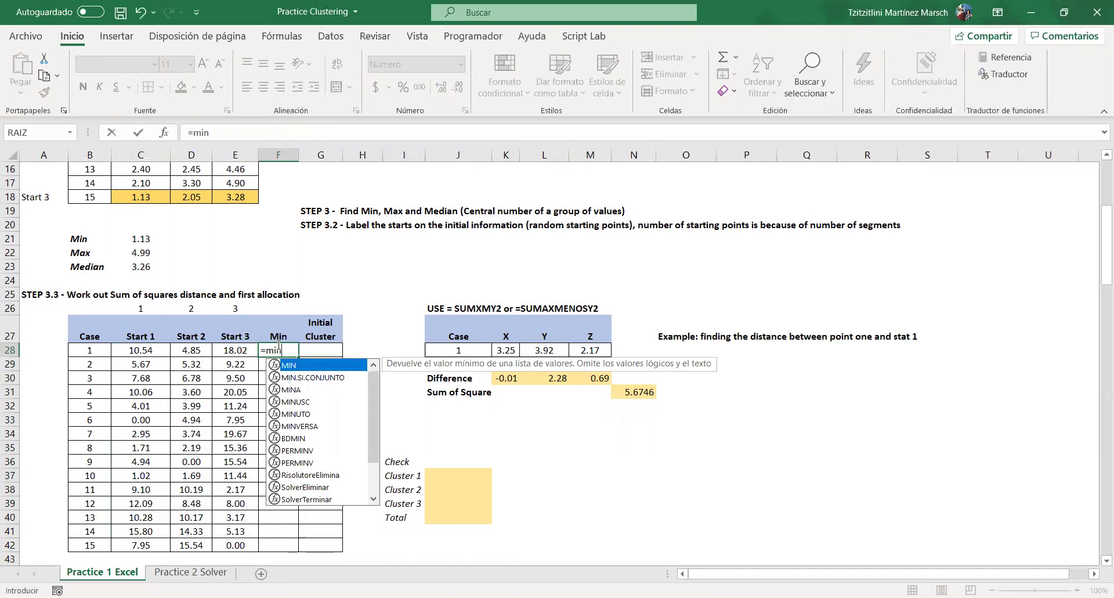
pyautogui.write('(')
pyautogui.click(248, 350)
pyautogui.keyDown('shift'); pyautogui.click(154, 350); pyautogui.keyUp('shift')
pyautogui.press('Return')
pyautogui.click(290, 351)
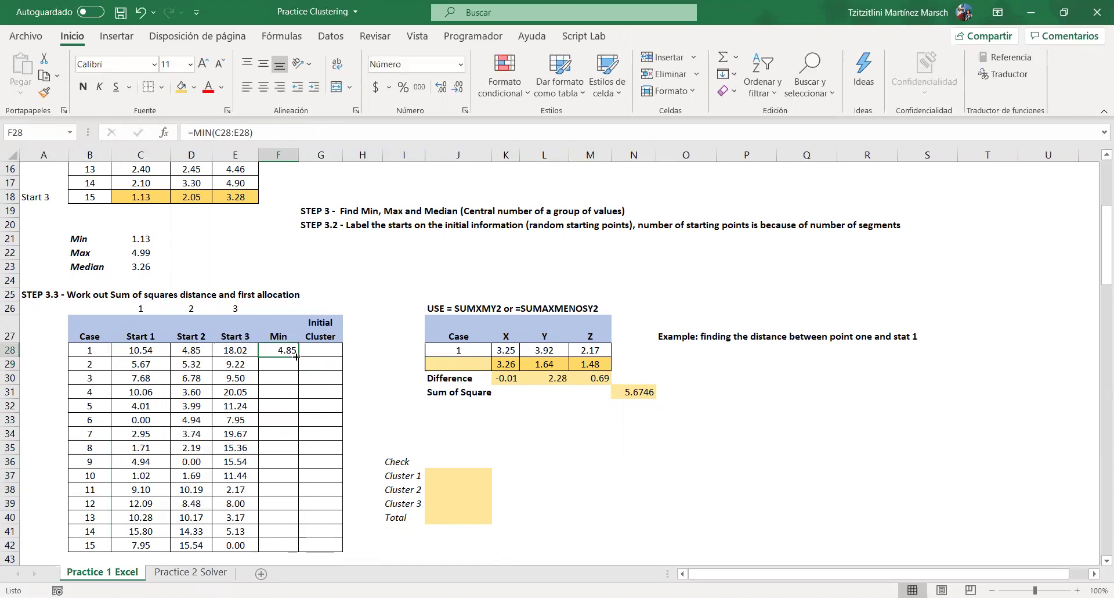
pyautogui.doubleClick(296, 357)
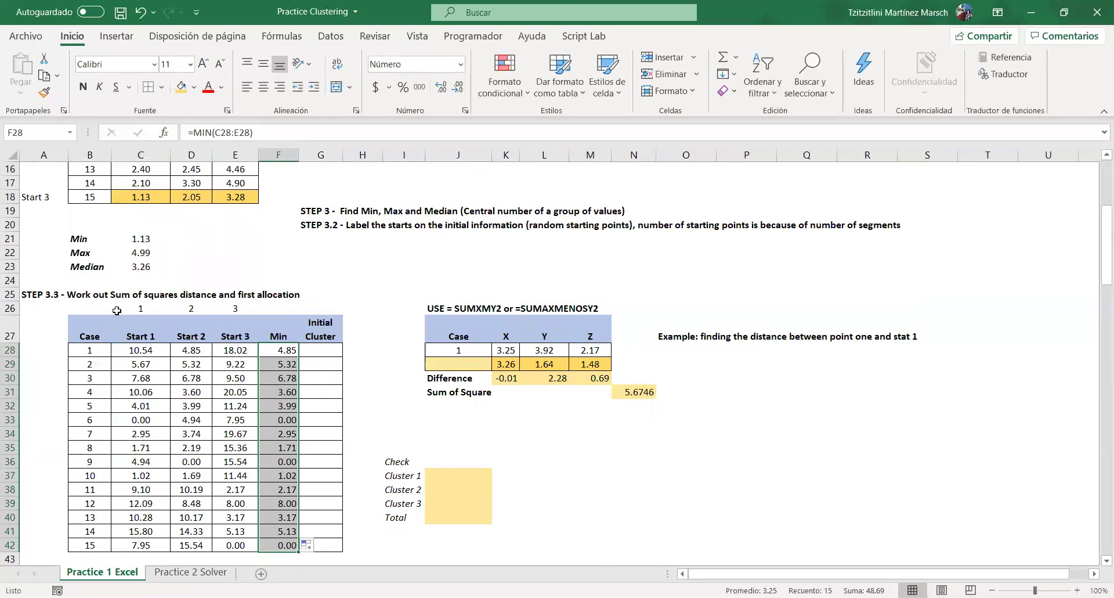
pyautogui.moveTo(147, 306); pyautogui.dragTo(147, 336)
pyautogui.click(149, 308)
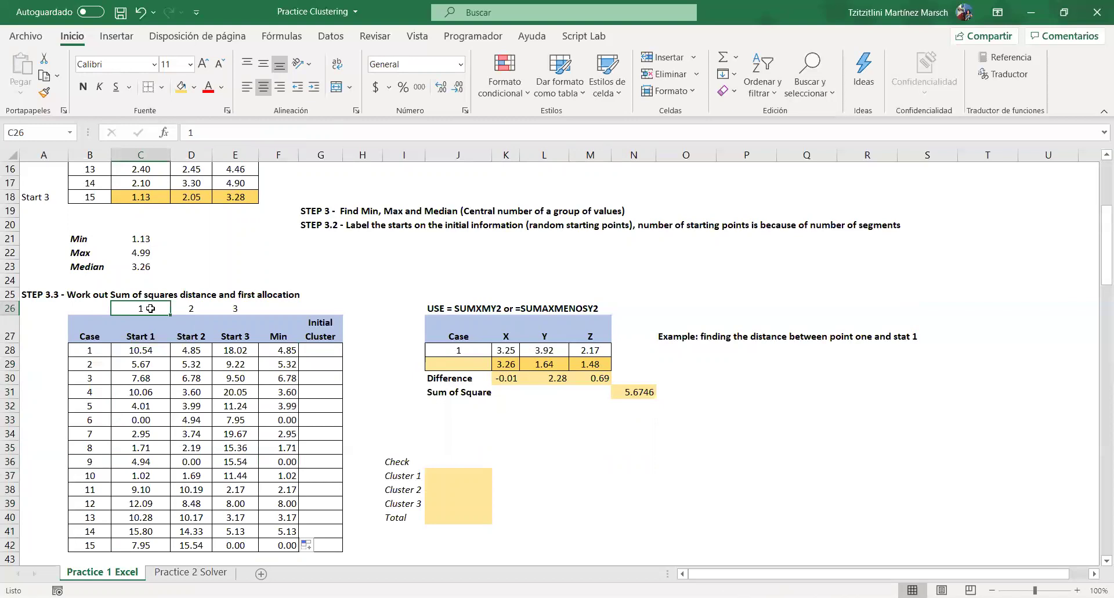
pyautogui.press('Down')
pyautogui.click(151, 308)
pyautogui.press('Right')
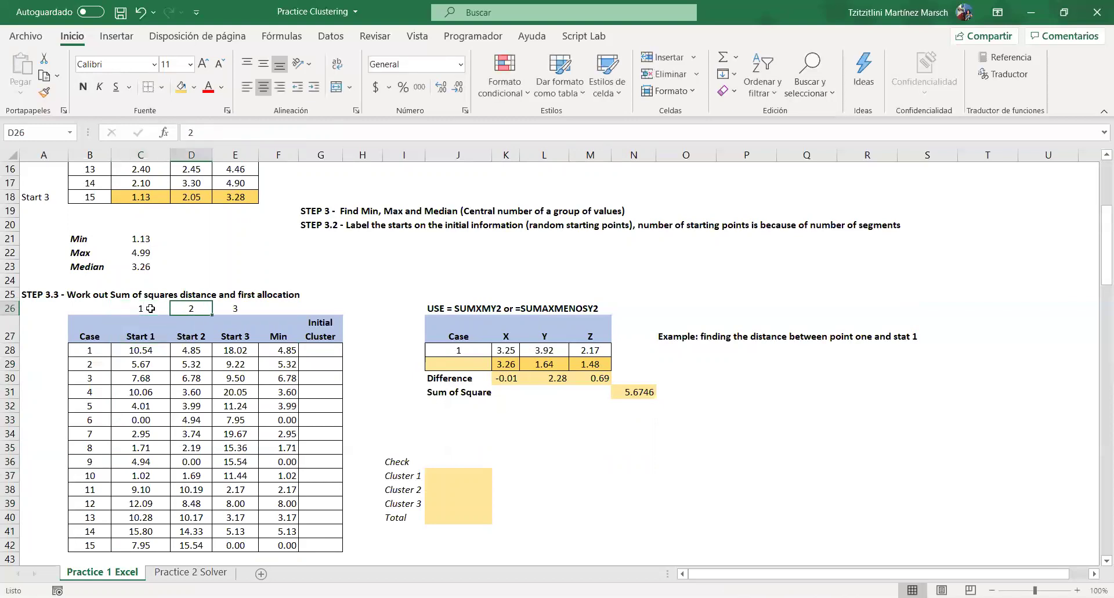
pyautogui.press('Right')
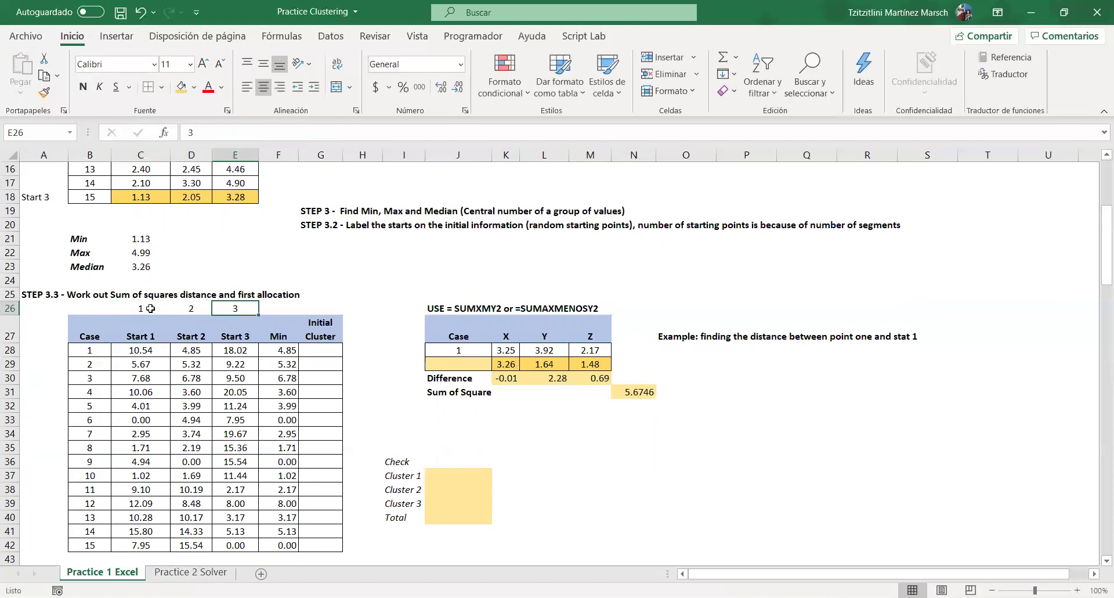
# Step: Begin an SI formula in G28 that returns 1 when the minimum F28 equals the Start 1 distance C28
pyautogui.click(329, 351)
pyautogui.write('=')
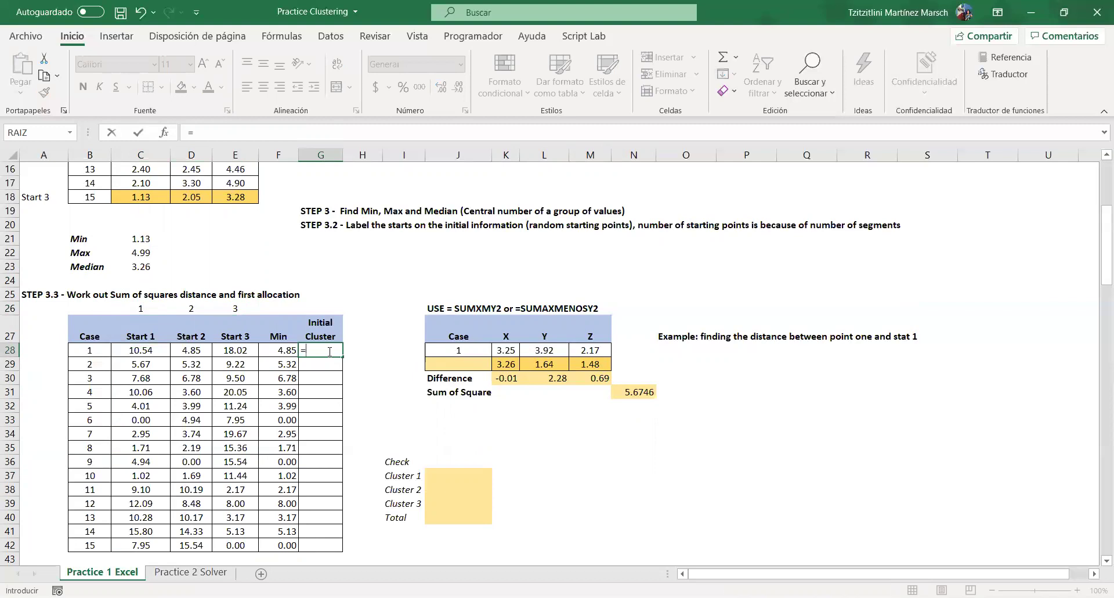
pyautogui.write('s')
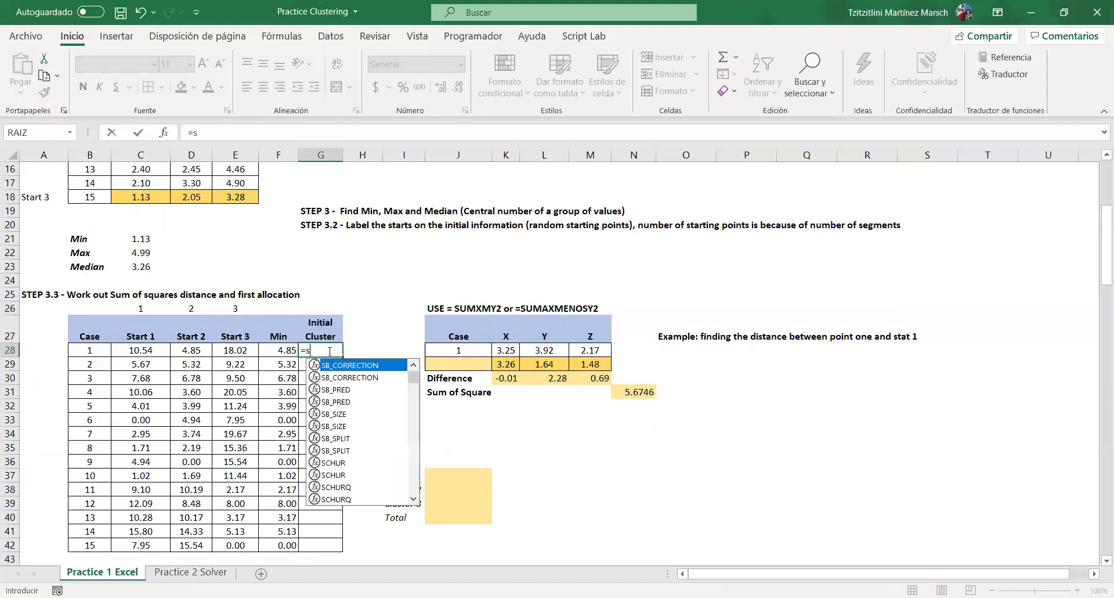
pyautogui.write('i(')
pyautogui.click(288, 353)
pyautogui.write('=')
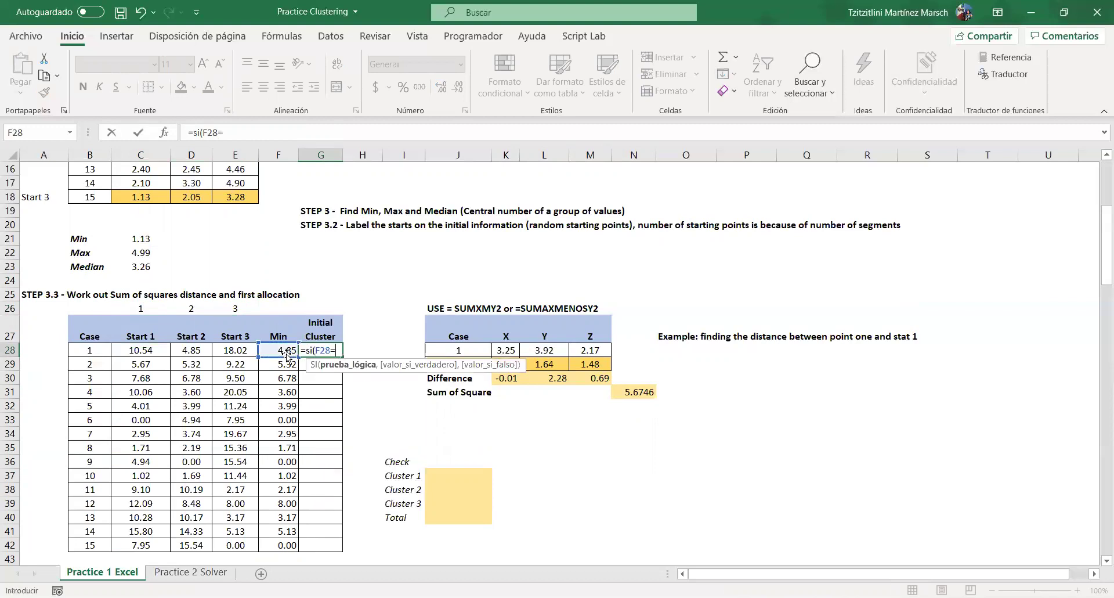
pyautogui.click(139, 352)
pyautogui.write(', 1')
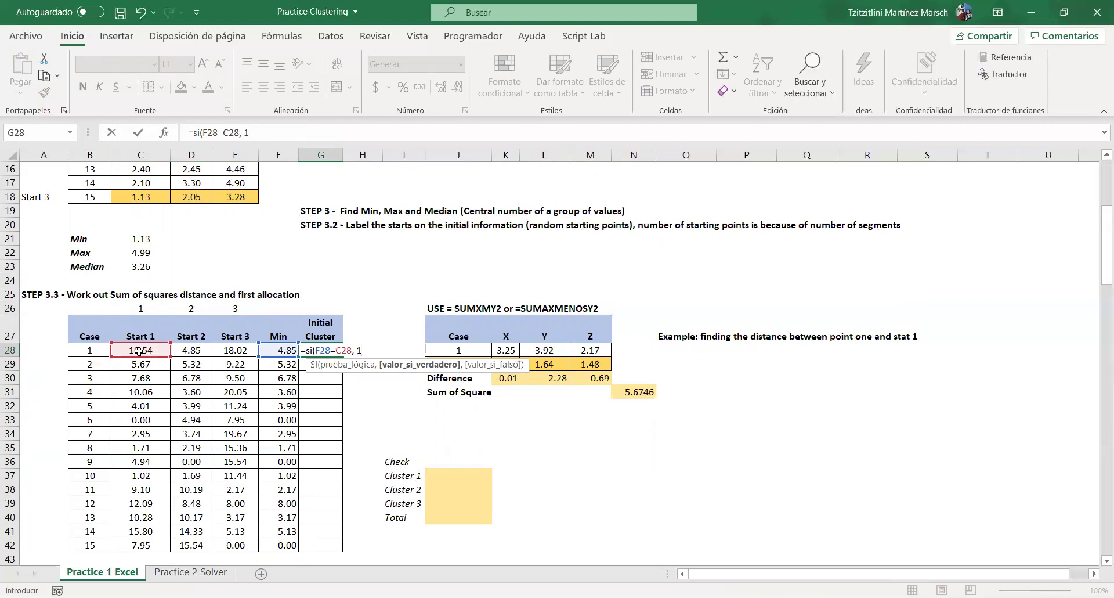
# Step: Nest a second SI in the G28 formula that returns 2 when F28 equals the Start 2 distance D28
pyautogui.write(', s')
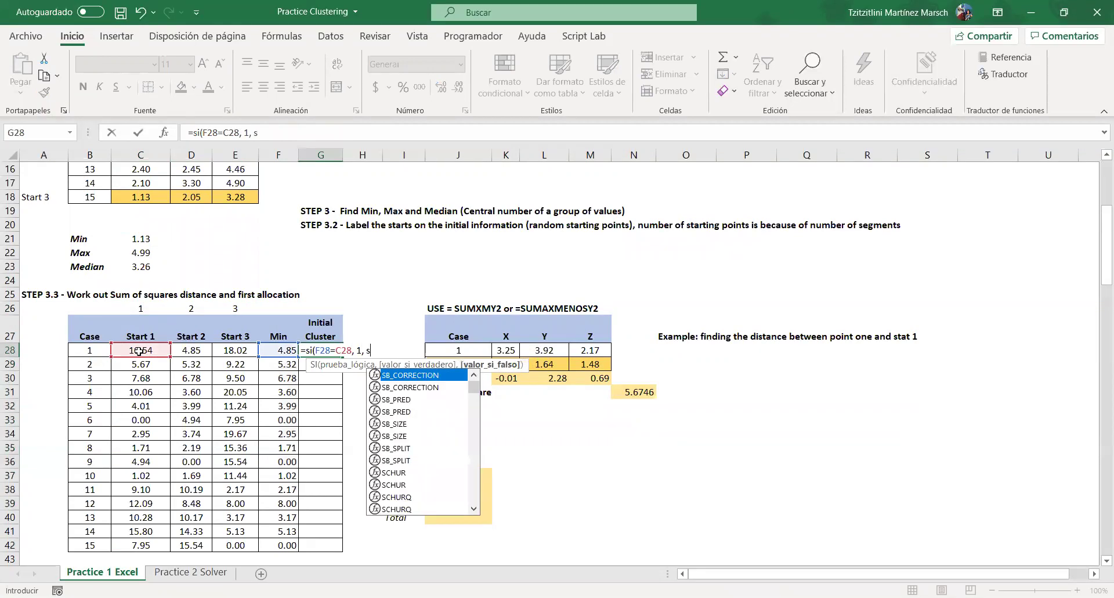
pyautogui.write('i(')
pyautogui.click(273, 349)
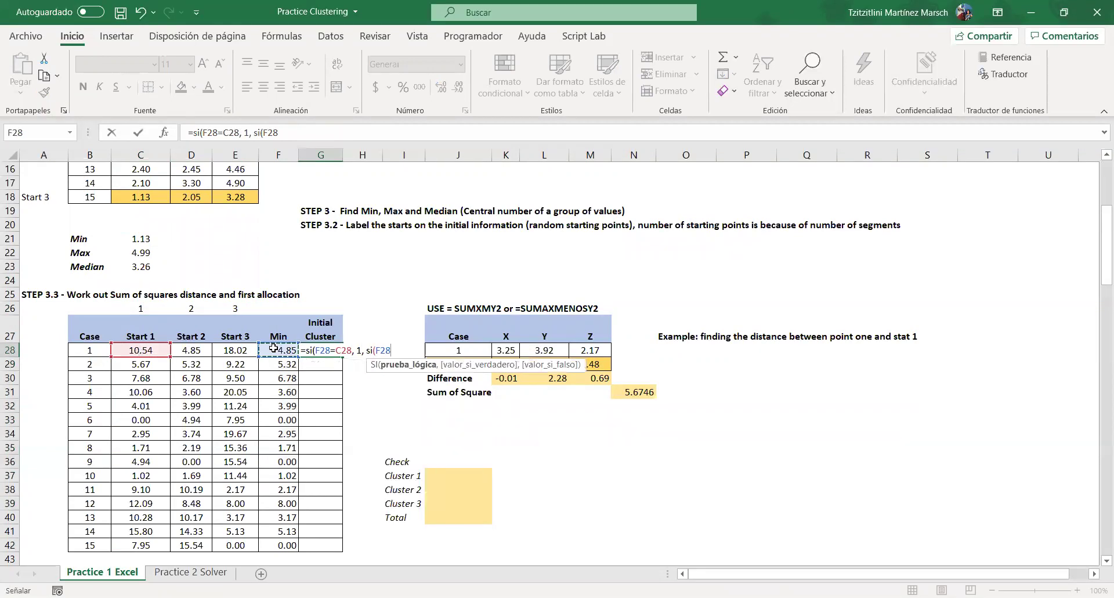
pyautogui.write('=')
pyautogui.click(200, 347)
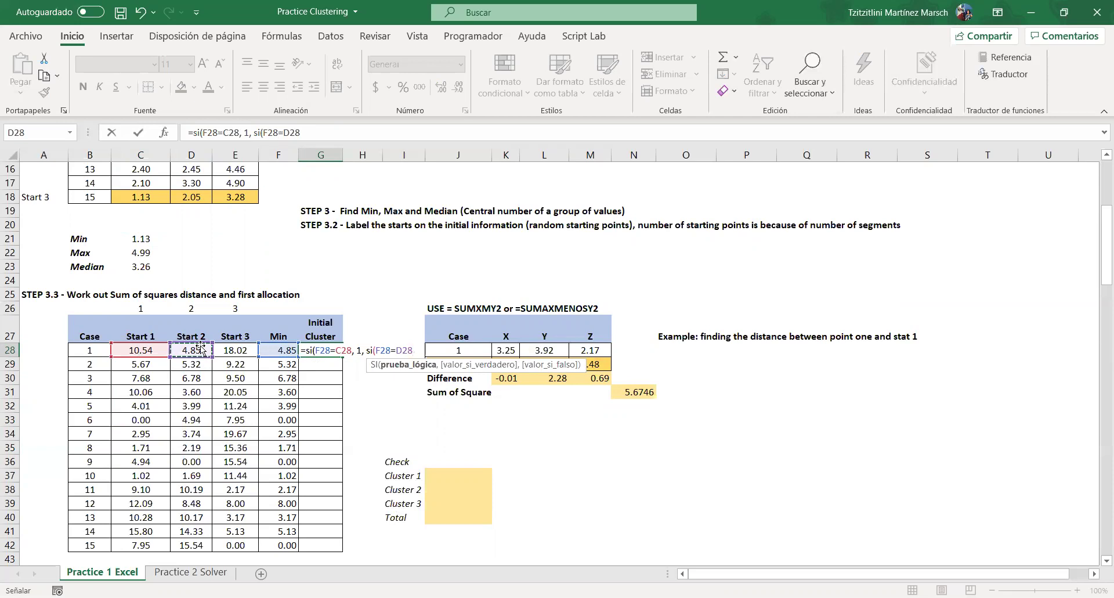
pyautogui.write(', 2')
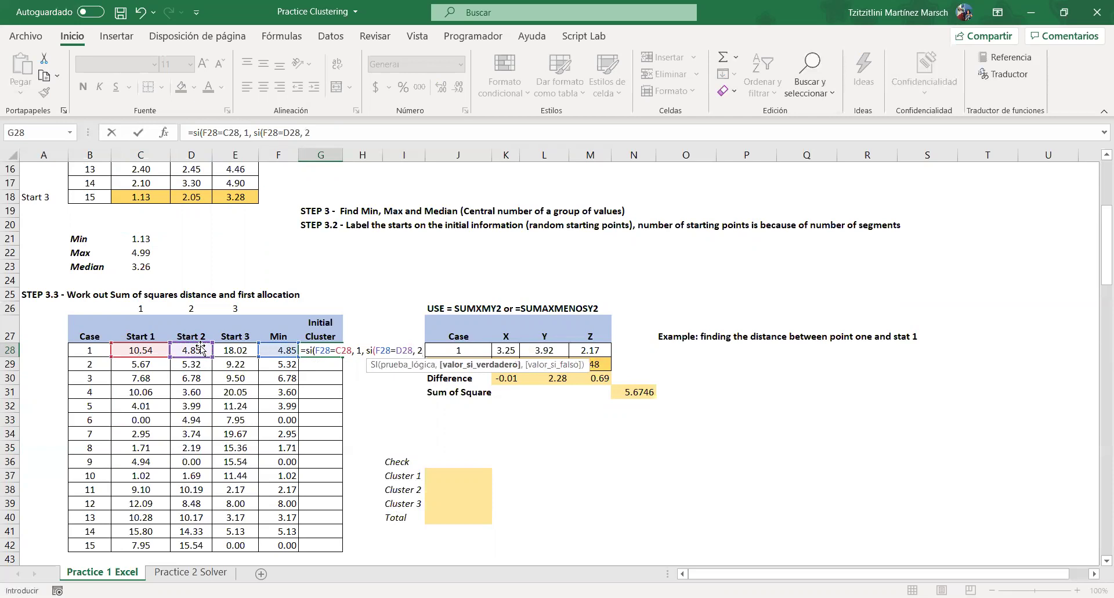
pyautogui.write(',')
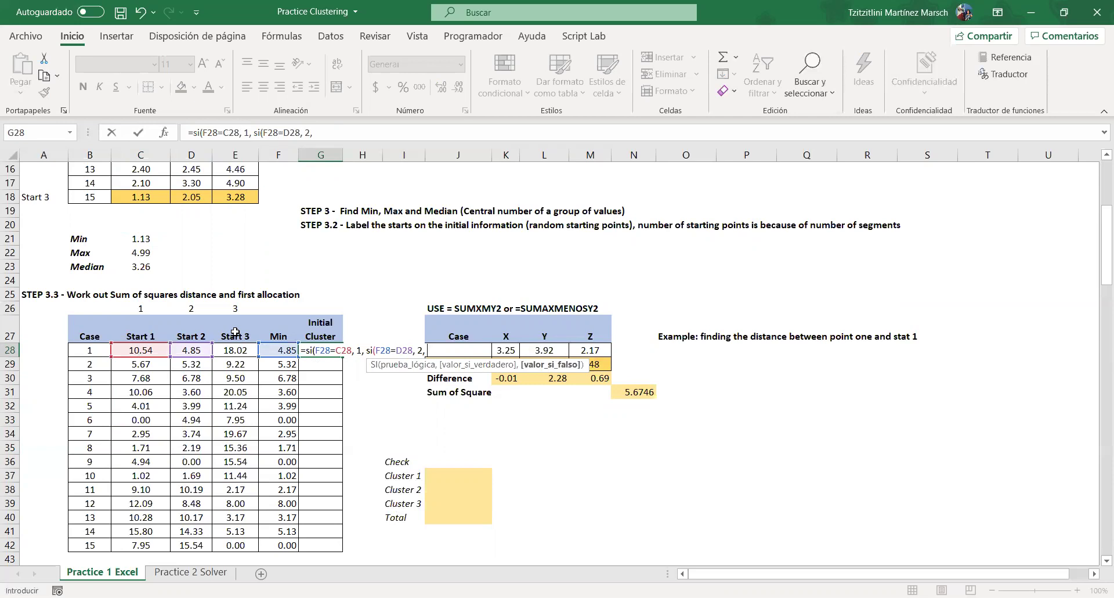
# Step: Complete the G28 formula with a third SI returning 3 when F28=E28, otherwise "Error", and fill it down to case 15
pyautogui.write('si(')
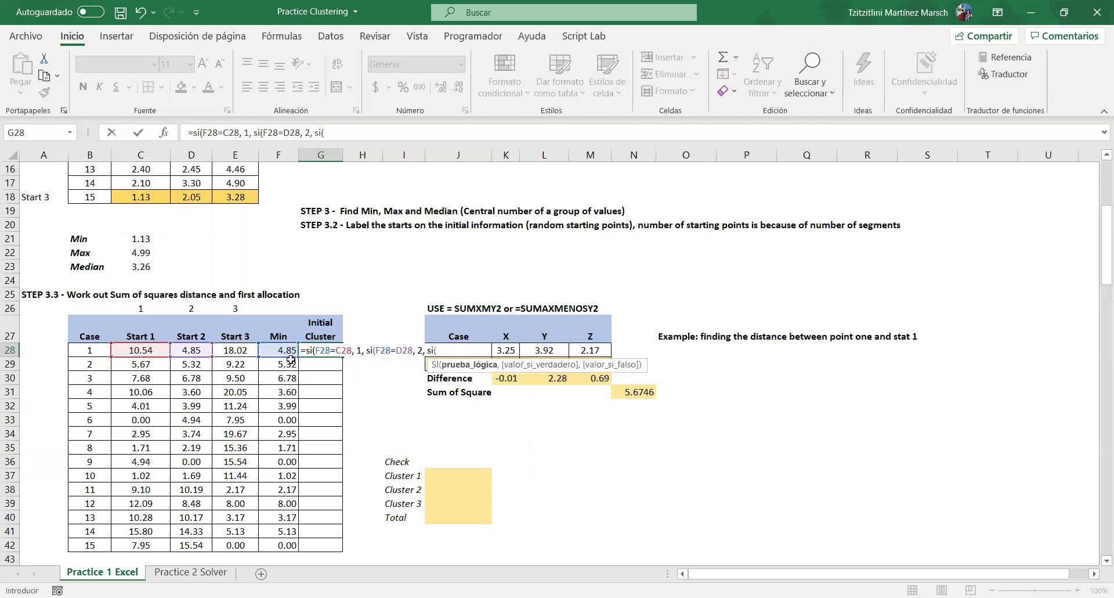
pyautogui.click(290, 349)
pyautogui.write('=')
pyautogui.click(233, 349)
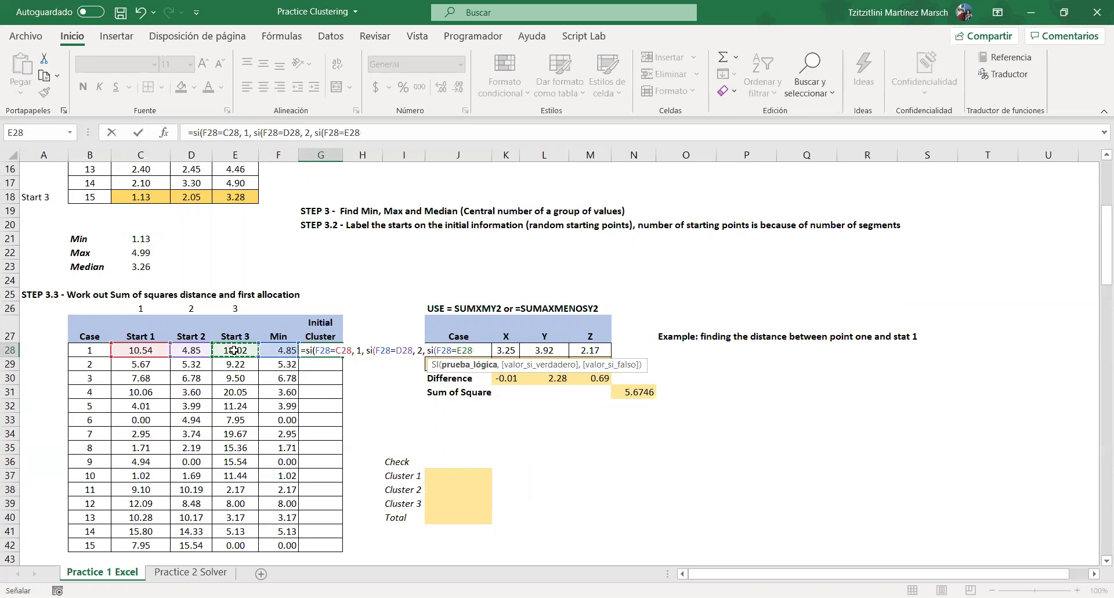
pyautogui.write(', 3')
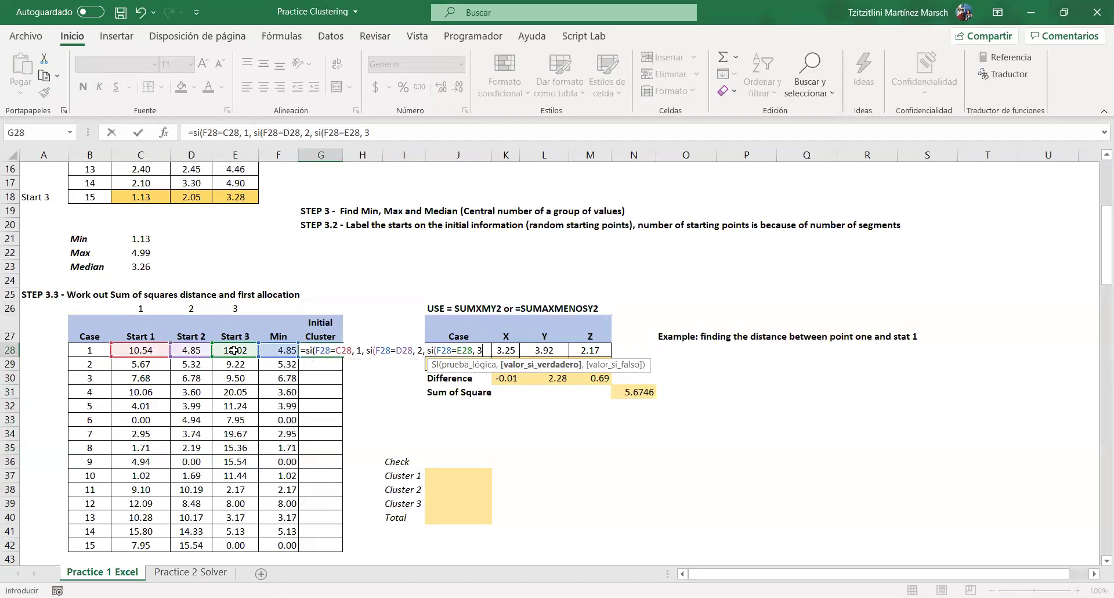
pyautogui.write(',')
pyautogui.write(' "Erro')
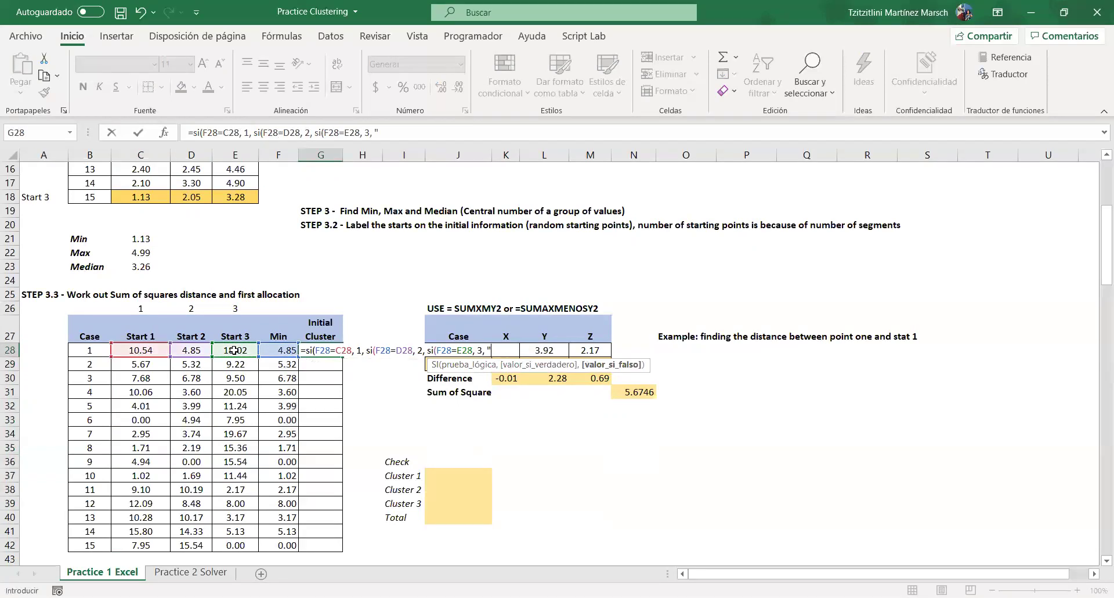
pyautogui.write('r")')
pyautogui.press('Return')
pyautogui.click(331, 341)
pyautogui.click(339, 353)
pyautogui.scroll(-1, 383, 431)
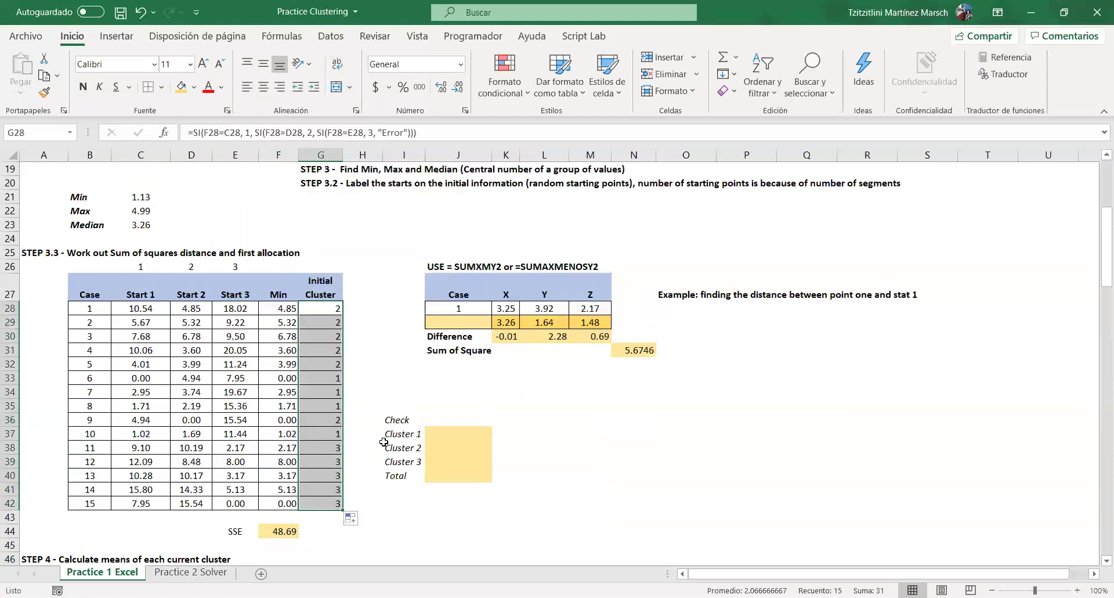
# Step: Clear the contents of the SSE cell F44 below the Min column
pyautogui.click(279, 531)
pyautogui.press('Delete')
pyautogui.click(573, 445)
# Step: Count the Cluster 1 cases in J37 with CONTAR.SI over the absolute range $G$28:$G$42 and criterion 1
pyautogui.click(461, 431)
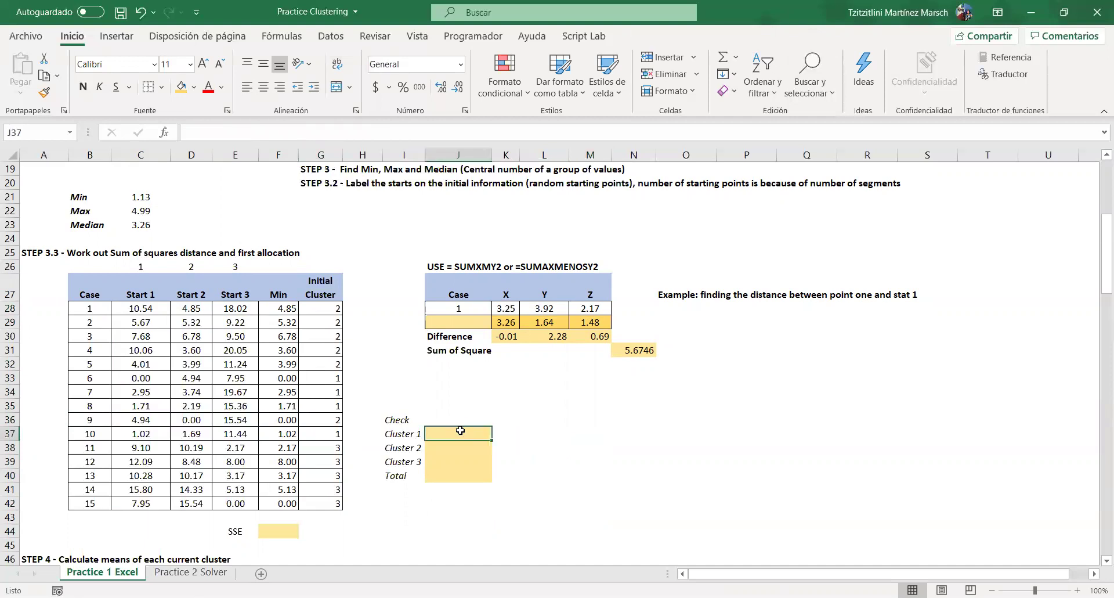
pyautogui.write('=')
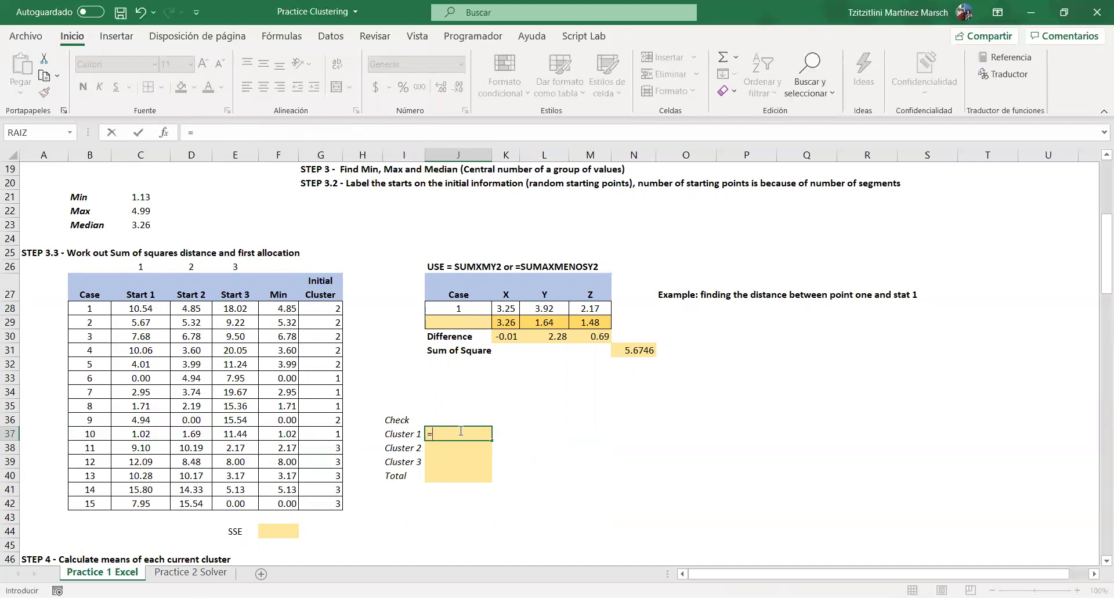
pyautogui.write('contar.')
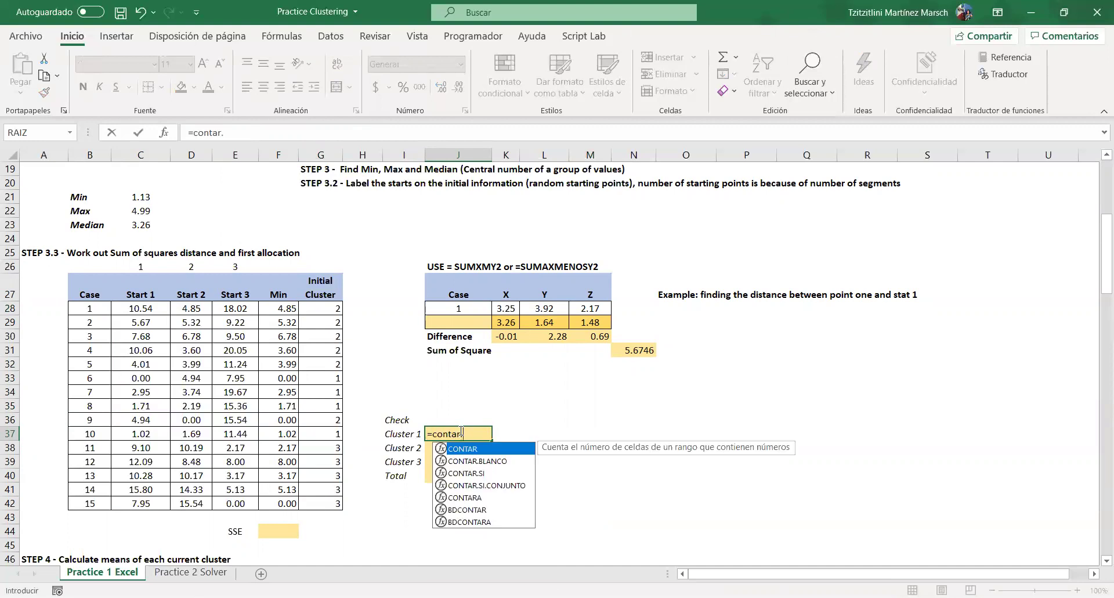
pyautogui.write('si(')
pyautogui.click(319, 308)
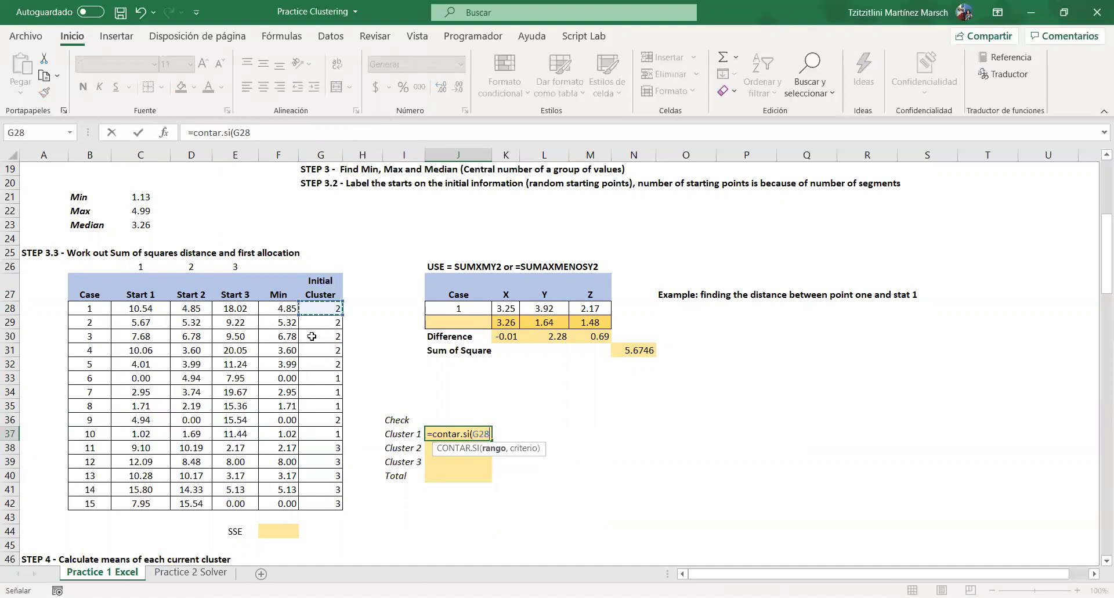
pyautogui.hotkey('ctrl', 'shift', 'Down')
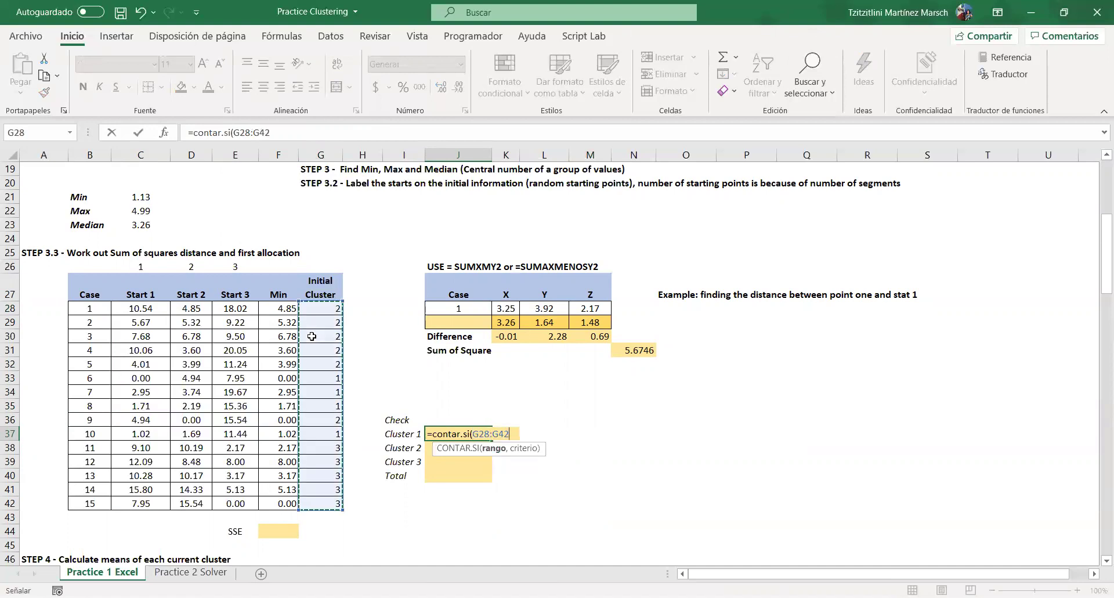
pyautogui.press('F4')
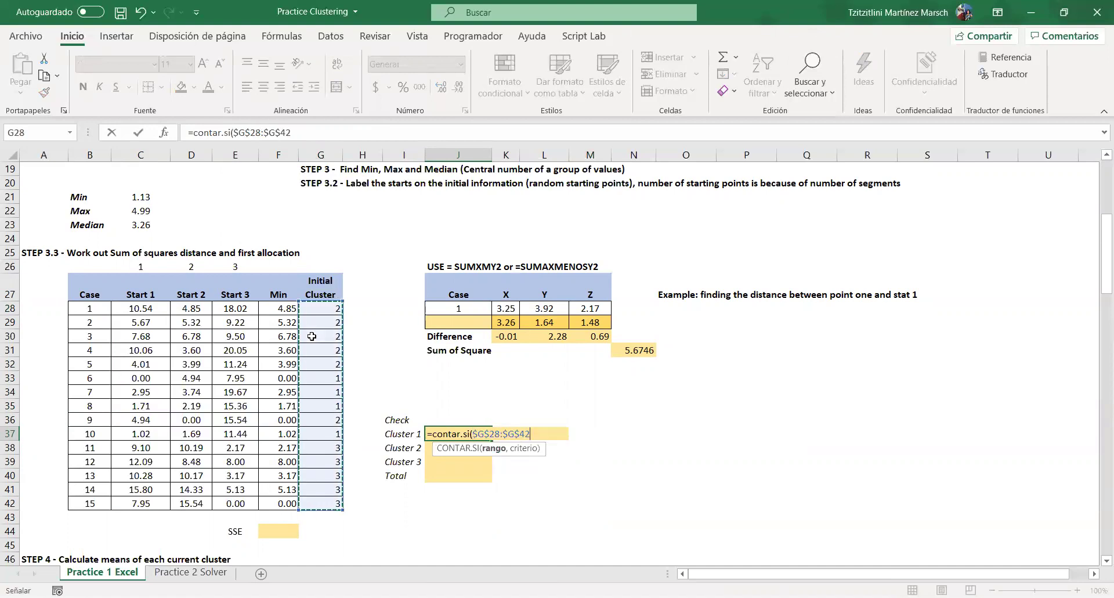
pyautogui.write(',1)')
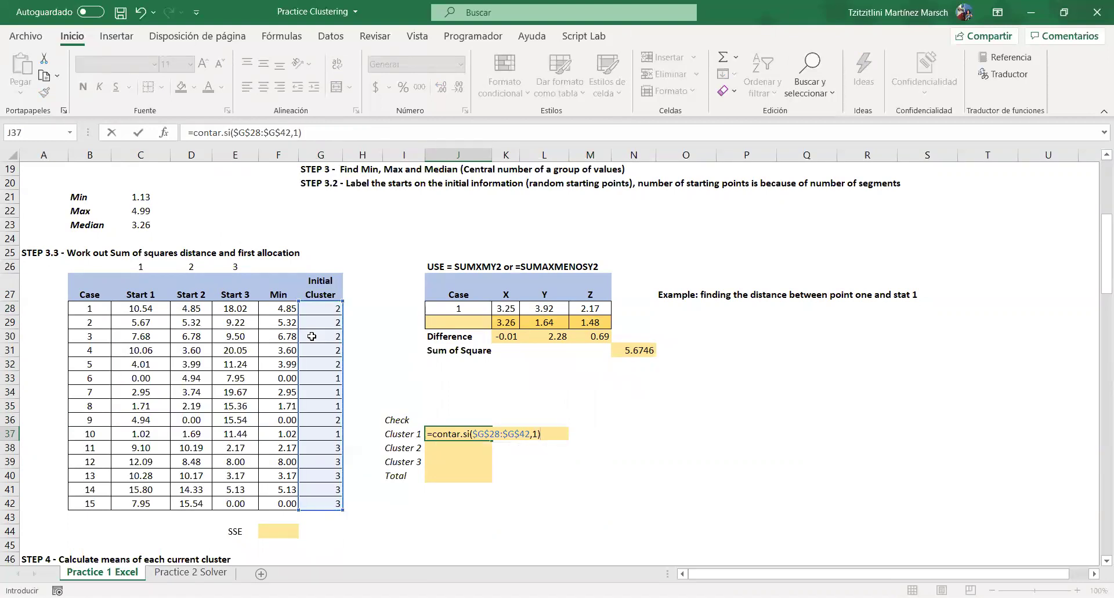
pyautogui.press('Return')
# Step: Fill the count formula down to J39, setting the criterion to 2 for Cluster 2 and 3 for Cluster 3
pyautogui.click(478, 434)
pyautogui.moveTo(491, 442); pyautogui.dragTo(491, 465)
pyautogui.press('Down')
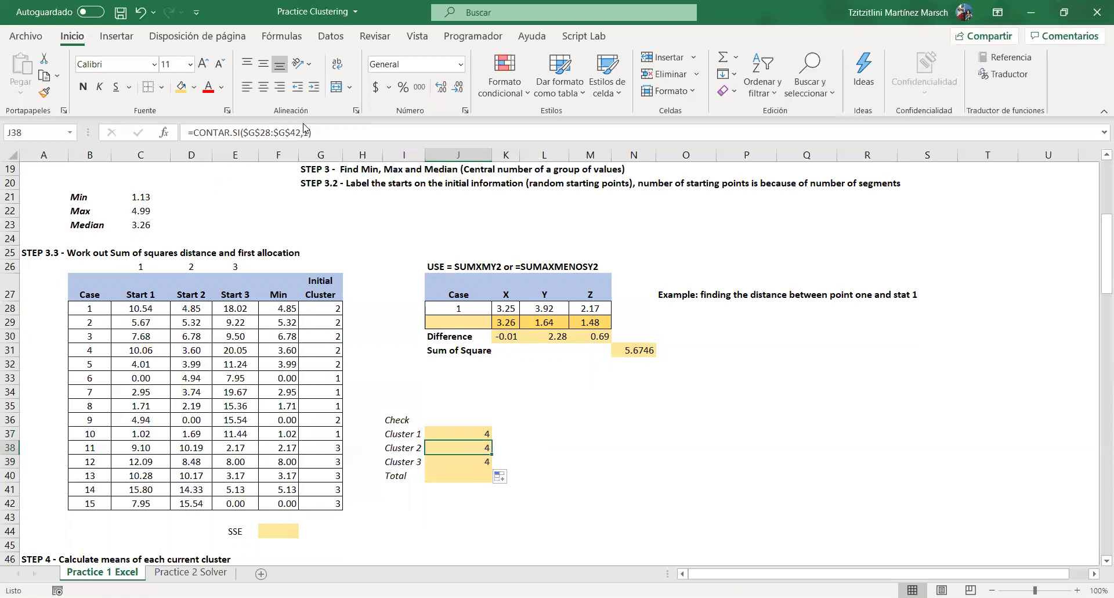
pyautogui.click(308, 133)
pyautogui.press('BackSpace')
pyautogui.write('2')
pyautogui.press('Return')
pyautogui.click(308, 132)
pyautogui.press('BackSpace')
pyautogui.write('3')
pyautogui.press('Return')
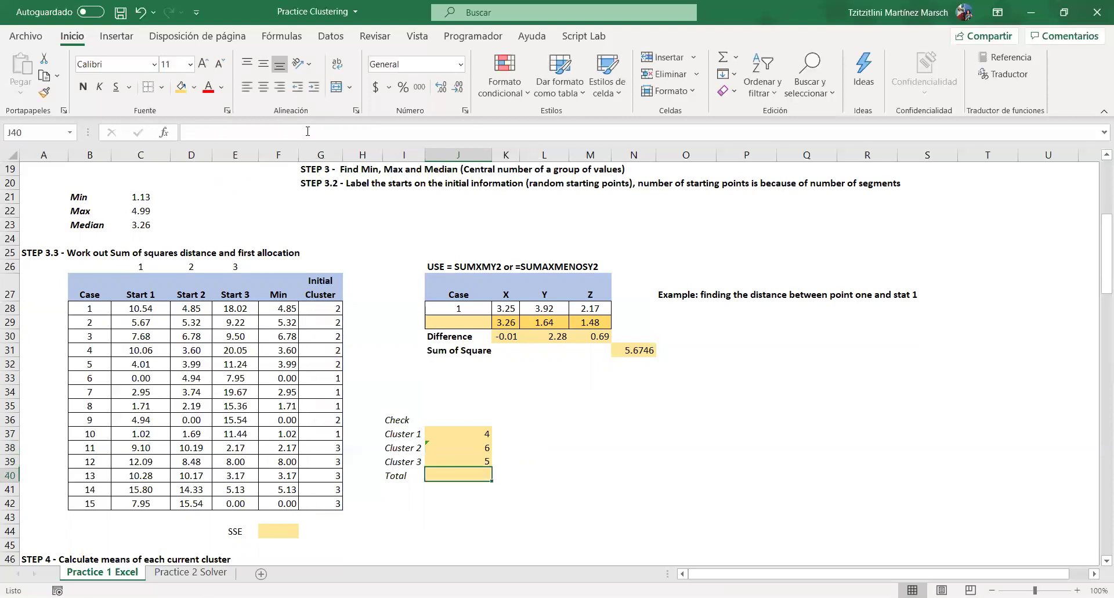
# Step: Sum the cluster counts J37:J39 in the Total cell J40 and check the total against the last case number
pyautogui.click(724, 57)
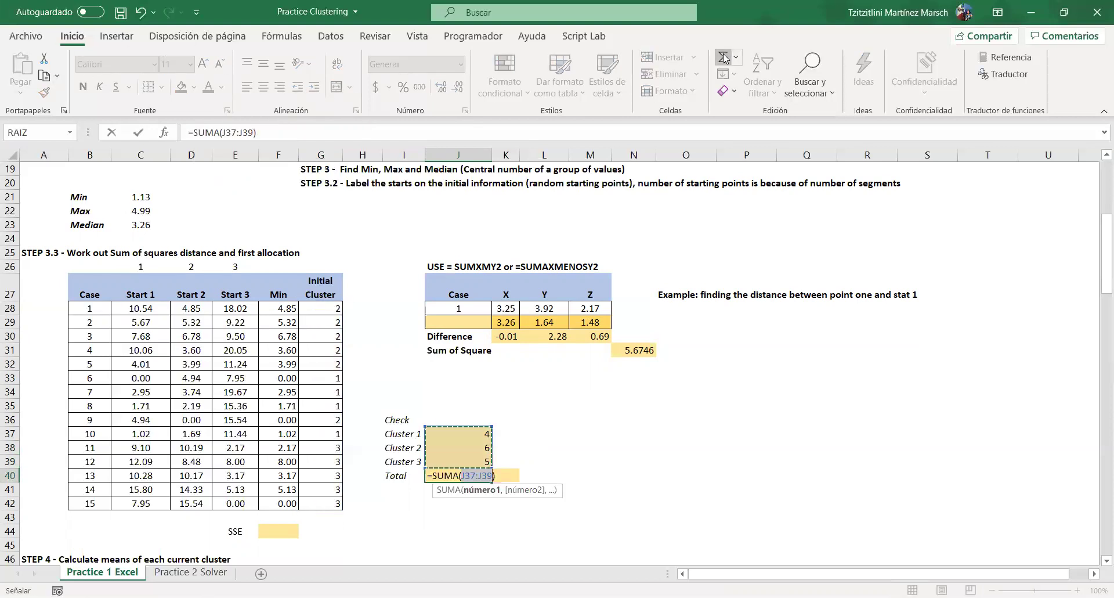
pyautogui.click(723, 57)
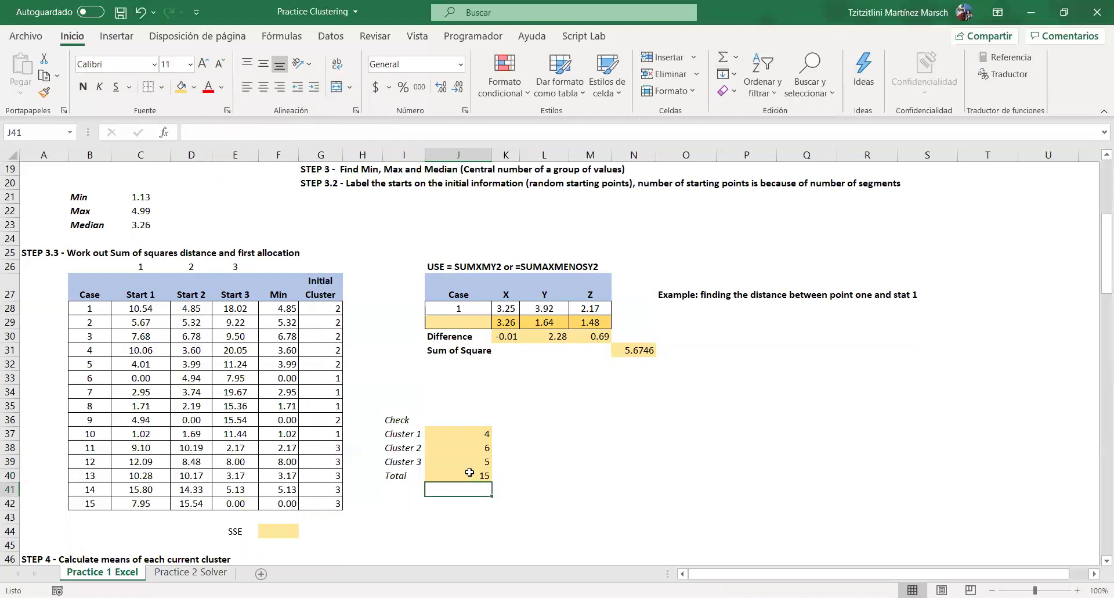
pyautogui.click(81, 500)
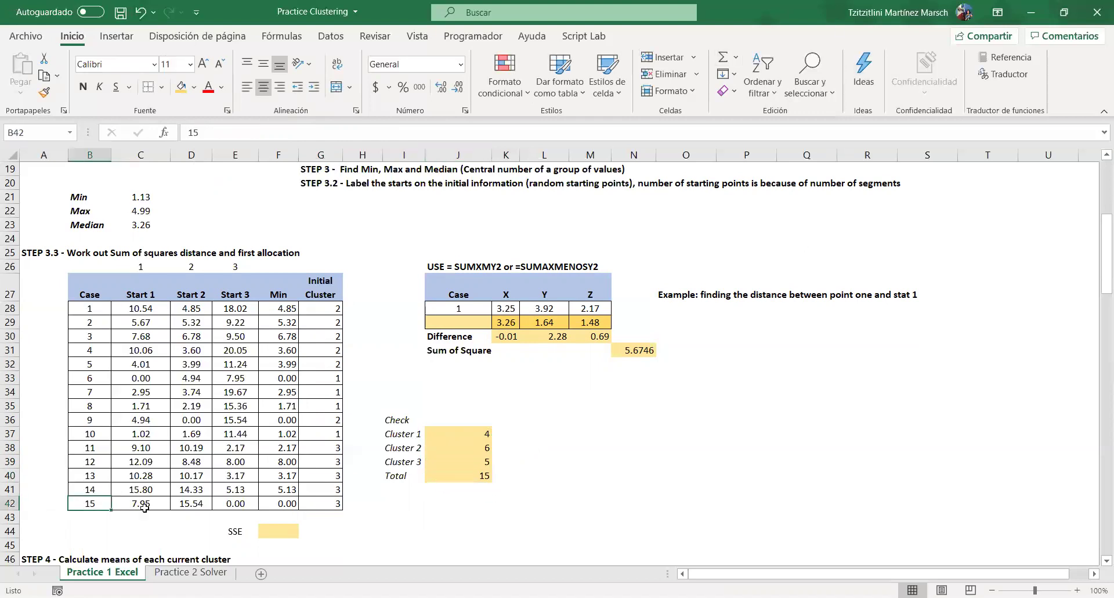
# Step: Calculate the SSE in F44 by summing the minimum distances in the Min column
pyautogui.scroll(-2, 144, 507)
pyautogui.click(296, 452)
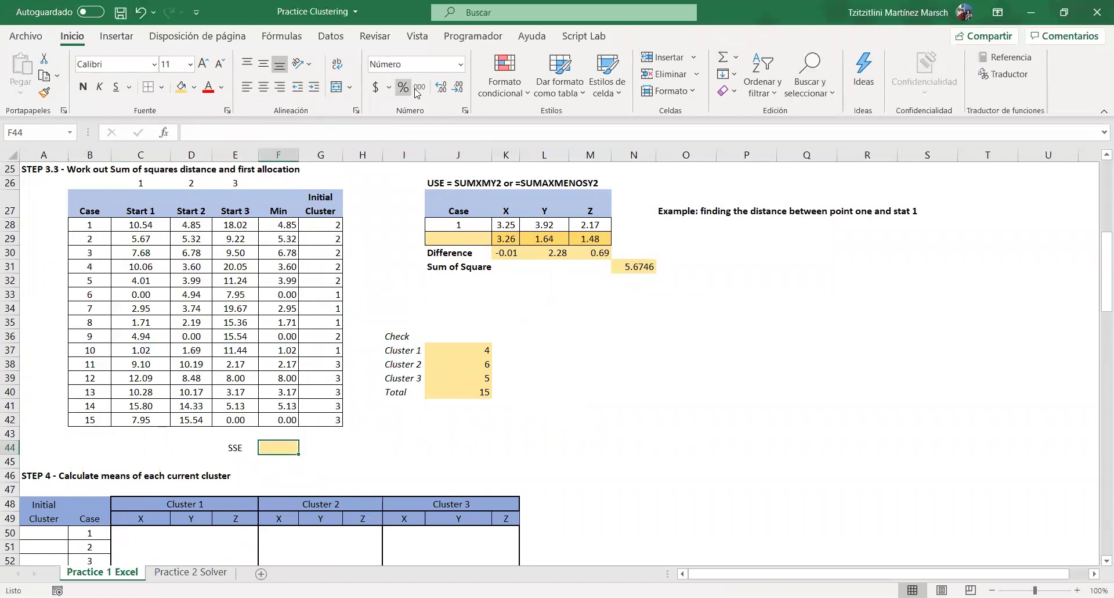
pyautogui.doubleClick(731, 64)
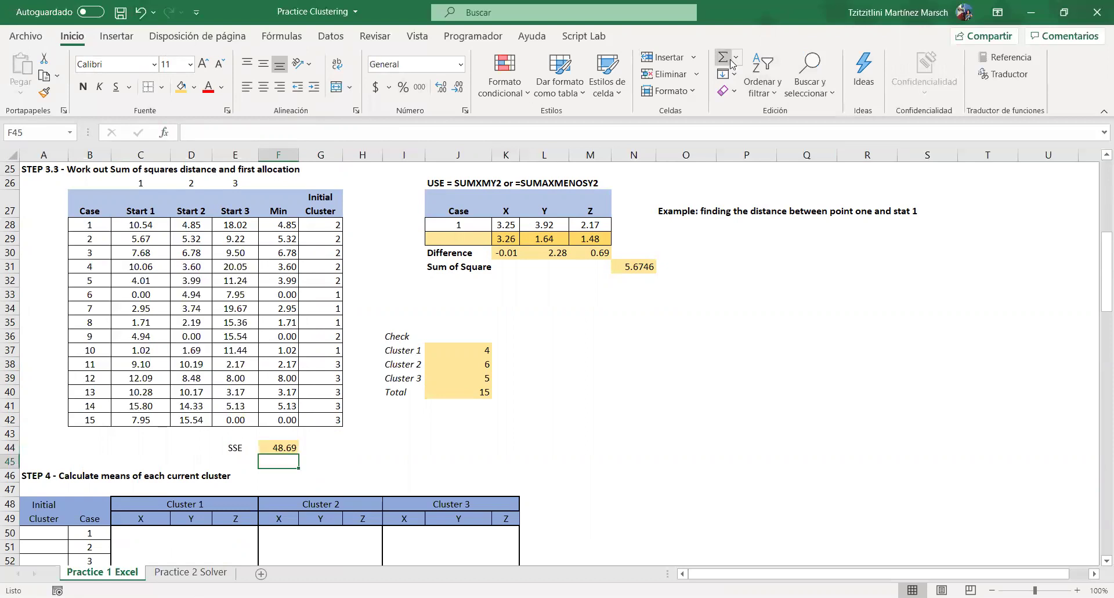
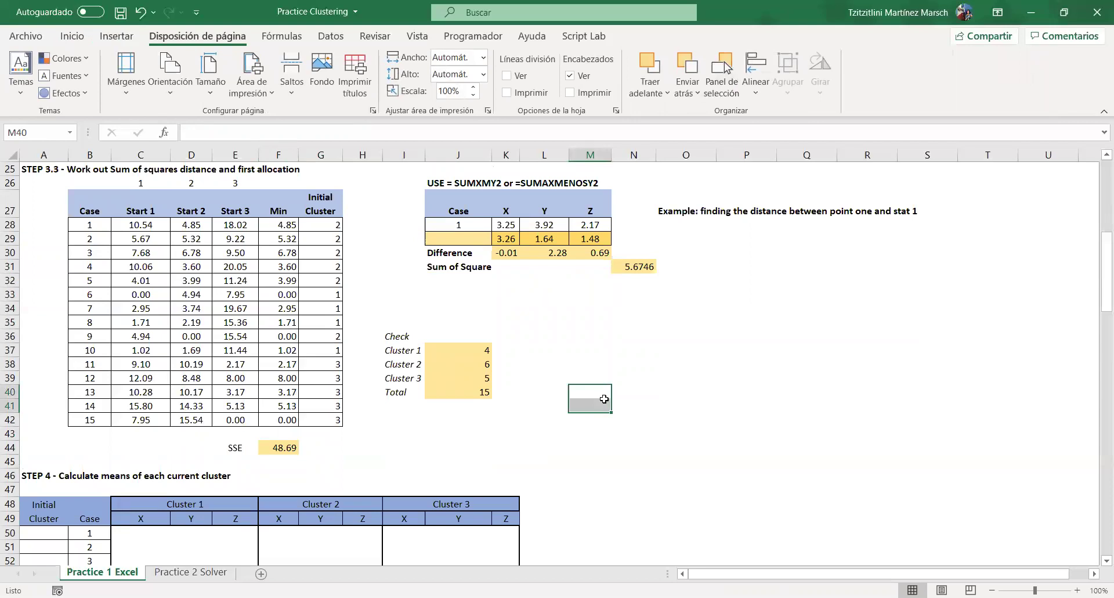
# Step: Link A50 to the first case's initial cluster with =G28 and fill the Initial Cluster column down to A64
pyautogui.scroll(-3, 604, 399)
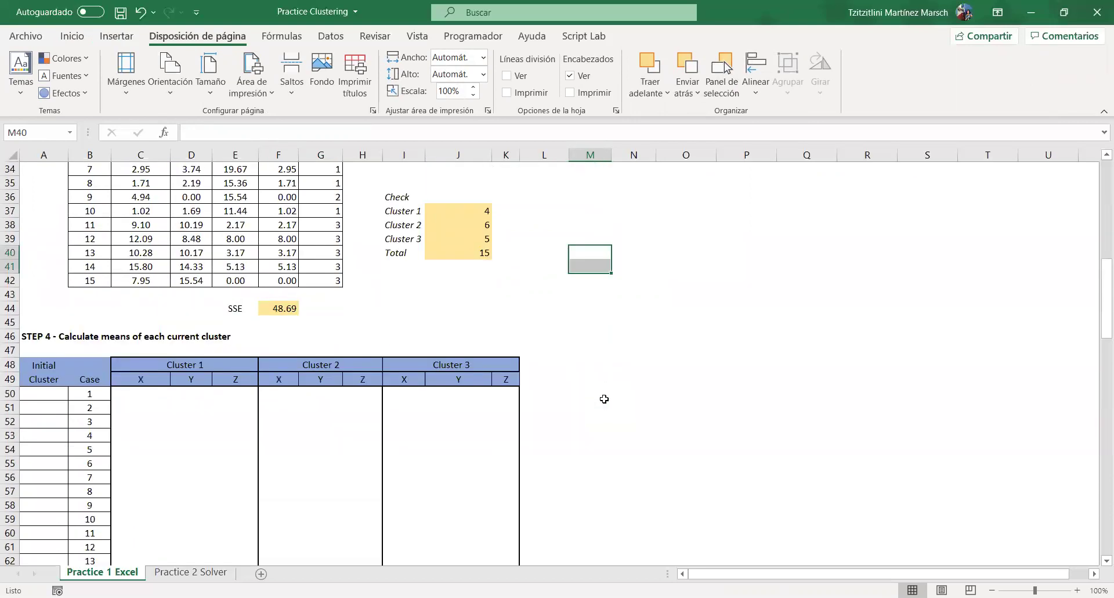
pyautogui.click(43, 393)
pyautogui.write('=')
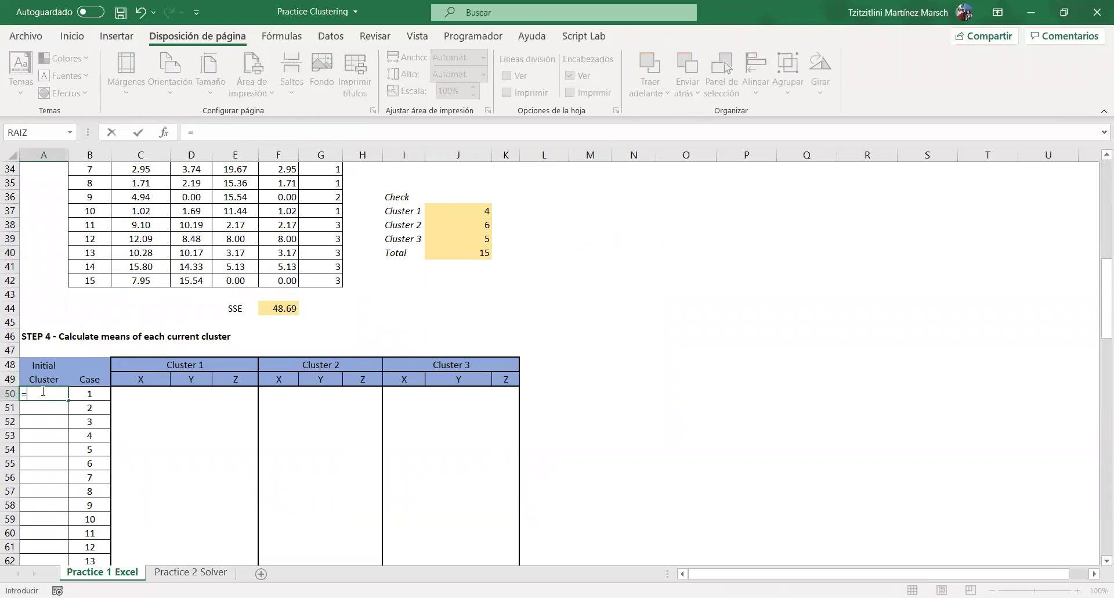
pyautogui.scroll(5, 371, 315)
pyautogui.click(336, 307)
pyautogui.press('Return')
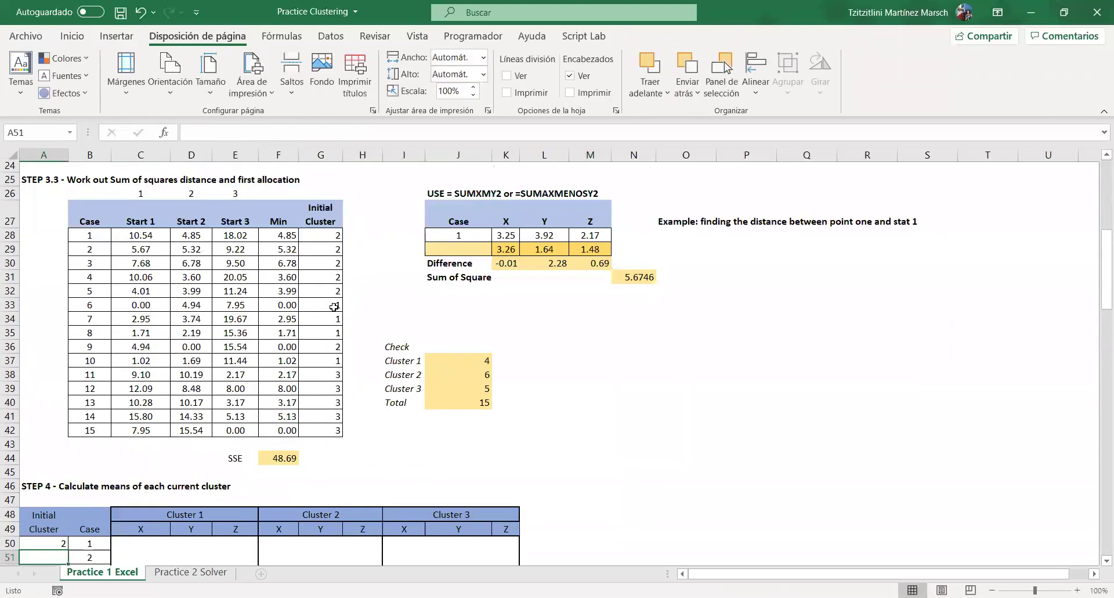
pyautogui.scroll(-4, 119, 413)
pyautogui.click(55, 349)
pyautogui.moveTo(68, 358); pyautogui.dragTo(56, 550)
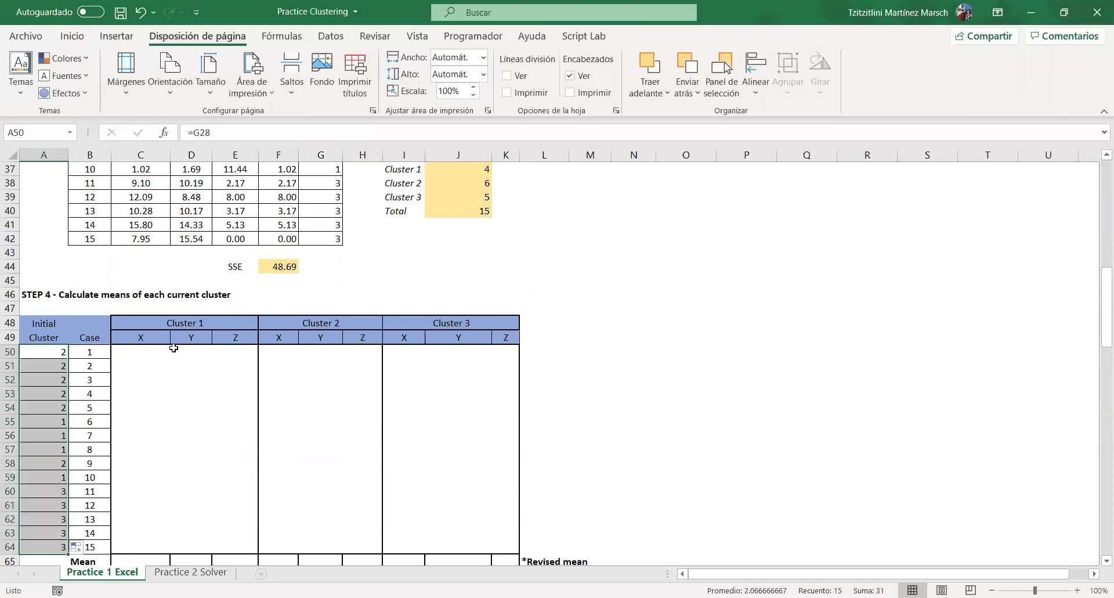
# Step: Enter =SI(A50=1, C4, "") in C50, the Cluster 1 X cell for case 1
pyautogui.click(131, 348)
pyautogui.write('=')
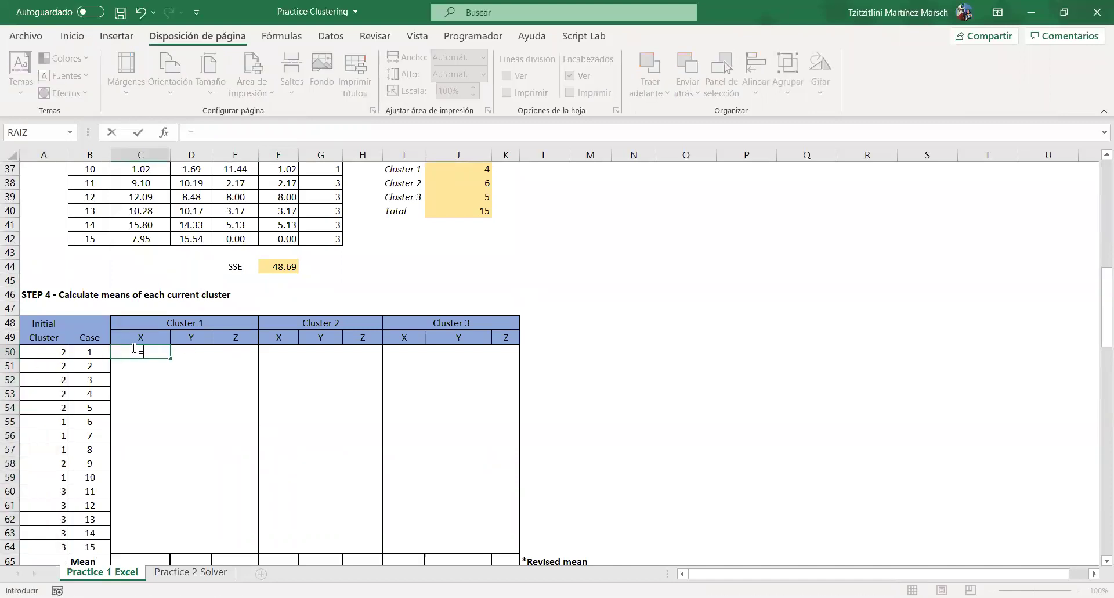
pyautogui.write('s')
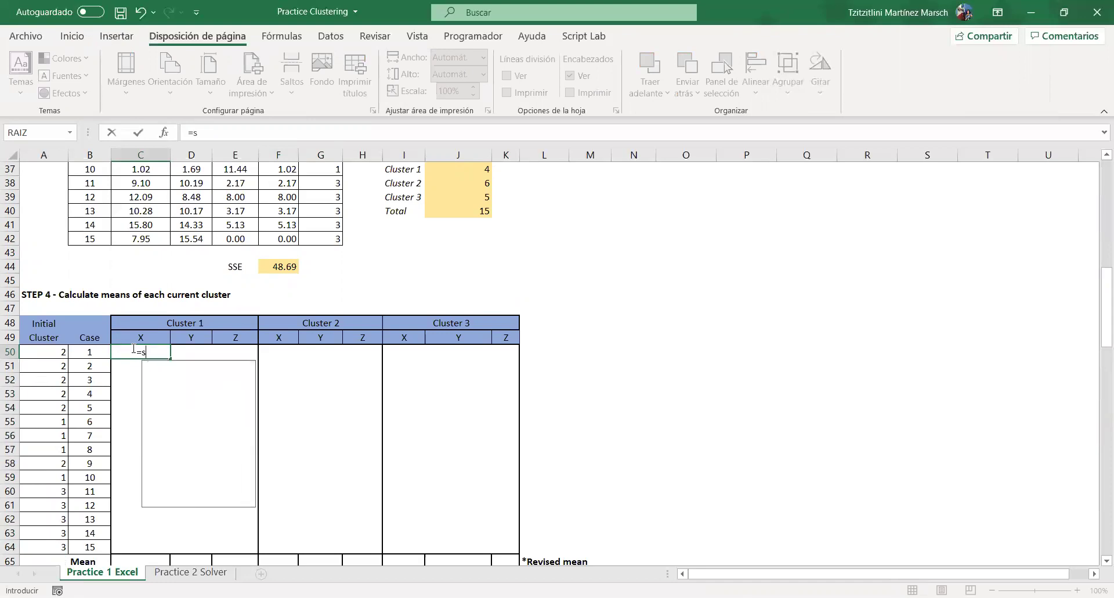
pyautogui.write('i(')
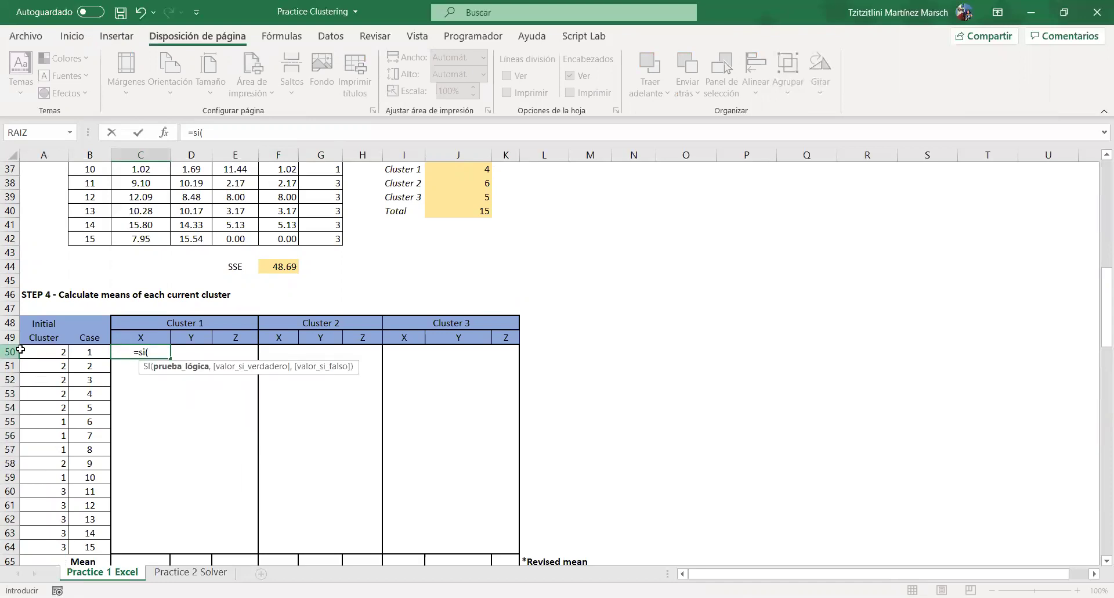
pyautogui.click(60, 353)
pyautogui.write('=1')
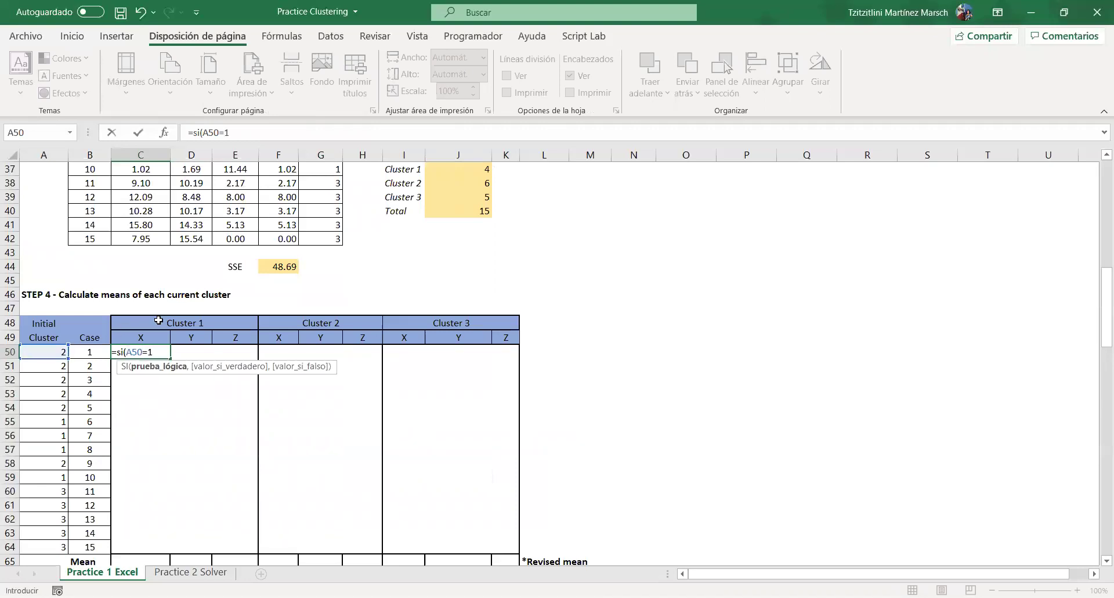
pyautogui.write(',')
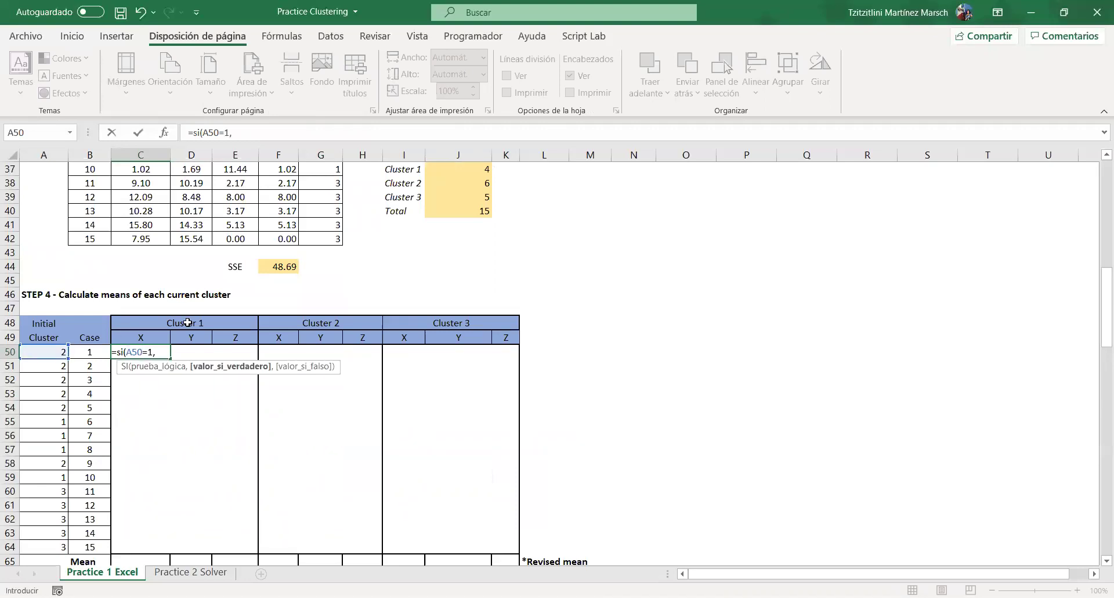
pyautogui.scroll(12, 158, 284)
pyautogui.click(149, 208)
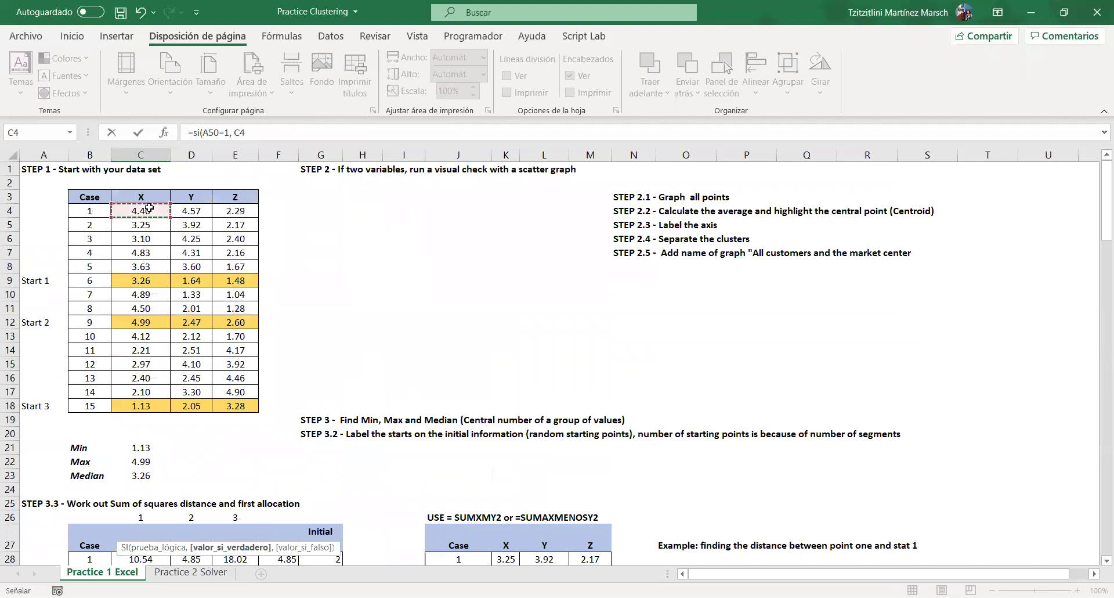
pyautogui.write(', "")')
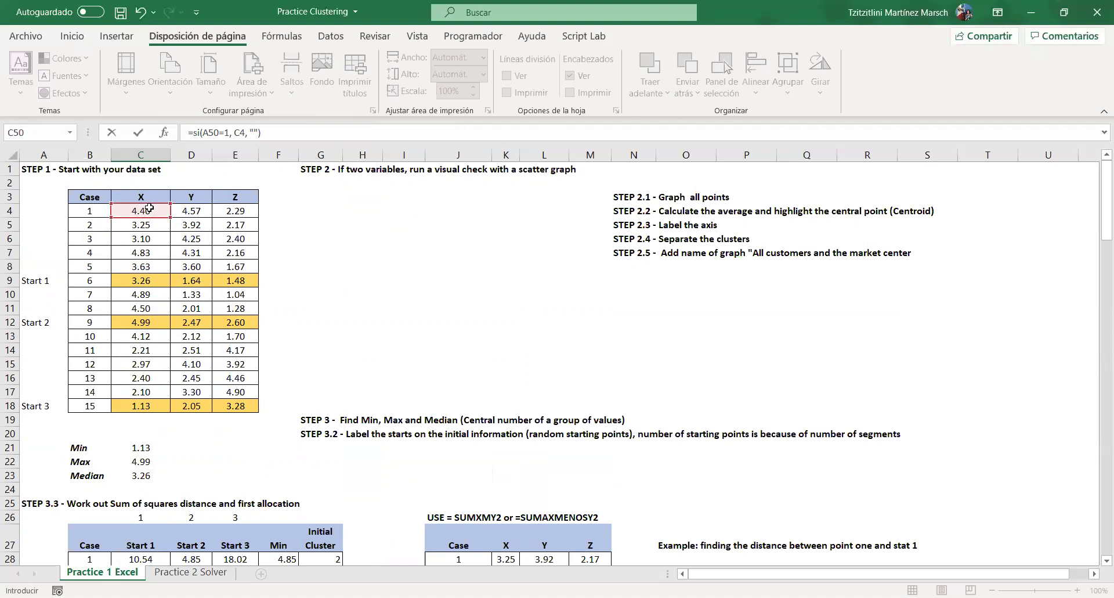
pyautogui.press('Return')
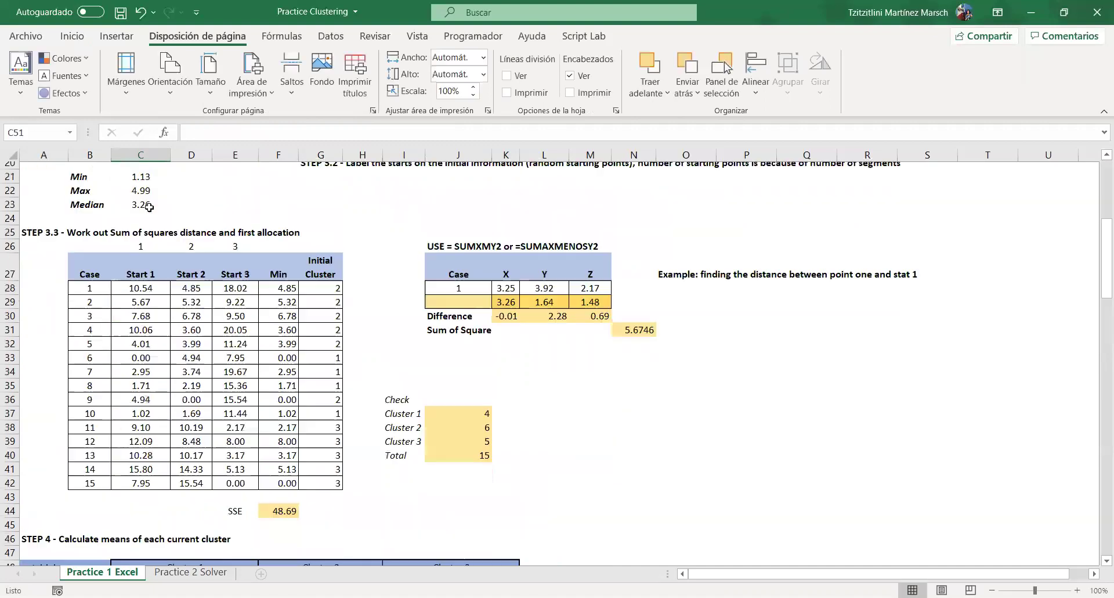
# Step: Fill the C50 formula across to E50 and point the logical test in D50 back to A50
pyautogui.click(149, 480)
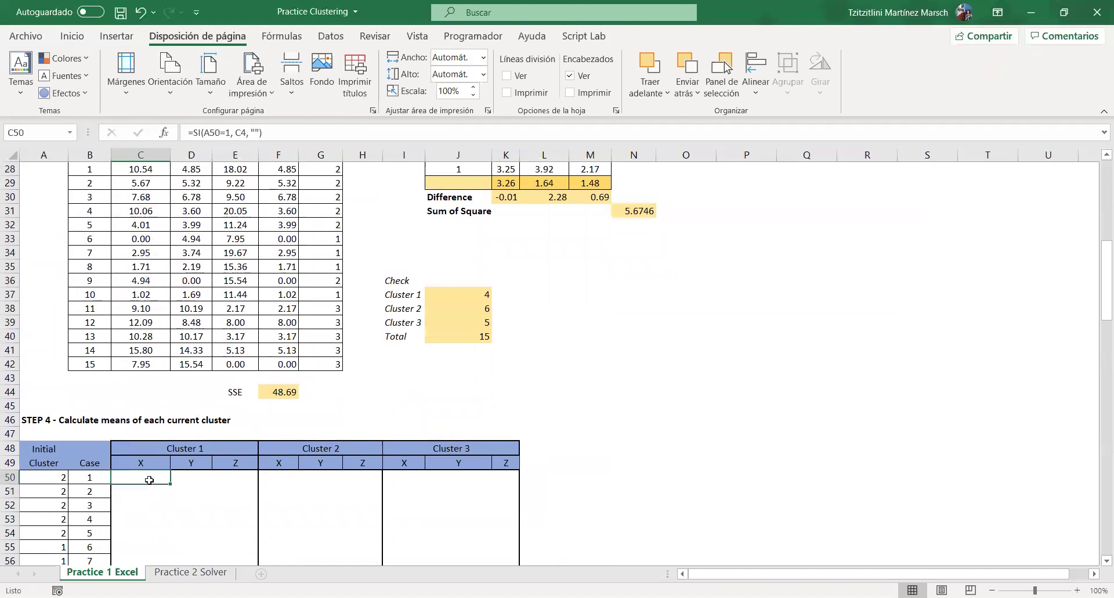
pyautogui.moveTo(168, 485); pyautogui.dragTo(255, 491)
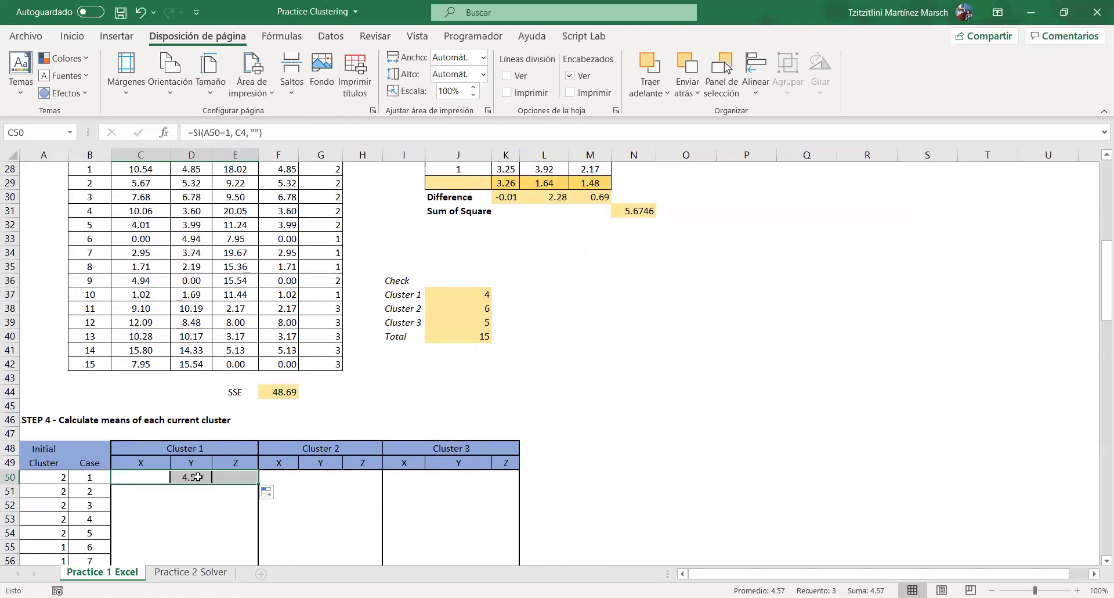
pyautogui.click(195, 476)
pyautogui.doubleClick(196, 476)
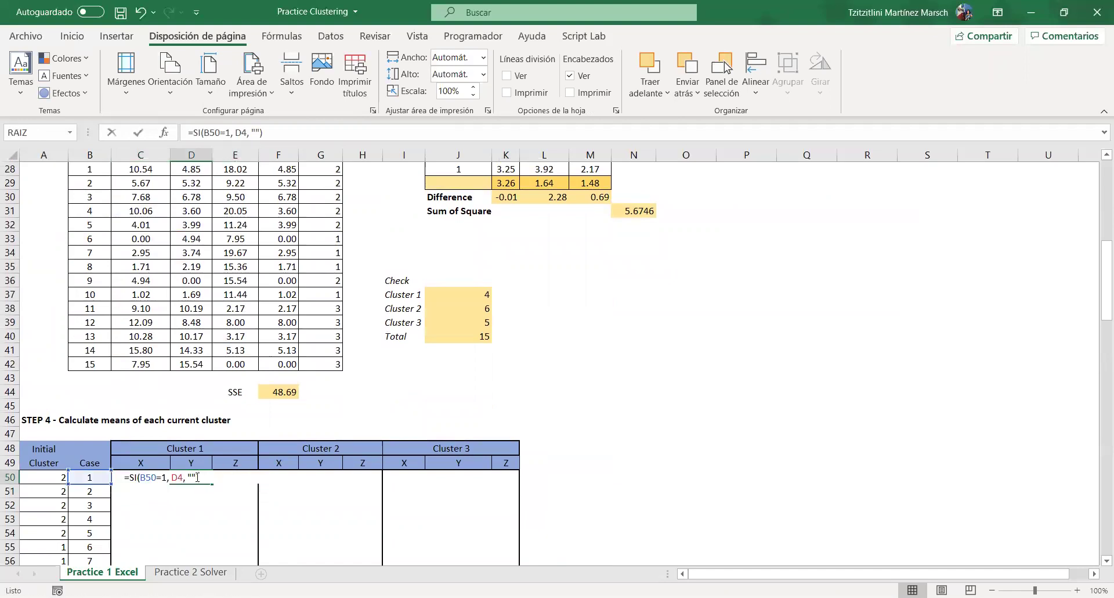
pyautogui.click(219, 133)
pyautogui.moveTo(79, 483); pyautogui.dragTo(55, 478)
pyautogui.press('Return')
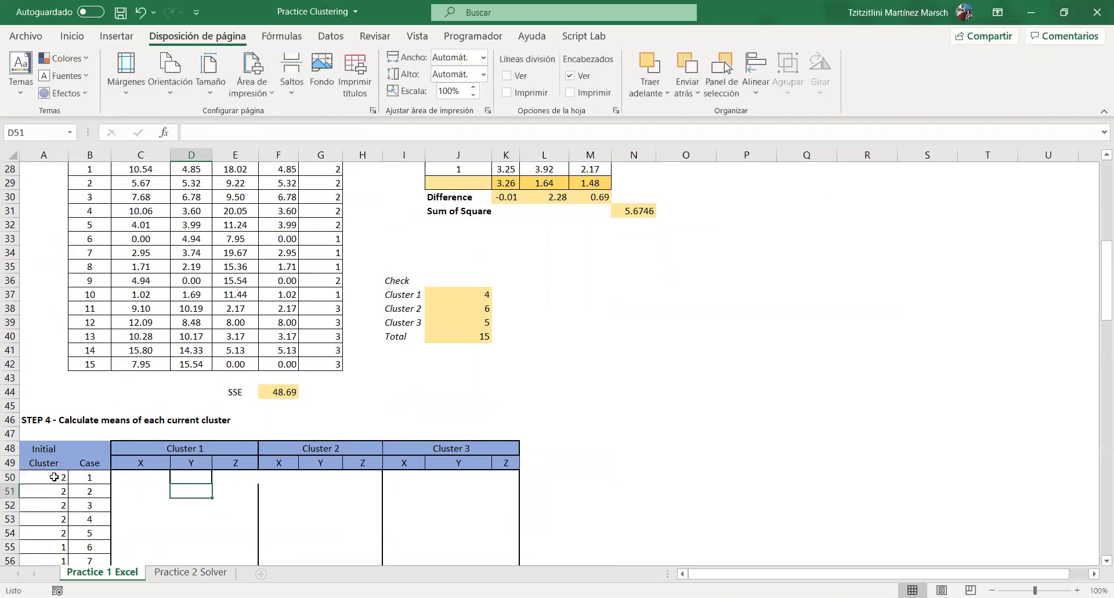
# Step: Point the logical test in E50 to A50 and fill the Cluster 1 formulas C50:E50 down to row 64
pyautogui.click(237, 476)
pyautogui.doubleClick(237, 476)
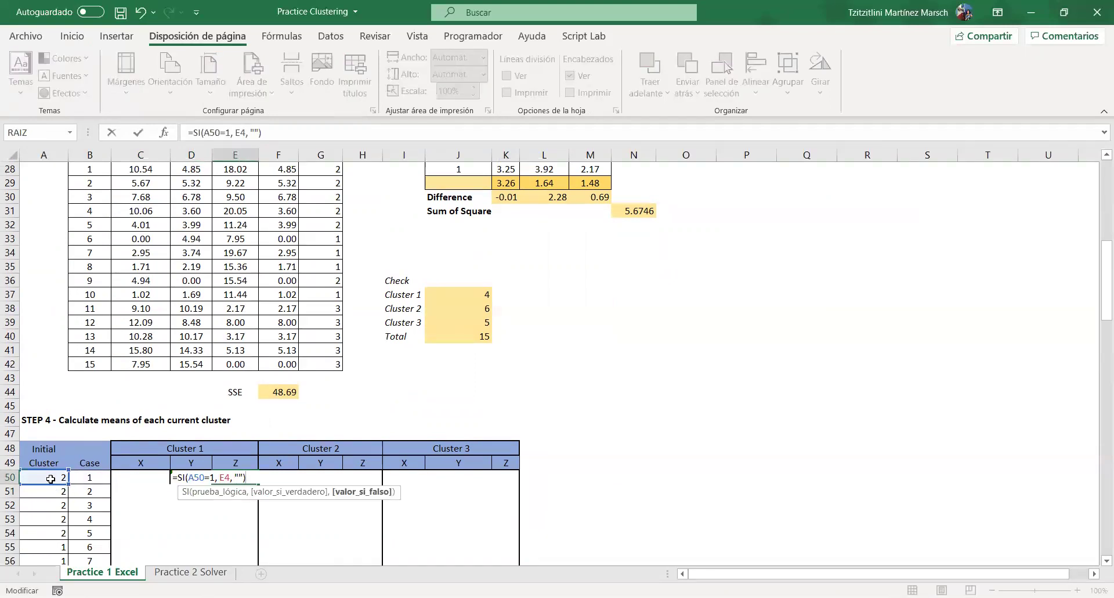
pyautogui.press('Return')
pyautogui.moveTo(137, 479); pyautogui.dragTo(226, 563)
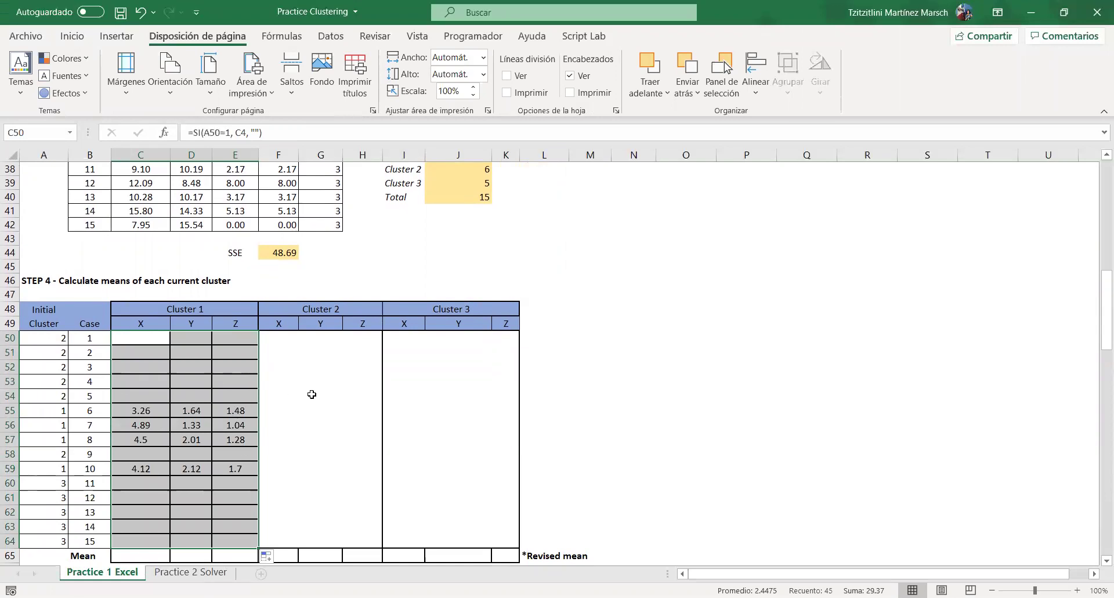
# Step: Copy the Cluster 1 formulas C50:E50 into the first row of Cluster 2, starting at F50
pyautogui.click(154, 337)
pyautogui.hotkey('ctrl', 'c')
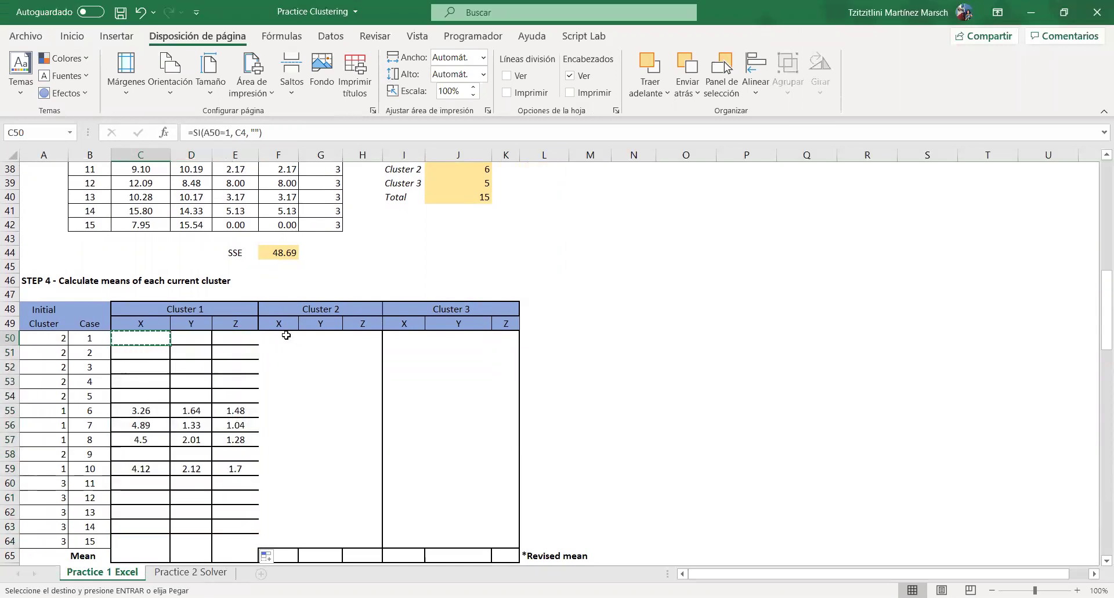
pyautogui.click(284, 338)
pyautogui.click(136, 341)
pyautogui.moveTo(136, 341); pyautogui.dragTo(232, 339)
pyautogui.hotkey('ctrl', 'c')
pyautogui.click(293, 338)
pyautogui.hotkey('ctrl', 'v')
# Step: Change the tested cell in F50 to the absolute reference $A$50 and fill the formula across to H50
pyautogui.doubleClick(288, 338)
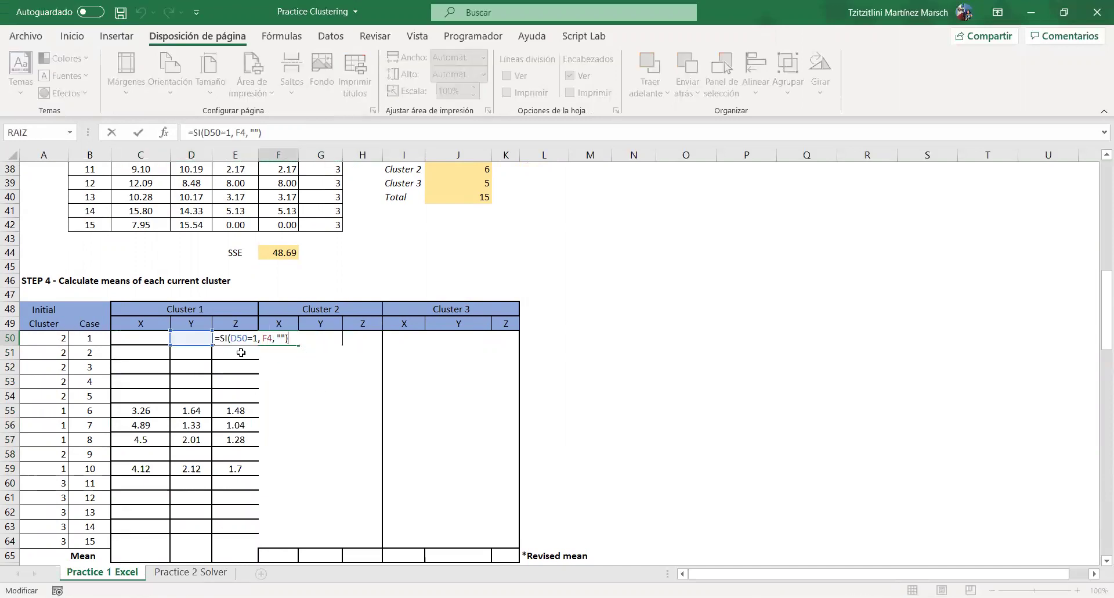
pyautogui.moveTo(194, 349); pyautogui.dragTo(68, 343)
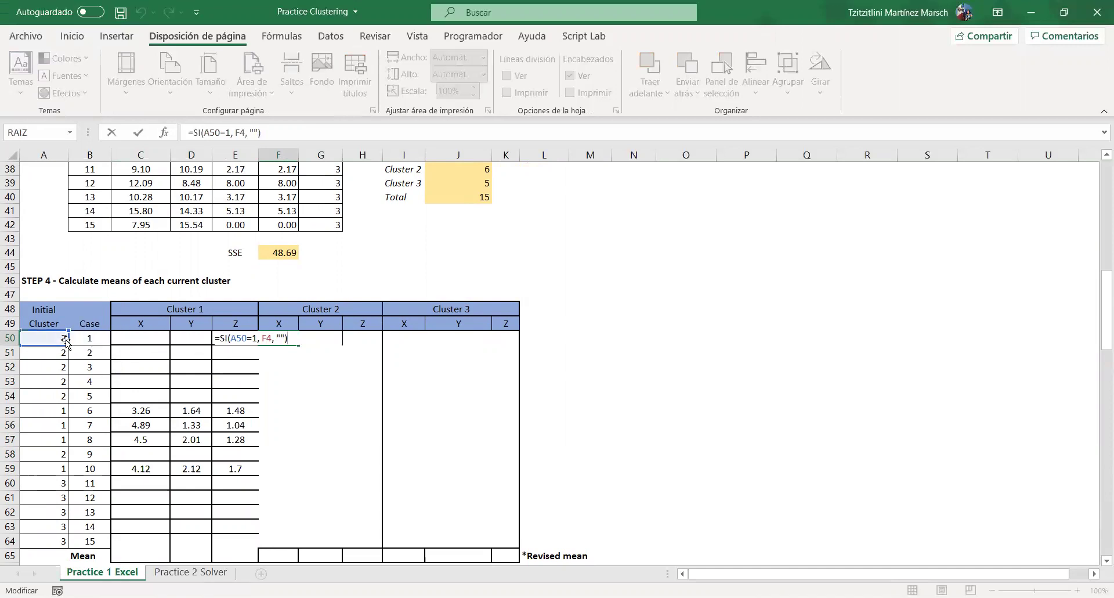
pyautogui.click(211, 134)
pyautogui.press('F4')
pyautogui.press('Return')
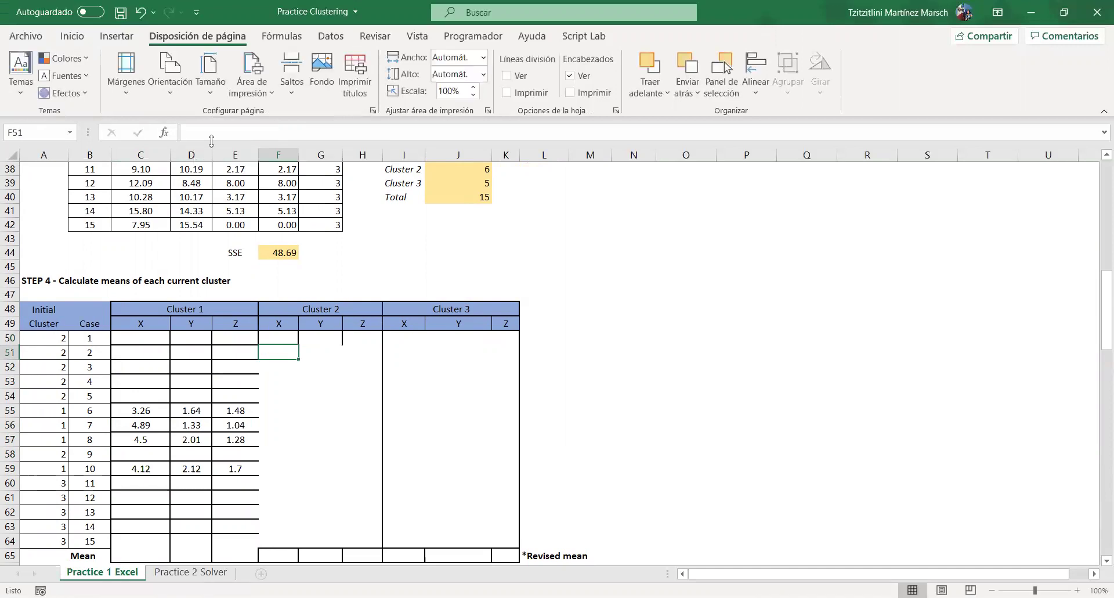
pyautogui.click(274, 336)
pyautogui.moveTo(300, 345); pyautogui.dragTo(365, 340)
pyautogui.click(294, 339)
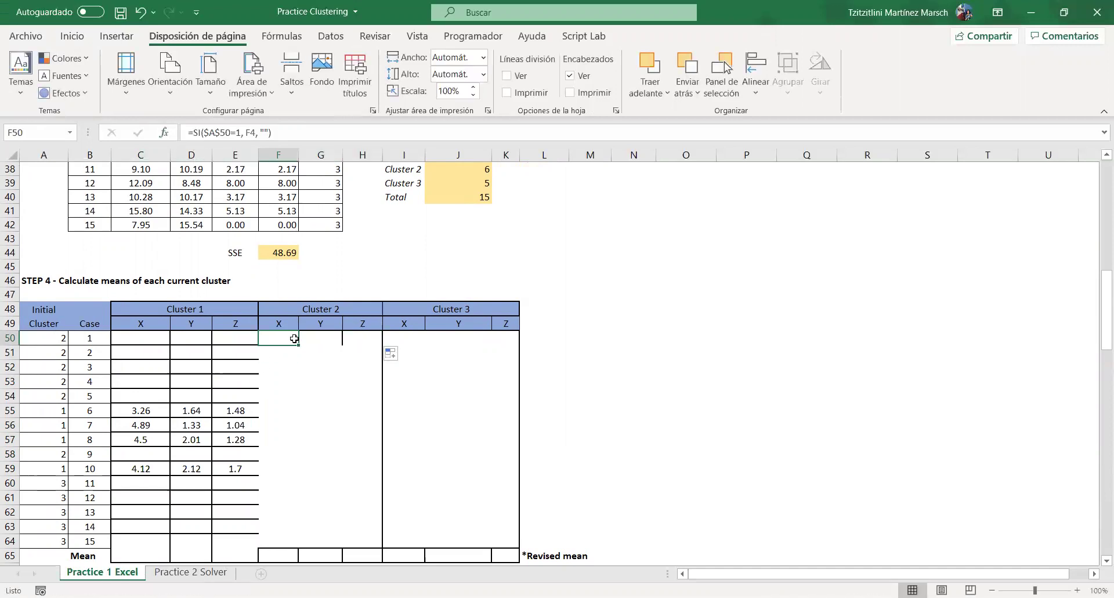
# Step: Replace the value-if-true reference in F50 with C4 and fill the formula across to H50
pyautogui.scroll(12, 278, 314)
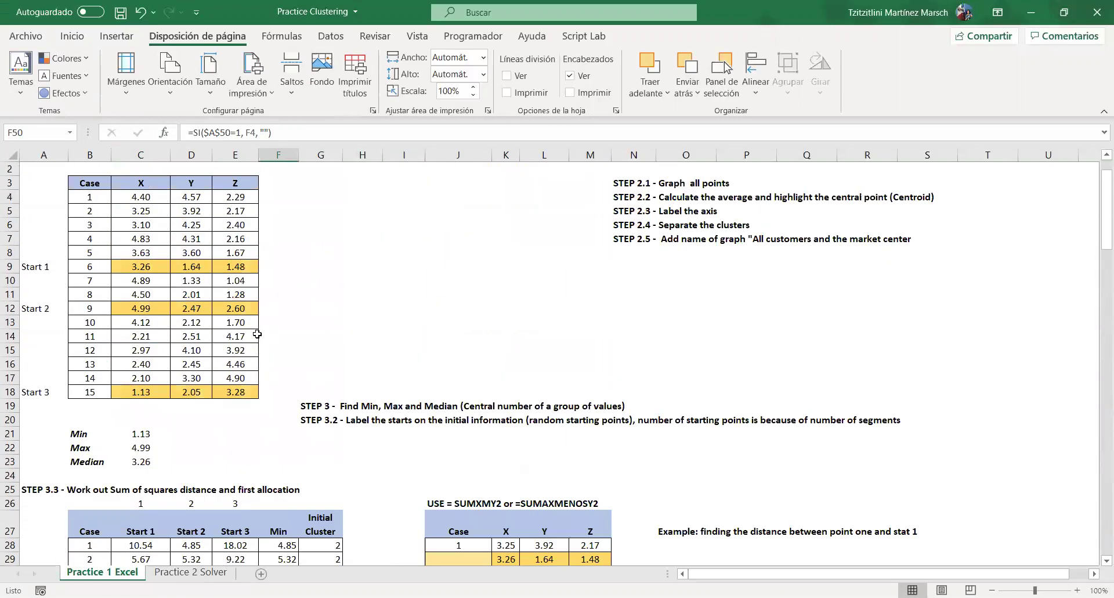
pyautogui.doubleClick(255, 132)
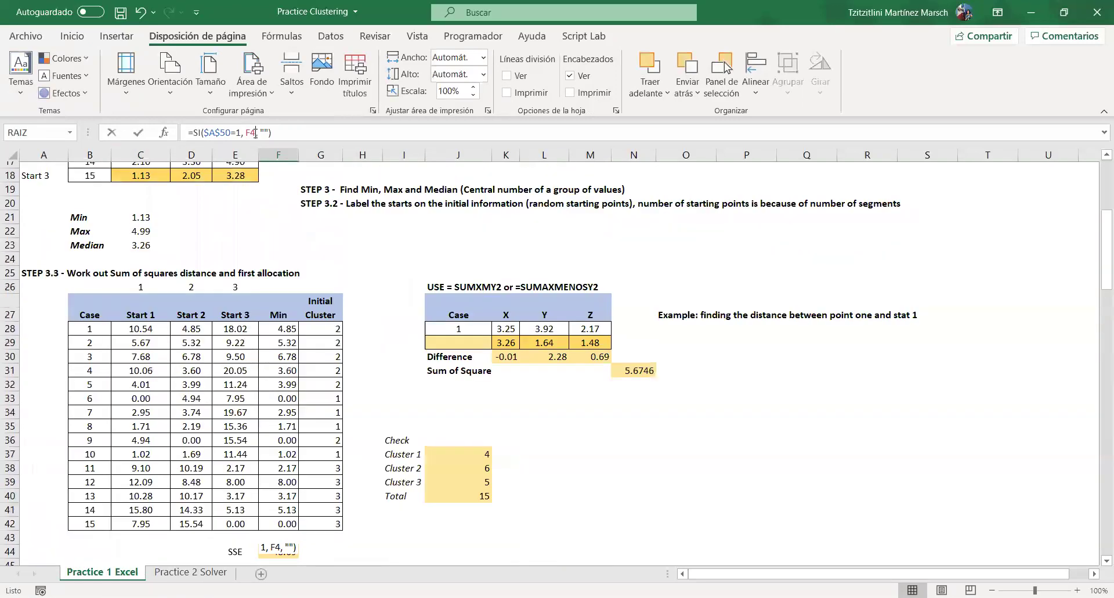
pyautogui.press('BackSpace')
pyautogui.scroll(8, 182, 394)
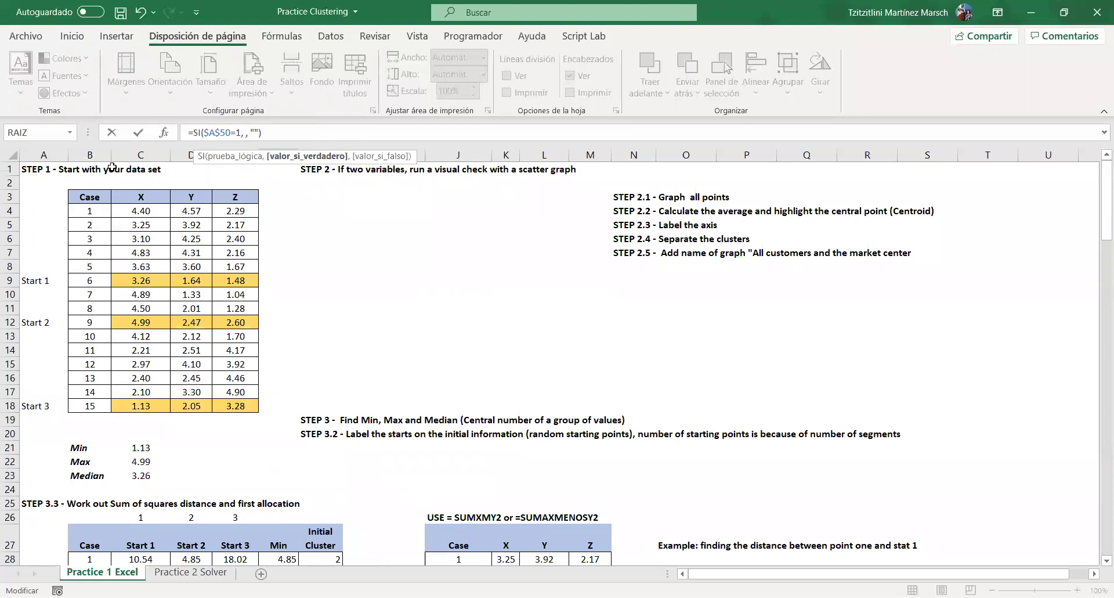
pyautogui.click(147, 209)
pyautogui.press('Return')
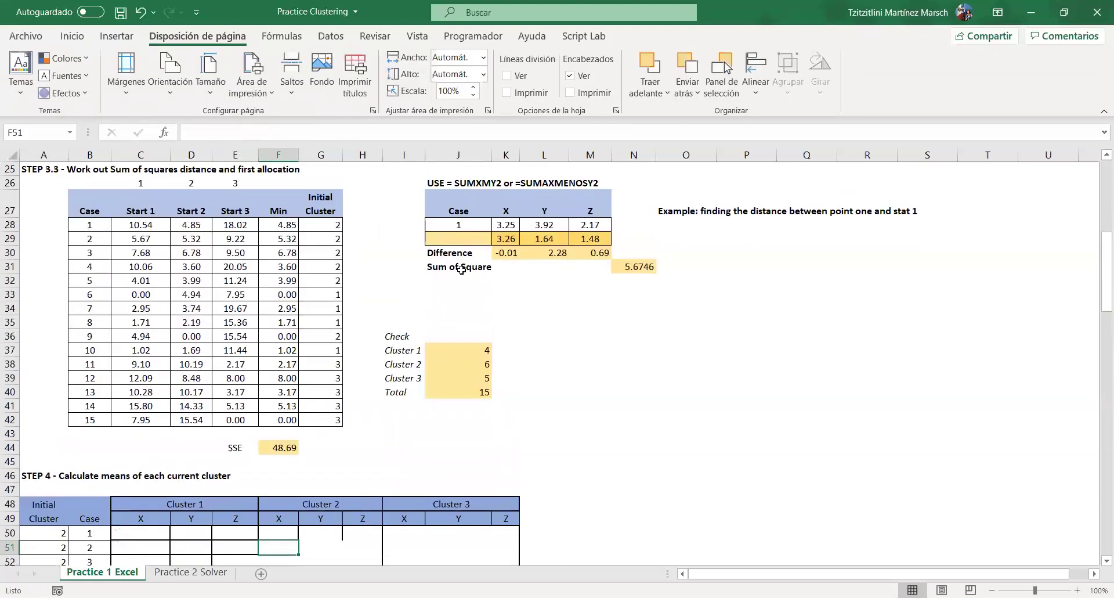
pyautogui.scroll(-4, 379, 442)
pyautogui.click(289, 348)
pyautogui.moveTo(298, 359)
pyautogui.mouseDown()
pyautogui.moveTo(373, 365)
pyautogui.moveTo(289, 351)
pyautogui.mouseUp()
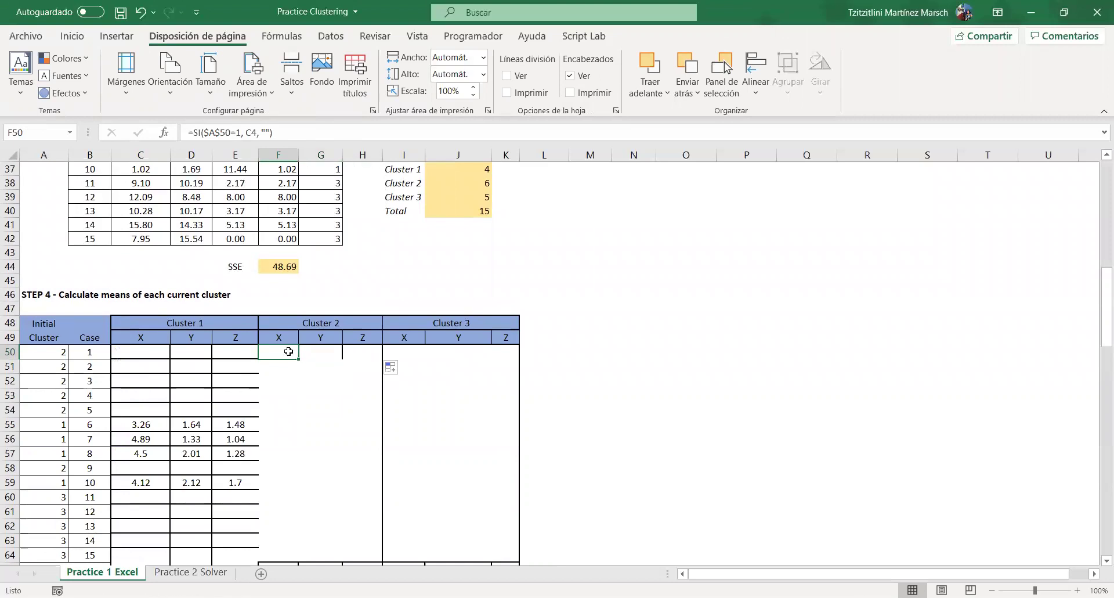
# Step: Set the cluster criterion in the F50 formula to 2, giving =SI($A$50=2, C4, "")
pyautogui.click(241, 133)
pyautogui.write('+2')
pyautogui.click(241, 133)
pyautogui.press('BackSpace')
pyautogui.press('Return')
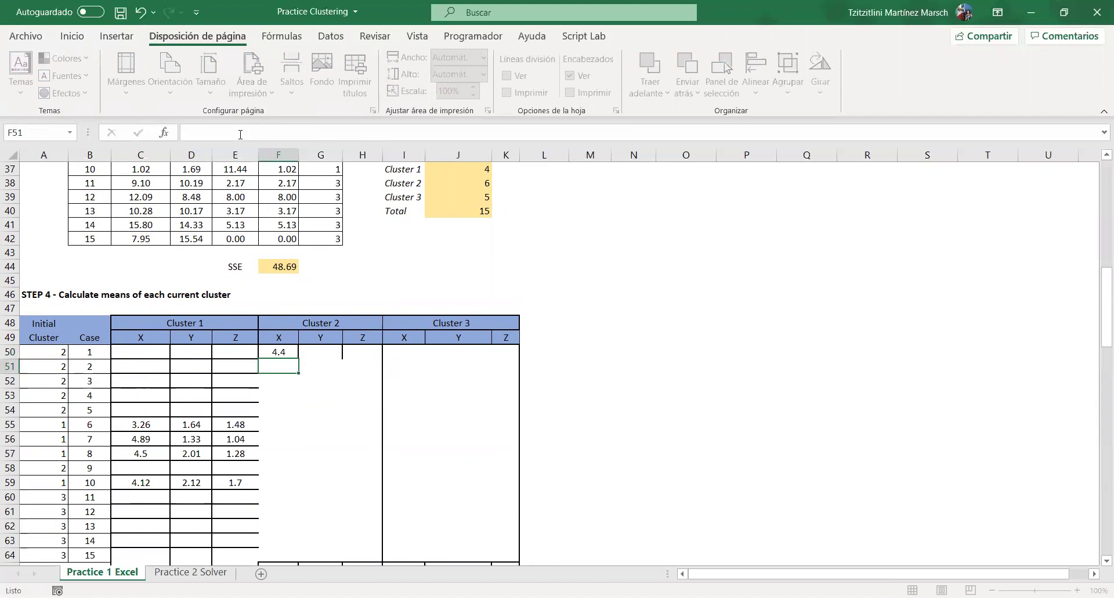
# Step: Fill the F50 formula across to H50 and the Cluster 2 formulas down to row 64
pyautogui.click(278, 354)
pyautogui.moveTo(298, 359); pyautogui.dragTo(355, 369)
pyautogui.click(329, 353)
pyautogui.scroll(12, 392, 433)
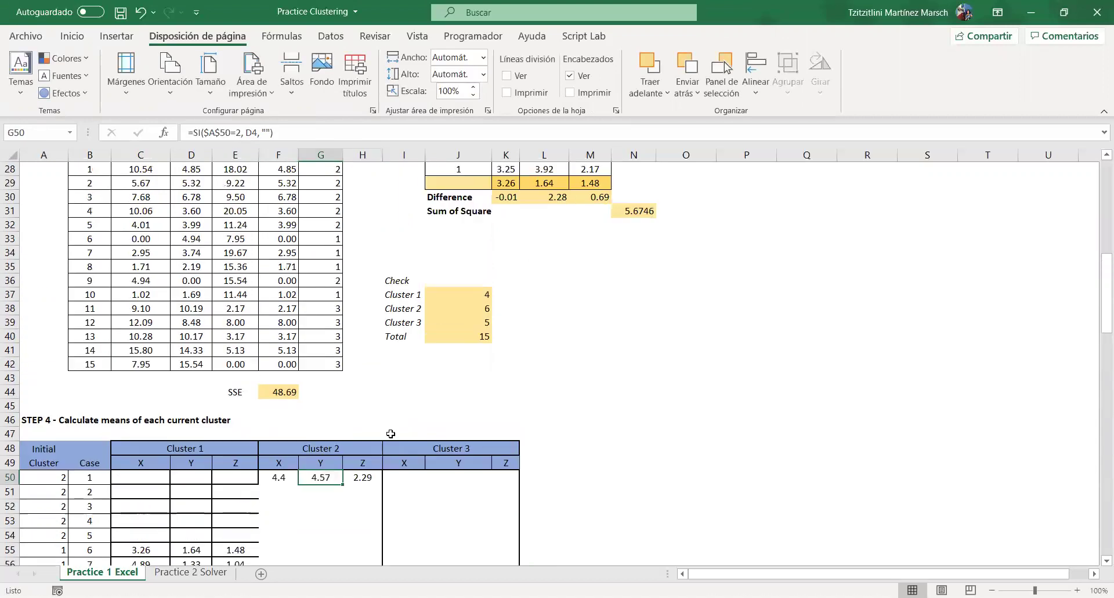
pyautogui.scroll(-13, 392, 434)
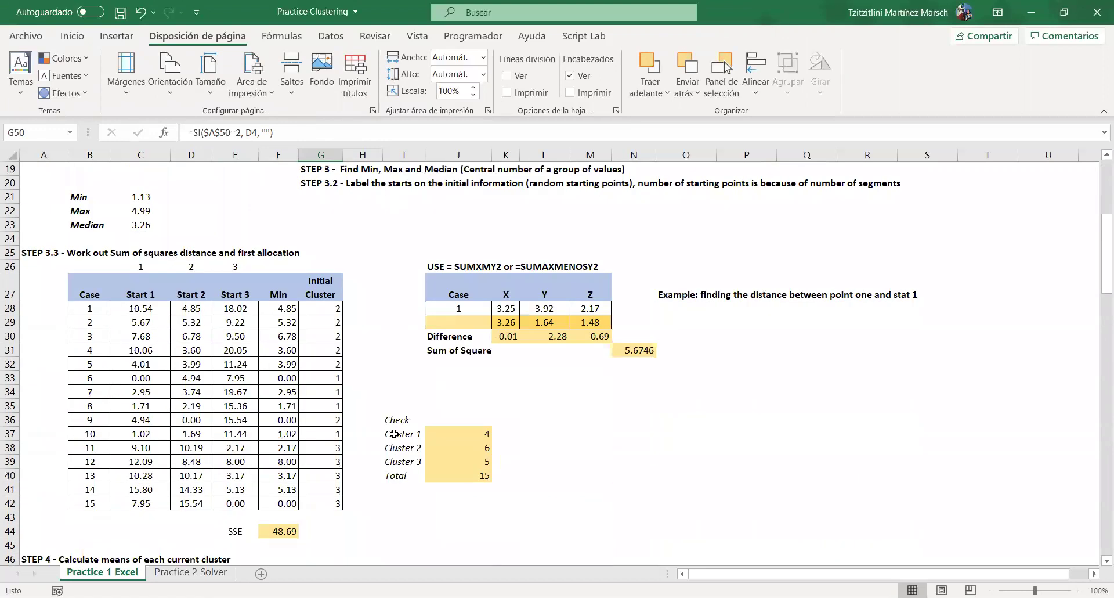
pyautogui.moveTo(296, 309); pyautogui.dragTo(381, 492)
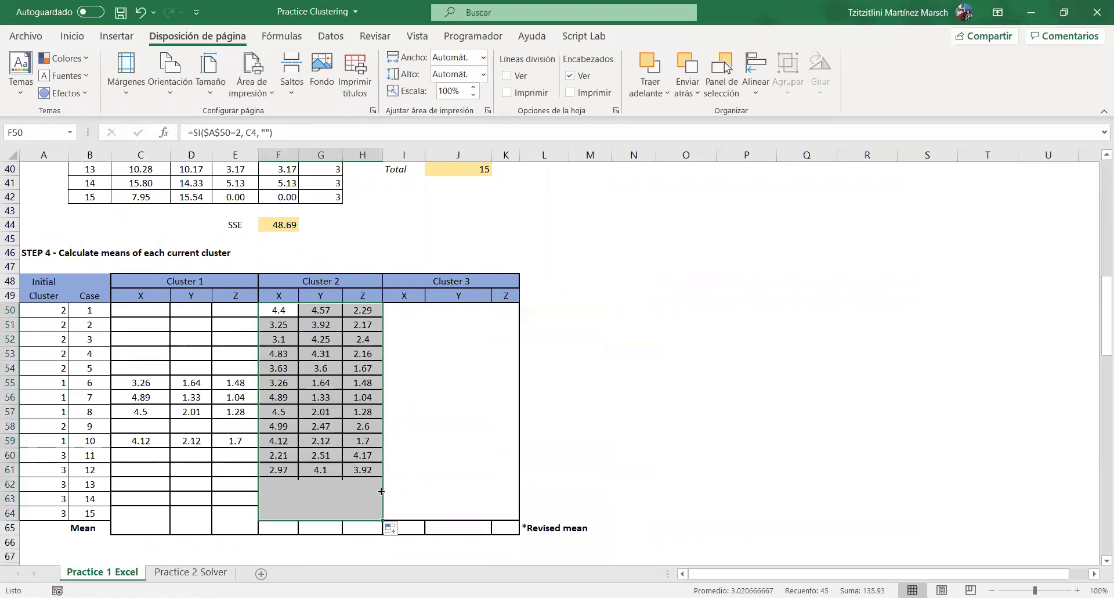
# Step: Change the tested cell in the F51 formula to $A50, keeping only the column locked
pyautogui.click(278, 316)
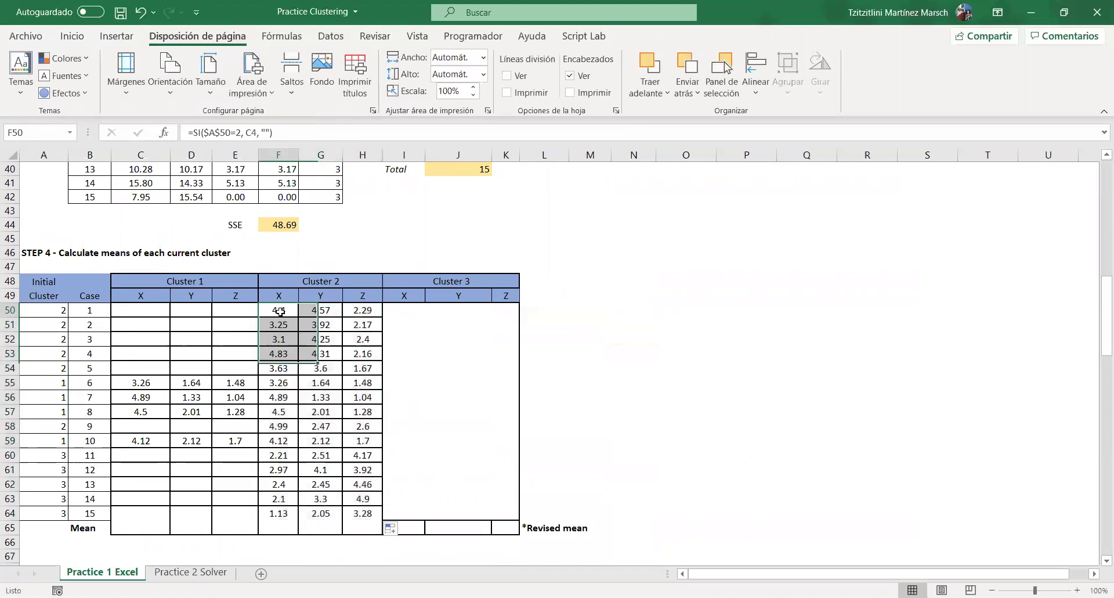
pyautogui.doubleClick(277, 325)
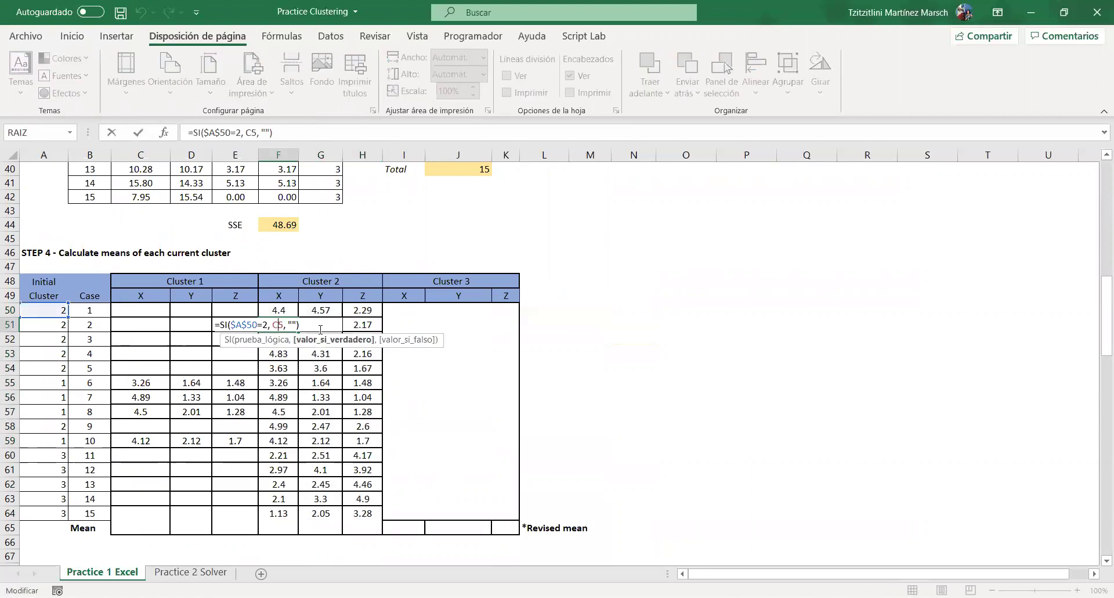
pyautogui.click(220, 133)
pyautogui.press('BackSpace')
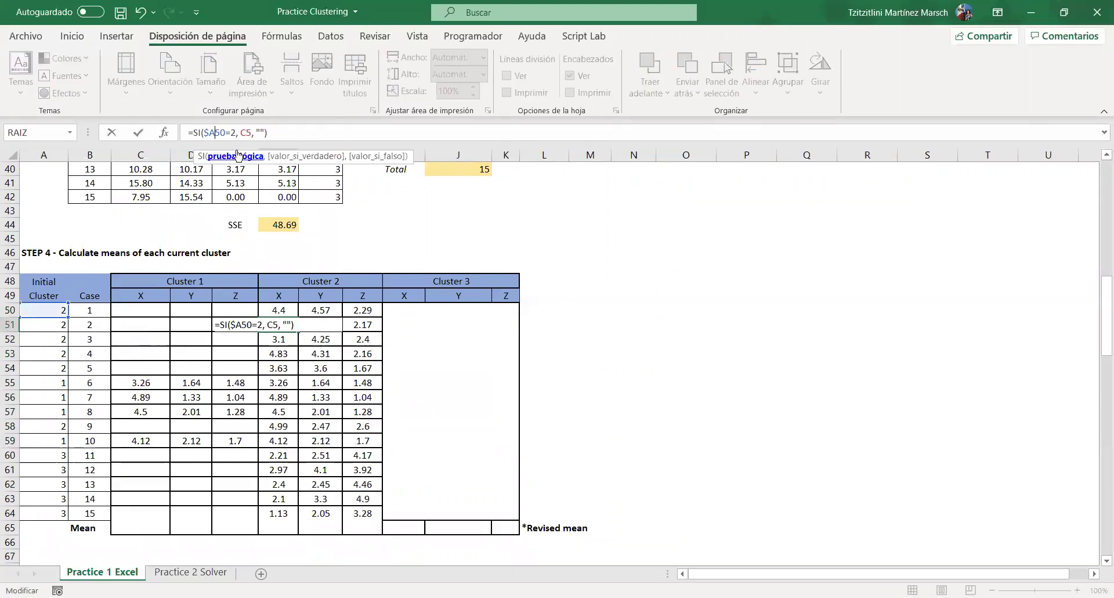
pyautogui.press('Return')
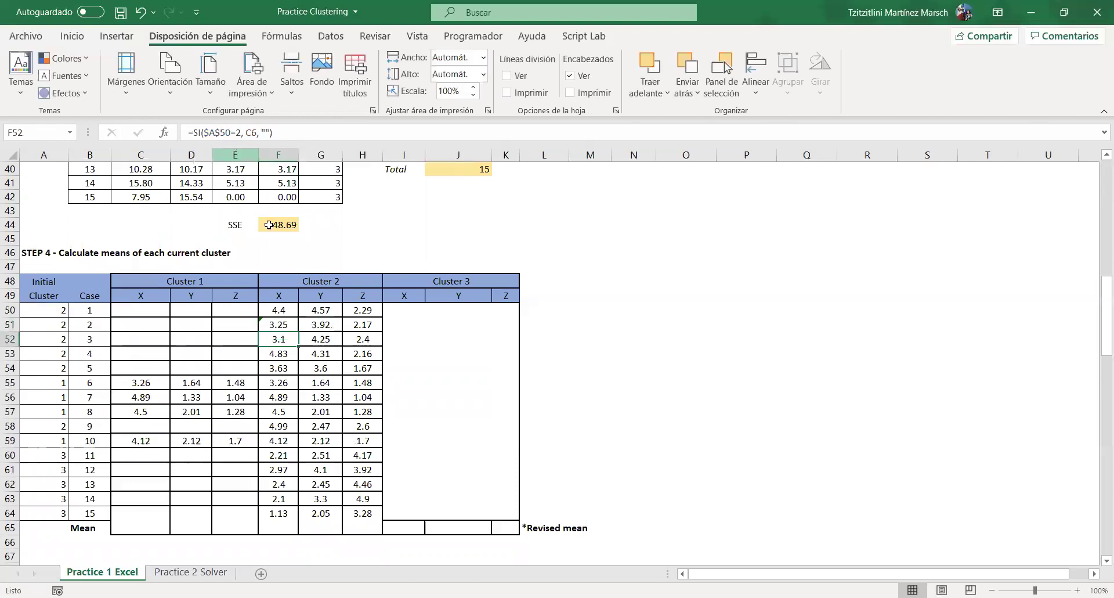
# Step: Change the tested cell in the F50 formula to $A50 and fill the formula through the Cluster 2 block to H64
pyautogui.click(291, 311)
pyautogui.click(220, 134)
pyautogui.press('BackSpace')
pyautogui.press('Return')
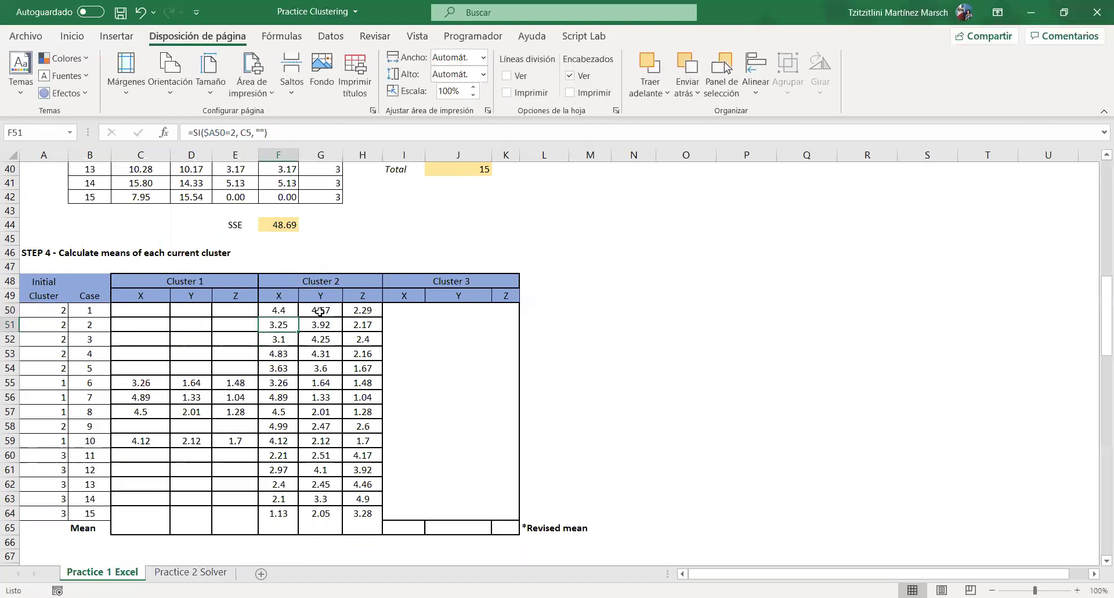
pyautogui.click(320, 311)
pyautogui.click(292, 309)
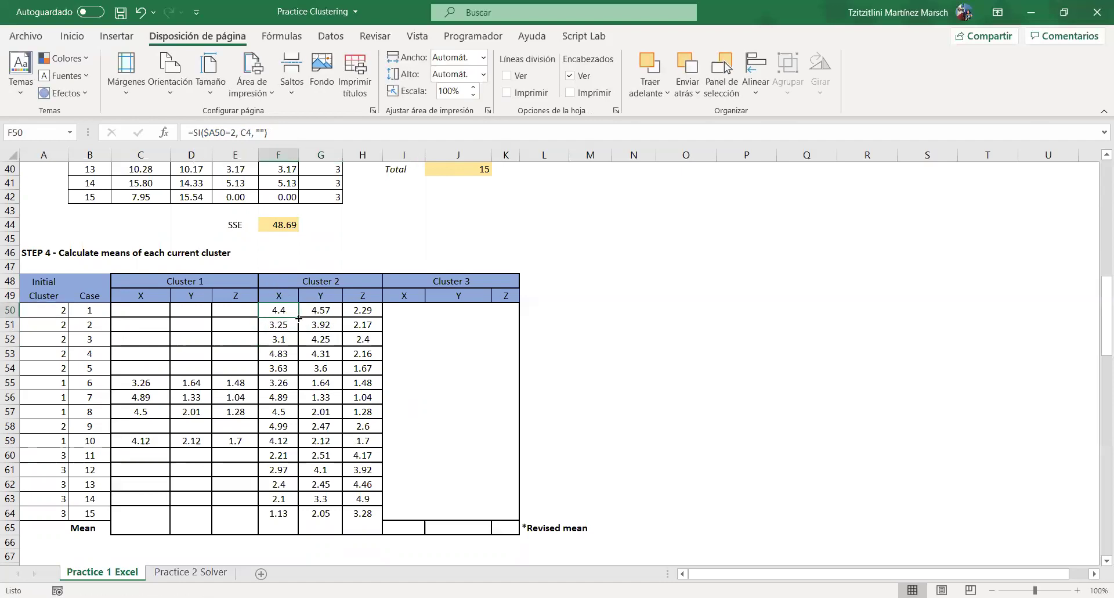
pyautogui.moveTo(298, 317); pyautogui.dragTo(372, 514)
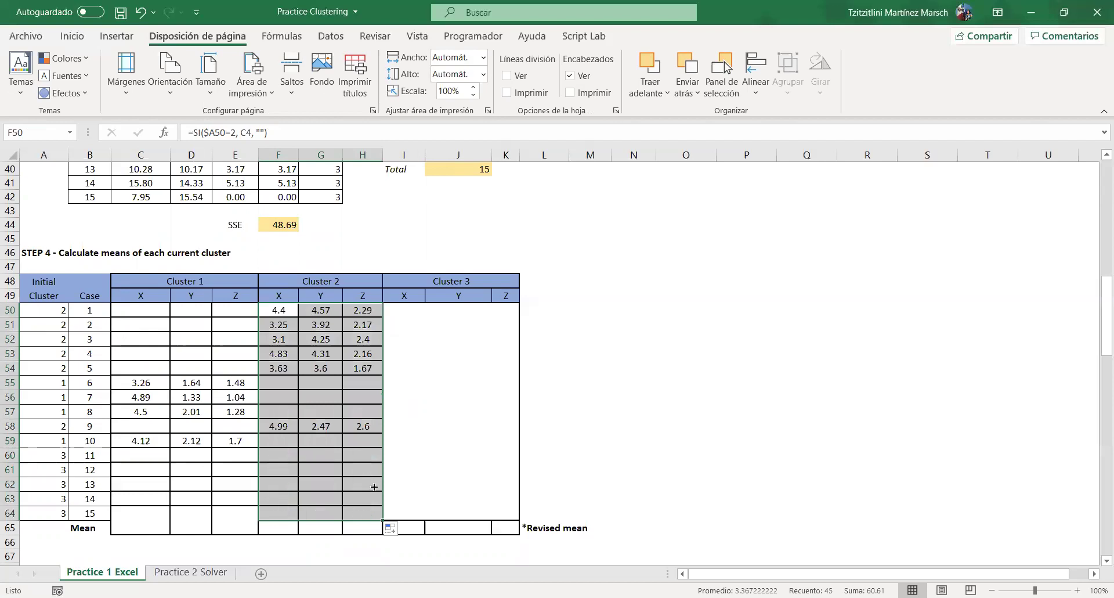
# Step: Copy the Cluster 2 formulas in F50:H50 into the first row of Cluster 3, starting at I50
pyautogui.click(403, 314)
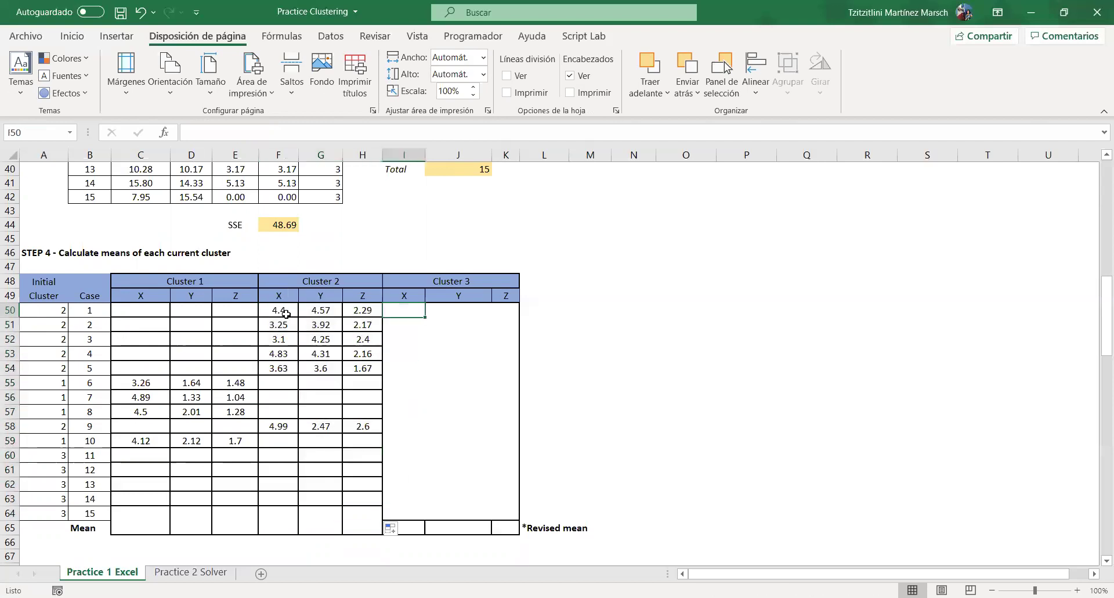
pyautogui.moveTo(278, 310); pyautogui.dragTo(363, 312)
pyautogui.hotkey('ctrl', 'c')
pyautogui.click(405, 309)
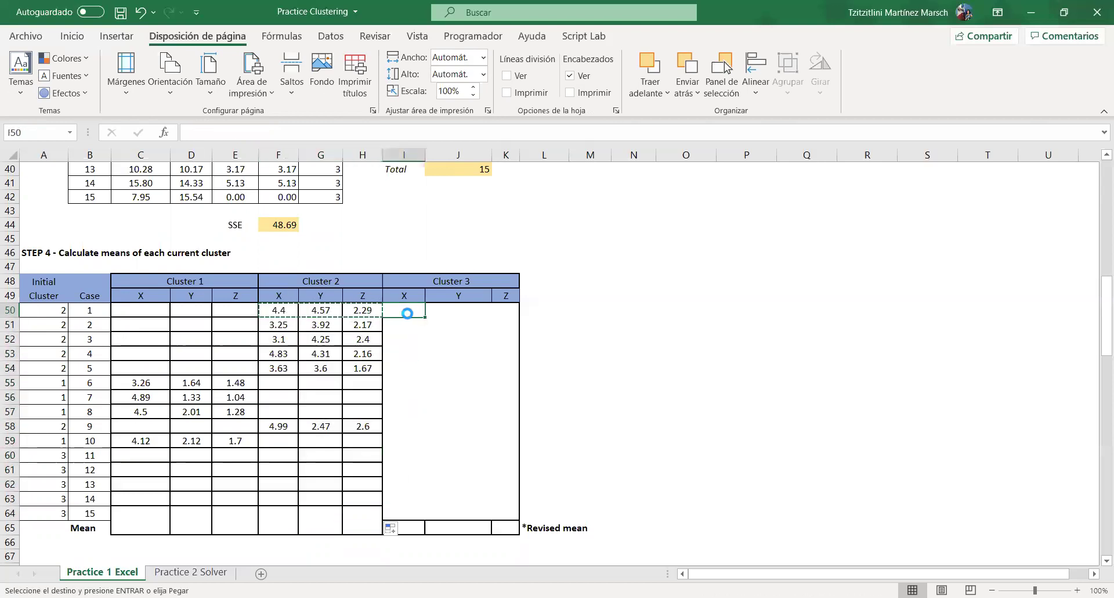
pyautogui.hotkey('ctrl', 'v')
# Step: Replace the value-if-true reference in the I50 formula with C4, case 1's X value
pyautogui.doubleClick(406, 309)
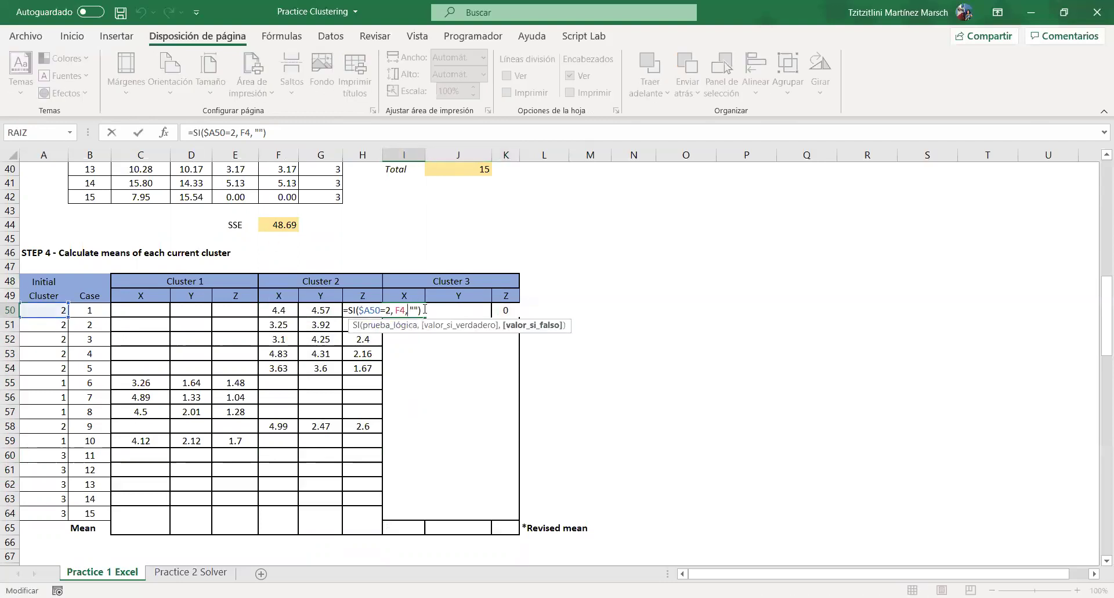
pyautogui.scroll(8, 349, 262)
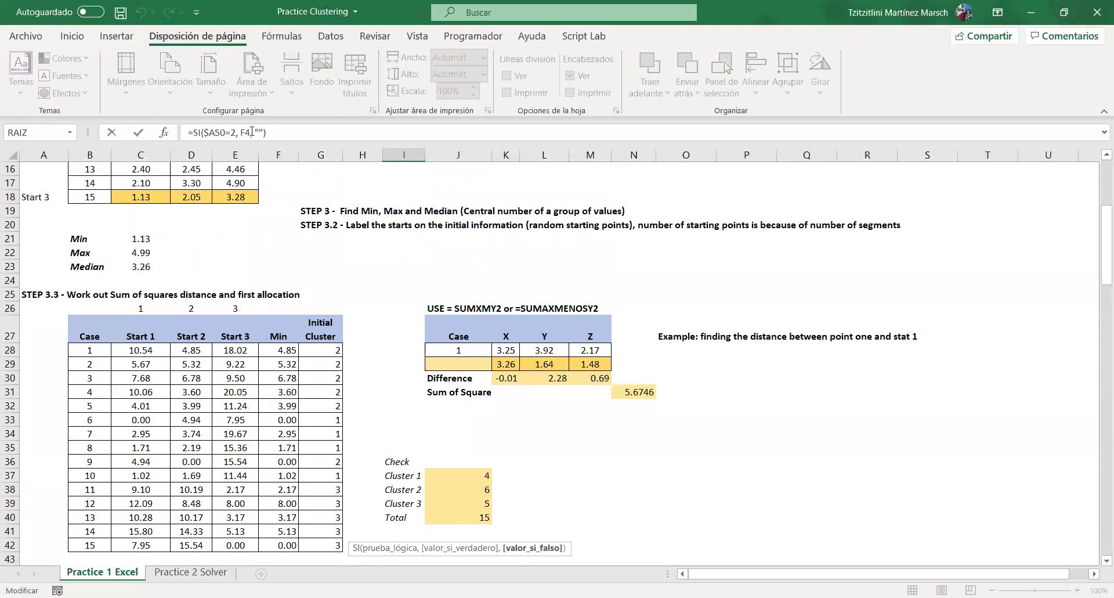
pyautogui.click(252, 132)
pyautogui.press('BackSpace')
pyautogui.press('BackSpace')
pyautogui.scroll(5, 148, 210)
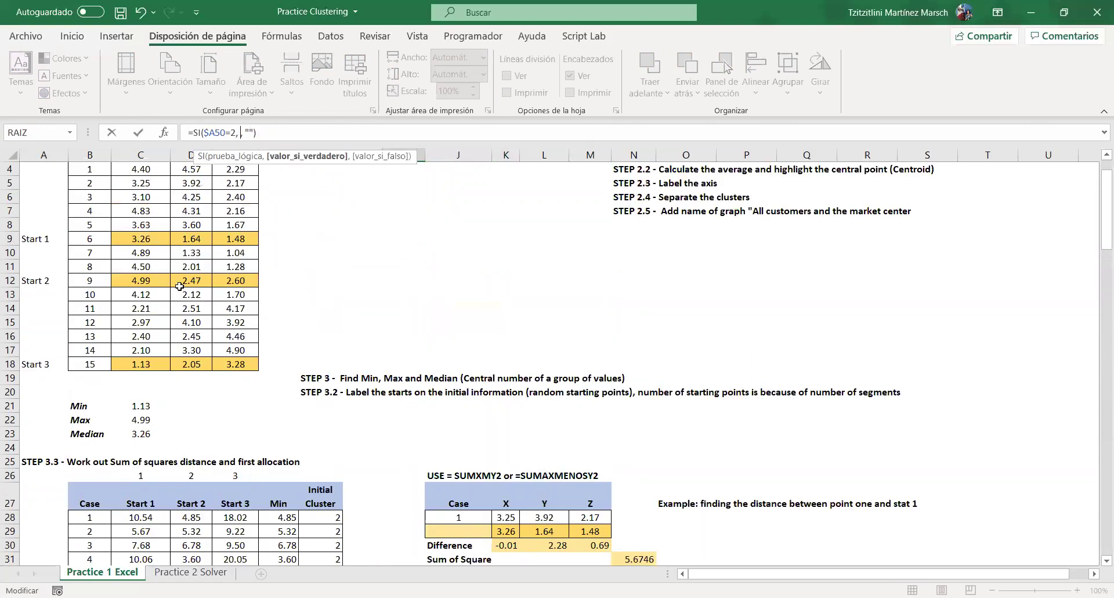
pyautogui.click(149, 210)
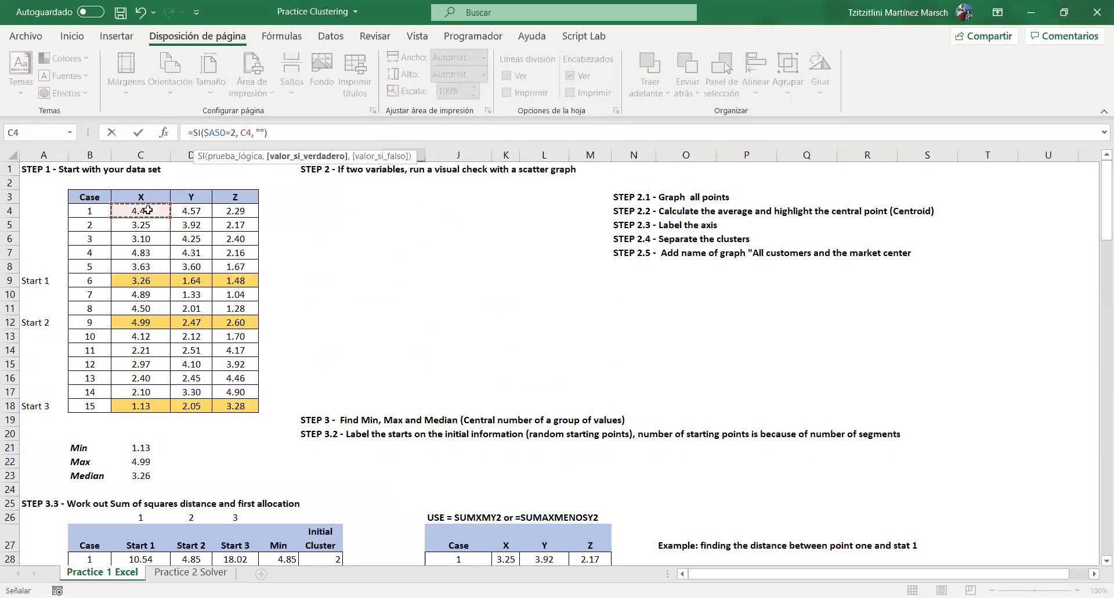
pyautogui.press('Return')
# Step: Set the cluster criterion in the I50 formula to 3 and fill the formula through the Cluster 3 block to K64
pyautogui.click(407, 267)
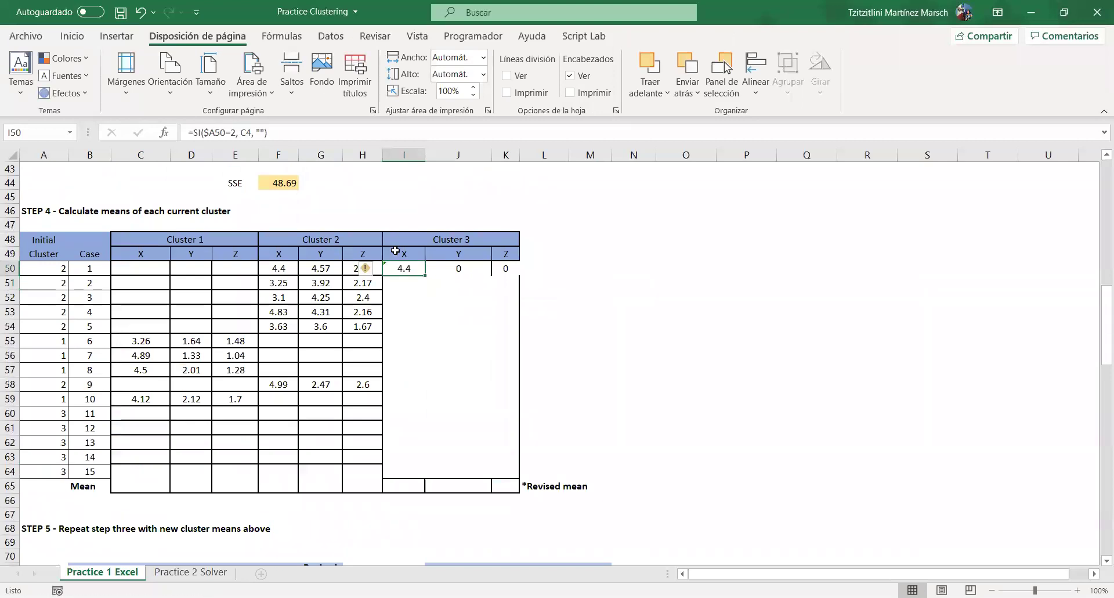
pyautogui.press('F2')
pyautogui.click(236, 132)
pyautogui.press('BackSpace')
pyautogui.write('3')
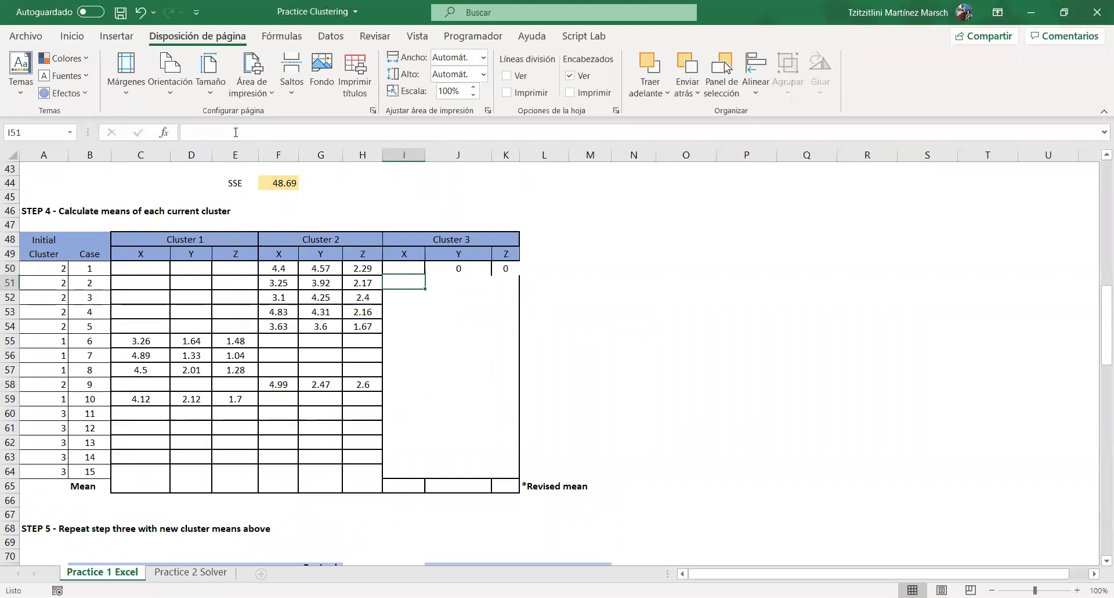
pyautogui.hotkey('ctrl', 'Return')
pyautogui.moveTo(427, 273); pyautogui.dragTo(491, 477)
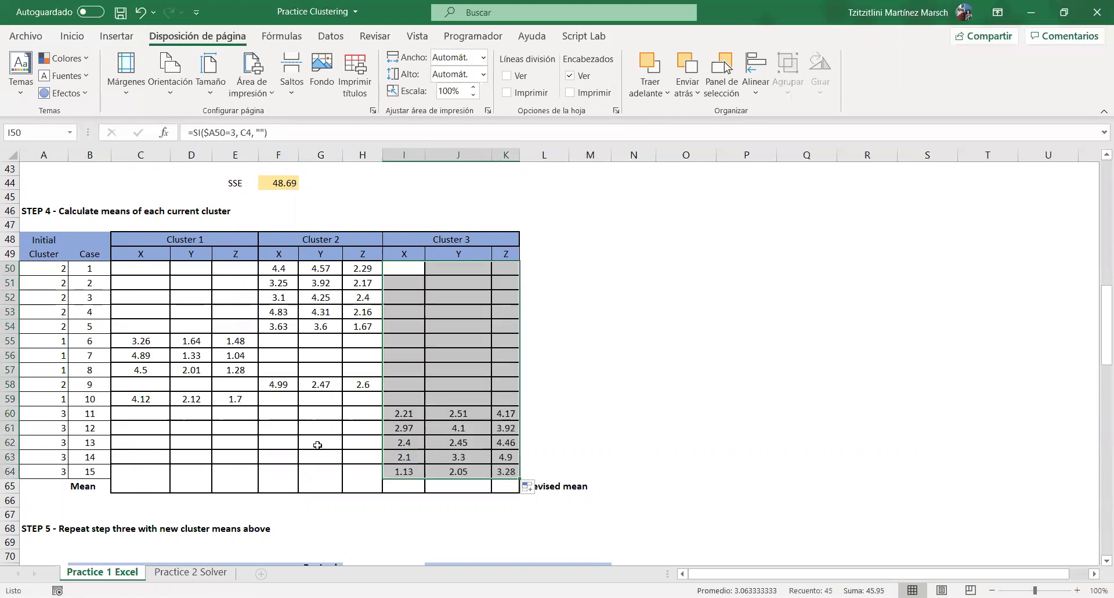
# Step: Review which cases' values are listed under Cluster 1, Cluster 2 and Cluster 3 in the Step 4 table
pyautogui.moveTo(205, 345); pyautogui.dragTo(191, 398)
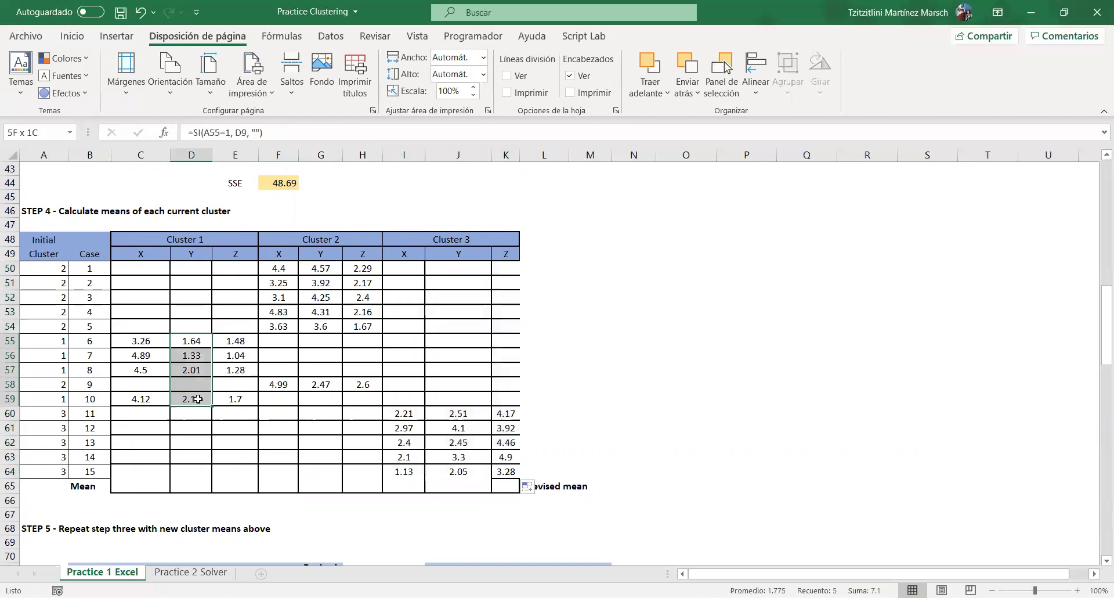
pyautogui.click(278, 268)
pyautogui.moveTo(279, 314); pyautogui.dragTo(275, 391)
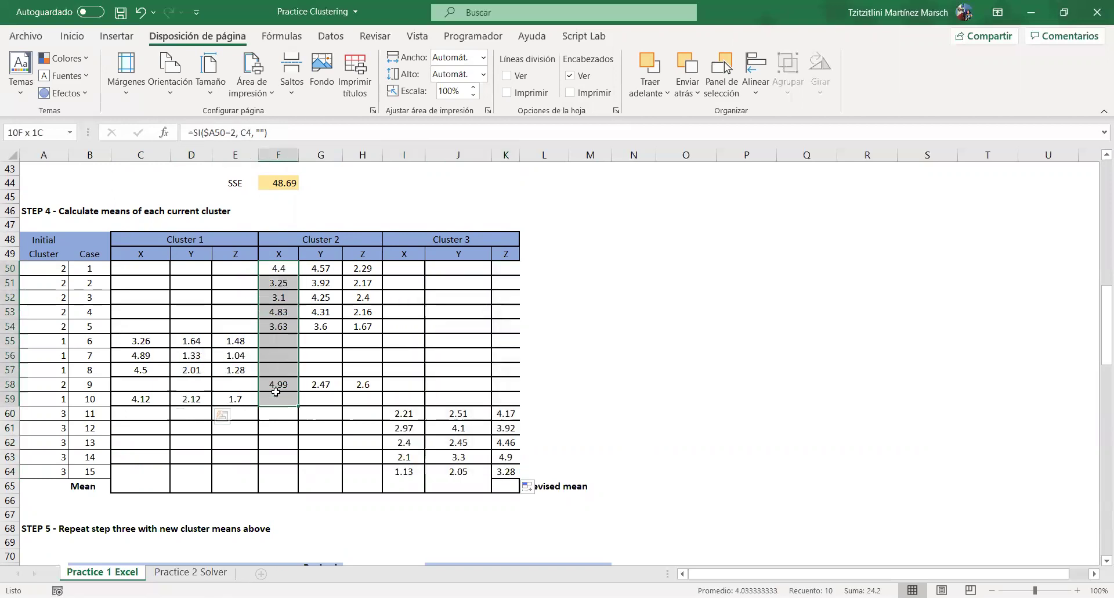
pyautogui.moveTo(272, 267); pyautogui.dragTo(282, 308)
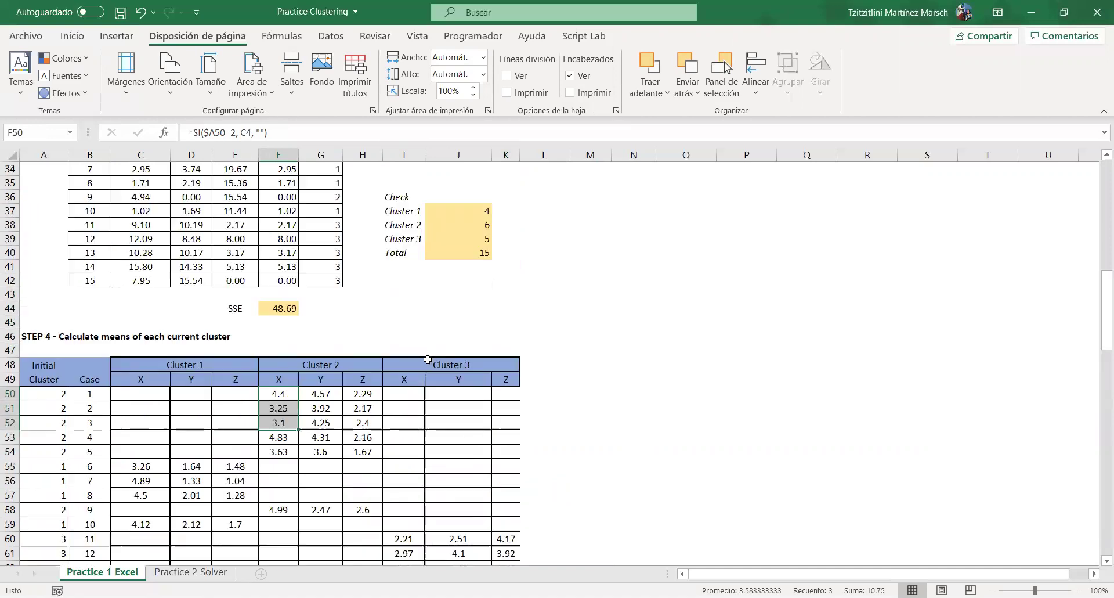
pyautogui.scroll(6, 547, 358)
pyautogui.scroll(-9, 450, 398)
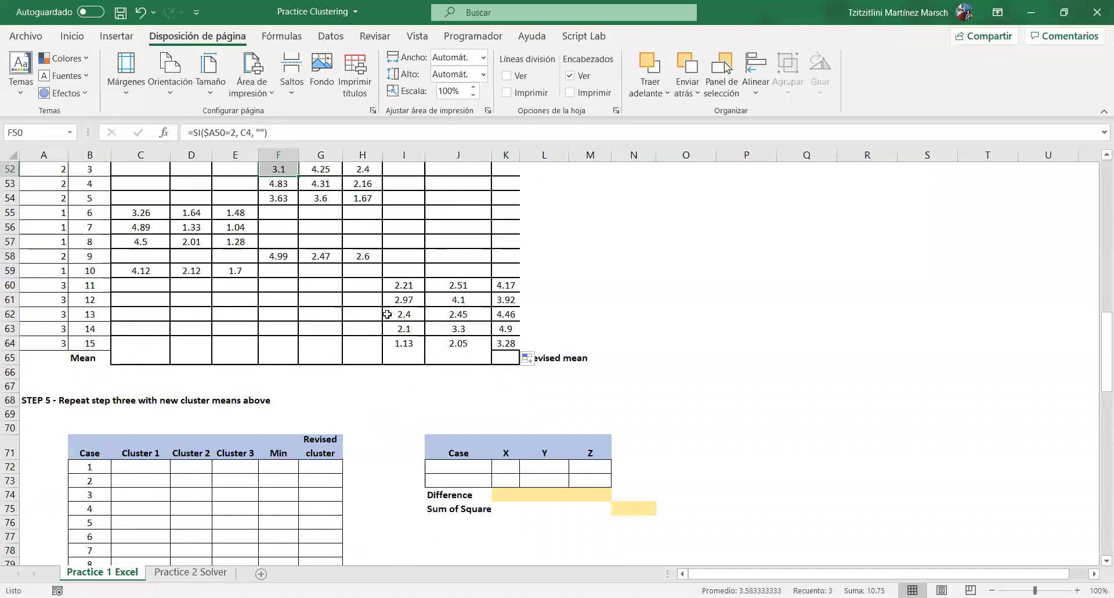
pyautogui.moveTo(396, 286); pyautogui.dragTo(404, 344)
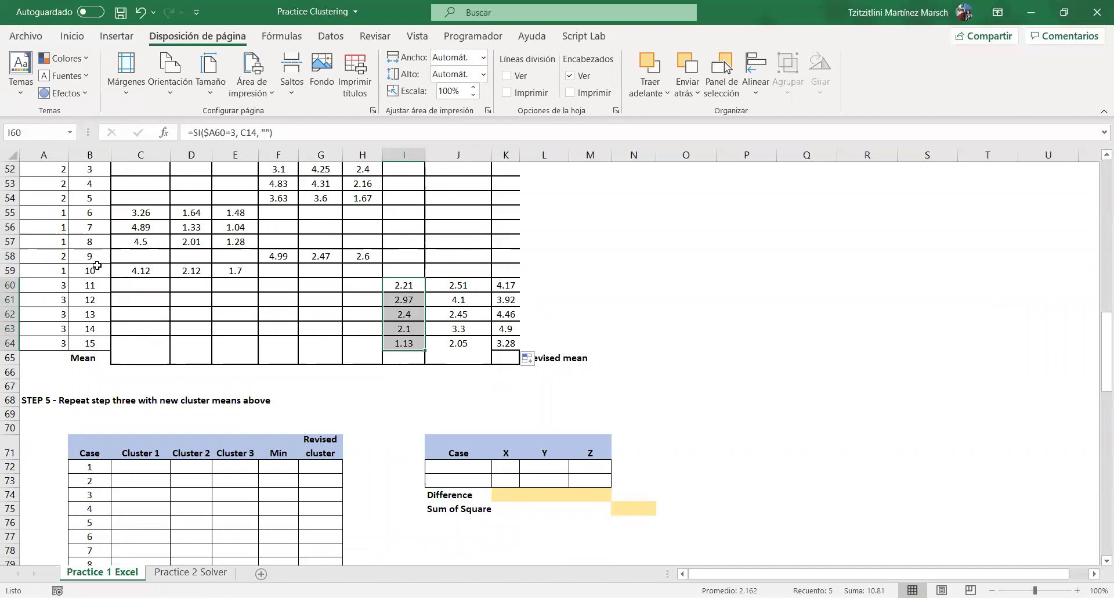
# Step: Calculate the Cluster 1 X mean in C65 with =PROMEDIO(C50:C64)
pyautogui.click(149, 355)
pyautogui.scroll(2, 240, 302)
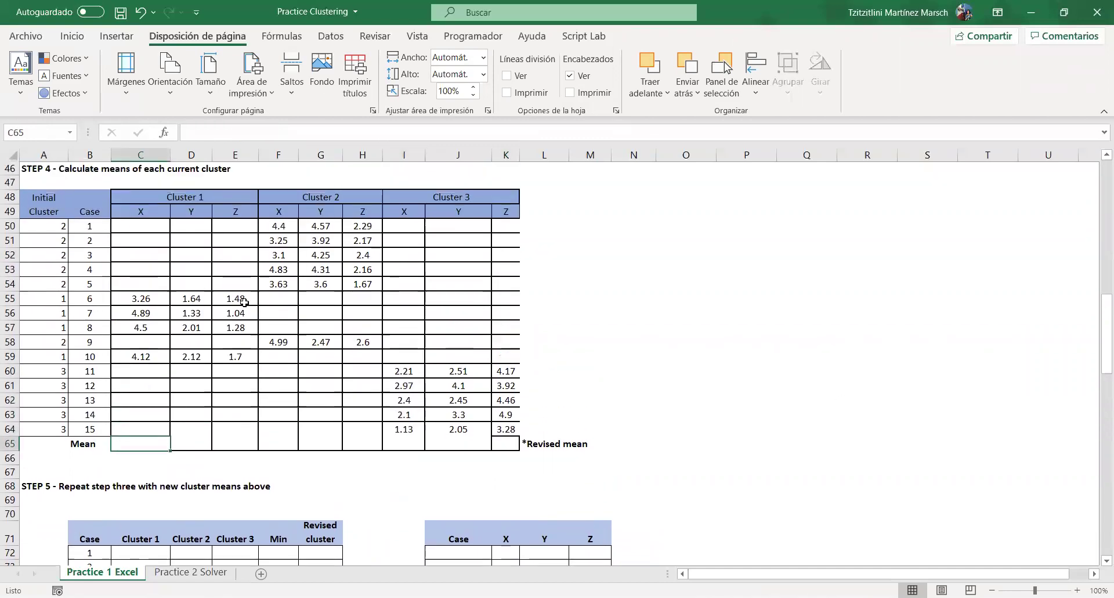
pyautogui.click(128, 39)
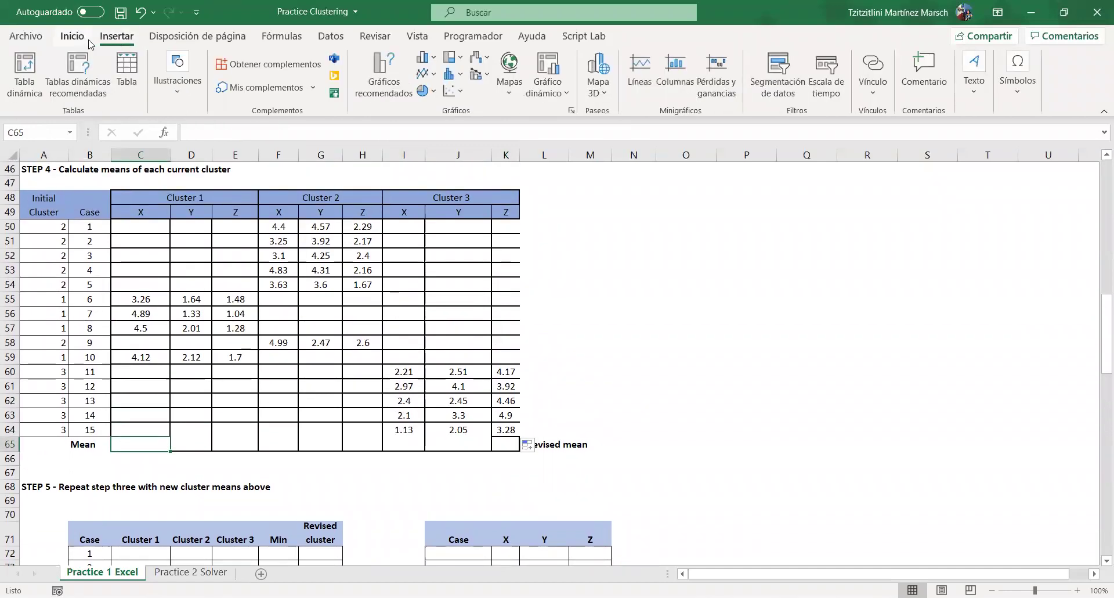
pyautogui.write('=')
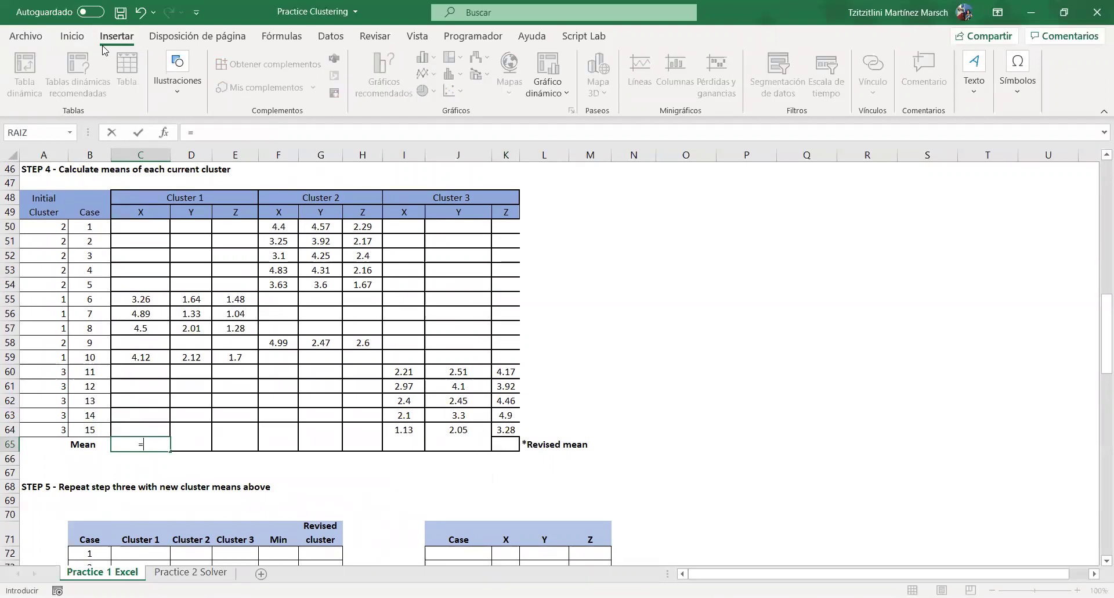
pyautogui.write('promedio(')
pyautogui.click(155, 233)
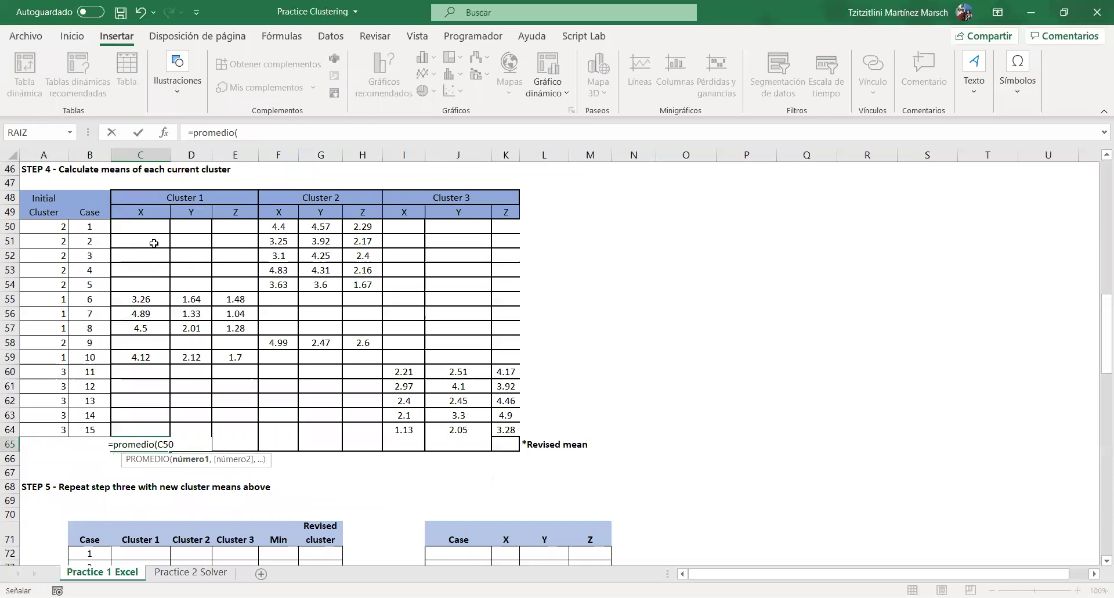
pyautogui.keyDown('shift'); pyautogui.click(146, 428); pyautogui.keyUp('shift')
pyautogui.press('Return')
# Step: Fill the mean formula in C65 across to K65 for all three clusters' variables
pyautogui.click(142, 447)
pyautogui.moveTo(177, 445); pyautogui.dragTo(372, 455)
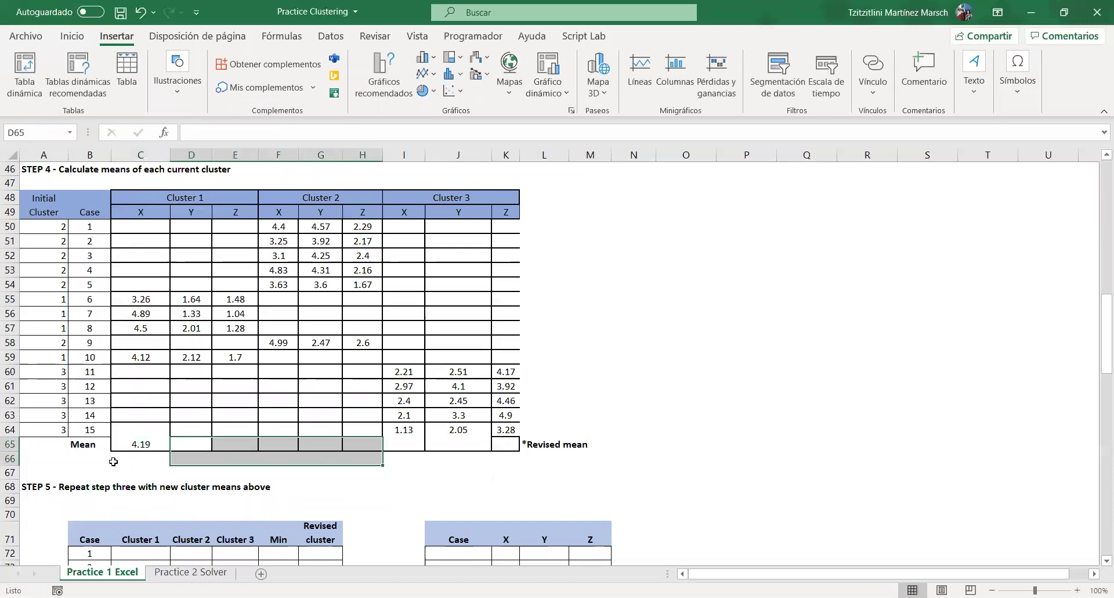
pyautogui.click(144, 448)
pyautogui.moveTo(168, 450); pyautogui.dragTo(509, 448)
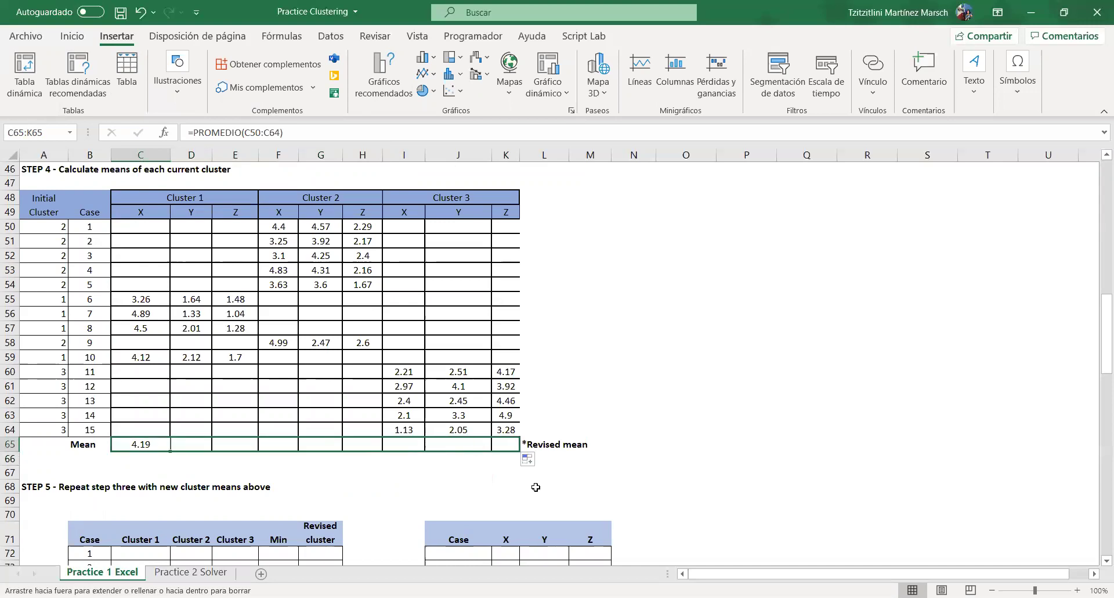
pyautogui.click(97, 471)
pyautogui.moveTo(145, 438); pyautogui.dragTo(217, 438)
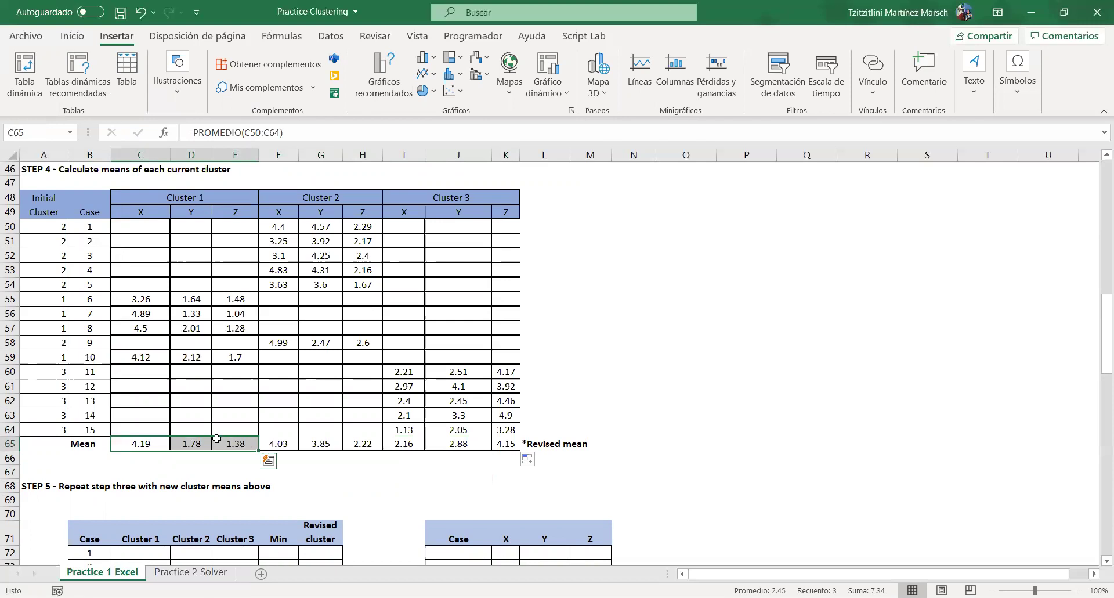
# Step: Copy case 1's X, Y and Z values from C4:E4 into K72:M72 of the Step 5 distance table
pyautogui.scroll(-2, 217, 438)
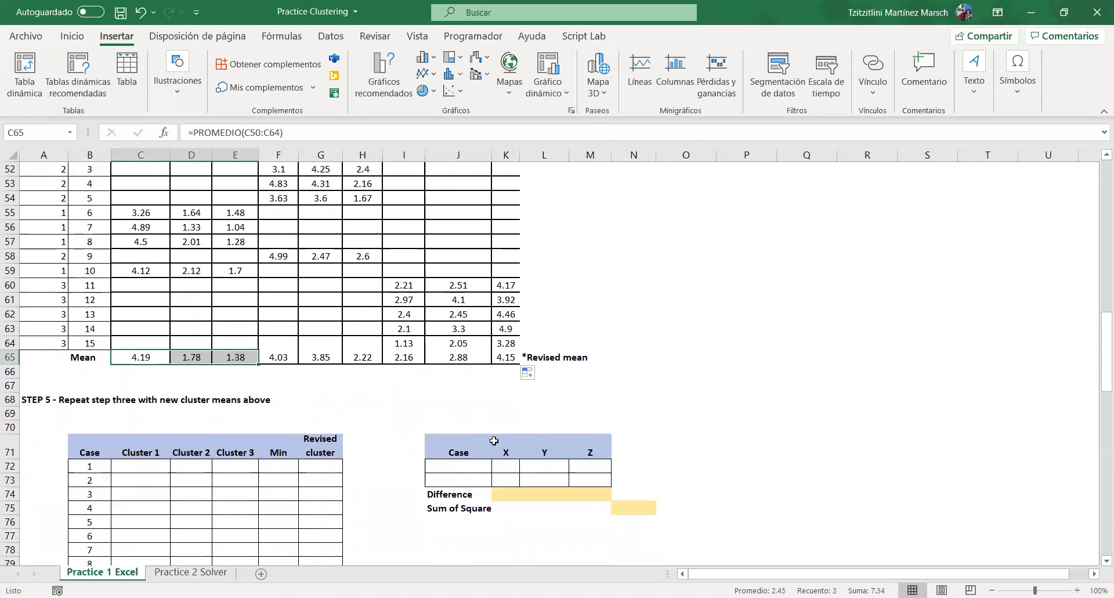
pyautogui.scroll(17, 494, 441)
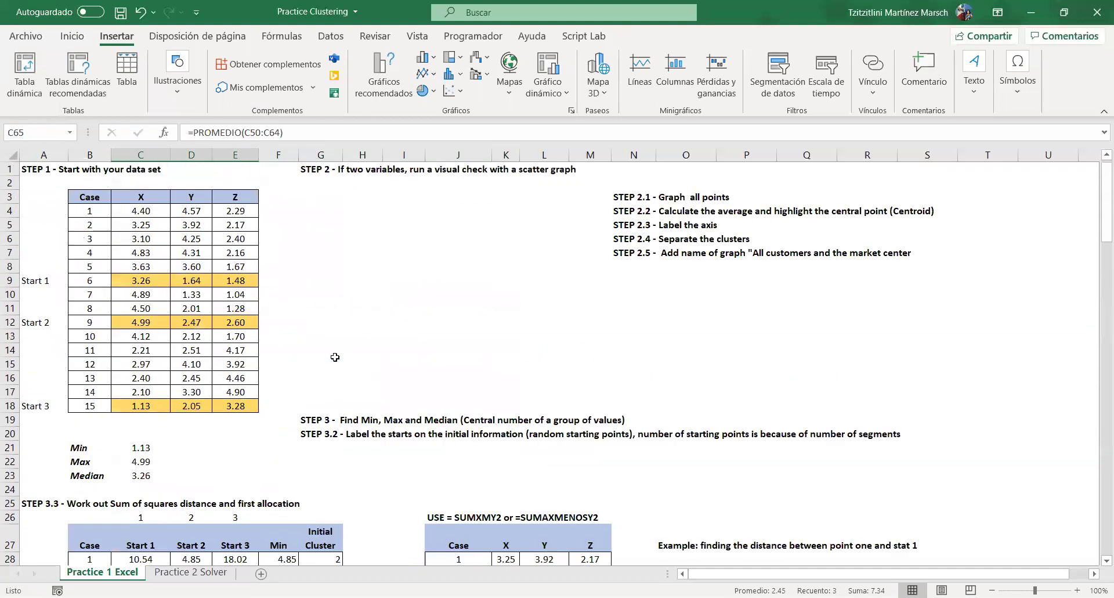
pyautogui.moveTo(139, 207); pyautogui.dragTo(235, 210)
pyautogui.hotkey('ctrl', 'c')
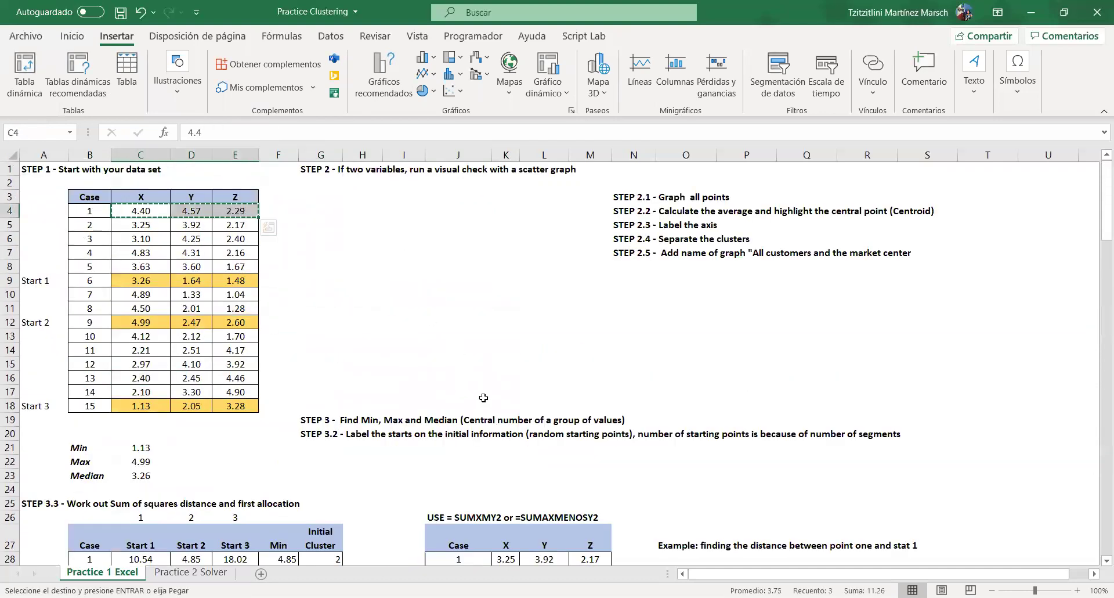
pyautogui.scroll(-13, 550, 466)
pyautogui.scroll(-6, 549, 466)
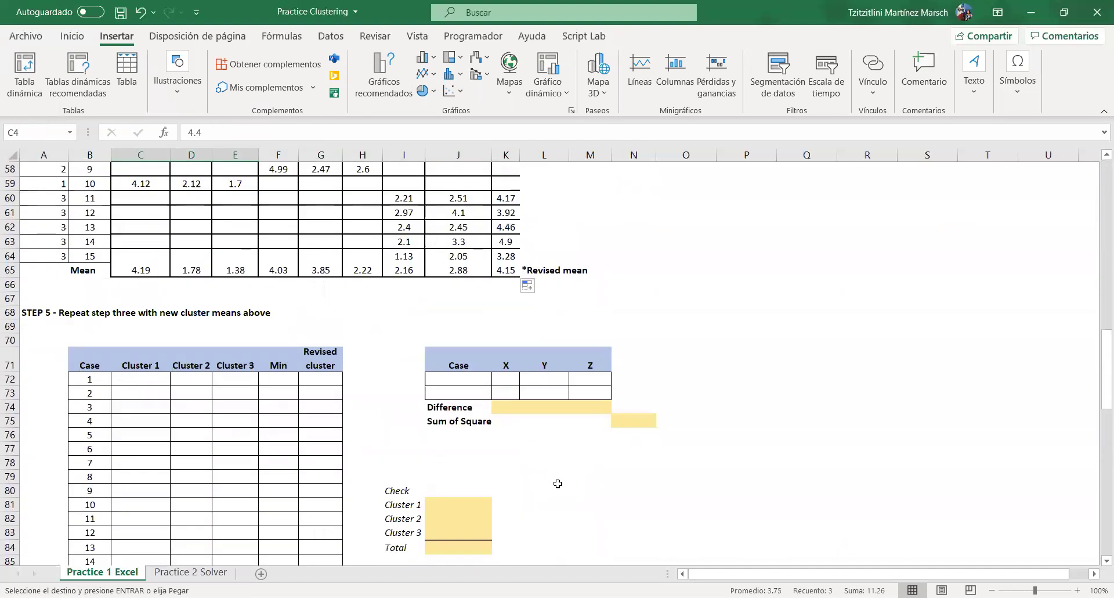
pyautogui.click(475, 379)
pyautogui.hotkey('ctrl', 'v')
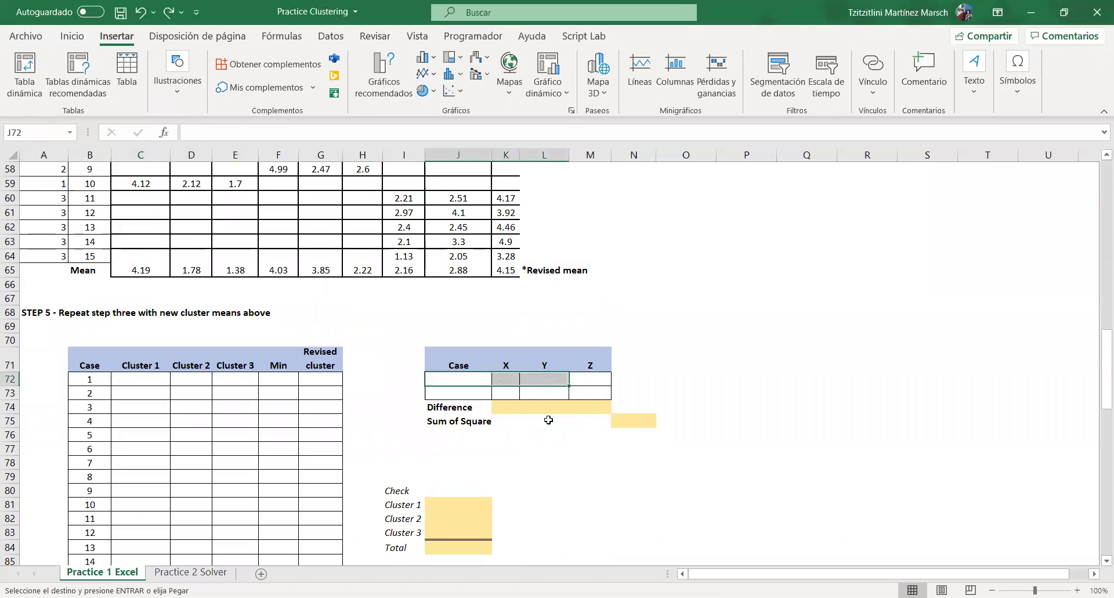
pyautogui.hotkey('ctrl', 'z')
pyautogui.click(510, 379)
pyautogui.hotkey('ctrl', 'v')
# Step: Copy the revised Cluster 1 means from C65:E65 and paste them as values into K73:M73 of the Step 5 distance table
pyautogui.moveTo(140, 271); pyautogui.dragTo(235, 271)
pyautogui.hotkey('ctrl', 'c')
pyautogui.click(515, 387)
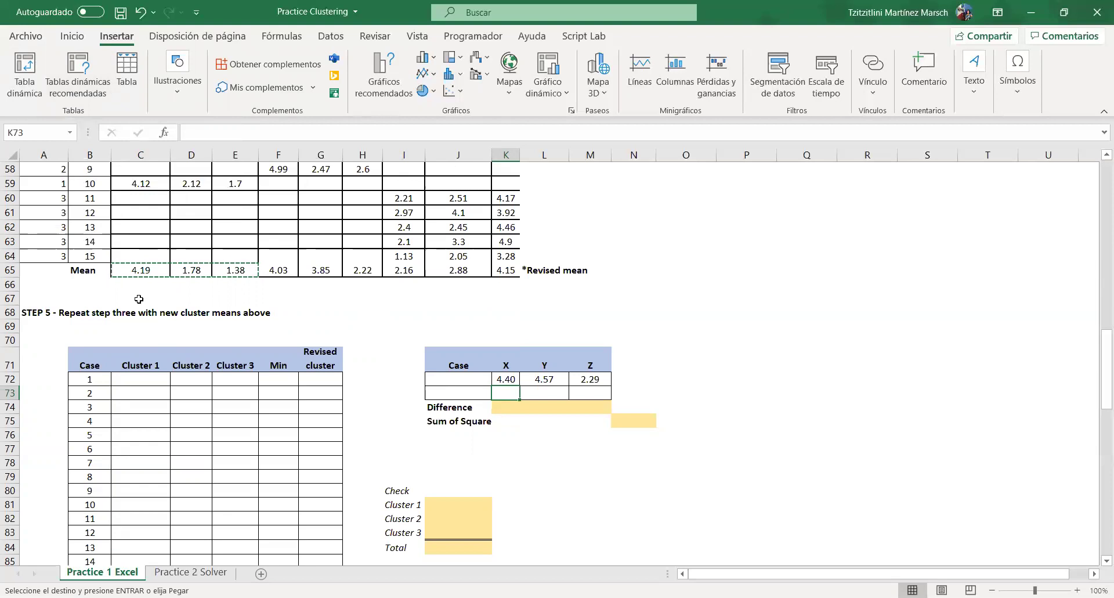
pyautogui.click(64, 37)
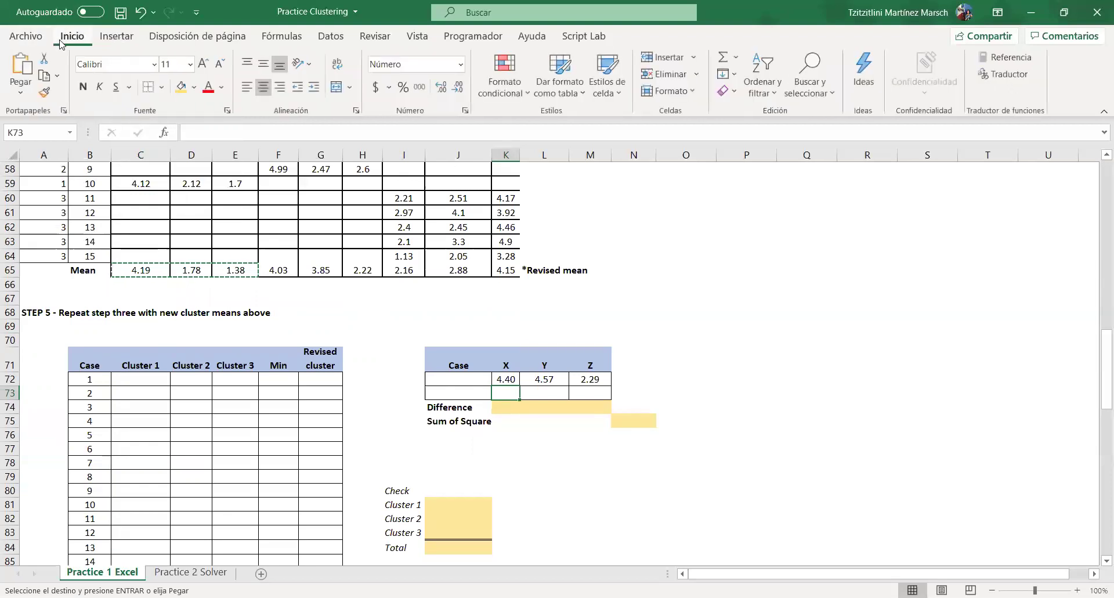
pyautogui.click(16, 100)
# Step: Calculate the X difference in K74 with =K72-K73 and fill the formula across to M74
pyautogui.click(506, 407)
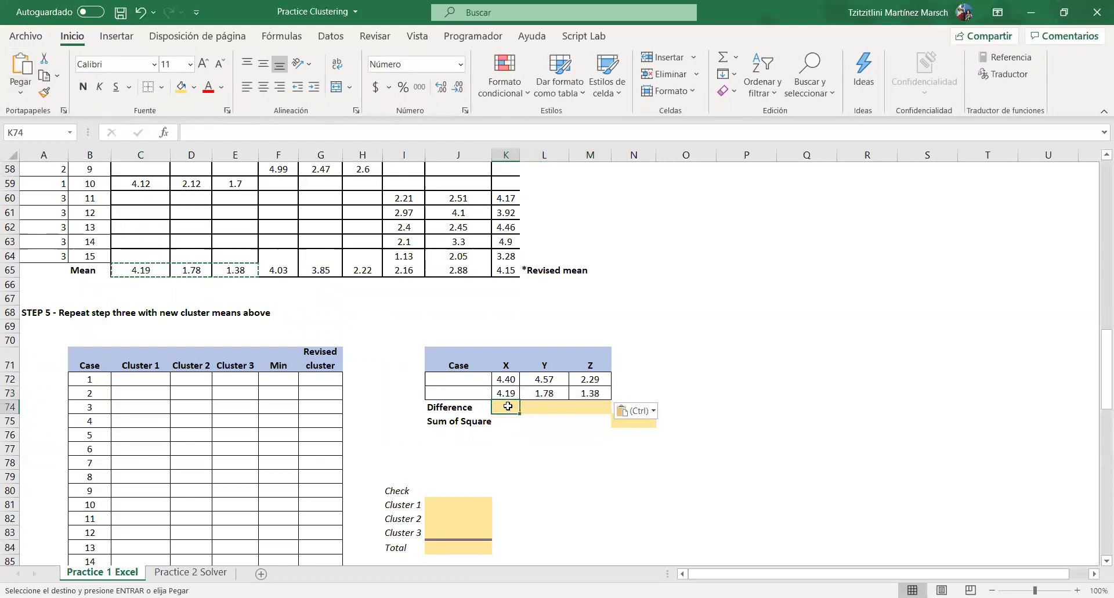
pyautogui.write('=')
pyautogui.click(506, 379)
pyautogui.write('-')
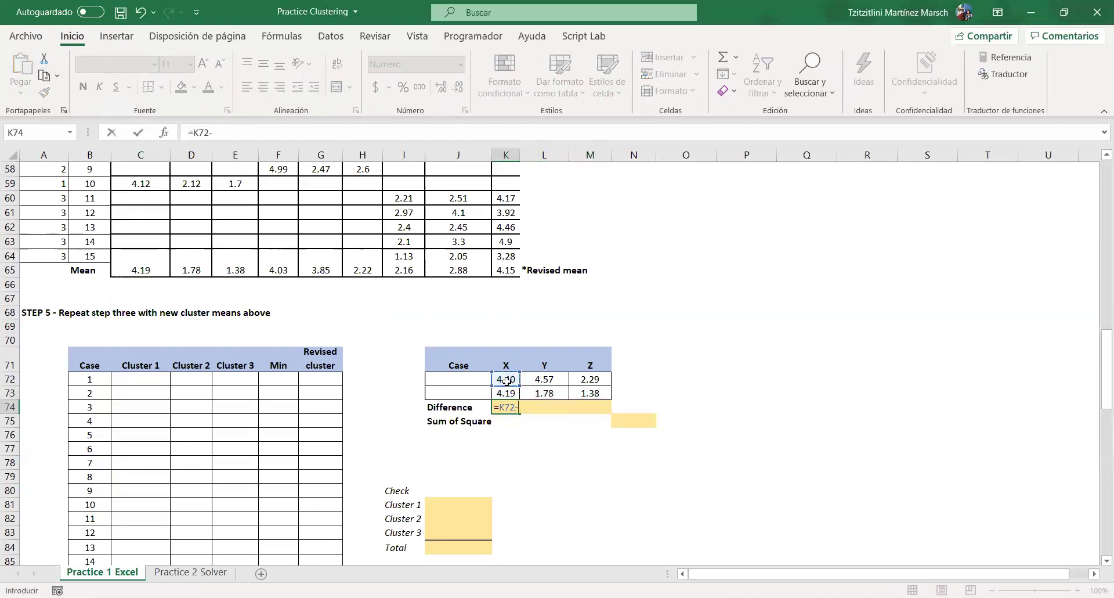
pyautogui.click(506, 392)
pyautogui.press('Return')
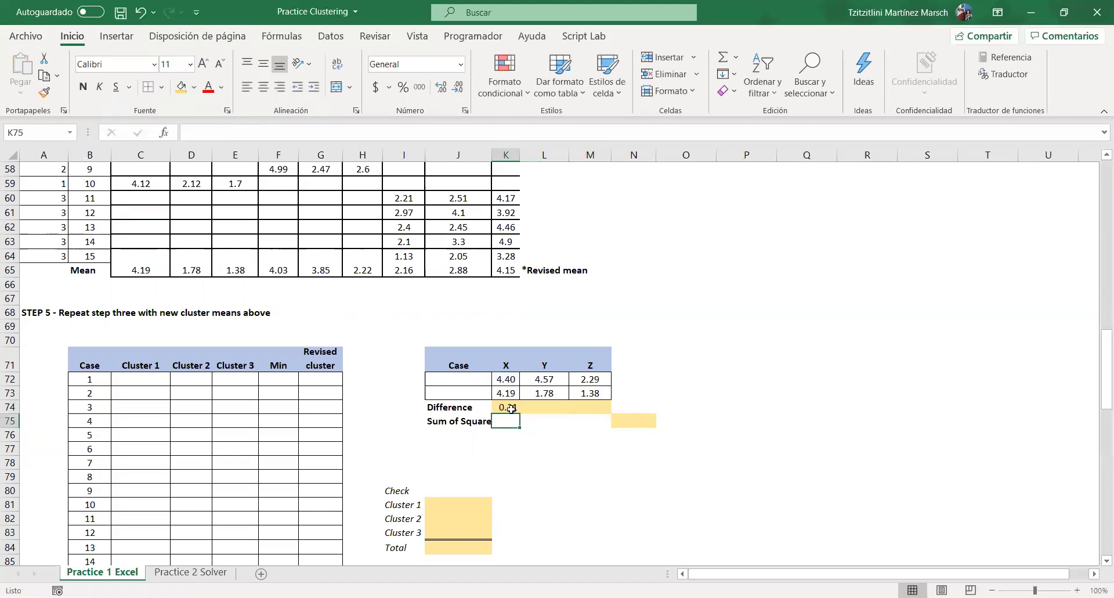
pyautogui.click(511, 408)
pyautogui.moveTo(519, 414); pyautogui.dragTo(607, 414)
# Step: Calculate the Sum of Square in N75 with SUMA.CUADRADOS over the differences in K74:M74
pyautogui.click(638, 418)
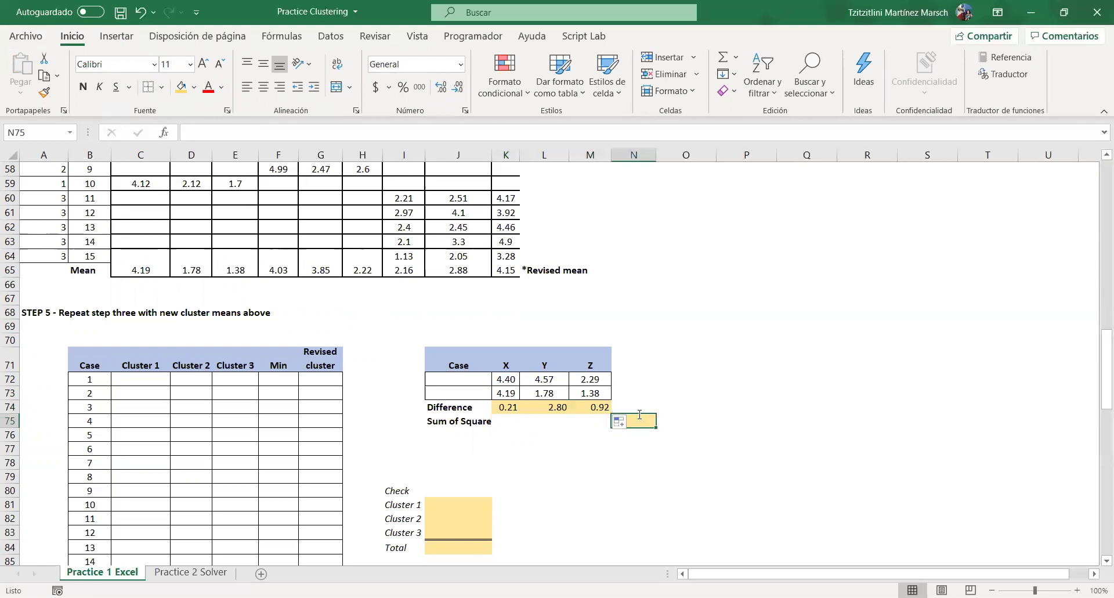
pyautogui.write('=s')
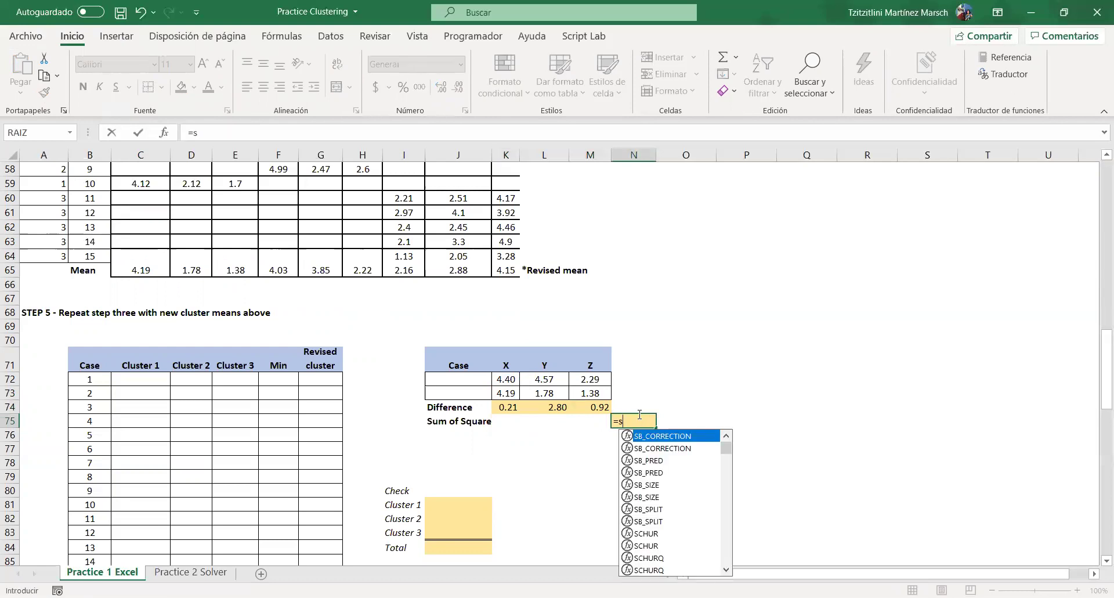
pyautogui.write('uma.cua')
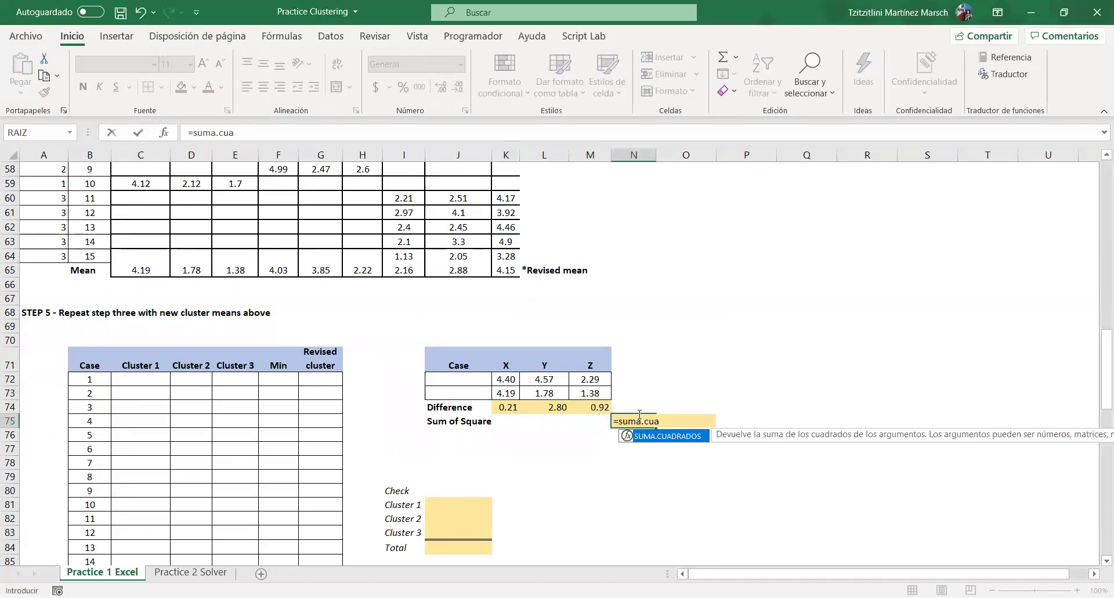
pyautogui.doubleClick(678, 440)
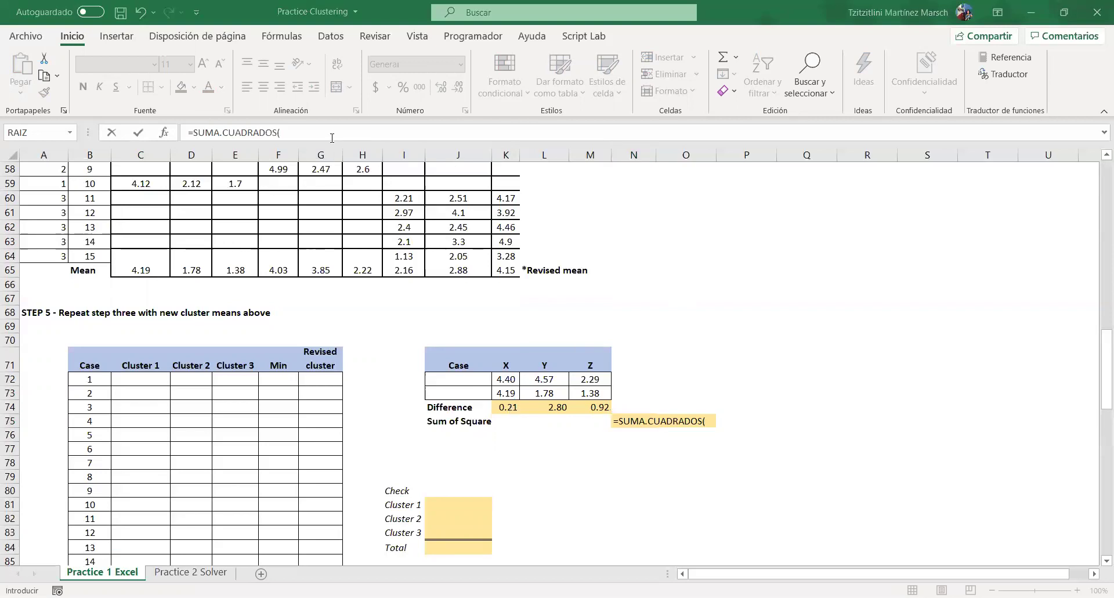
pyautogui.moveTo(506, 407); pyautogui.dragTo(590, 407)
pyautogui.press('Return')
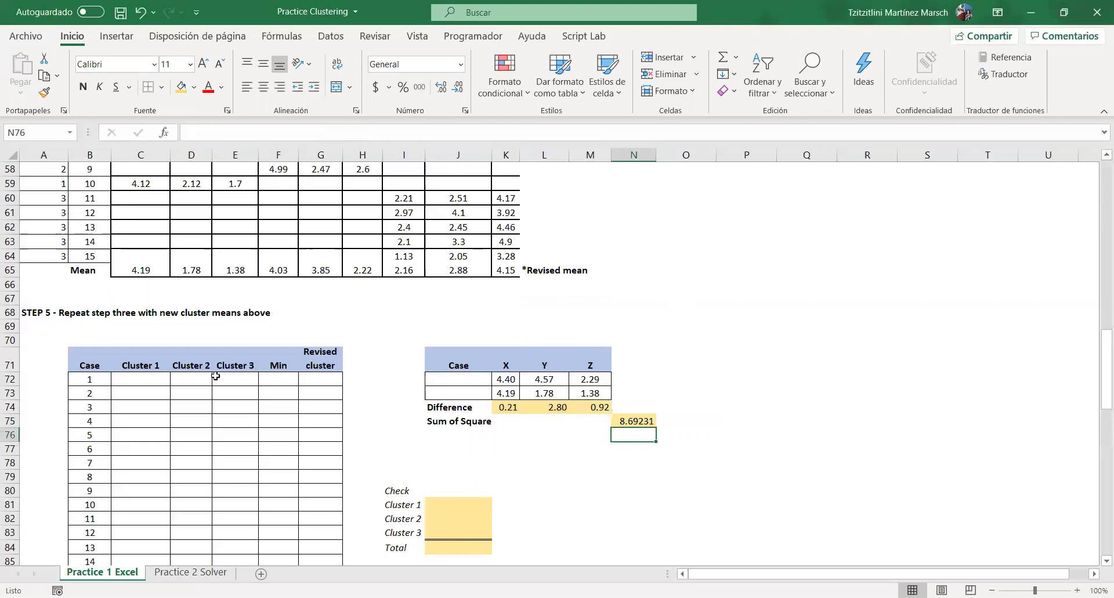
# Step: Calculate case 1's distance to Cluster 1 in C72 with =SUMAXMENOSY2($C4:$E4, $C$65:$E$65)
pyautogui.click(131, 377)
pyautogui.write('=s')
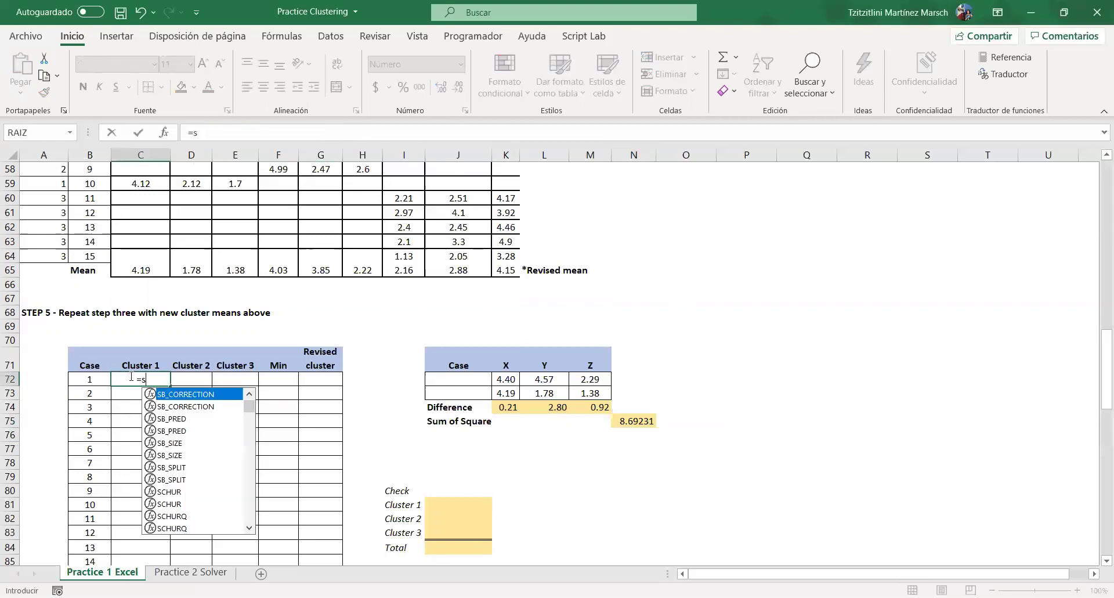
pyautogui.write('uma')
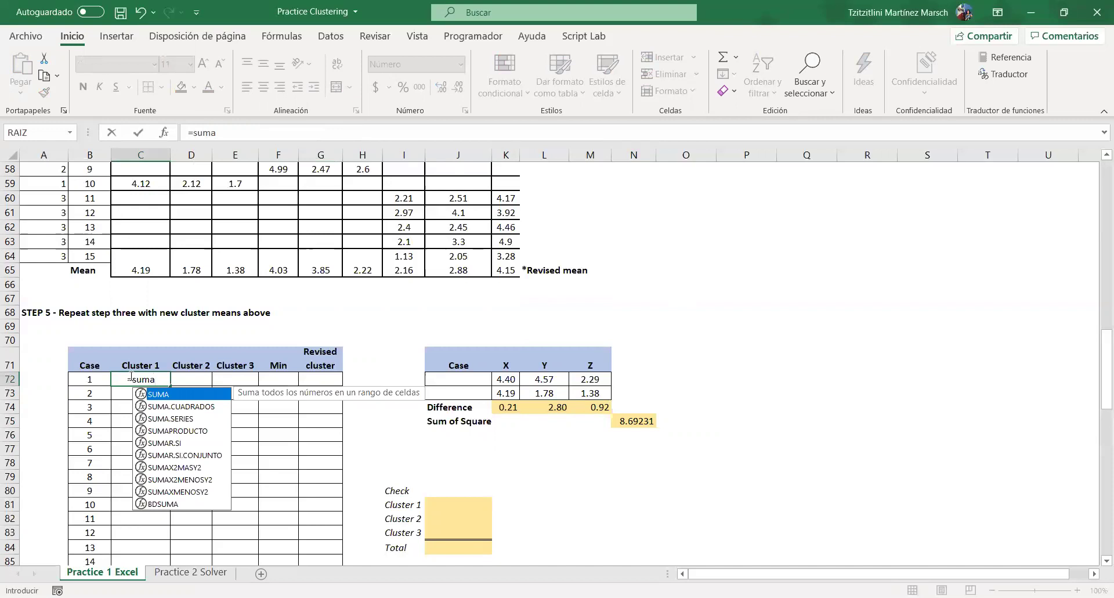
pyautogui.write('x')
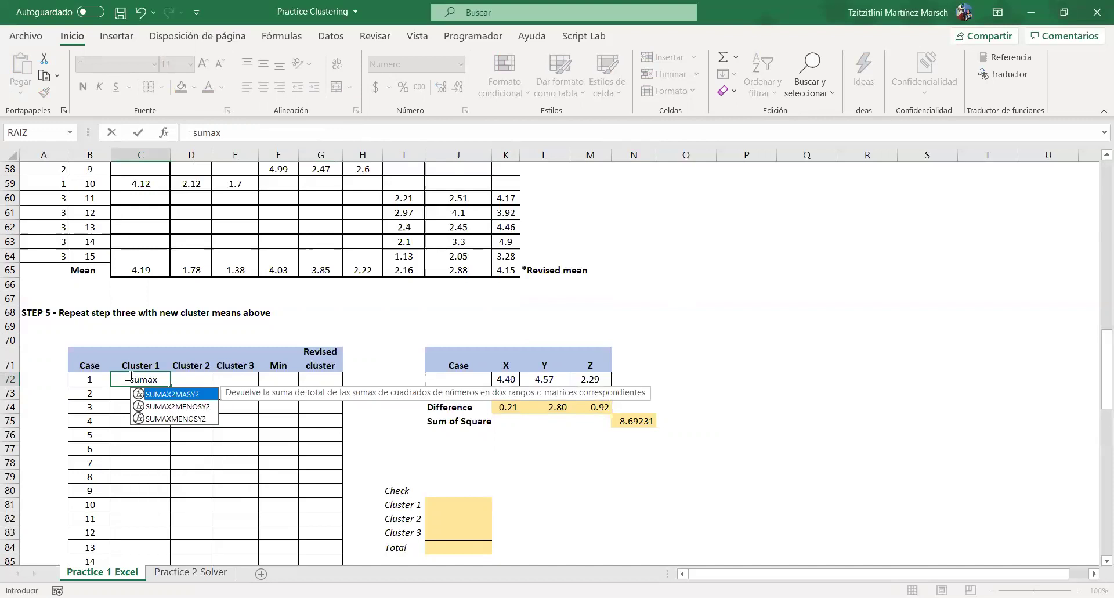
pyautogui.write('menosy2(')
pyautogui.scroll(19, 139, 383)
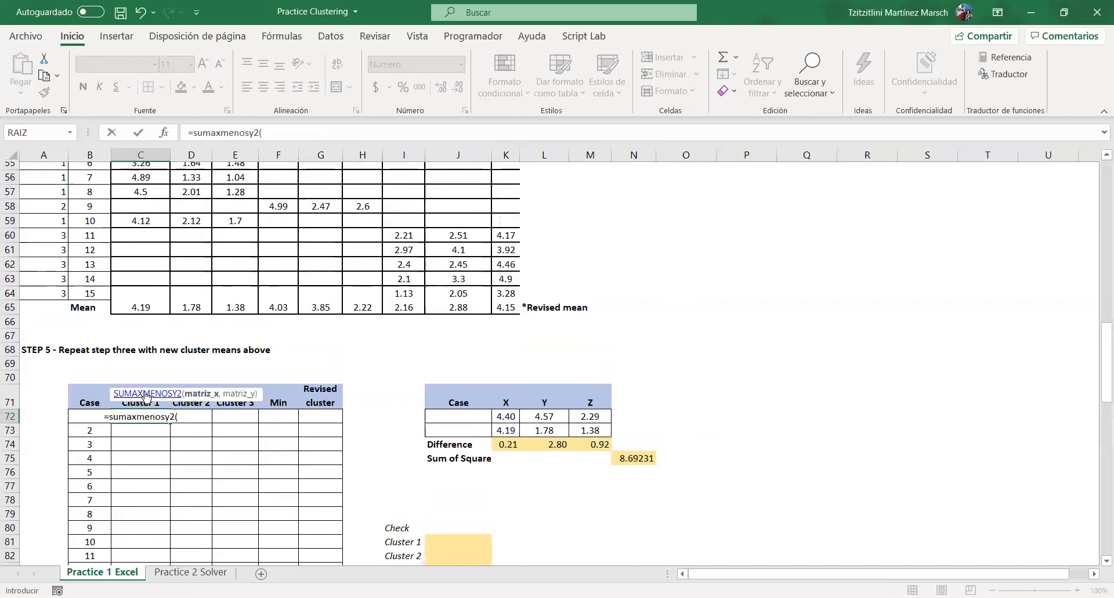
pyautogui.scroll(-1, 145, 391)
pyautogui.click(168, 171)
pyautogui.moveTo(172, 174); pyautogui.dragTo(234, 172)
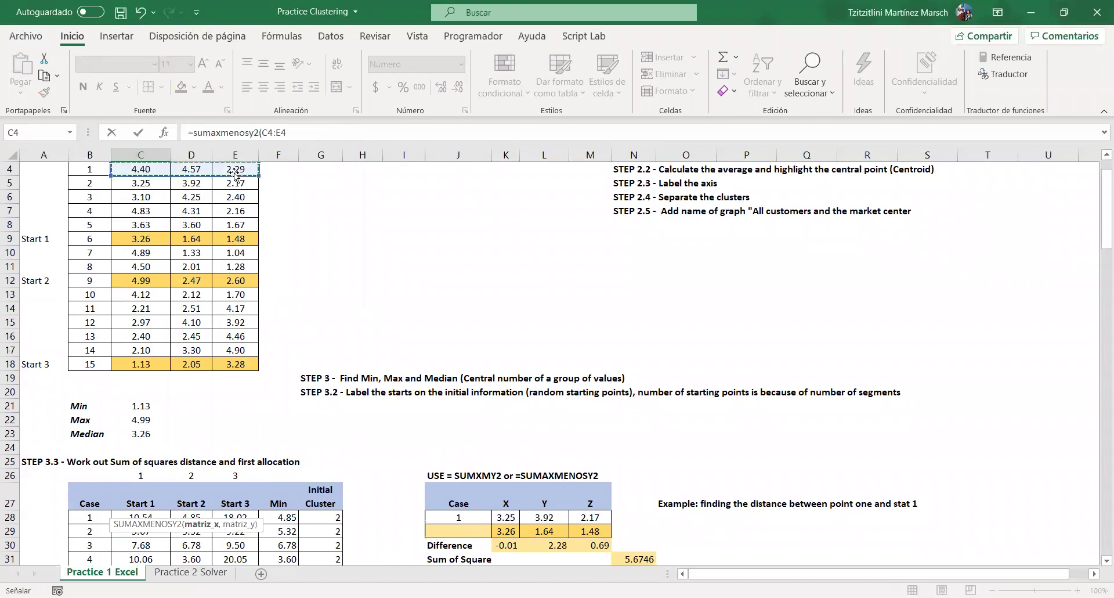
pyautogui.press('F4')
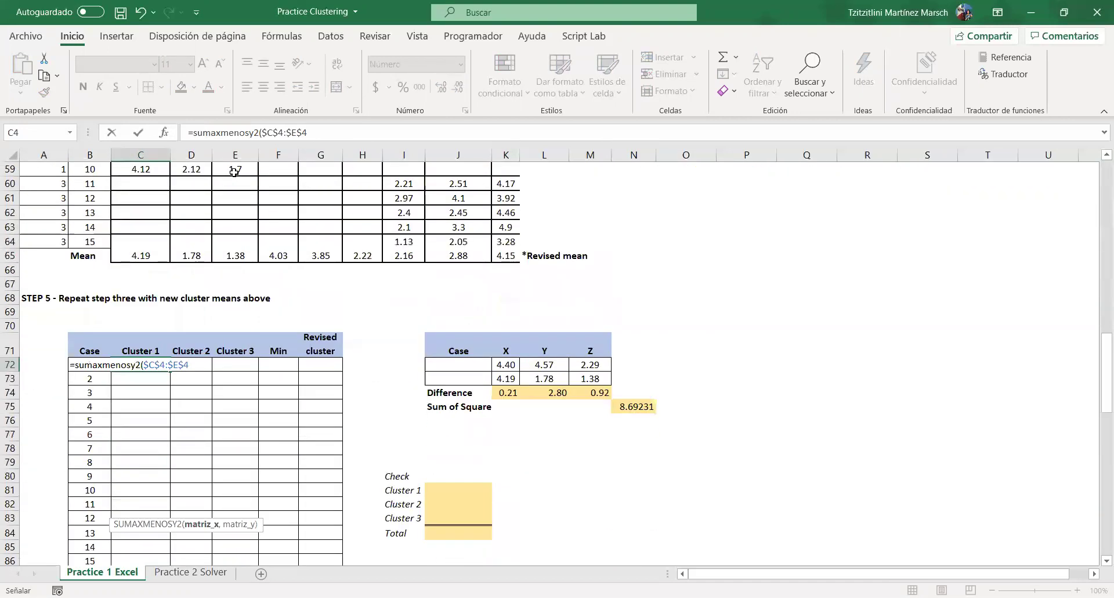
pyautogui.press('F4')
pyautogui.press('F4')
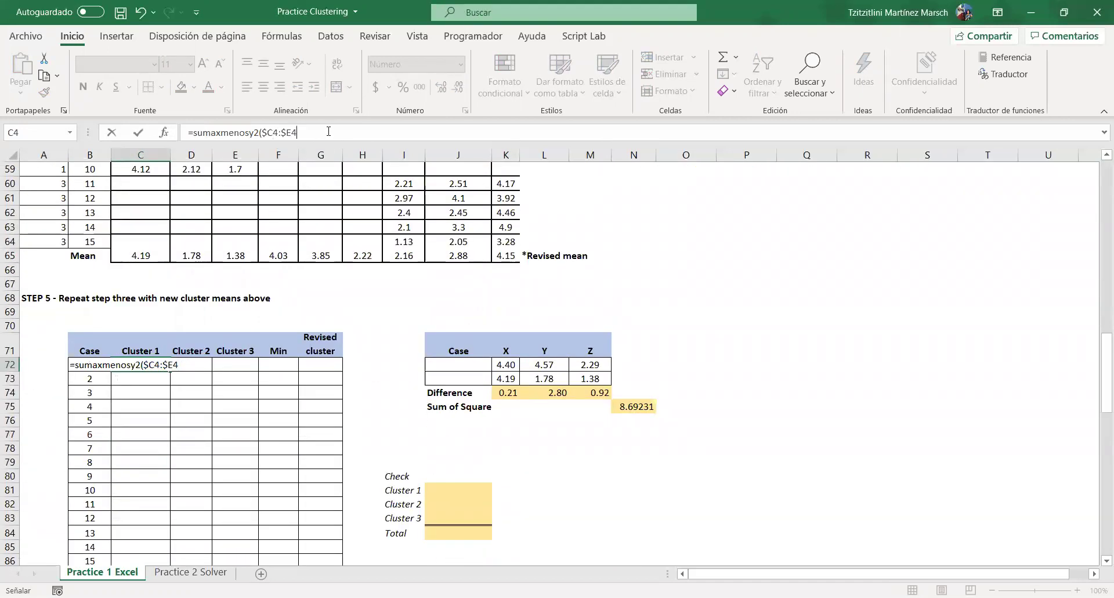
pyautogui.write(',')
pyautogui.moveTo(140, 257); pyautogui.dragTo(238, 256)
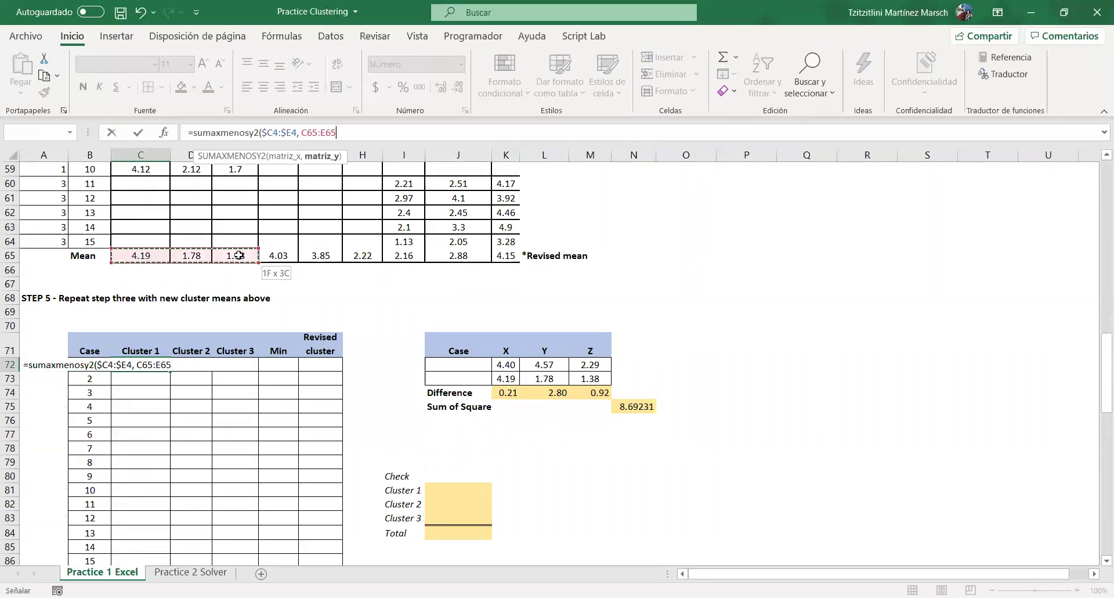
pyautogui.press('F4')
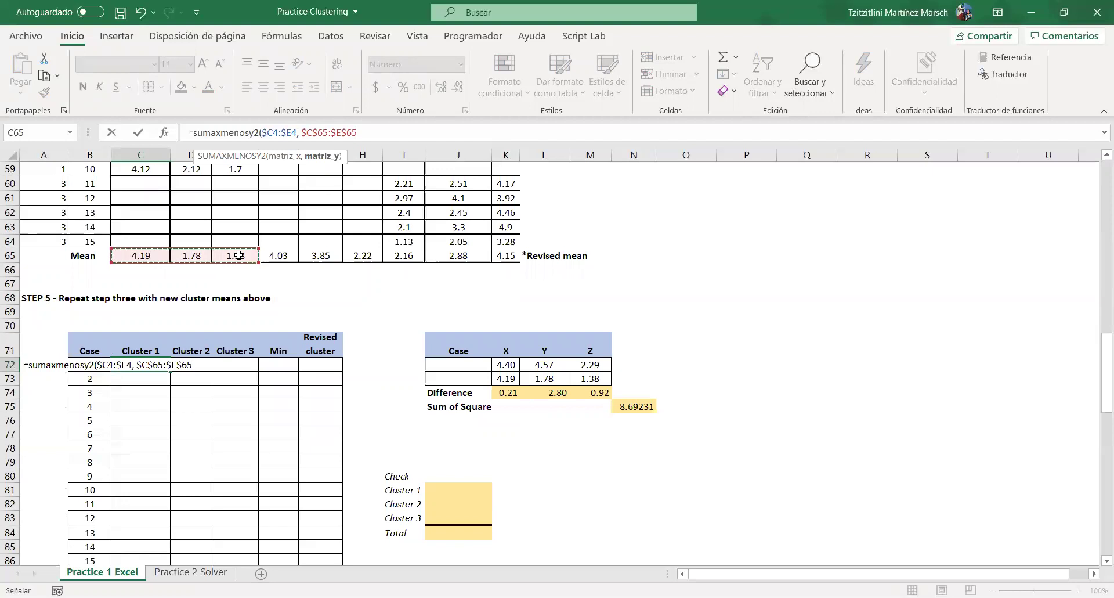
pyautogui.press('Return')
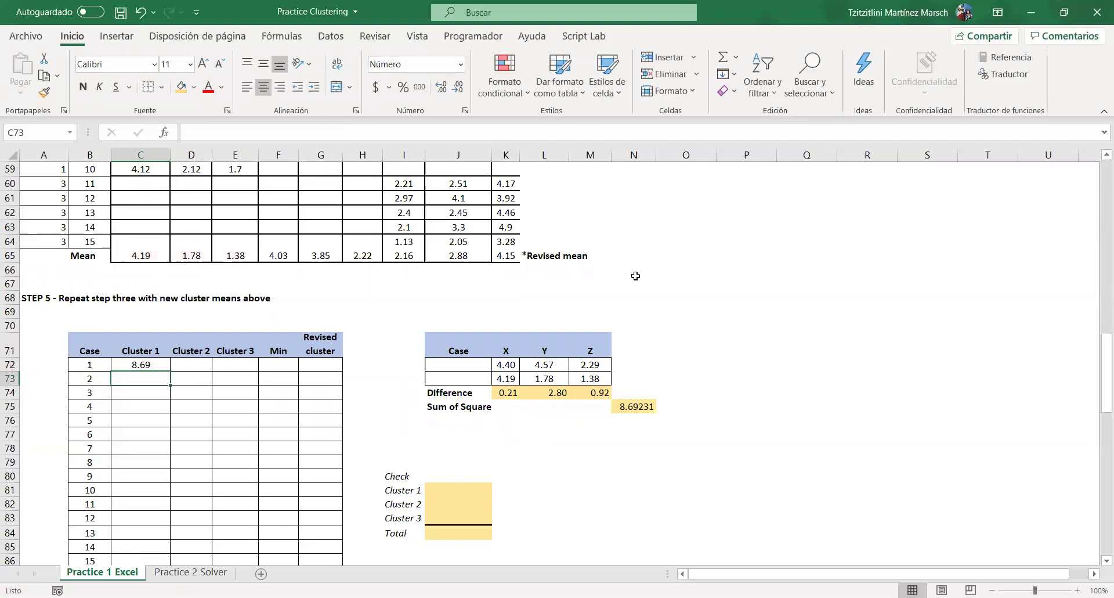
# Step: Fill the C72 formula across to E72, pointing D72 to the Cluster 2 means in F65:H65 and E72 to the Cluster 3 means in I65:K65
pyautogui.click(154, 365)
pyautogui.moveTo(170, 371); pyautogui.dragTo(241, 365)
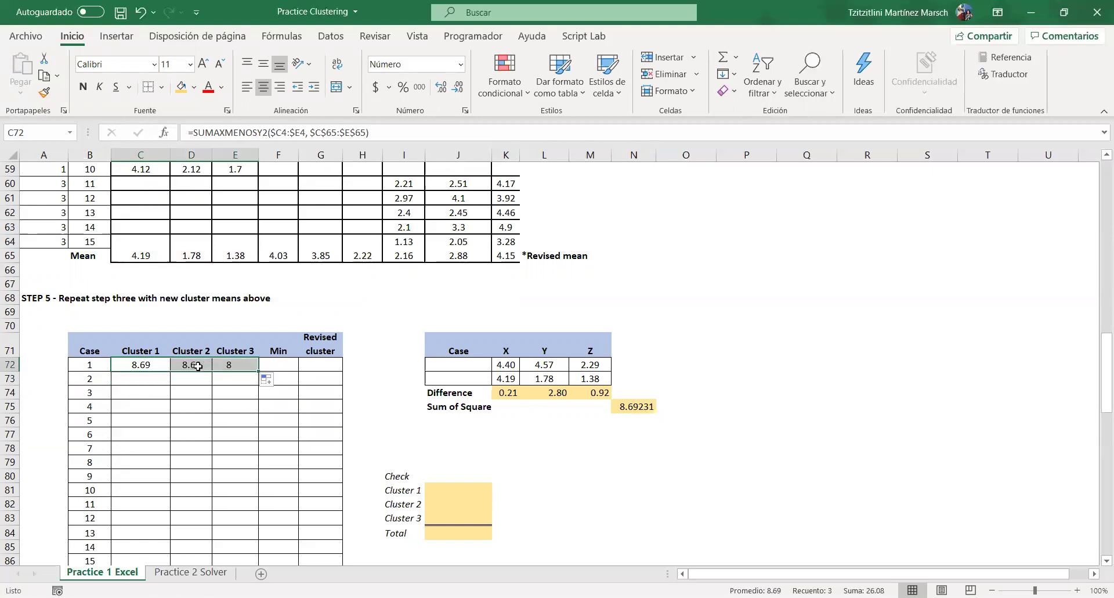
pyautogui.doubleClick(199, 366)
pyautogui.moveTo(208, 262); pyautogui.dragTo(339, 253)
pyautogui.press('Return')
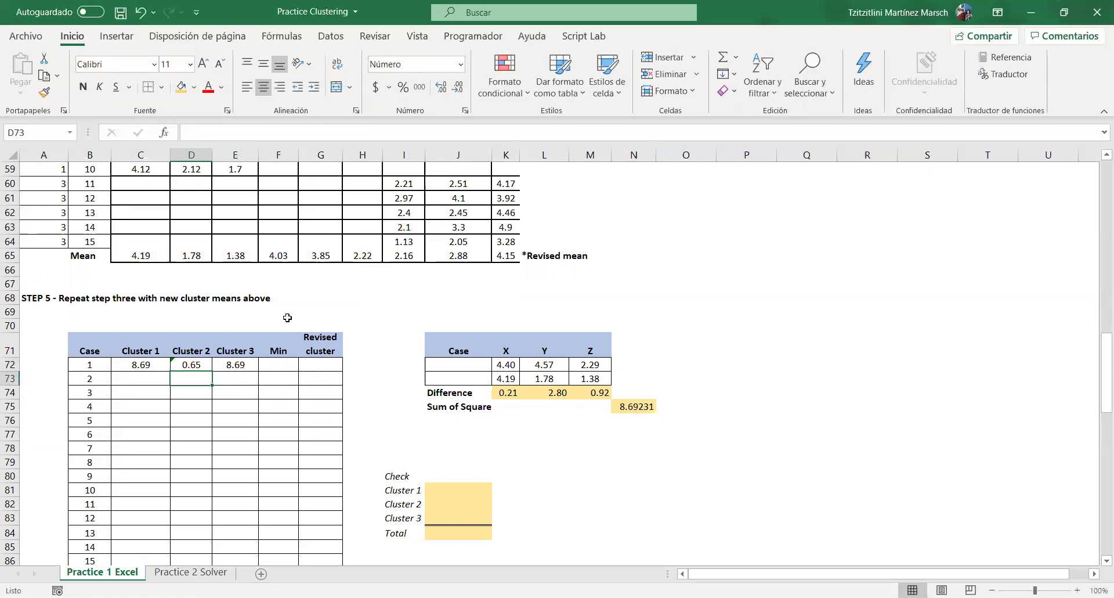
pyautogui.doubleClick(240, 364)
pyautogui.moveTo(209, 262); pyautogui.dragTo(502, 249)
pyautogui.press('Return')
# Step: Fill the three distance formulas in C72:E72 down to row 86 for all 15 cases
pyautogui.moveTo(145, 366); pyautogui.dragTo(257, 372)
pyautogui.doubleClick(257, 371)
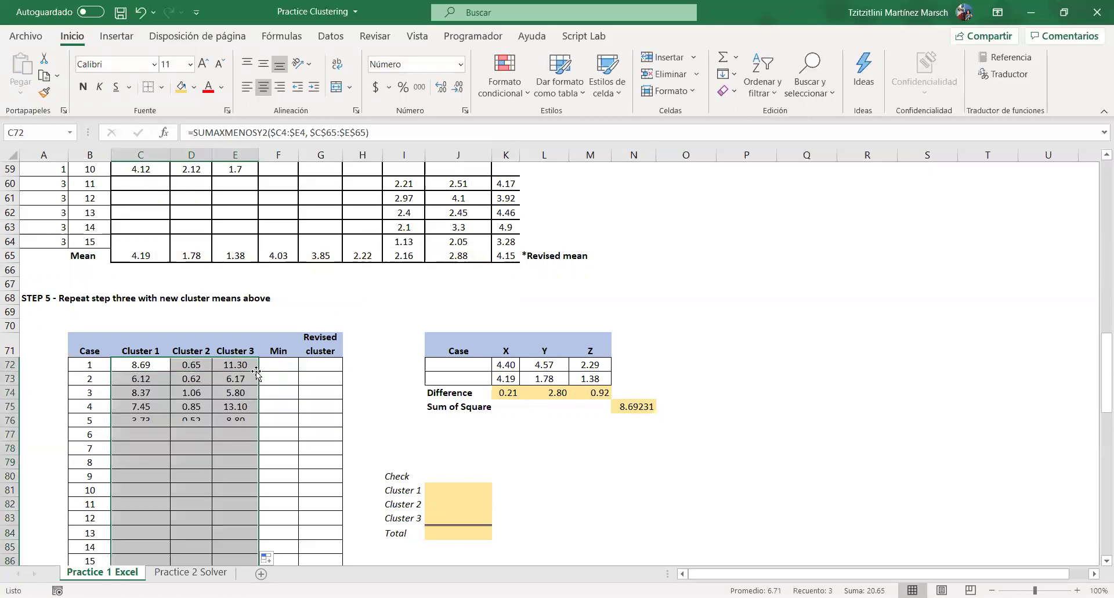
pyautogui.scroll(-4, 281, 420)
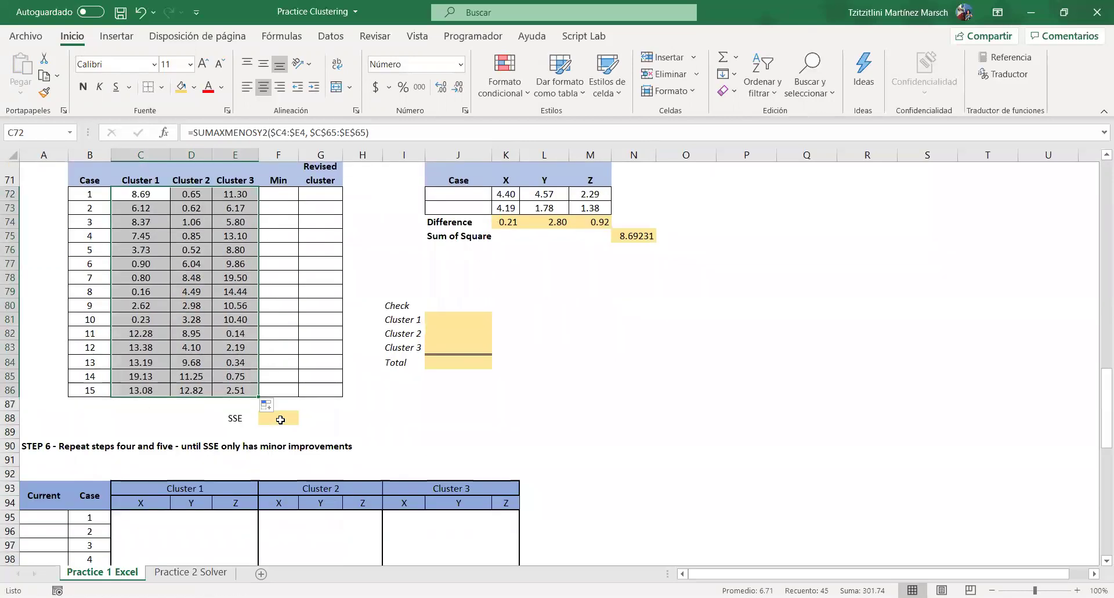
# Step: Calculate case 1's minimum distance in F72 with =MIN(C72:E72) and fill it down to F86
pyautogui.scroll(3, 281, 420)
pyautogui.click(279, 319)
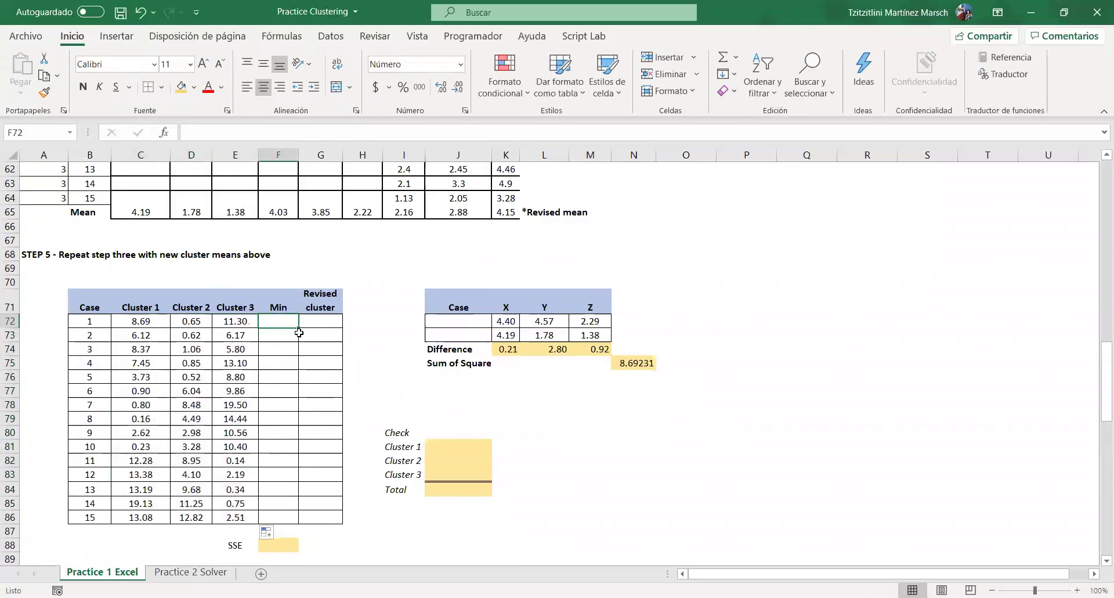
pyautogui.write('=')
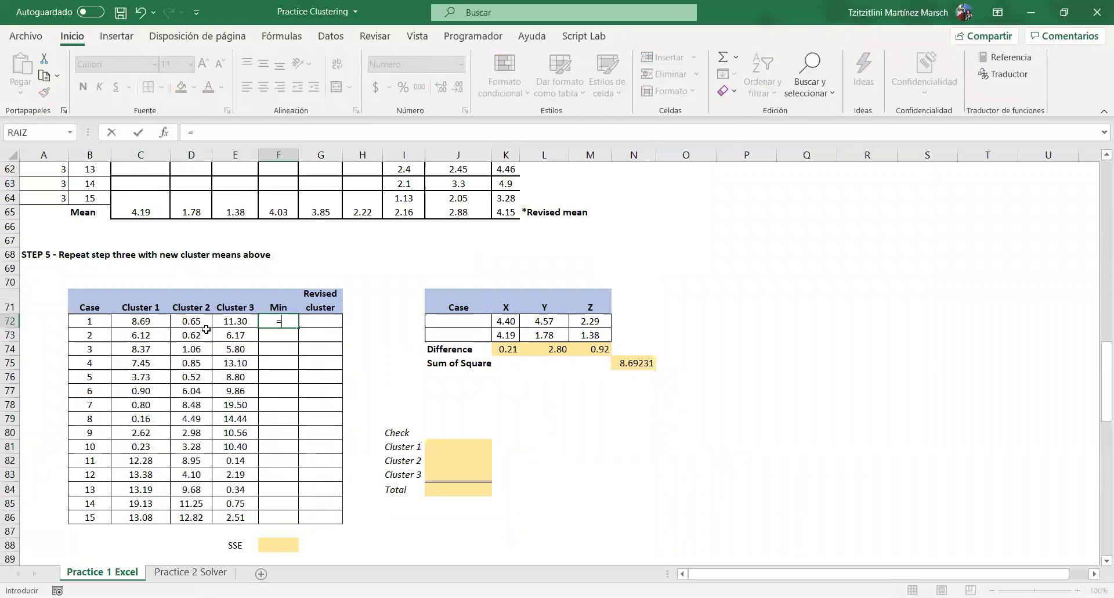
pyautogui.write(',')
pyautogui.write('m')
pyautogui.write('in(')
pyautogui.click(219, 323)
pyautogui.moveTo(219, 323); pyautogui.dragTo(153, 325)
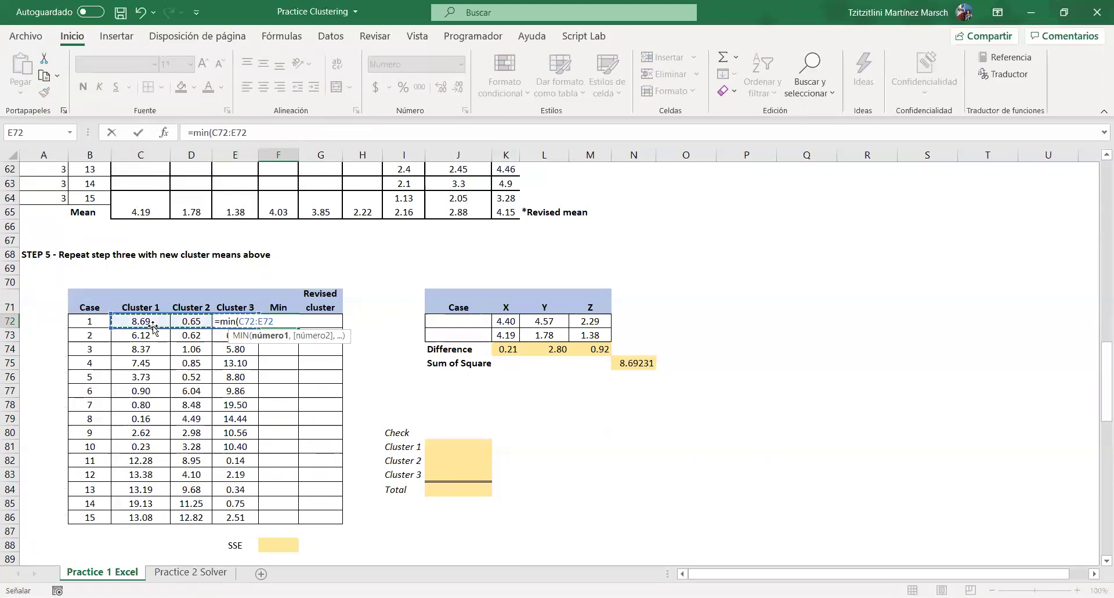
pyautogui.press('Return')
pyautogui.click(284, 321)
pyautogui.doubleClick(298, 328)
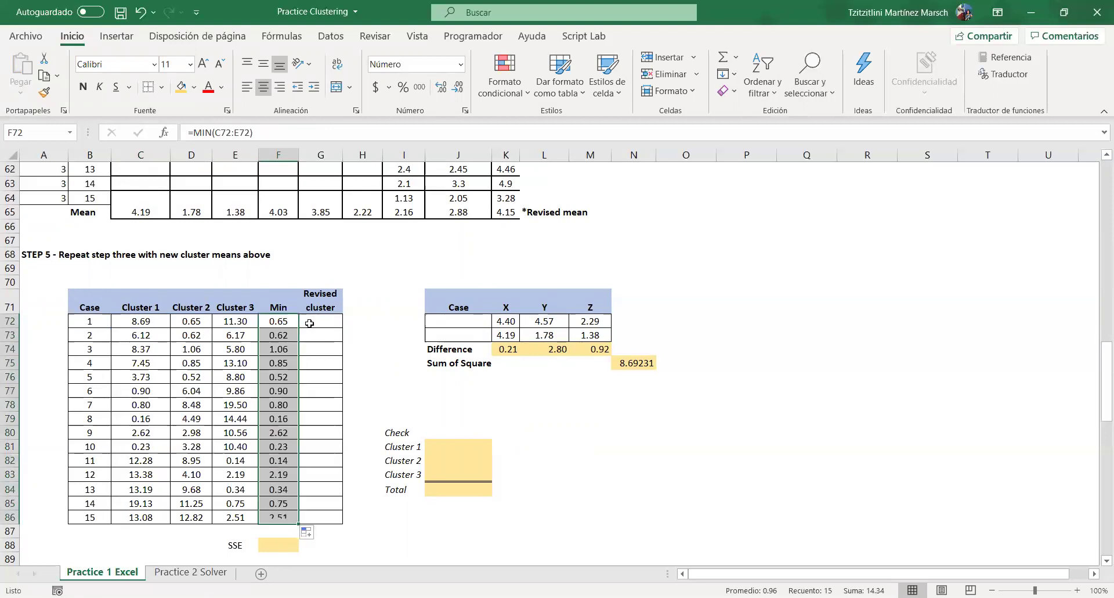
# Step: Assign case 1's revised cluster in G72 with =SI(F72=C72,1,SI(F72=D72,2,3))
pyautogui.click(312, 327)
pyautogui.write('=s')
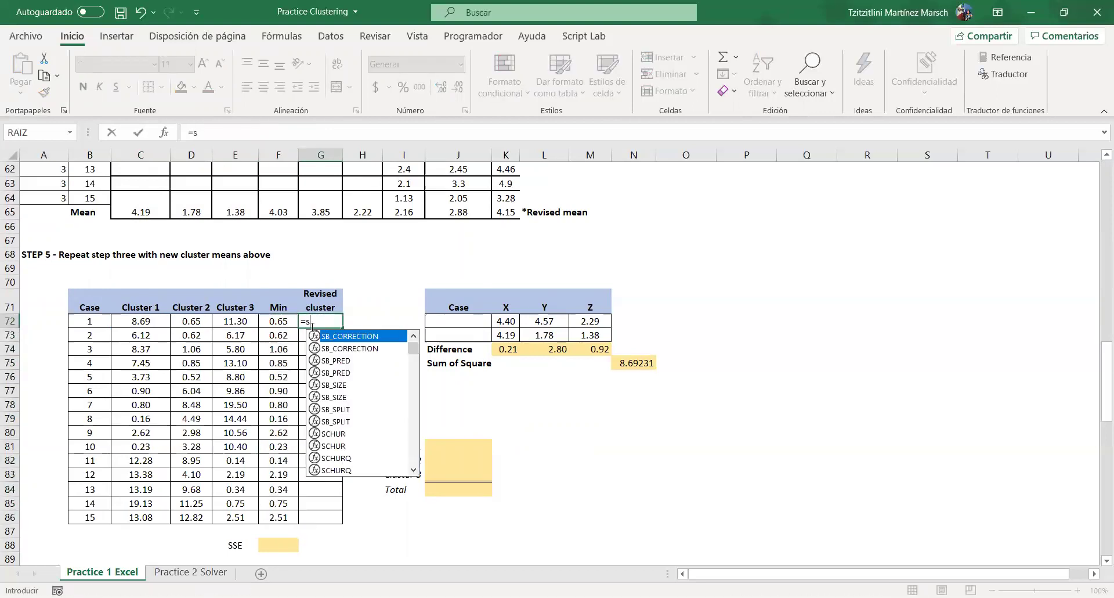
pyautogui.write('i(')
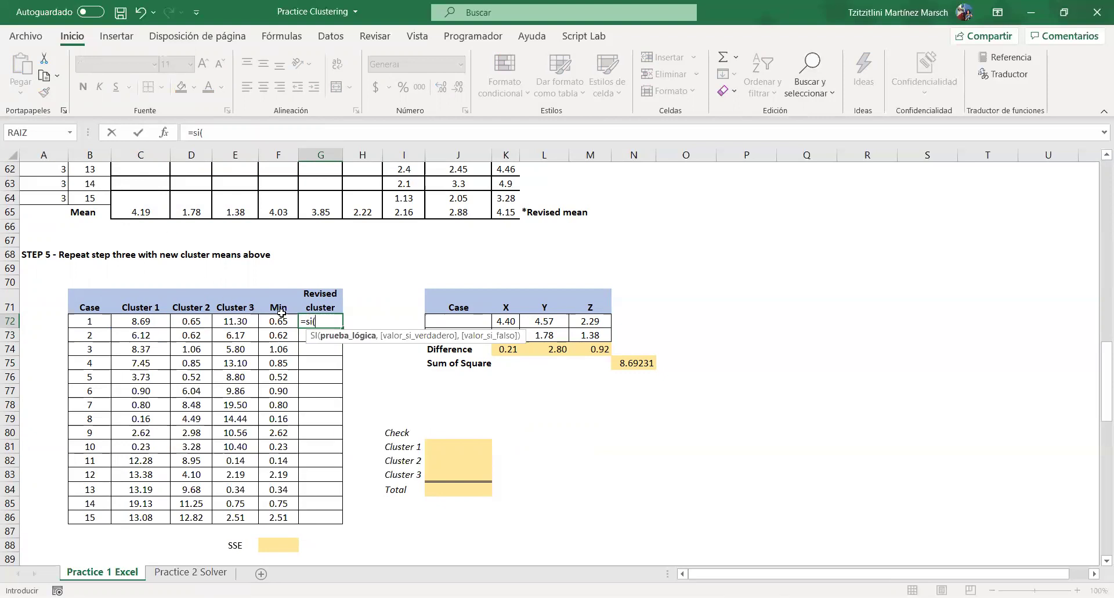
pyautogui.click(283, 318)
pyautogui.write('=')
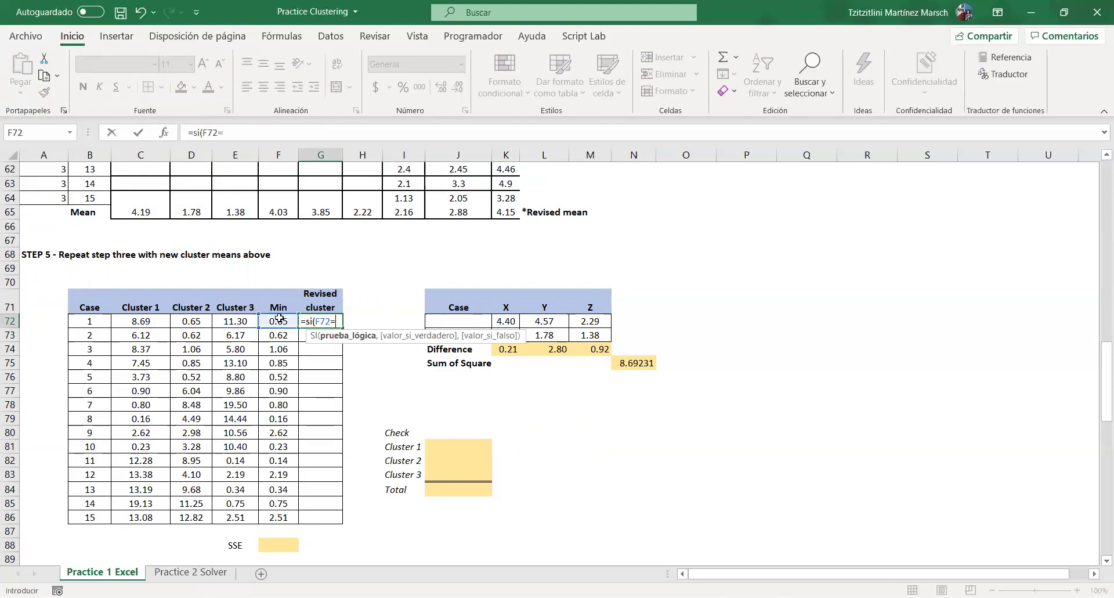
pyautogui.click(148, 320)
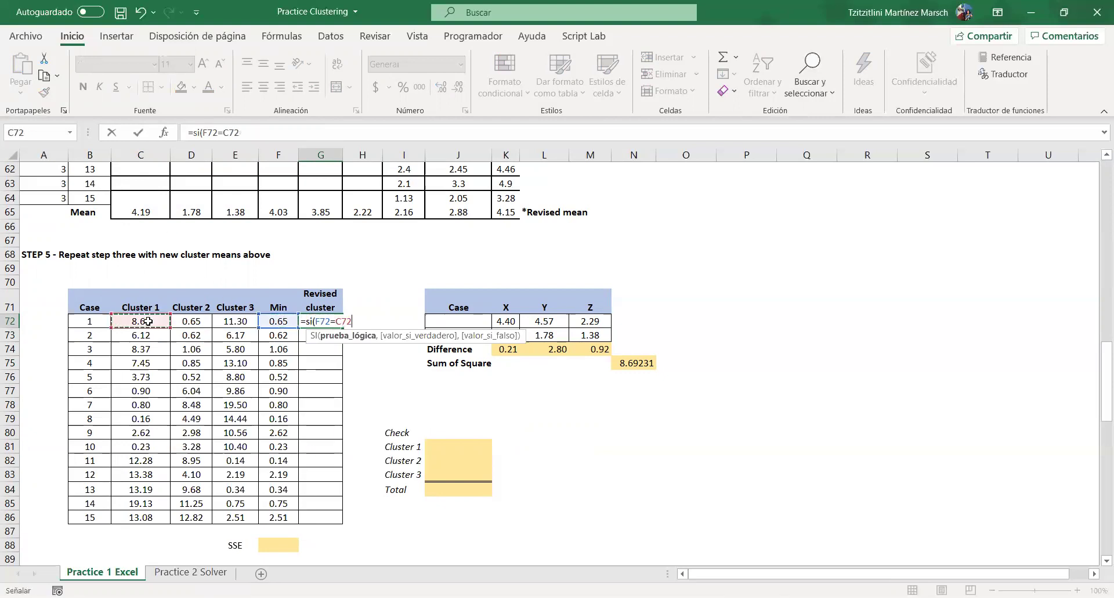
pyautogui.write(', 1')
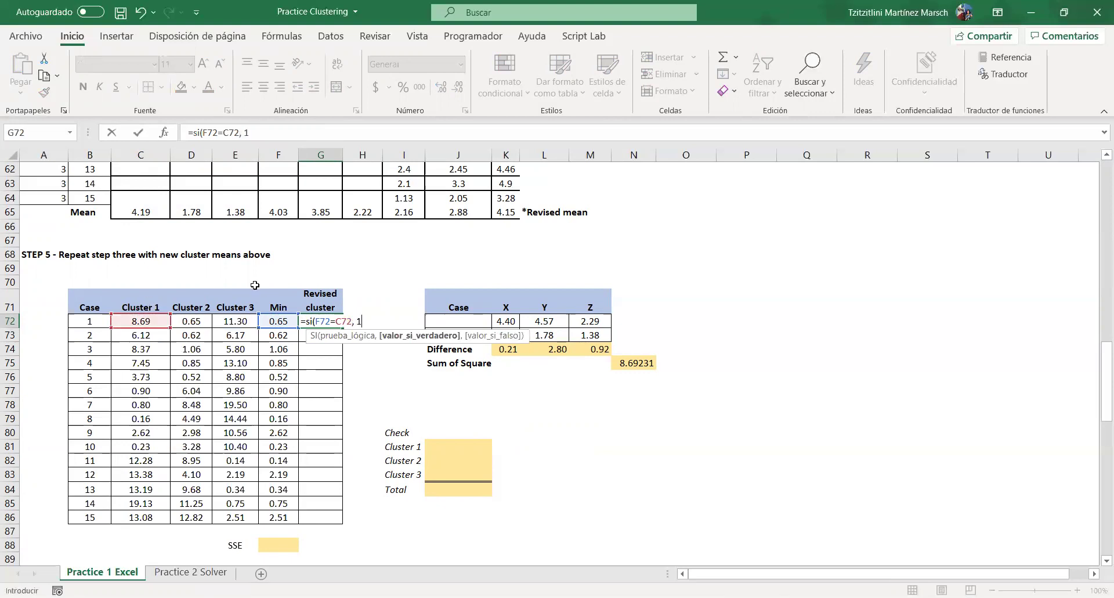
pyautogui.write(', s')
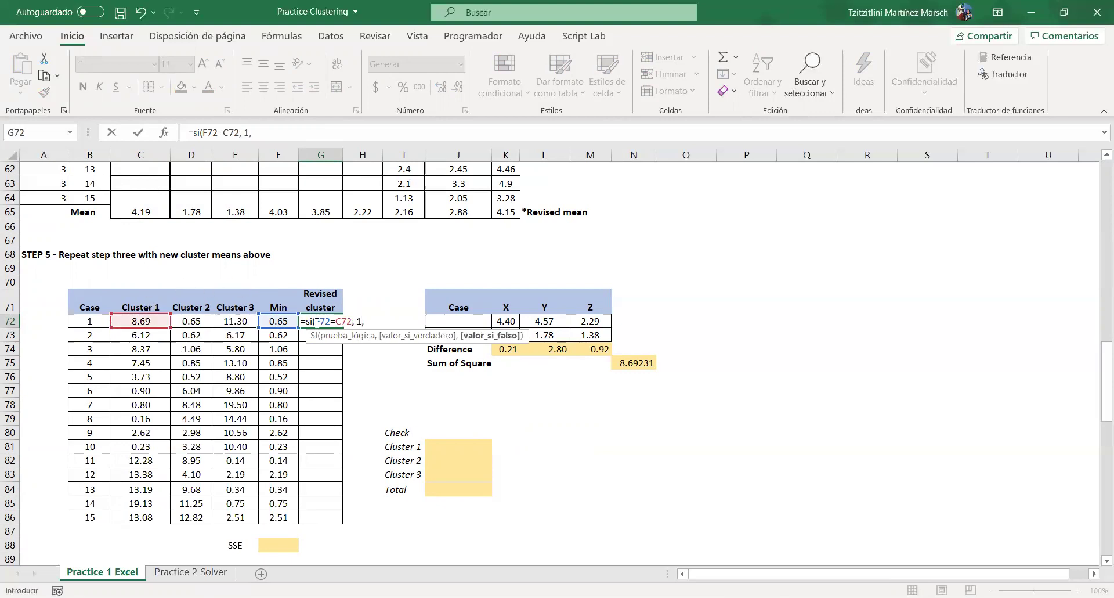
pyautogui.write('i(')
pyautogui.click(279, 319)
pyautogui.write('=')
pyautogui.click(191, 322)
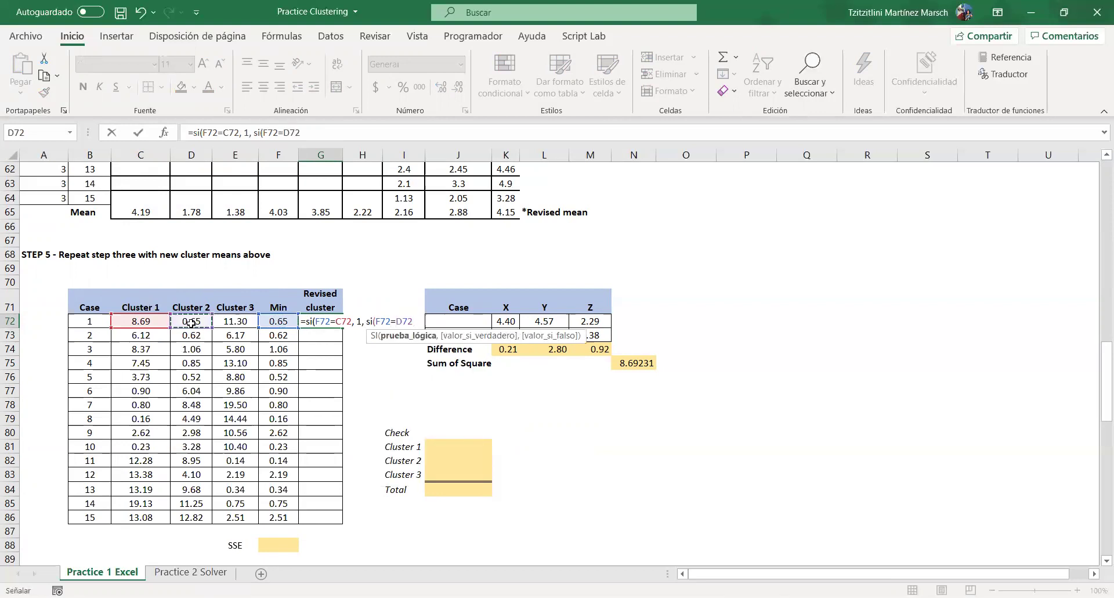
pyautogui.write(', 2')
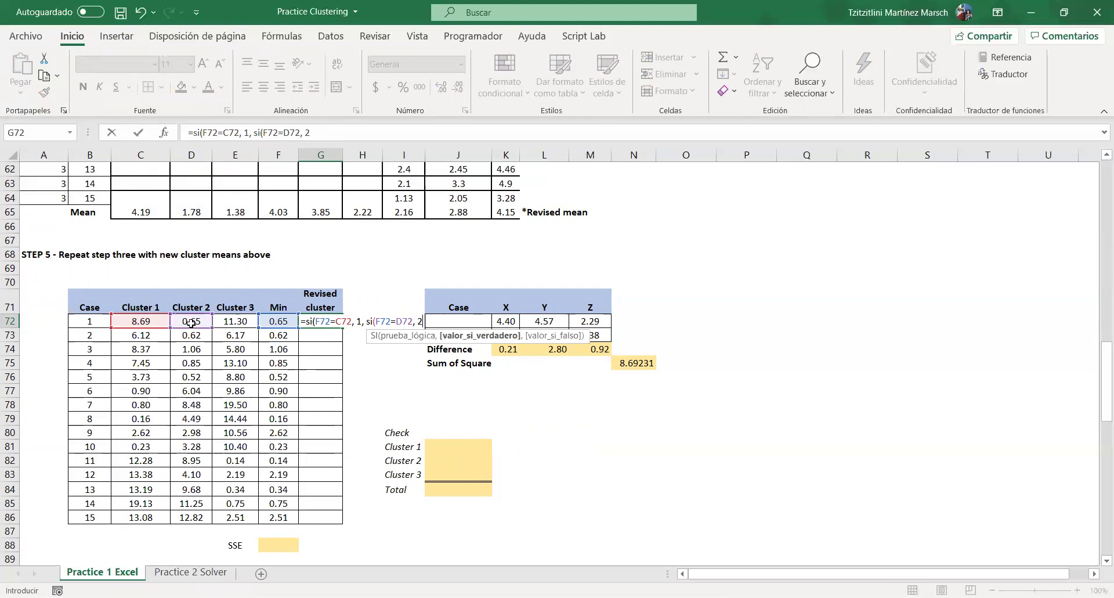
pyautogui.write(', 3)')
pyautogui.press('Return')
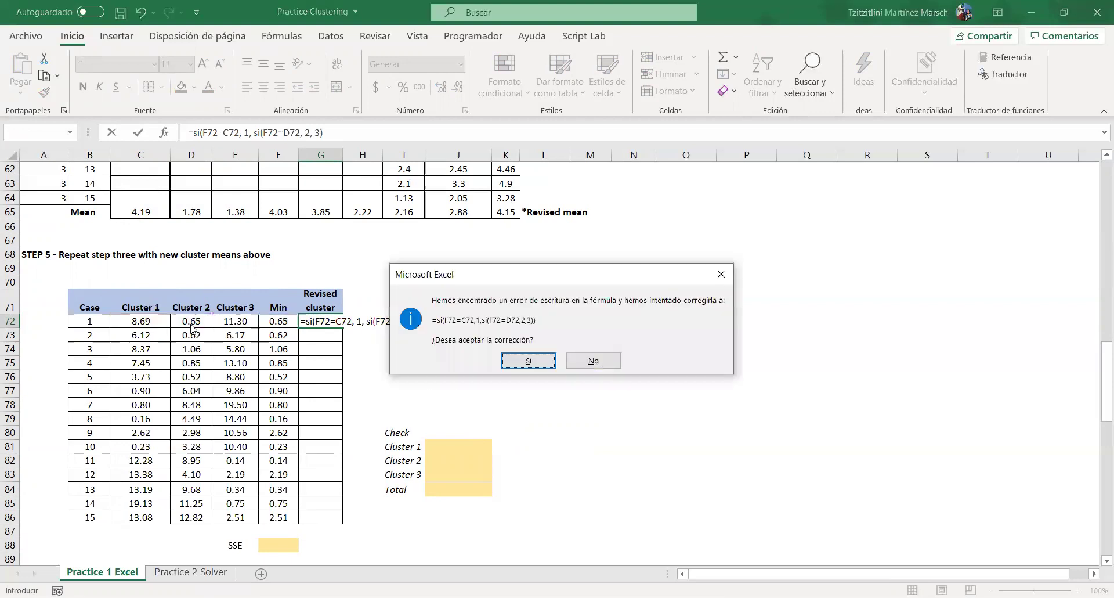
pyautogui.press('Return')
pyautogui.click(340, 323)
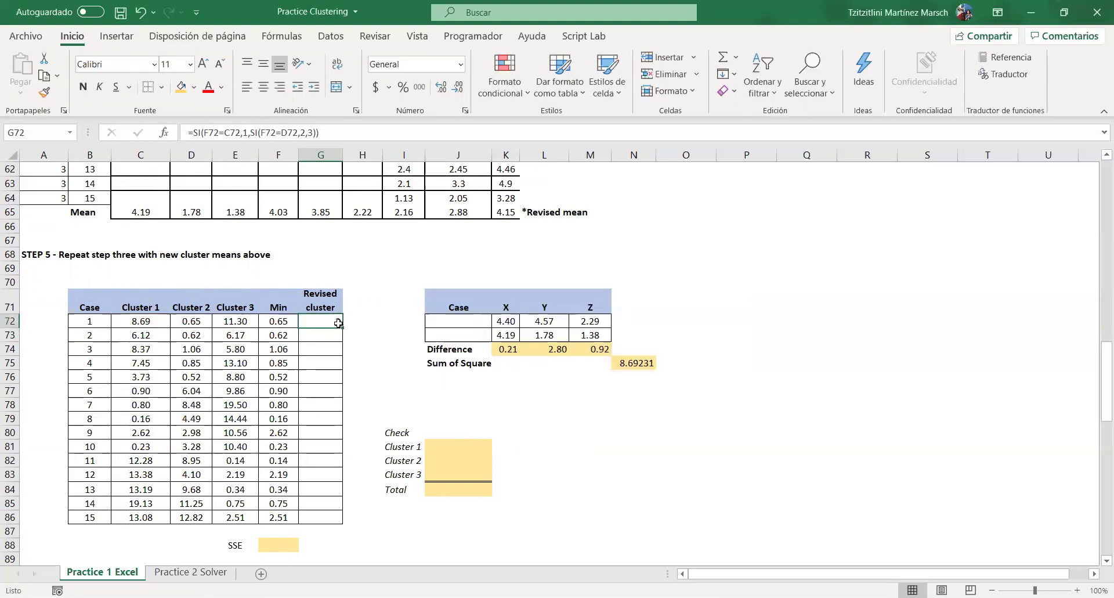
# Step: Number the three cluster columns 1, 2 and 3 in C70:E70 and fill the revised cluster formula from G72 down to G86
pyautogui.click(150, 283)
pyautogui.write('2')
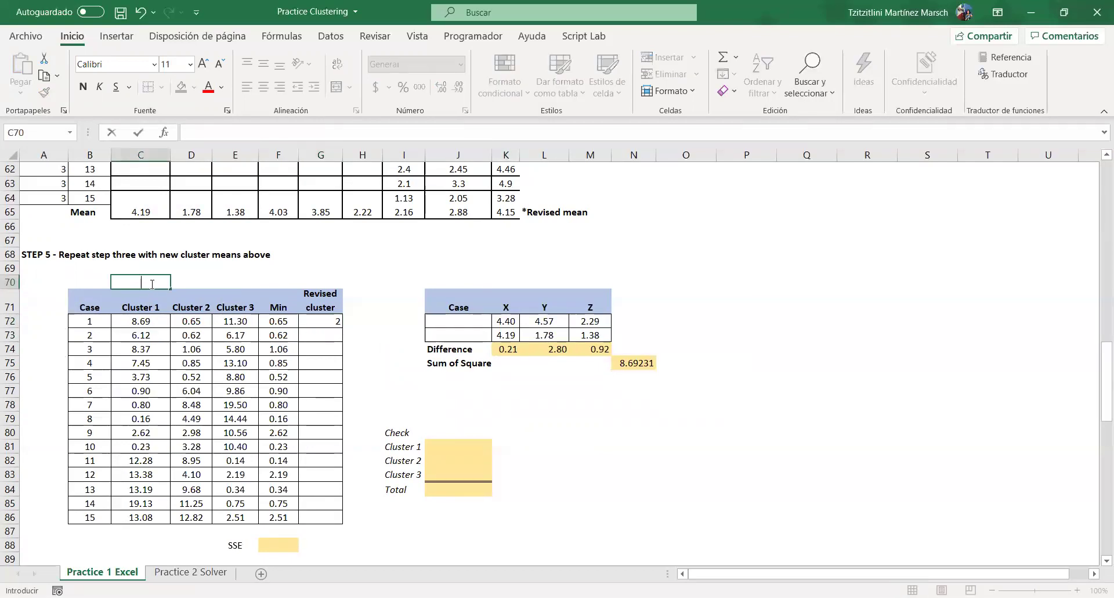
pyautogui.press('Tab')
pyautogui.write('2')
pyautogui.press('Tab')
pyautogui.write('3')
pyautogui.press('Tab')
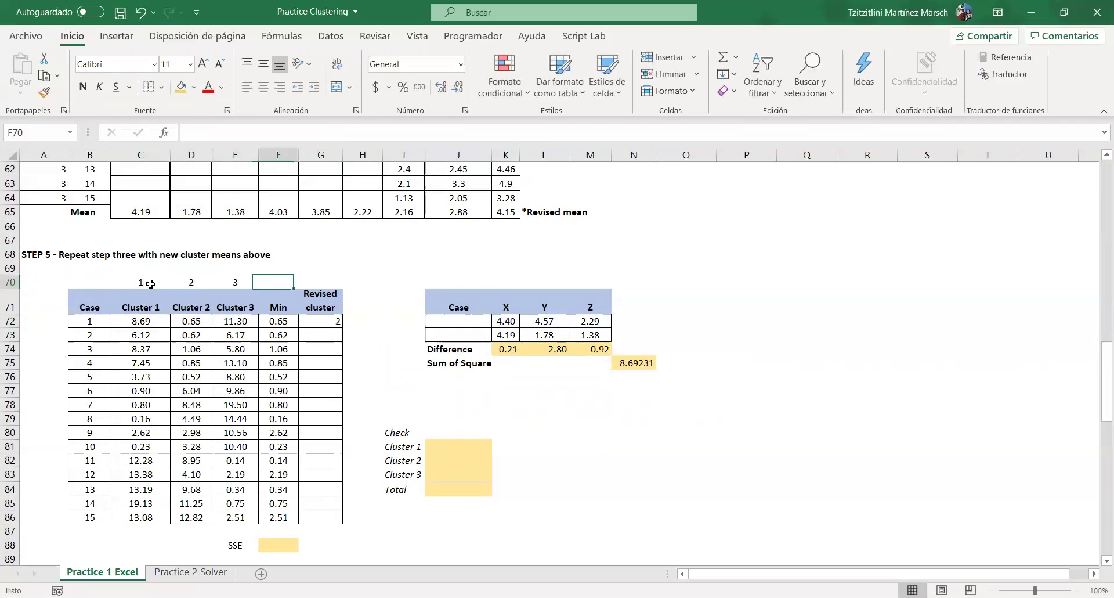
pyautogui.click(332, 322)
pyautogui.moveTo(342, 328); pyautogui.dragTo(316, 490)
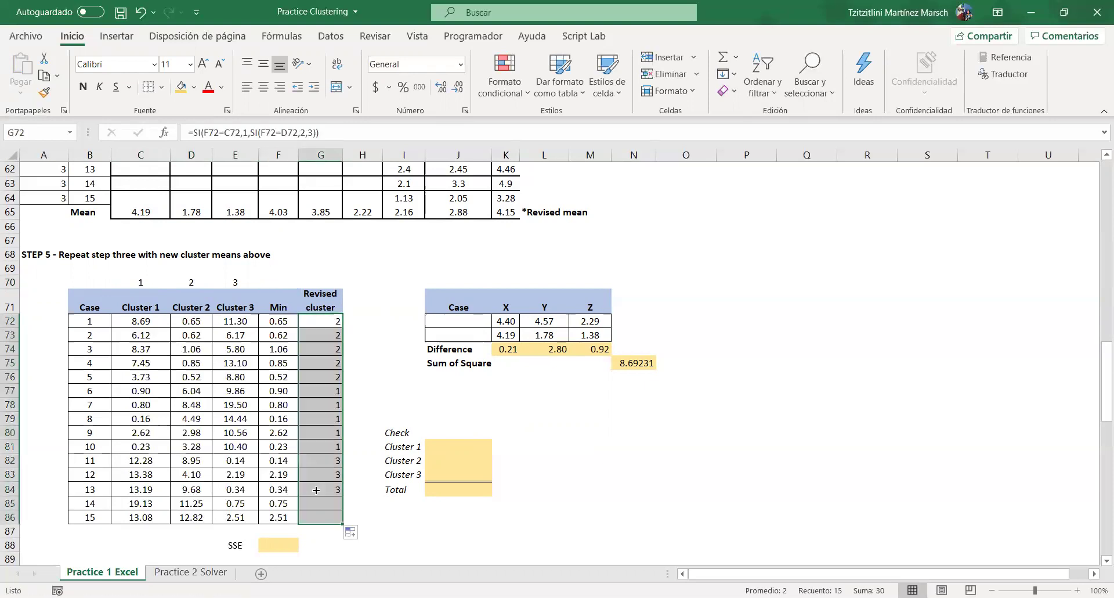
# Step: Count the cases allocated to Cluster 1 in J81 with =CONTAR.SI($G$72:$G$86,1)
pyautogui.click(442, 450)
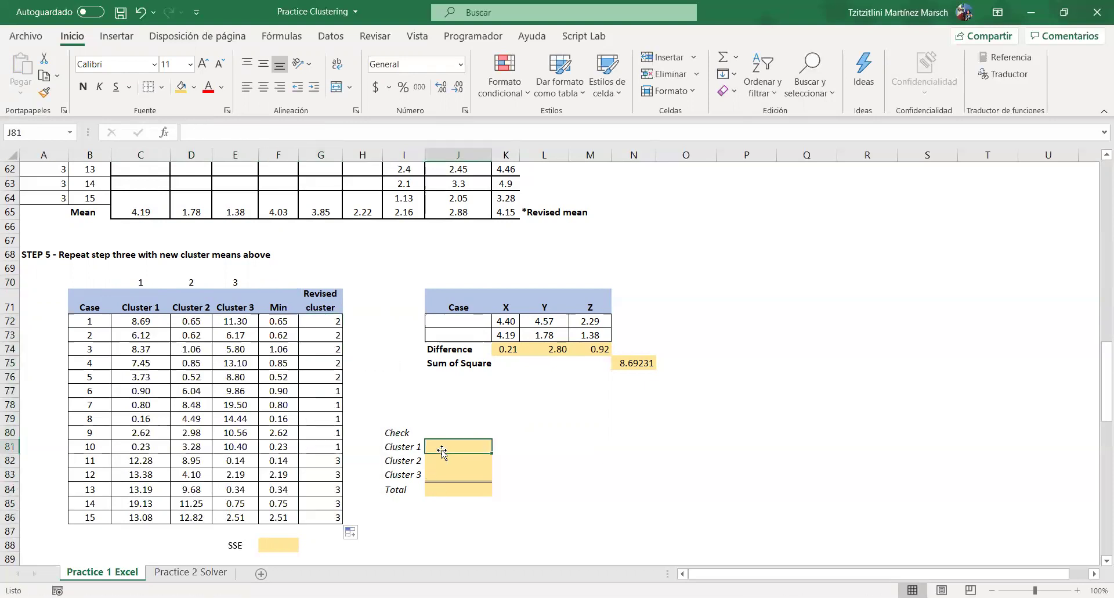
pyautogui.write('=')
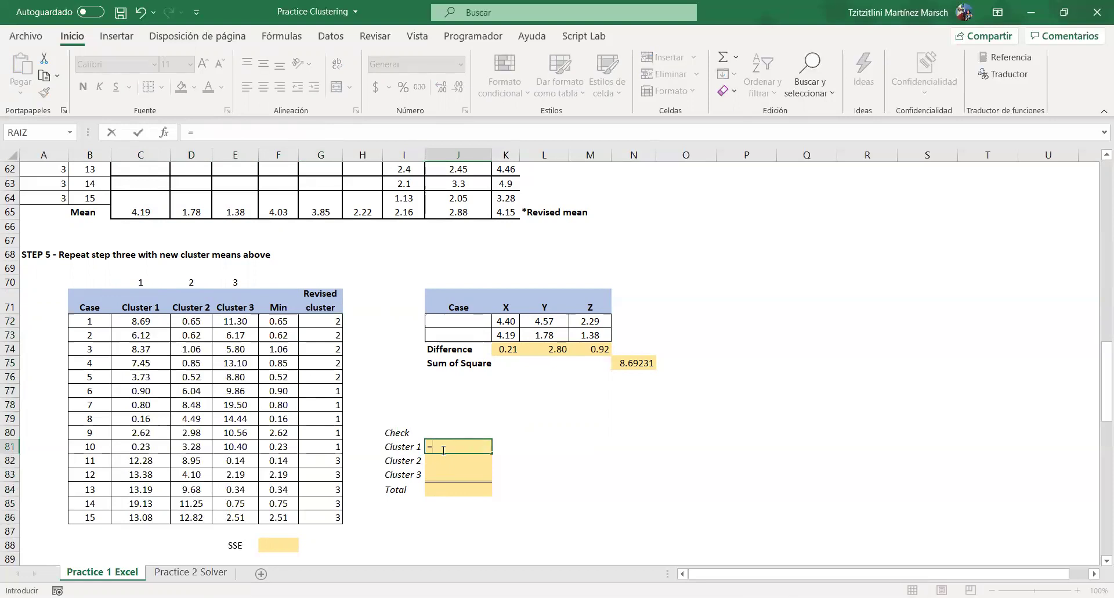
pyautogui.write('co')
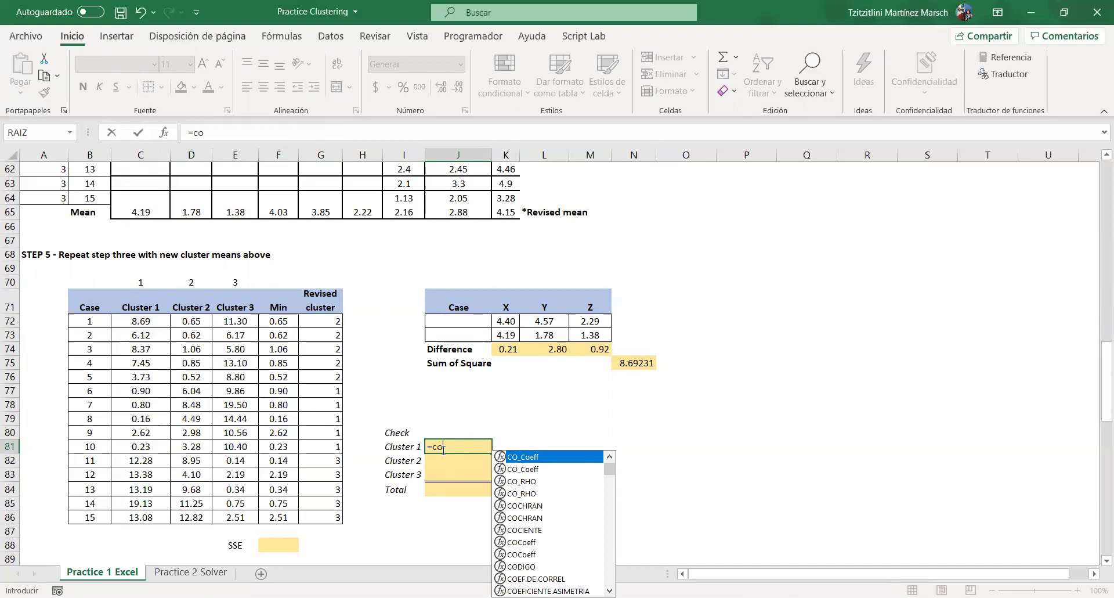
pyautogui.write('ntar.si(')
pyautogui.click(322, 321)
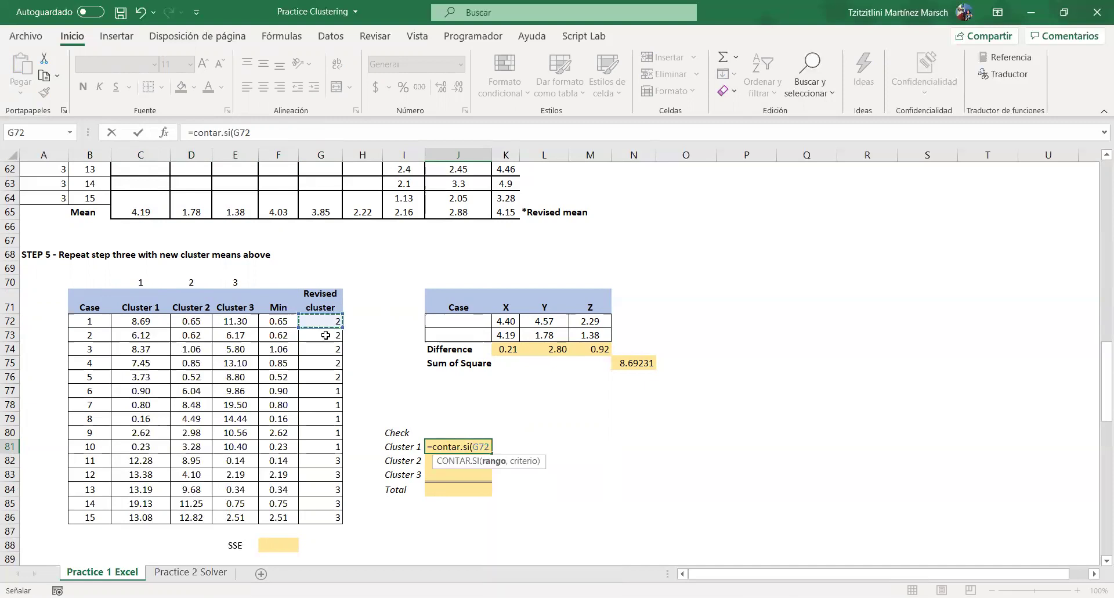
pyautogui.hotkey('ctrl', 'shift', 'Down')
pyautogui.press('F4')
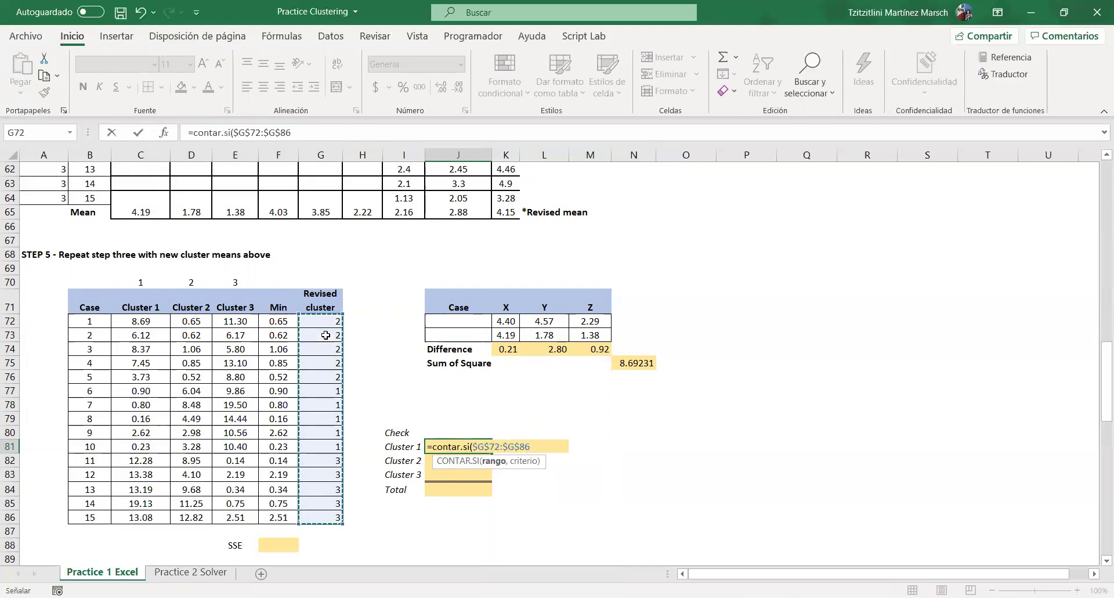
pyautogui.write(',1)')
pyautogui.press('Return')
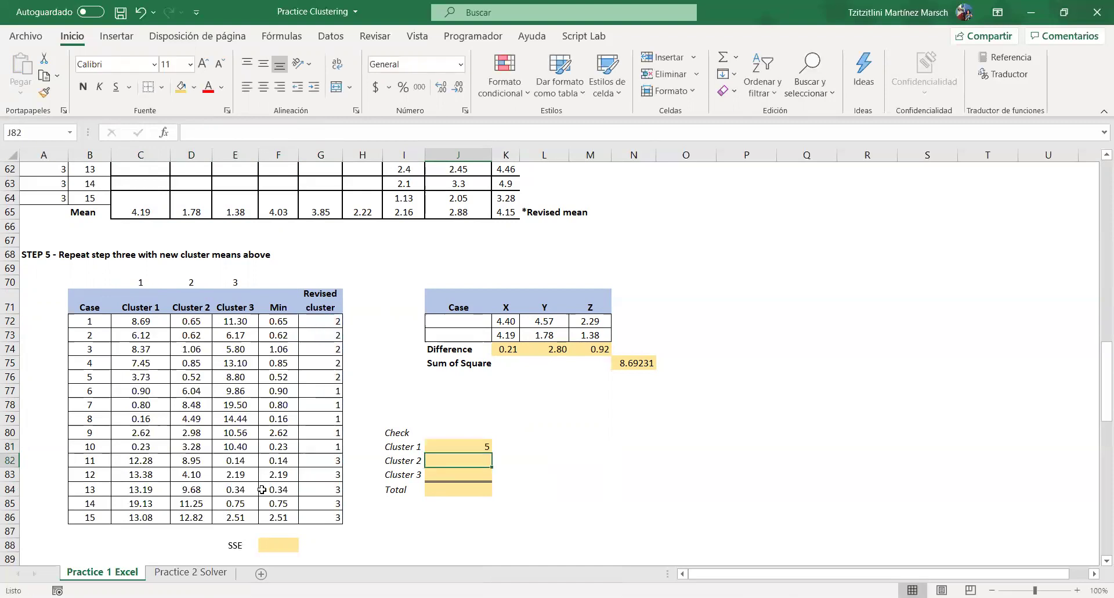
# Step: Fill the count formula from J81 down to J83 and adjust the cluster criterion in the copied formulas
pyautogui.click(467, 446)
pyautogui.moveTo(491, 451); pyautogui.dragTo(491, 478)
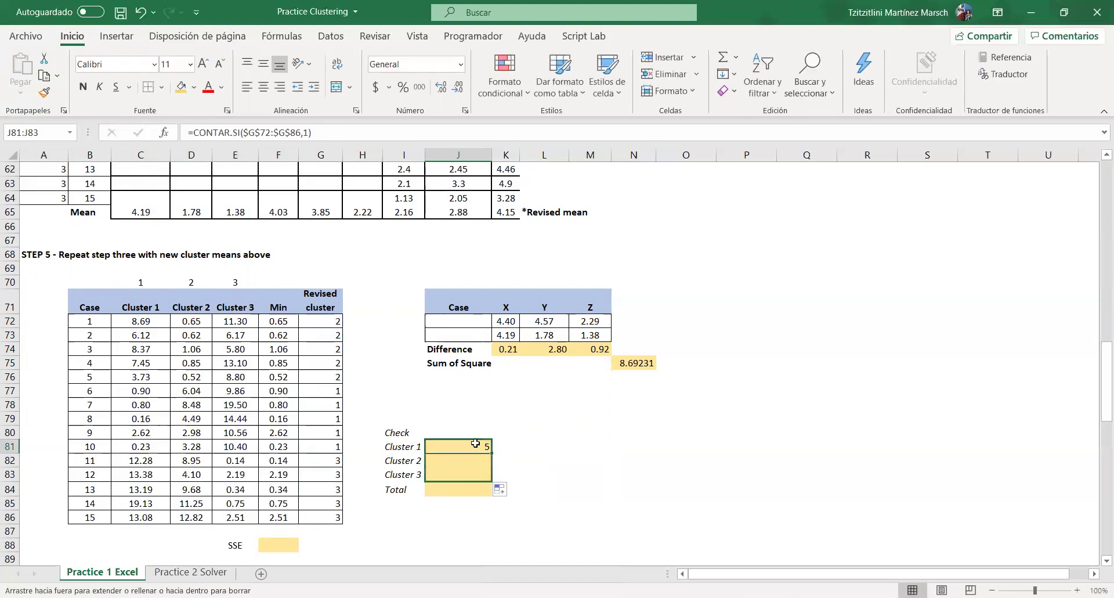
pyautogui.press('Down')
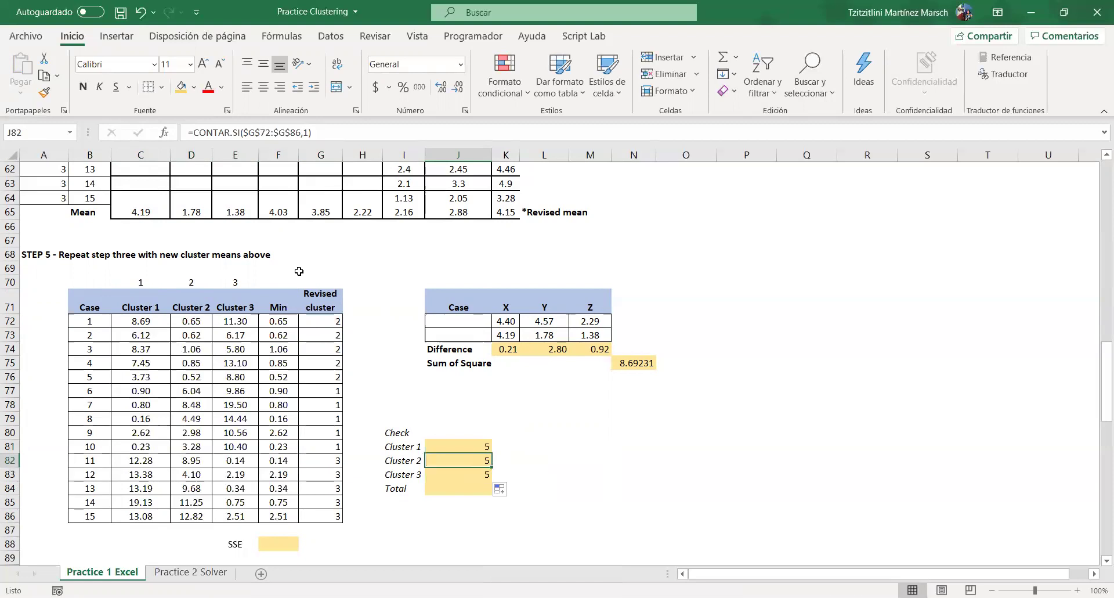
pyautogui.press('Down')
pyautogui.click(308, 133)
pyautogui.press('Return')
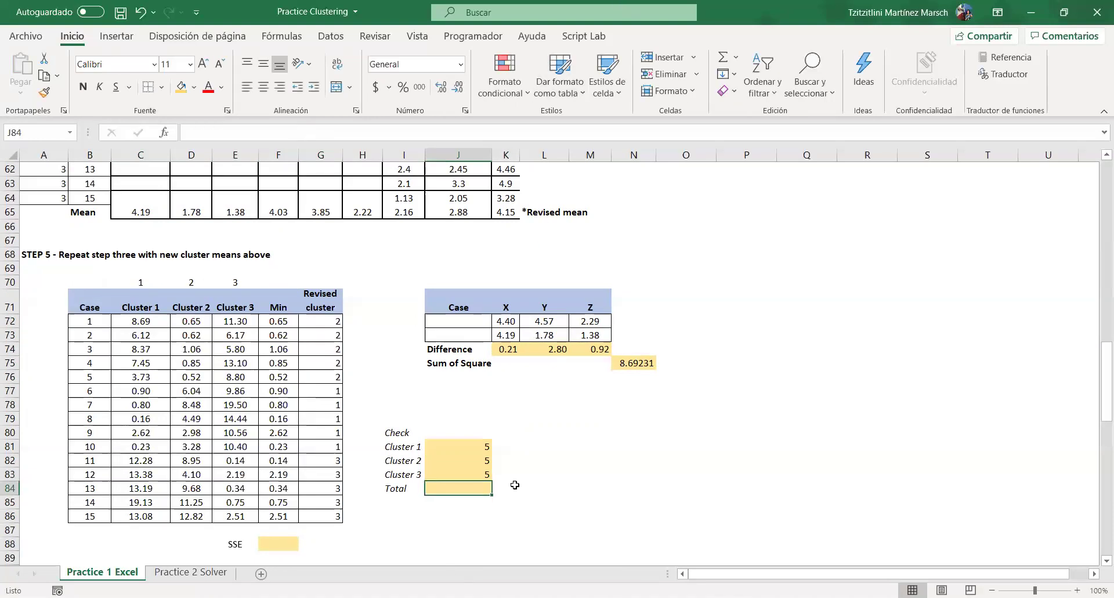
# Step: Calculate the Step 5 SSE in F88 by summing the minimum distances in the Min column with AutoSum
pyautogui.scroll(13, 474, 482)
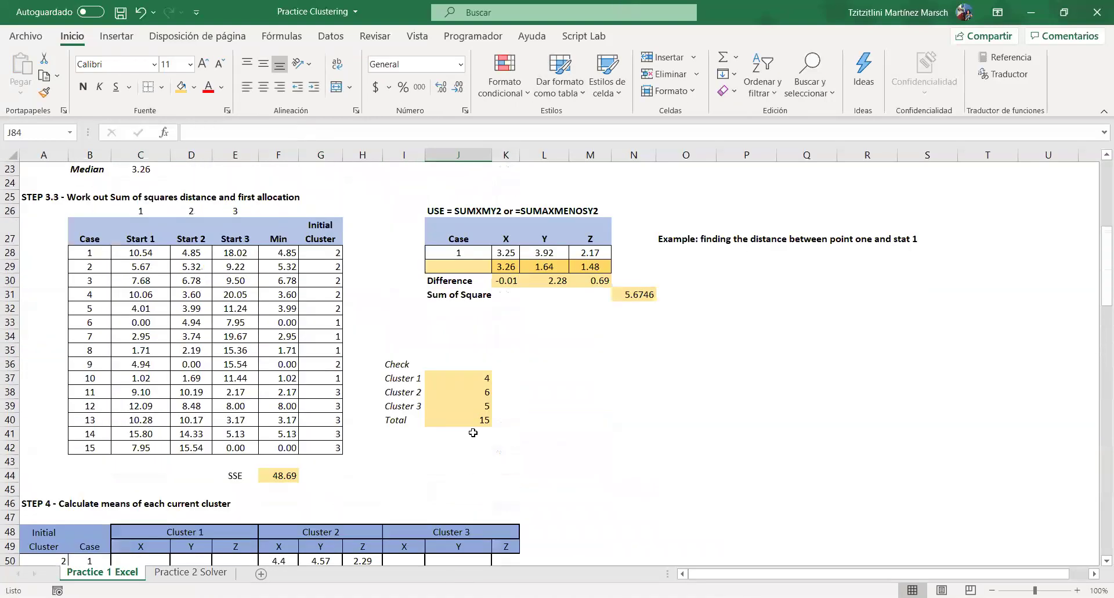
pyautogui.scroll(-6, 533, 425)
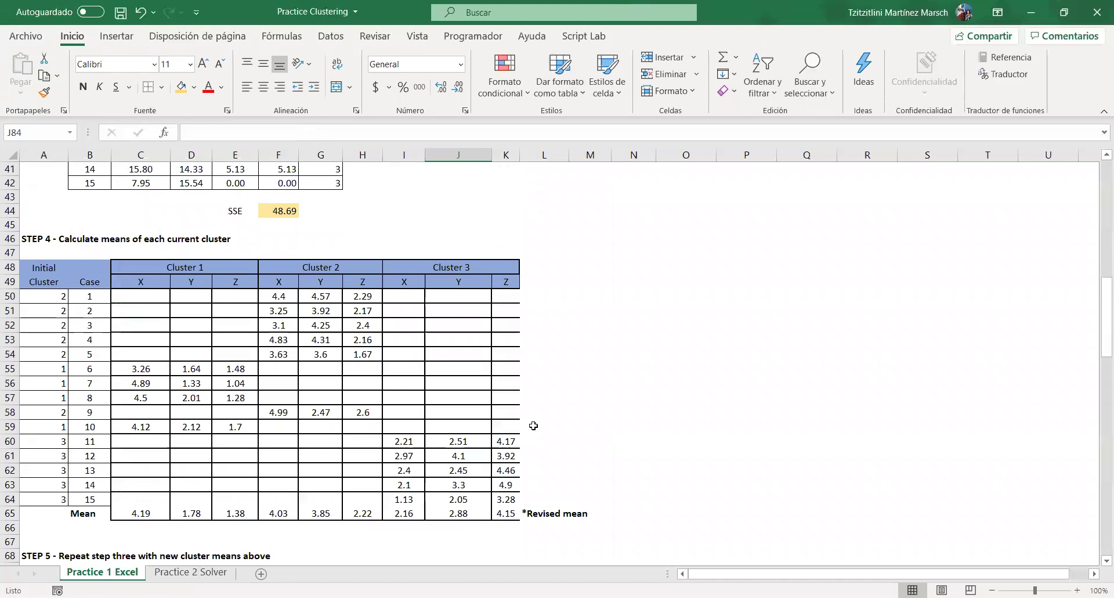
pyautogui.scroll(-5, 534, 425)
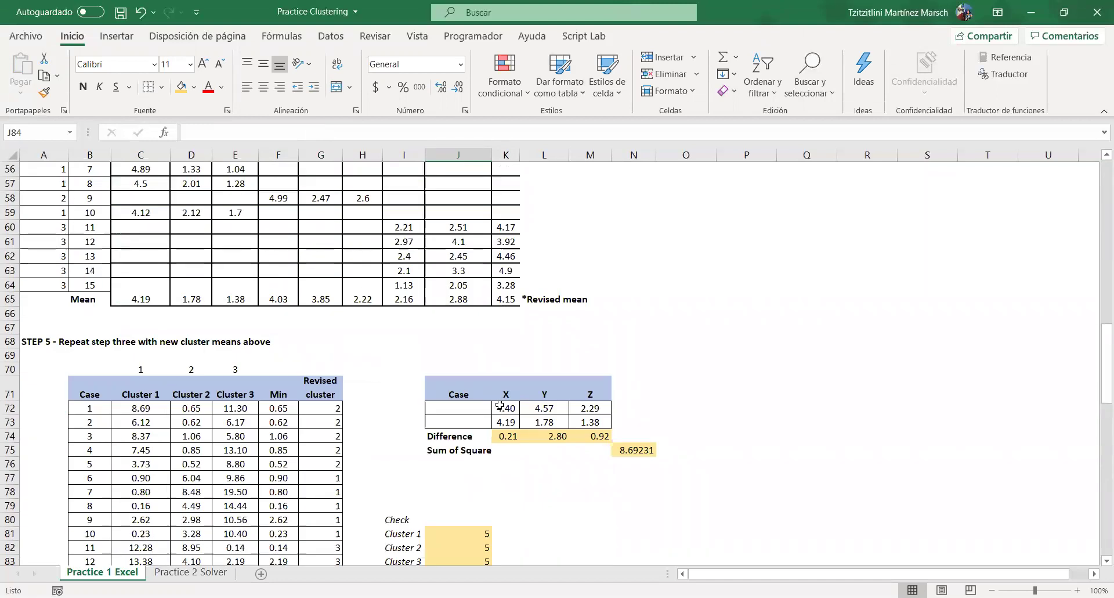
pyautogui.scroll(-5, 499, 405)
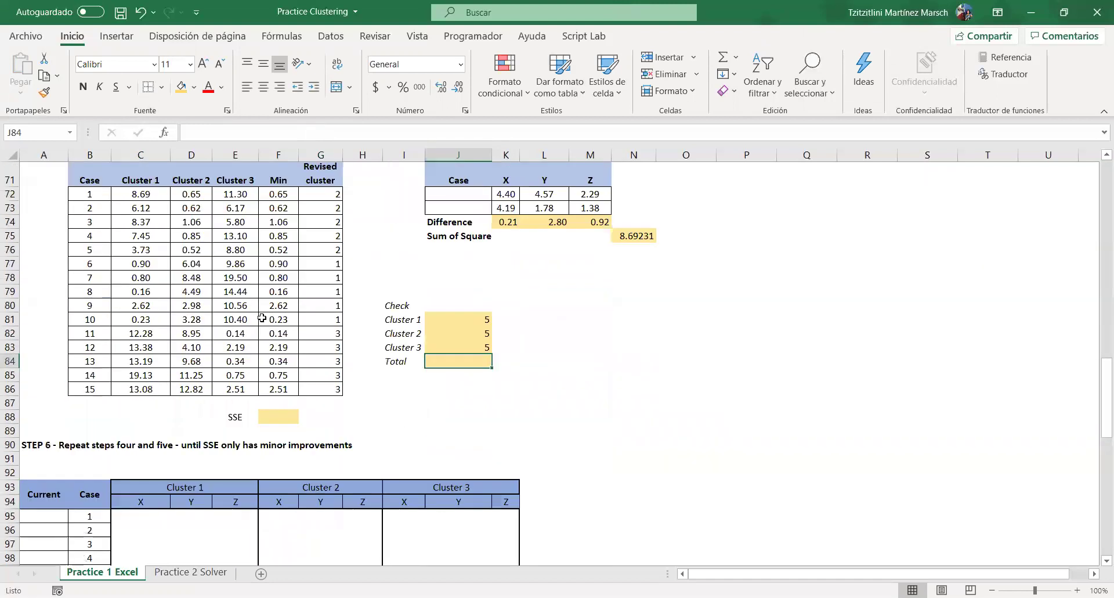
pyautogui.click(284, 417)
pyautogui.click(719, 61)
pyautogui.press('Return')
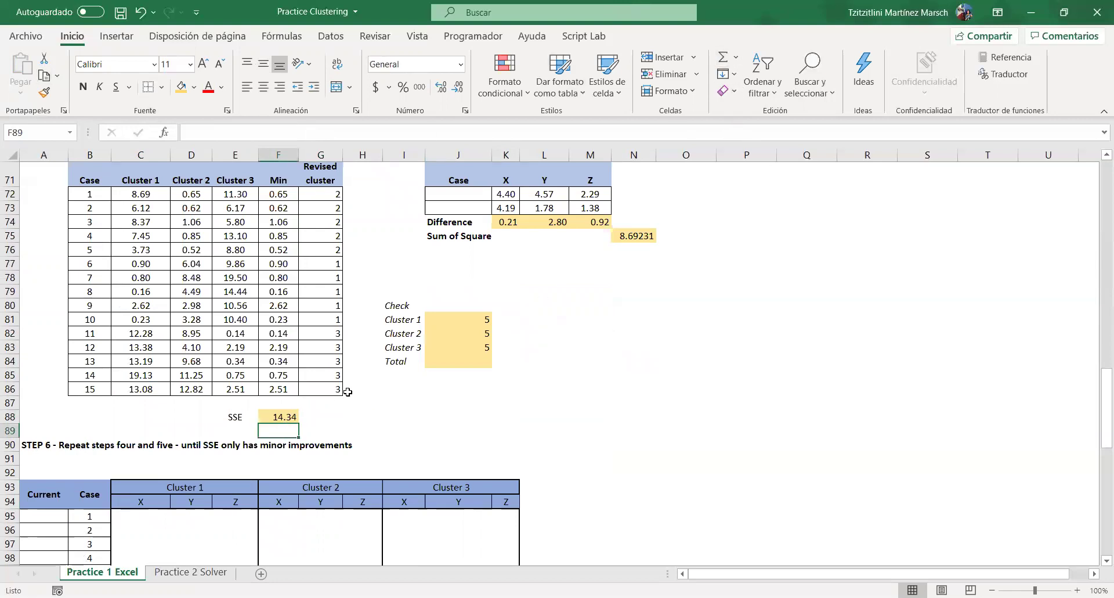
# Step: Link the Current cell of case 1 in the Step 6 table, A95, to its revised cluster in G72
pyautogui.scroll(15, 348, 392)
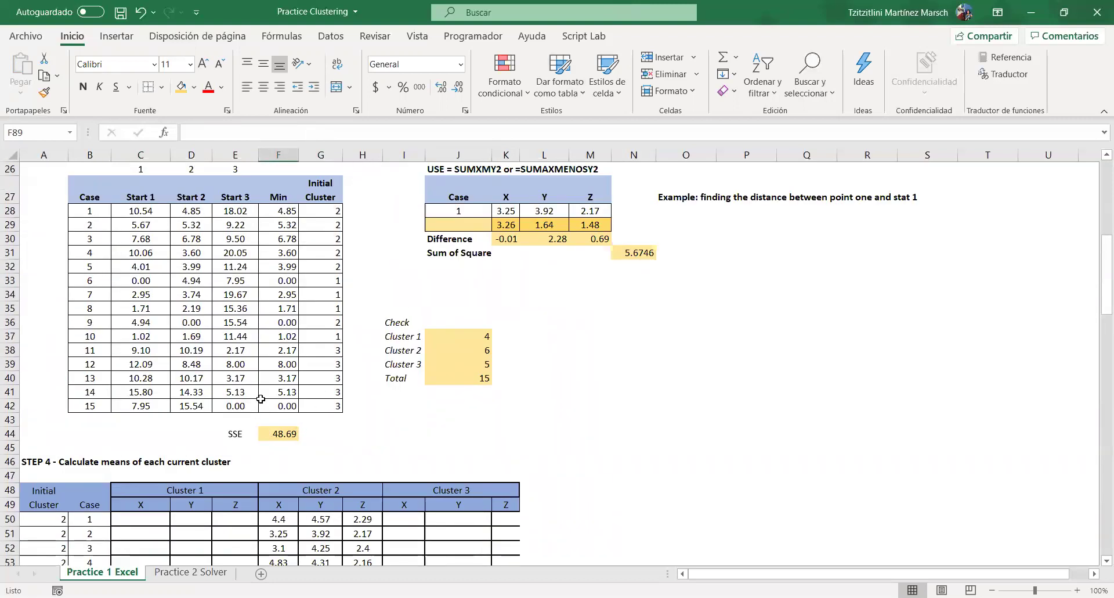
pyautogui.scroll(-10, 264, 397)
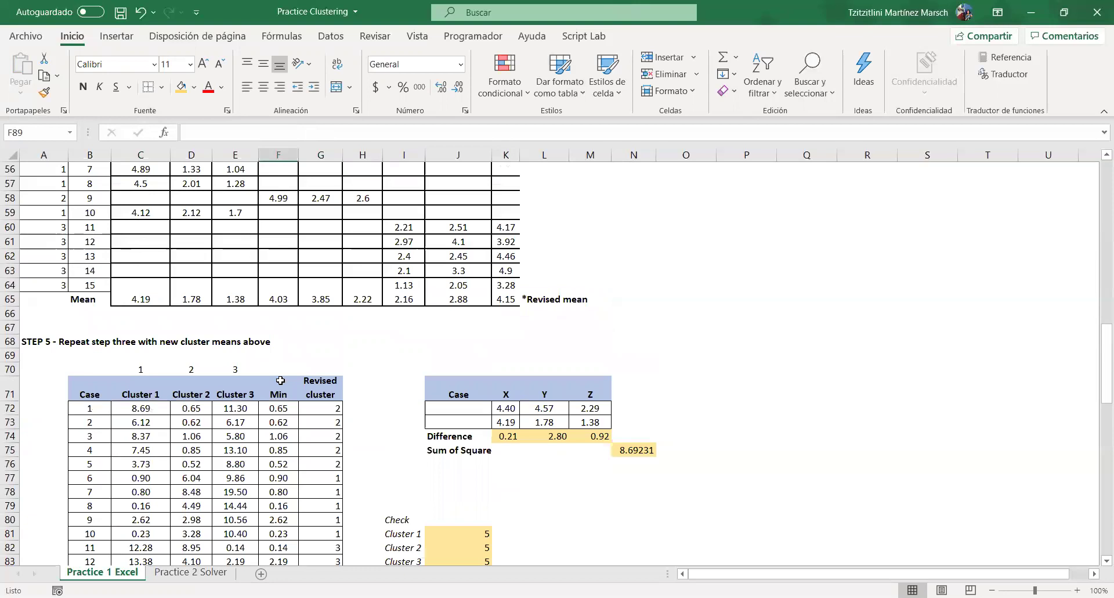
pyautogui.scroll(-6, 280, 381)
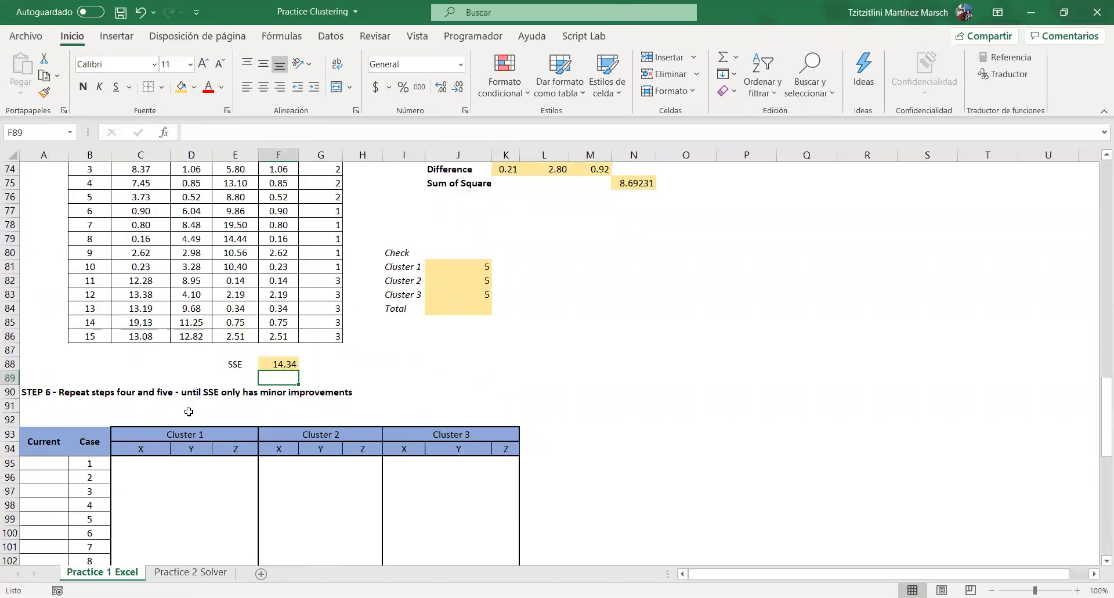
pyautogui.click(27, 452)
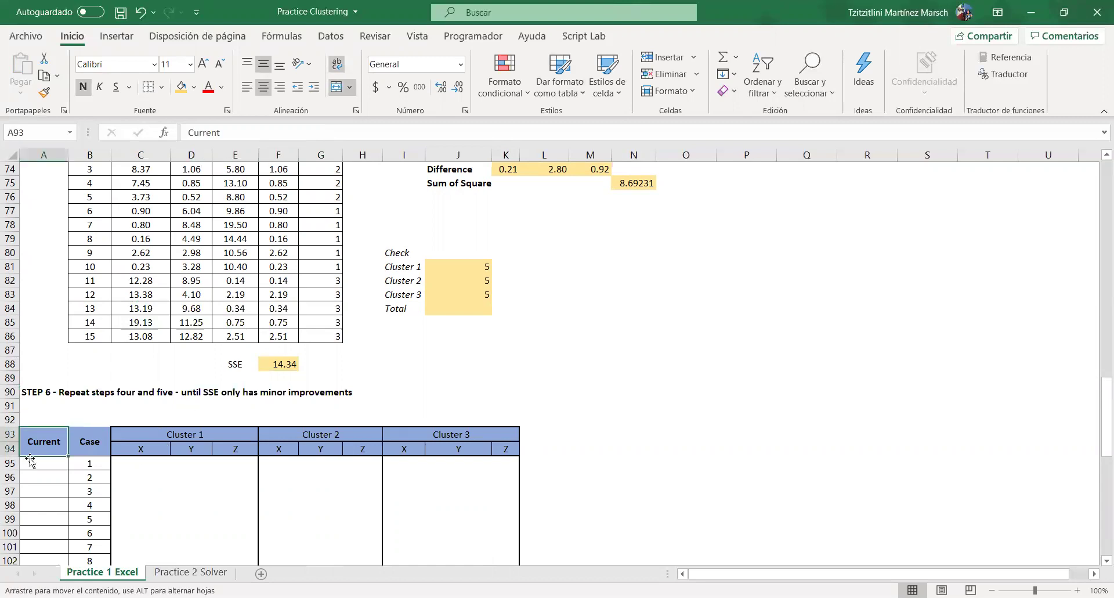
pyautogui.click(33, 464)
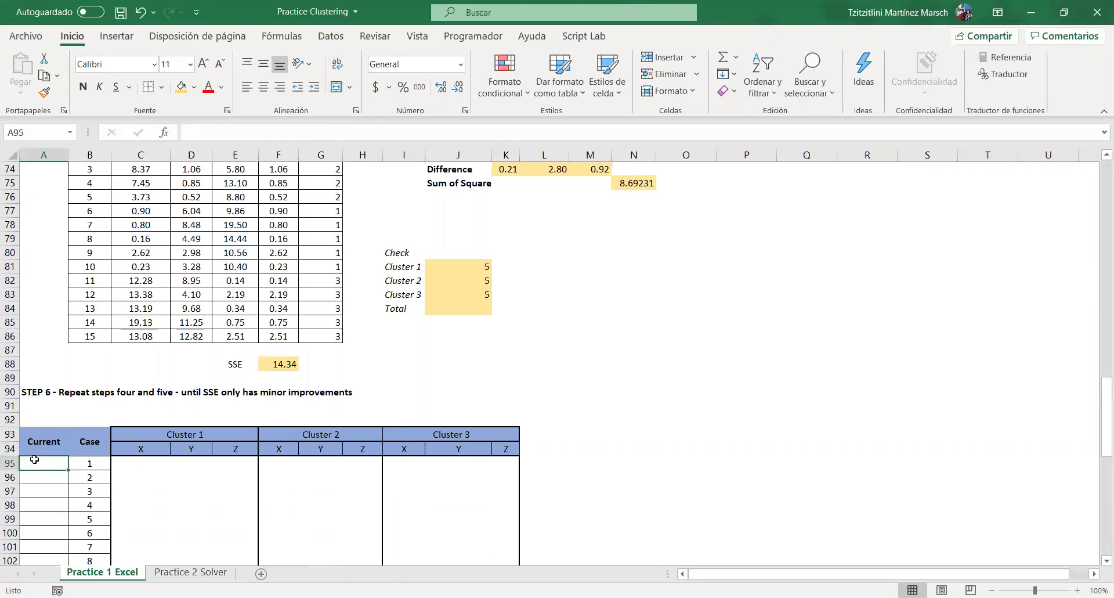
pyautogui.write('=')
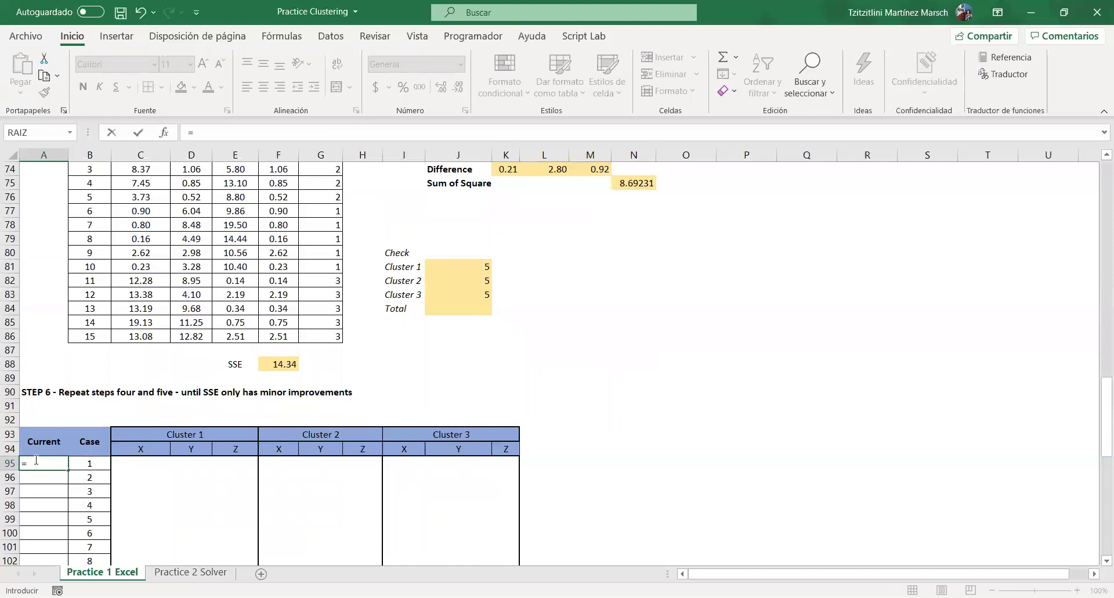
pyautogui.scroll(6, 68, 425)
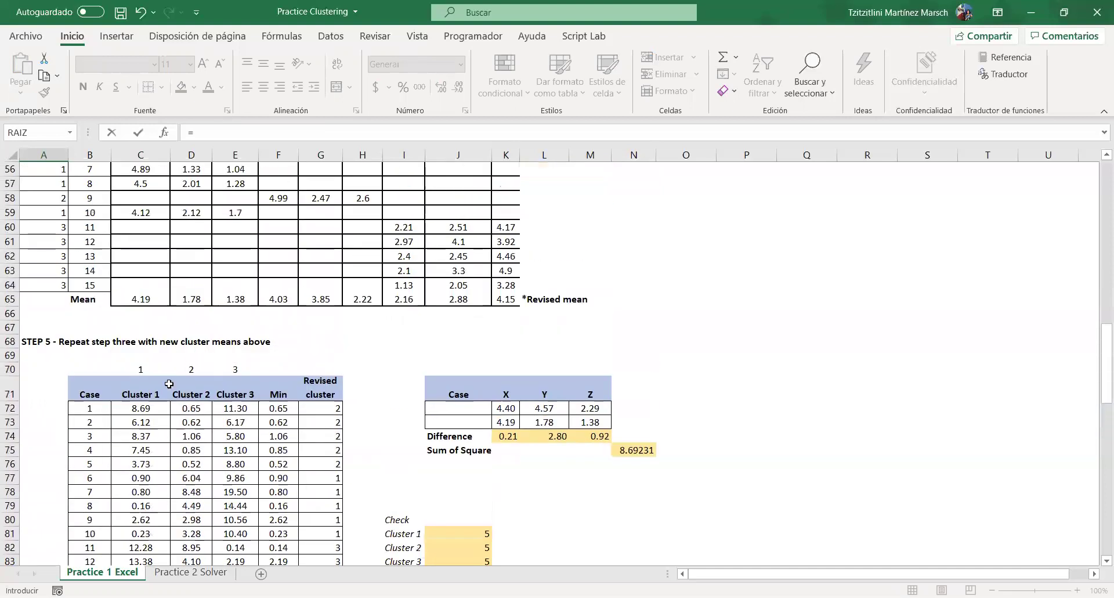
pyautogui.click(334, 408)
pyautogui.press('Return')
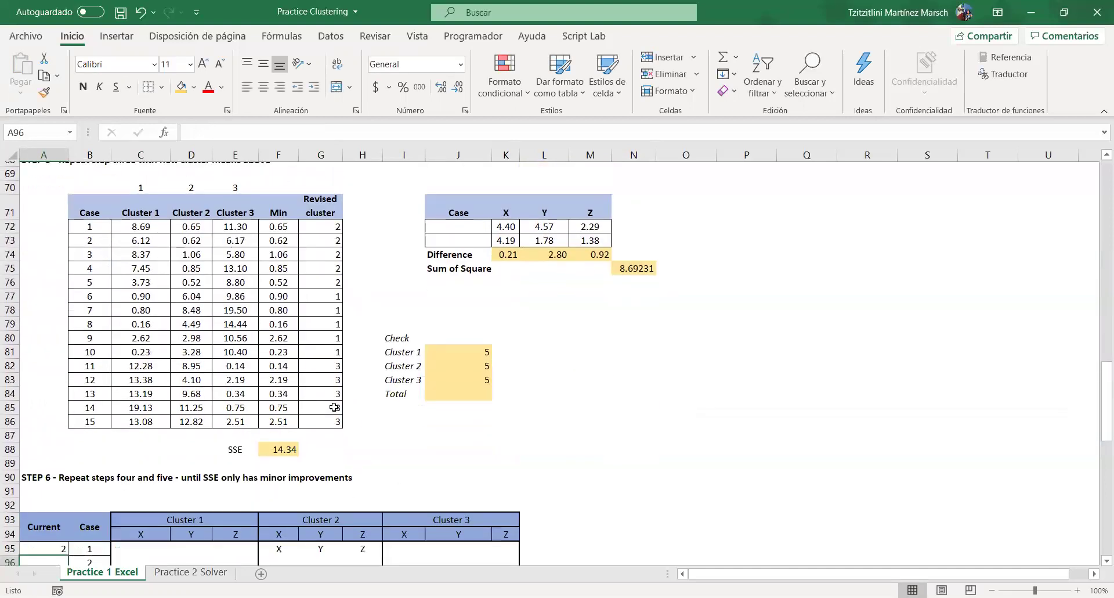
# Step: Fill the Current cluster link from A95 down to A109 for all 15 cases in the Step 6 table
pyautogui.press('Up')
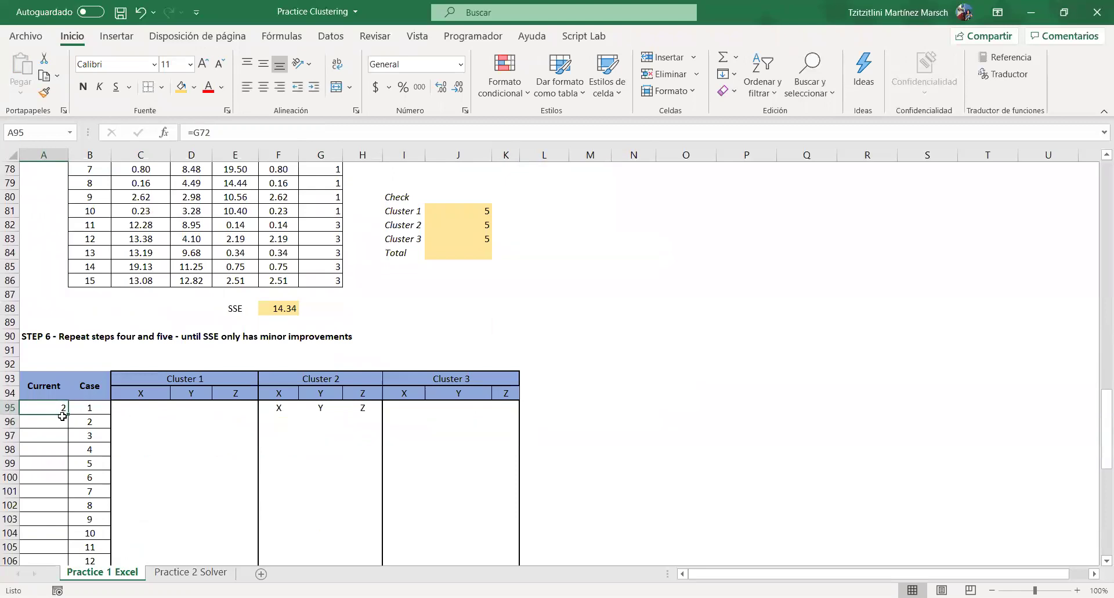
pyautogui.moveTo(68, 413); pyautogui.dragTo(53, 529)
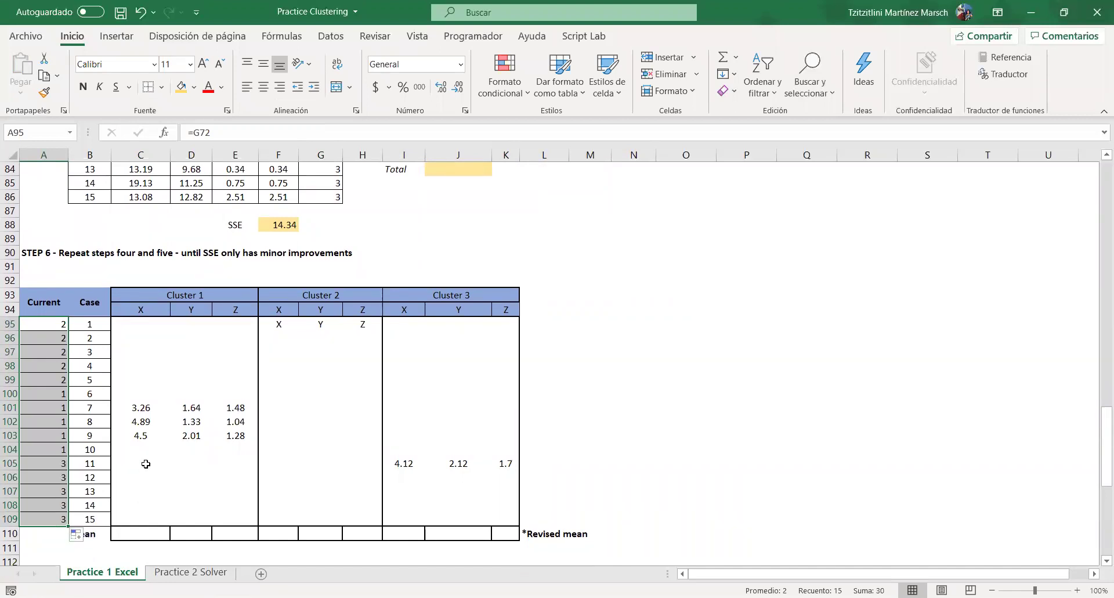
# Step: Clear the leftover contents of the Cluster 1, Cluster 2 and Cluster 3 columns in C95:K109
pyautogui.click(134, 405)
pyautogui.hotkey('shift', 'Down')
pyautogui.moveTo(145, 422); pyautogui.dragTo(149, 433)
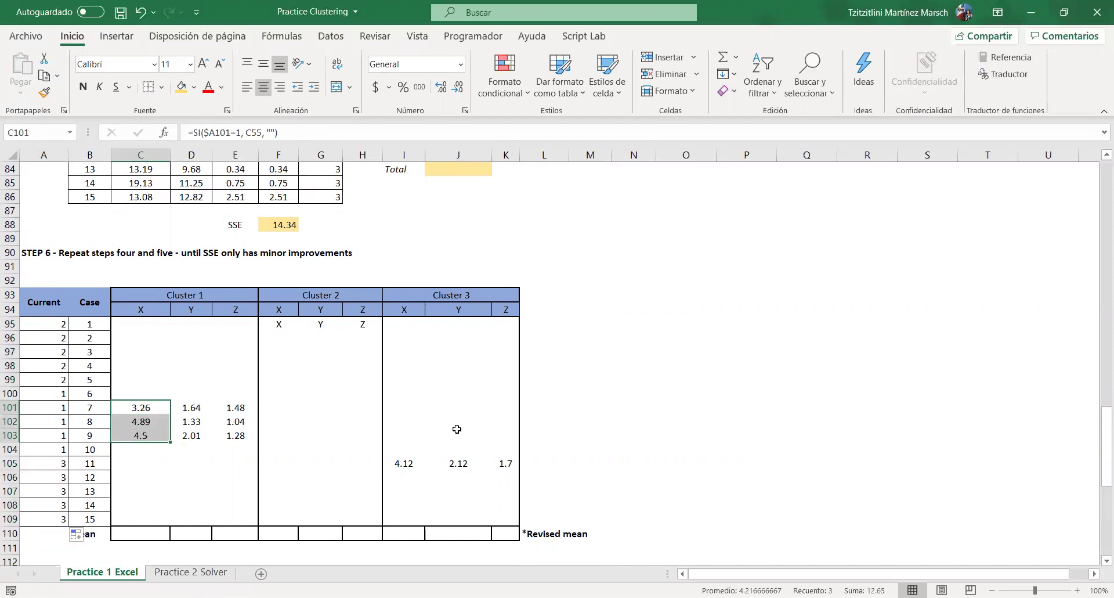
pyautogui.click(220, 393)
pyautogui.moveTo(406, 365); pyautogui.dragTo(502, 378)
pyautogui.click(307, 381)
pyautogui.click(333, 453)
pyautogui.click(328, 477)
pyautogui.moveTo(274, 324); pyautogui.dragTo(505, 519)
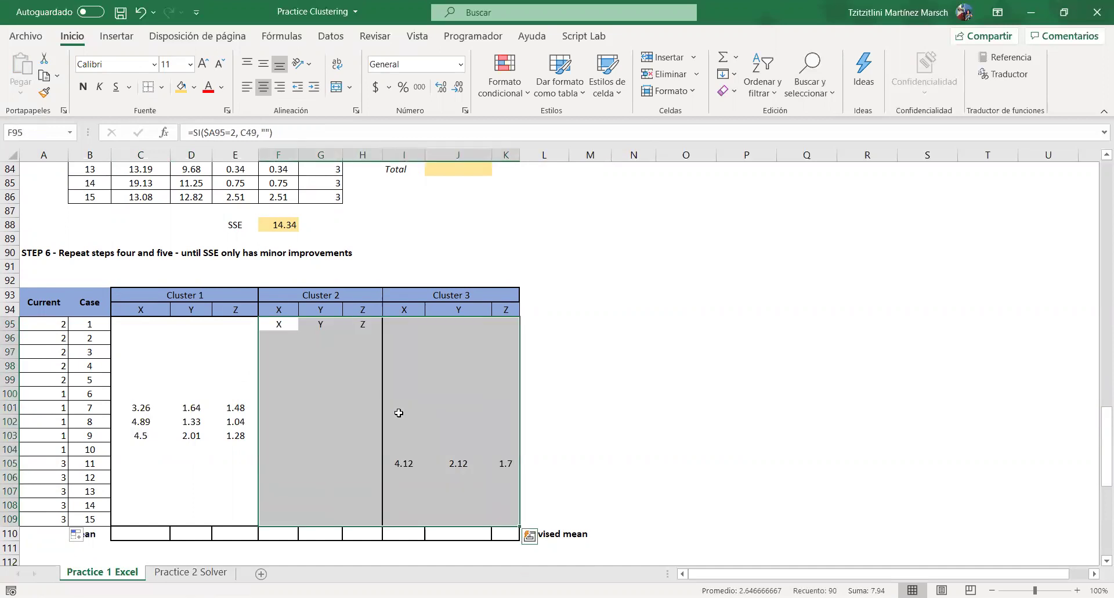
pyautogui.press('Delete')
pyautogui.moveTo(134, 323); pyautogui.dragTo(260, 519)
pyautogui.press('Delete')
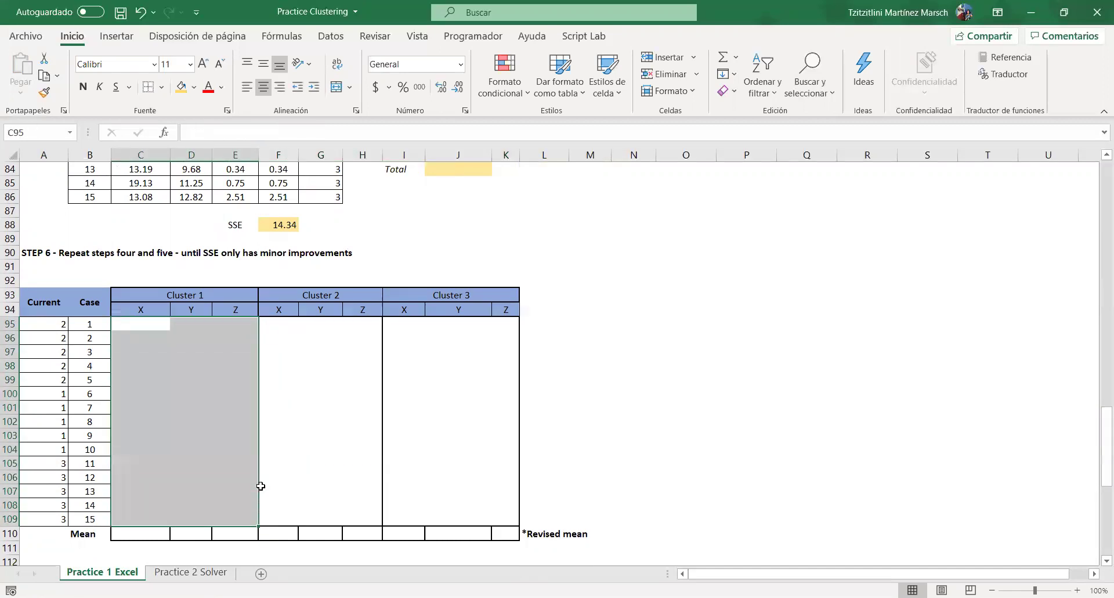
pyautogui.click(160, 474)
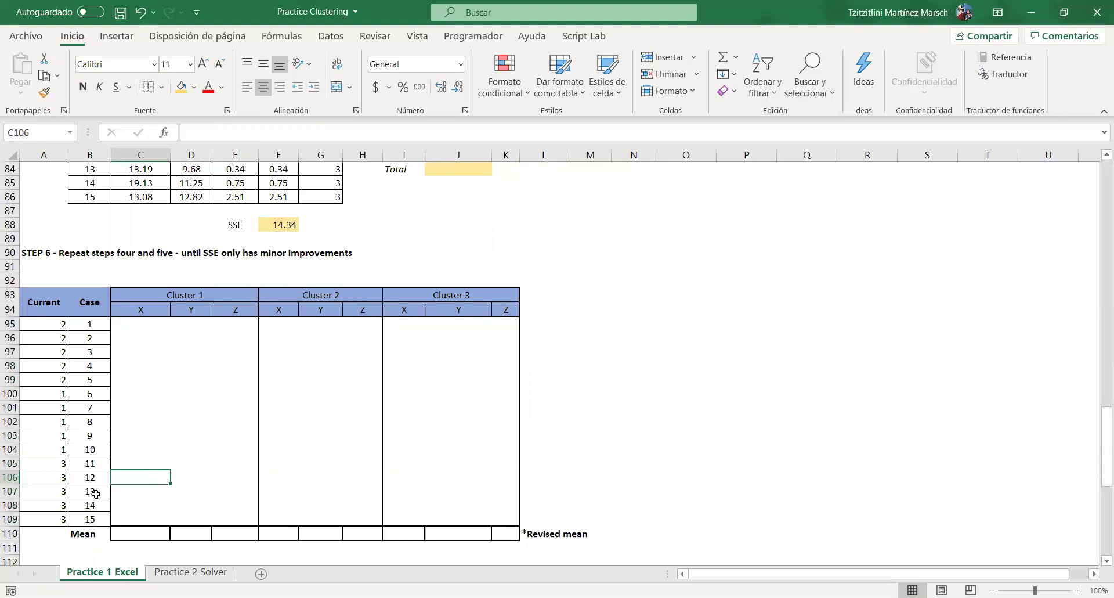
# Step: Total the three cluster counts of the Step 5 check in J84 with AutoSum
pyautogui.click(145, 323)
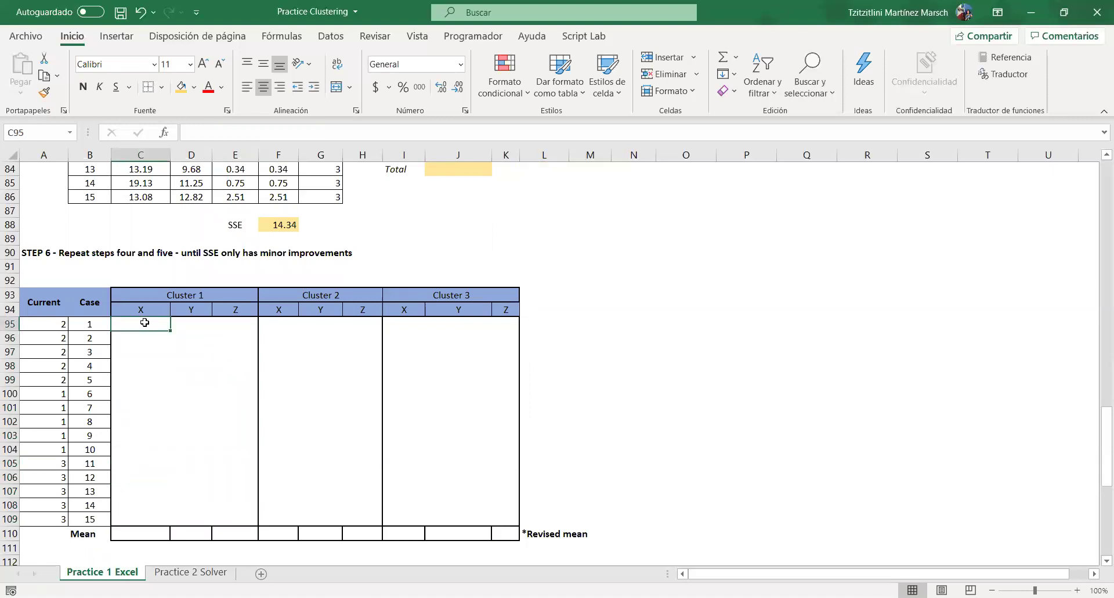
pyautogui.scroll(4, 88, 401)
pyautogui.scroll(-1, 57, 465)
pyautogui.scroll(2, 64, 464)
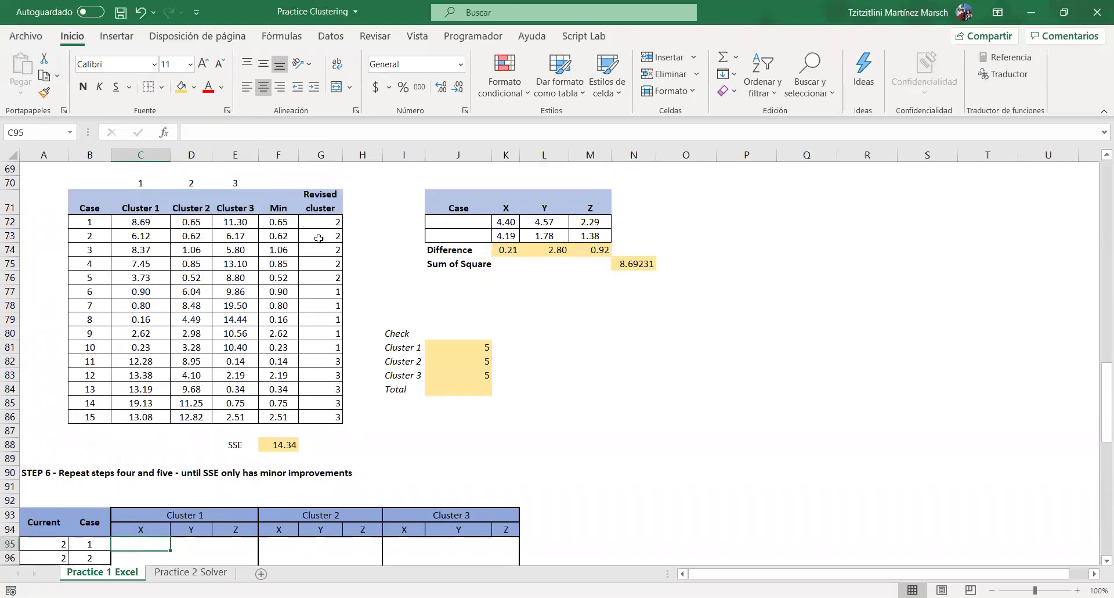
pyautogui.scroll(-4, 290, 371)
pyautogui.click(474, 200)
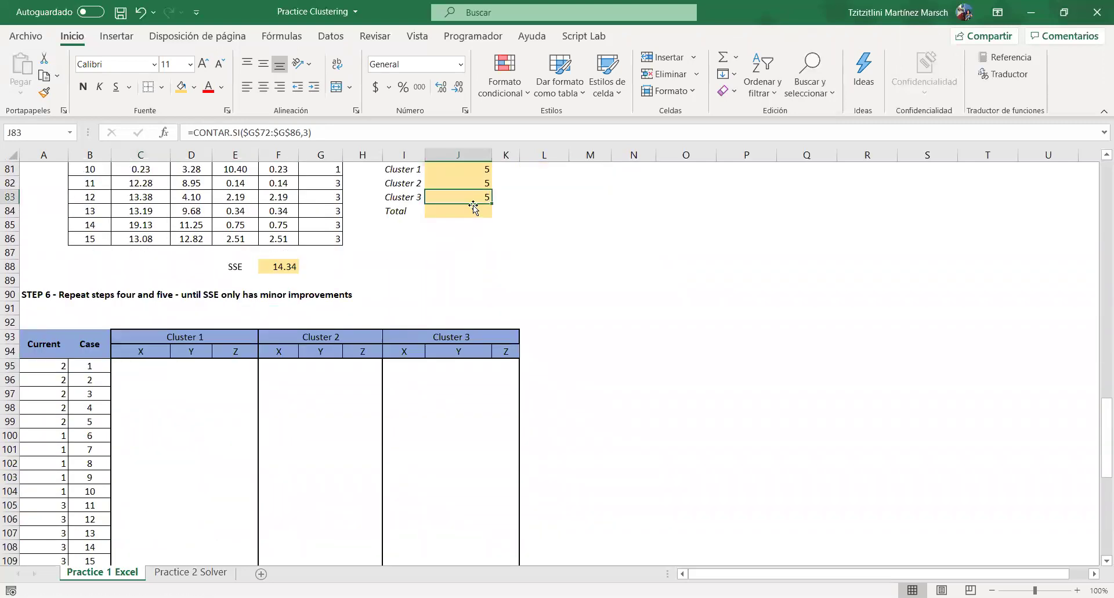
pyautogui.click(475, 213)
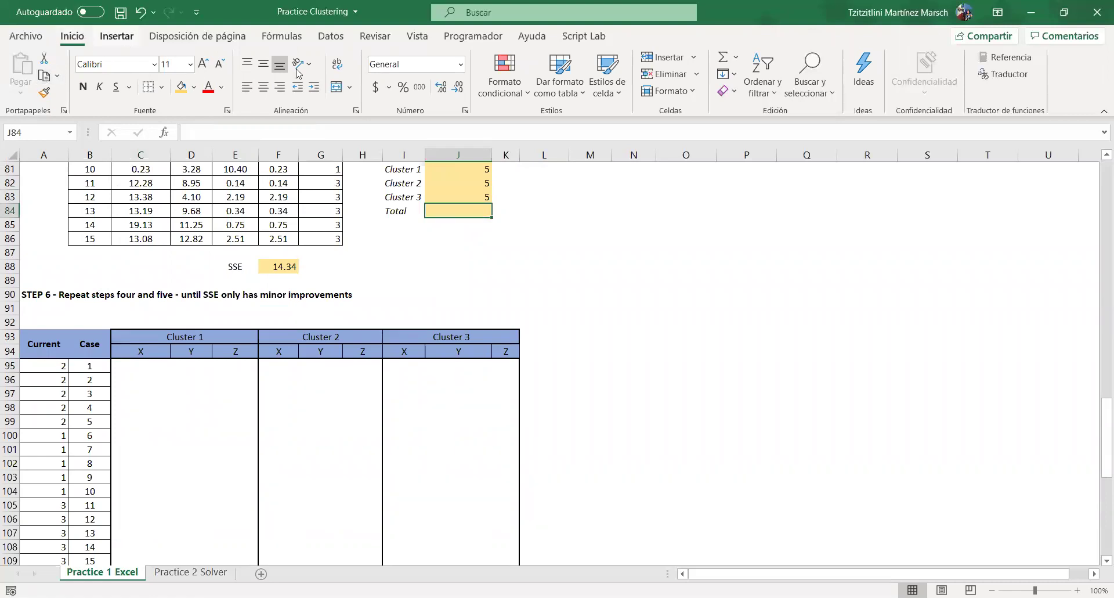
pyautogui.doubleClick(723, 57)
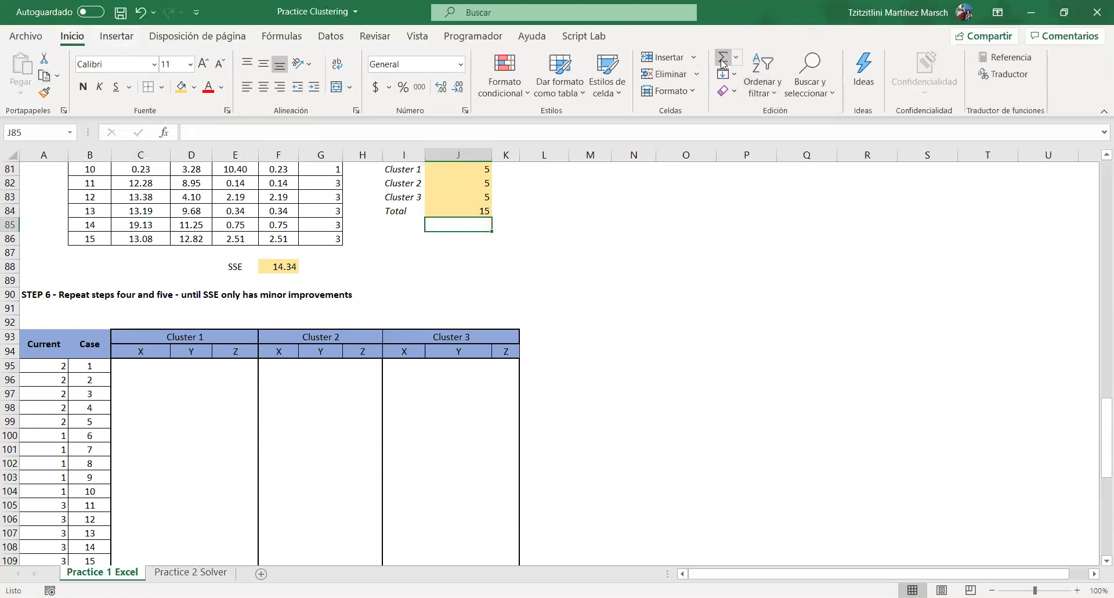
# Step: Write the formula =SI(A95=1, C4, "") in C95 to pull case 1's X value when it belongs to Cluster 1
pyautogui.click(135, 365)
pyautogui.write('=s')
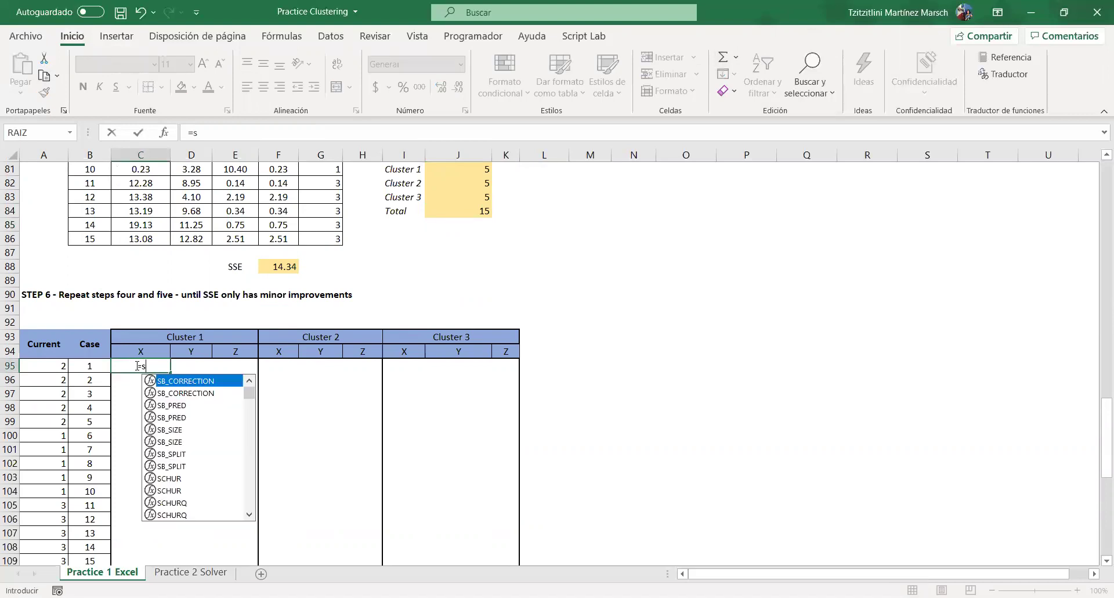
pyautogui.write('i(')
pyautogui.click(60, 367)
pyautogui.write('=1,')
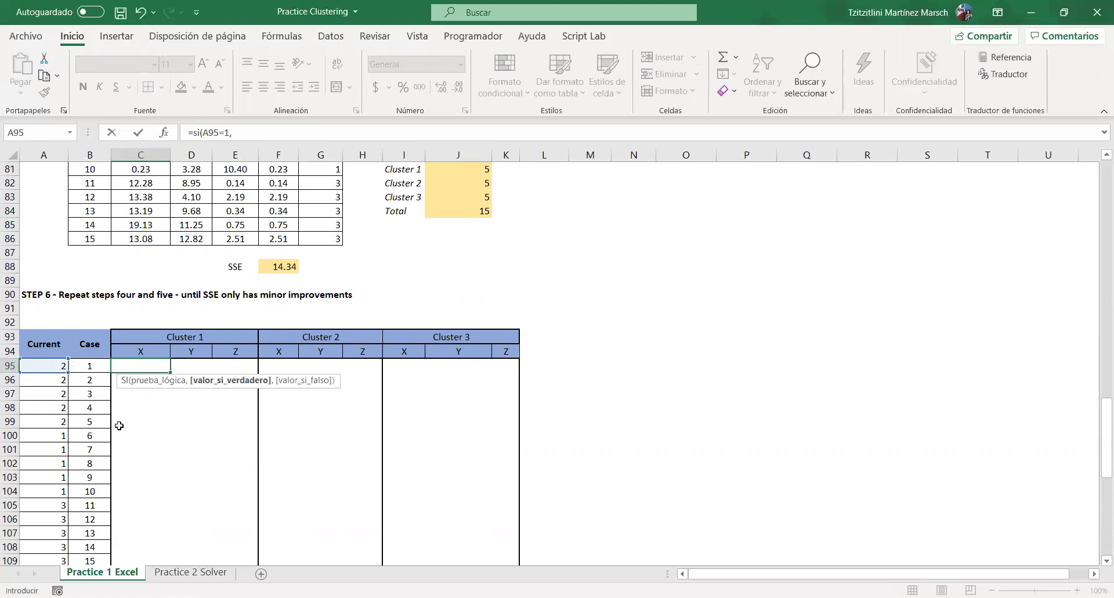
pyautogui.scroll(20, 119, 425)
pyautogui.click(151, 210)
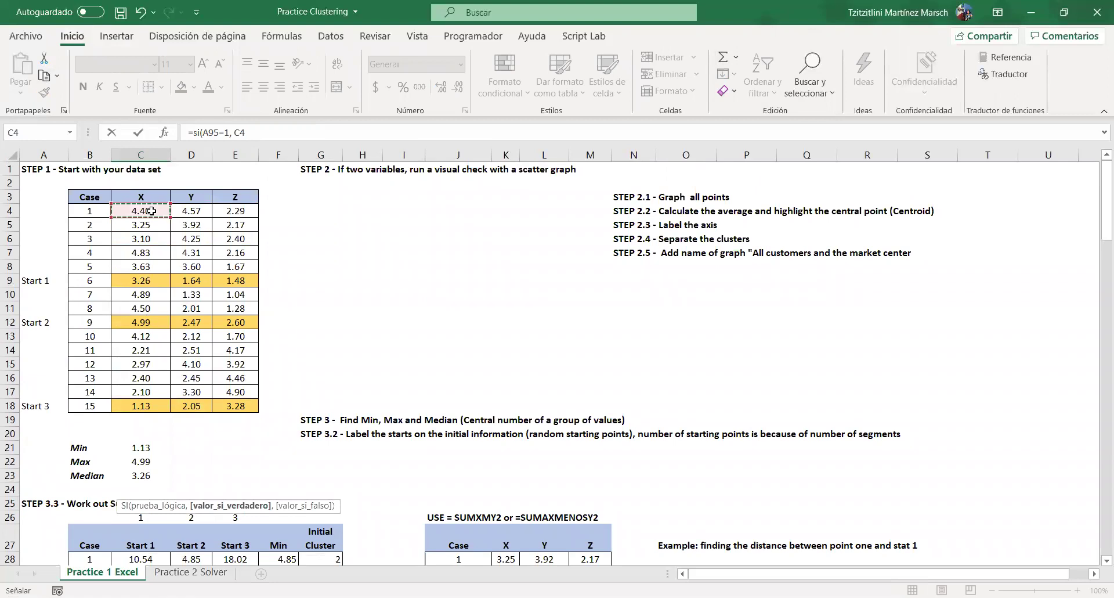
pyautogui.write(', "")')
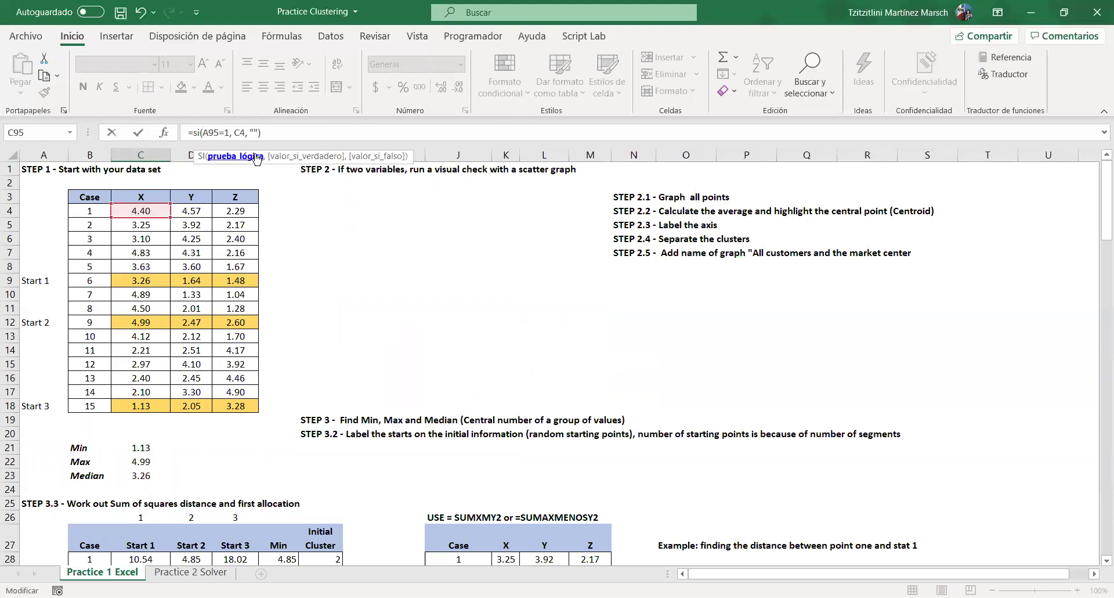
# Step: Lock column A in the C95 condition as $A95 and fill the formula through C95:E109
pyautogui.press('F4')
pyautogui.press('F4')
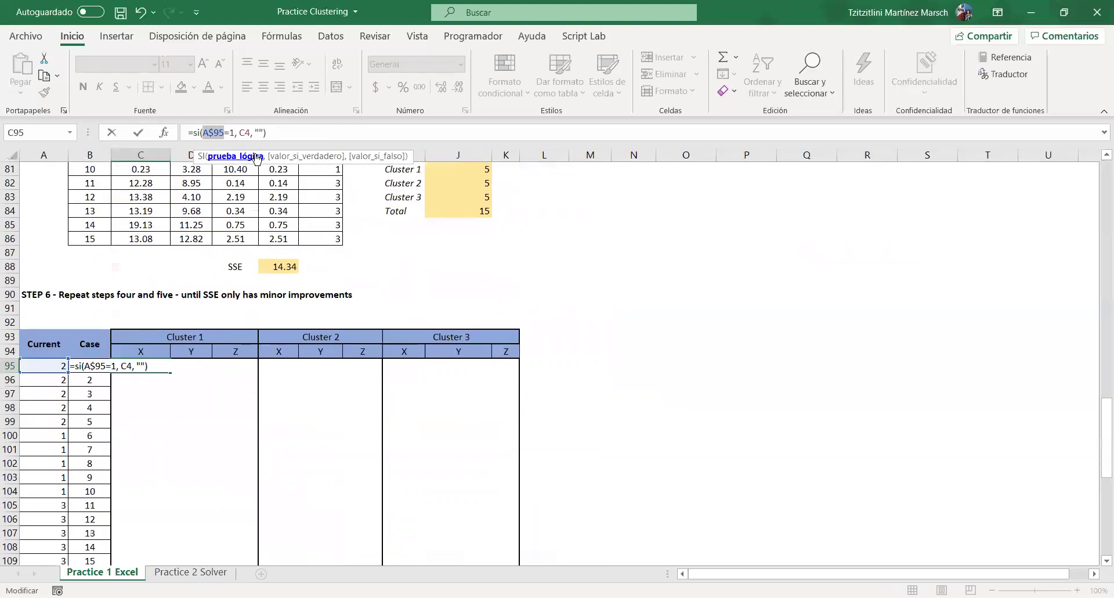
pyautogui.press('Return')
pyautogui.click(123, 361)
pyautogui.moveTo(172, 373); pyautogui.dragTo(248, 564)
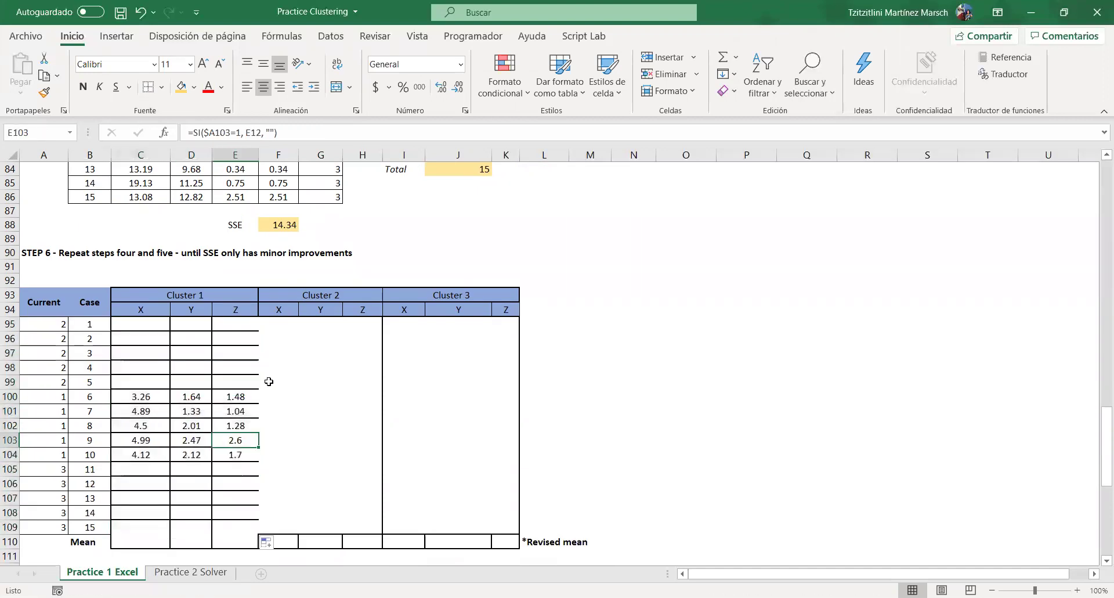
# Step: Copy the case 1 formulas of Cluster 1 in C95:E95 to the Cluster 2 cells starting at F95
pyautogui.click(286, 325)
pyautogui.moveTo(134, 327); pyautogui.dragTo(226, 324)
pyautogui.hotkey('ctrl', 'c')
pyautogui.click(294, 323)
pyautogui.hotkey('ctrl', 'v')
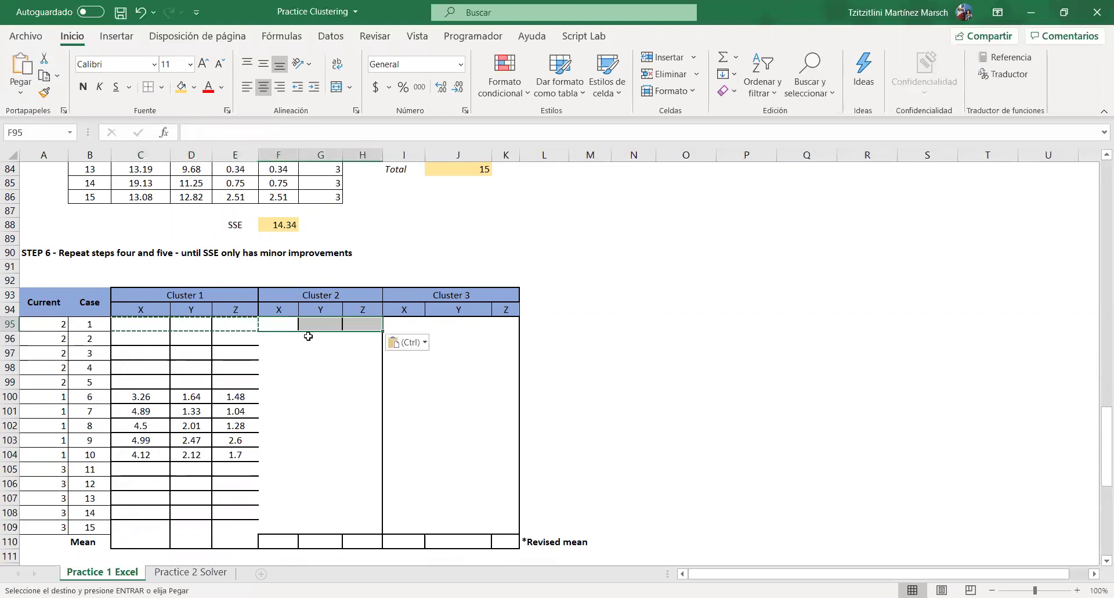
# Step: Change the F95 formula to =SI($A95=2, C4, "") and fill it through the Cluster 2 columns, F95:H109
pyautogui.click(294, 323)
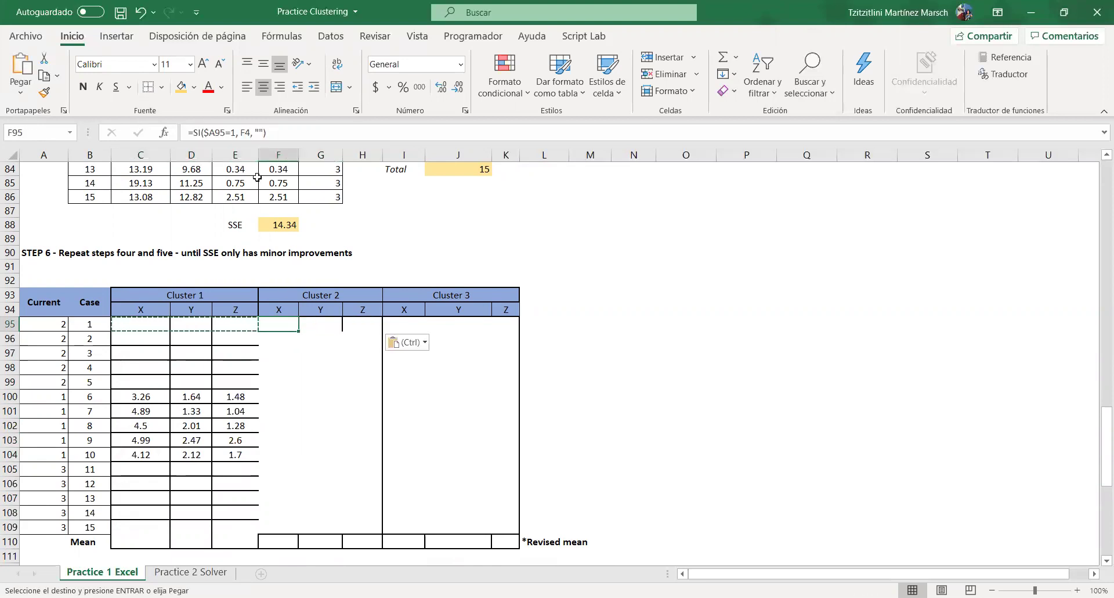
pyautogui.click(246, 134)
pyautogui.press('BackSpace')
pyautogui.write('c')
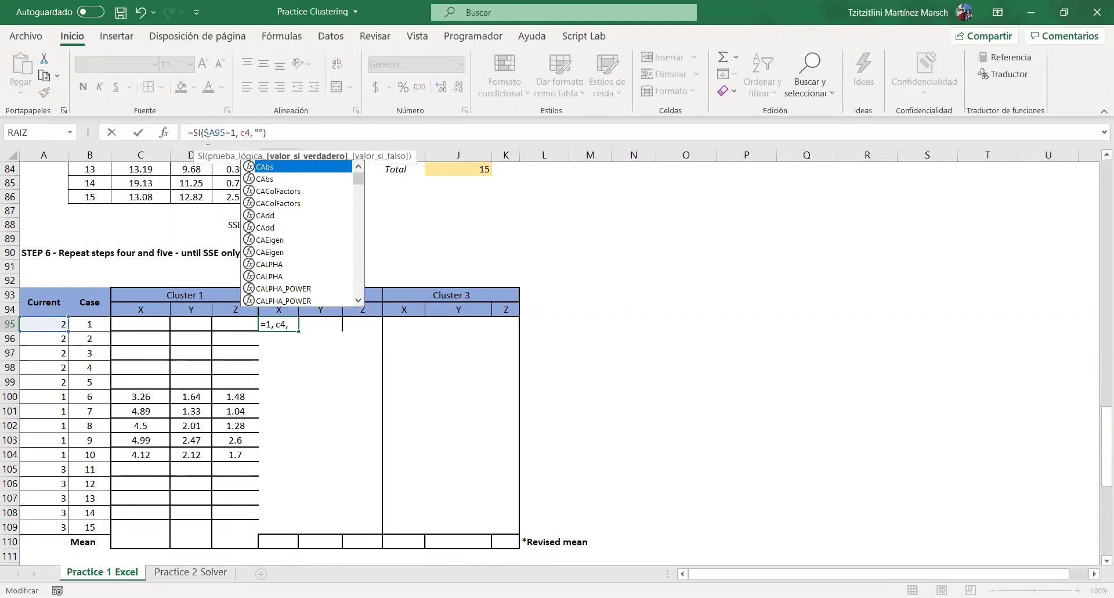
pyautogui.click(234, 134)
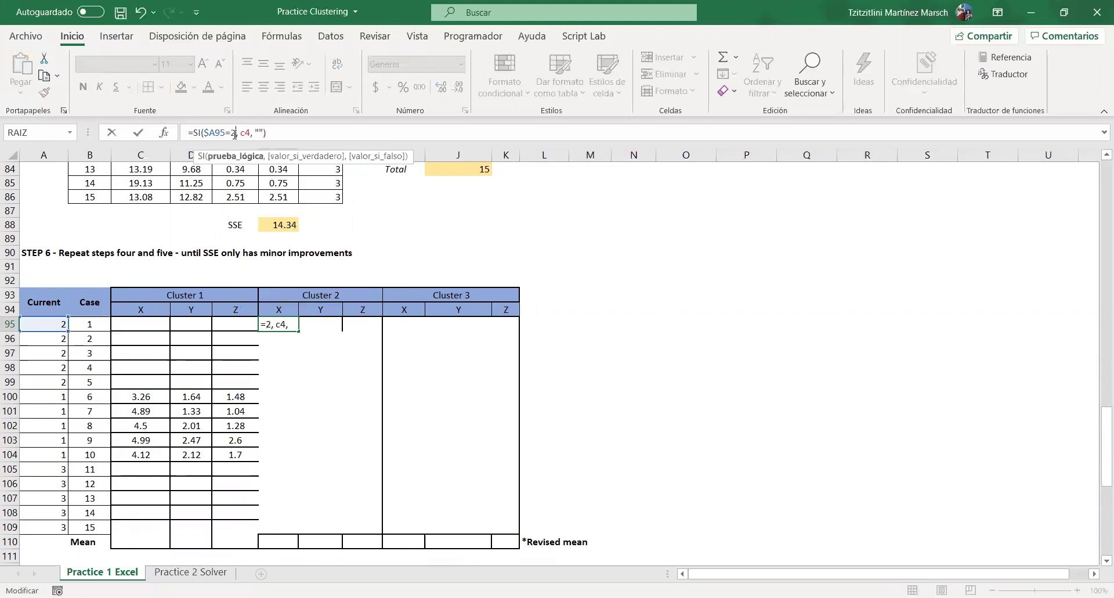
pyautogui.press('Return')
pyautogui.click(287, 327)
pyautogui.moveTo(299, 331); pyautogui.dragTo(363, 483)
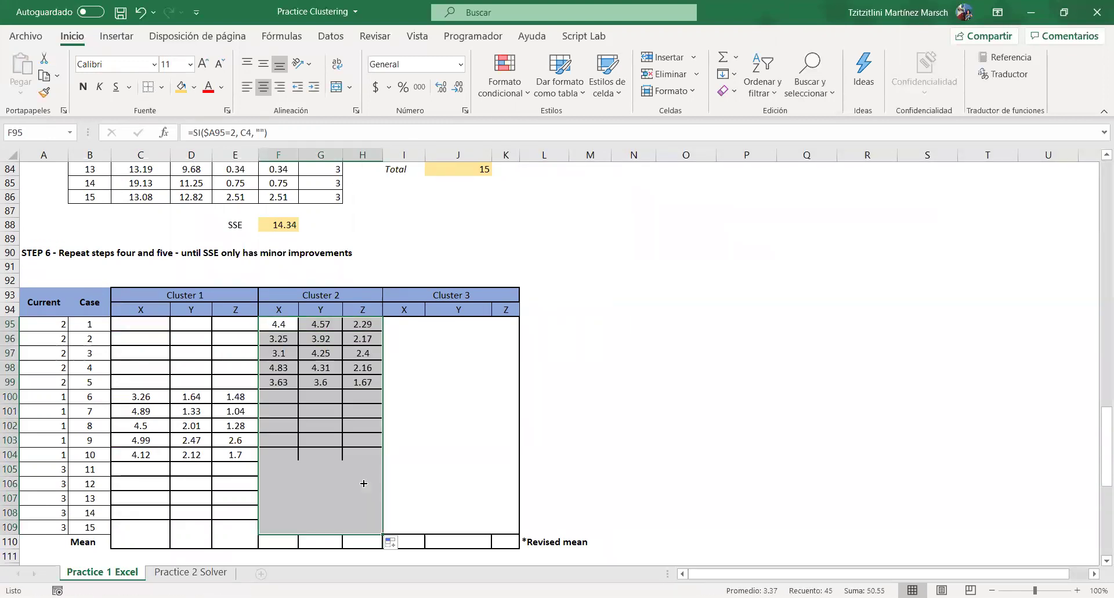
# Step: Copy the case 1 formulas of Cluster 2 in F95:H95 to the Cluster 3 cells starting at I95
pyautogui.click(406, 325)
pyautogui.moveTo(288, 326); pyautogui.dragTo(363, 326)
pyautogui.hotkey('ctrl', 'c')
pyautogui.click(396, 327)
pyautogui.hotkey('ctrl', 'v')
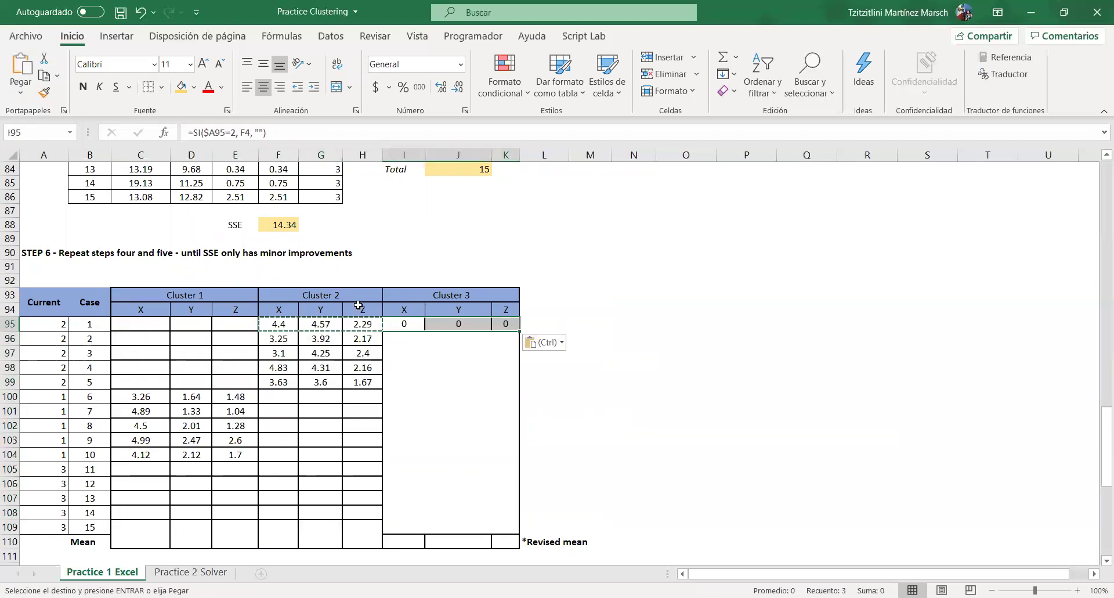
# Step: Change the I95 formula to =SI($A95=3, C4, "") and fill it through the Cluster 3 columns, I95:K109
pyautogui.click(234, 132)
pyautogui.press('BackSpace')
pyautogui.write('3')
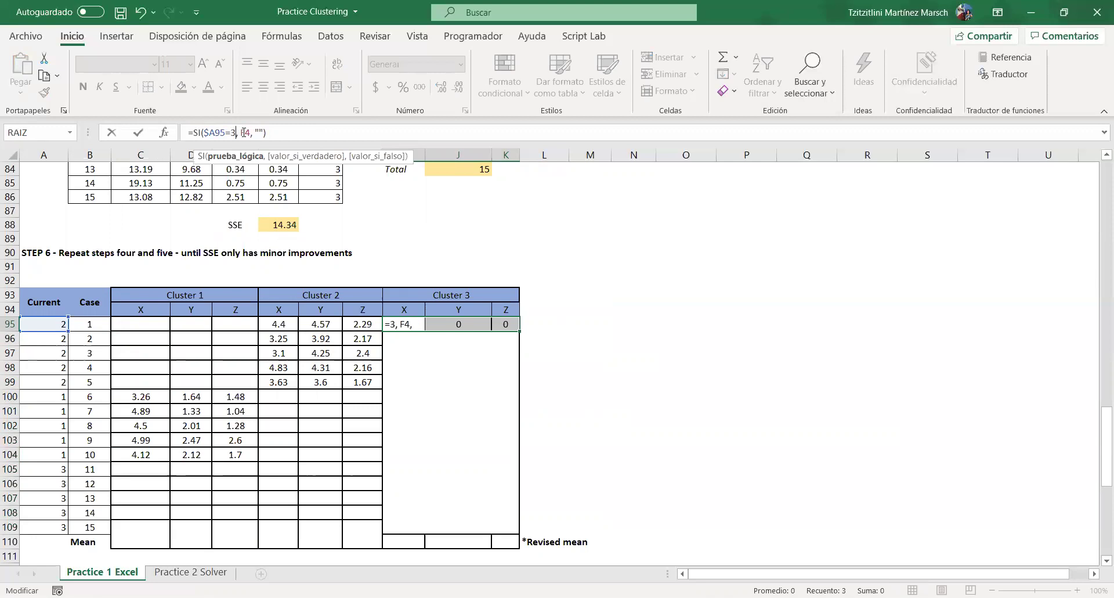
pyautogui.press('Tab')
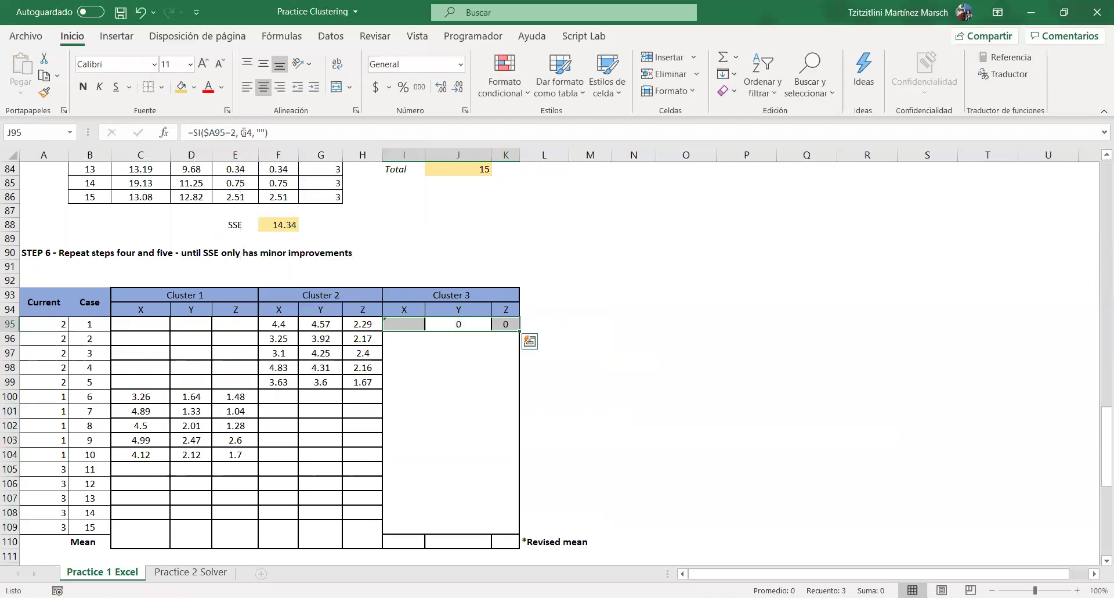
pyautogui.click(401, 323)
pyautogui.moveTo(424, 332); pyautogui.dragTo(531, 489)
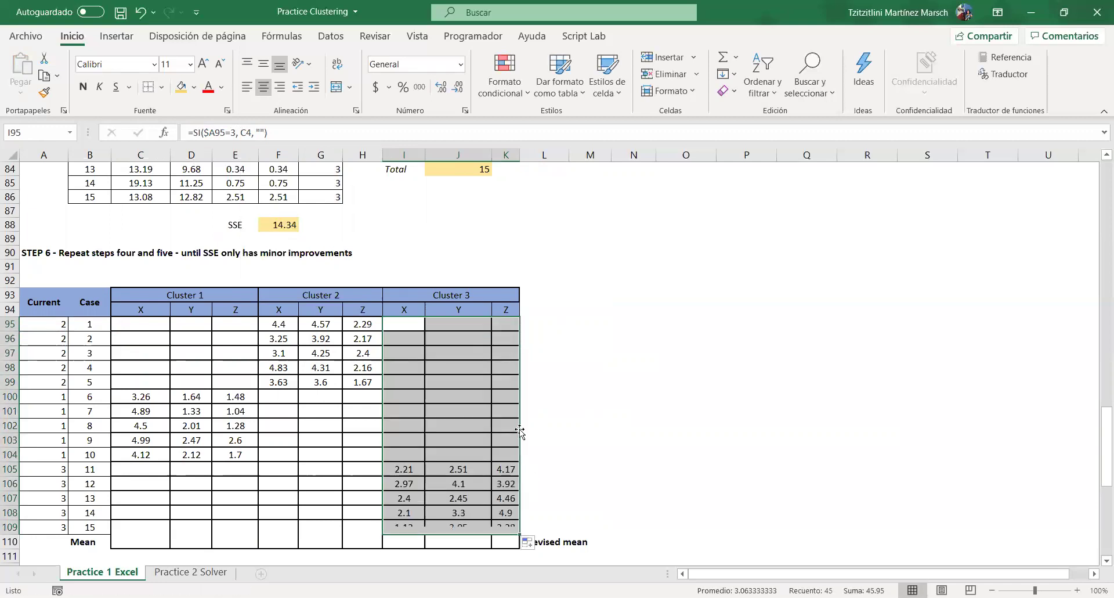
# Step: Calculate the revised mean in C110 with =PROMEDIO(C95:C109) and fill it across to K110
pyautogui.scroll(-4, 232, 360)
pyautogui.click(158, 369)
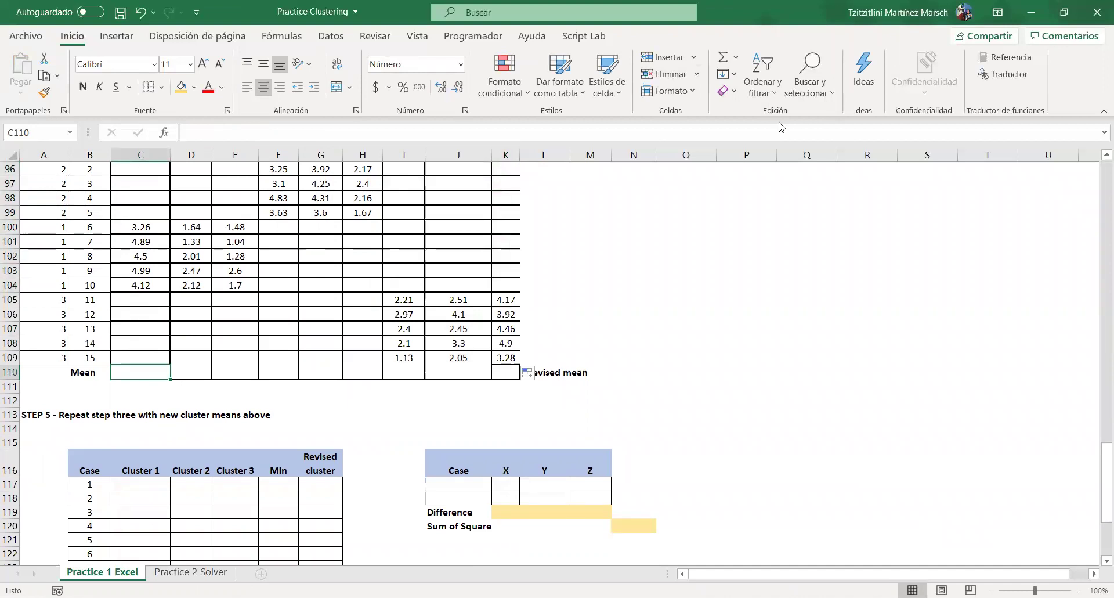
pyautogui.write('=promedio(')
pyautogui.click(156, 356)
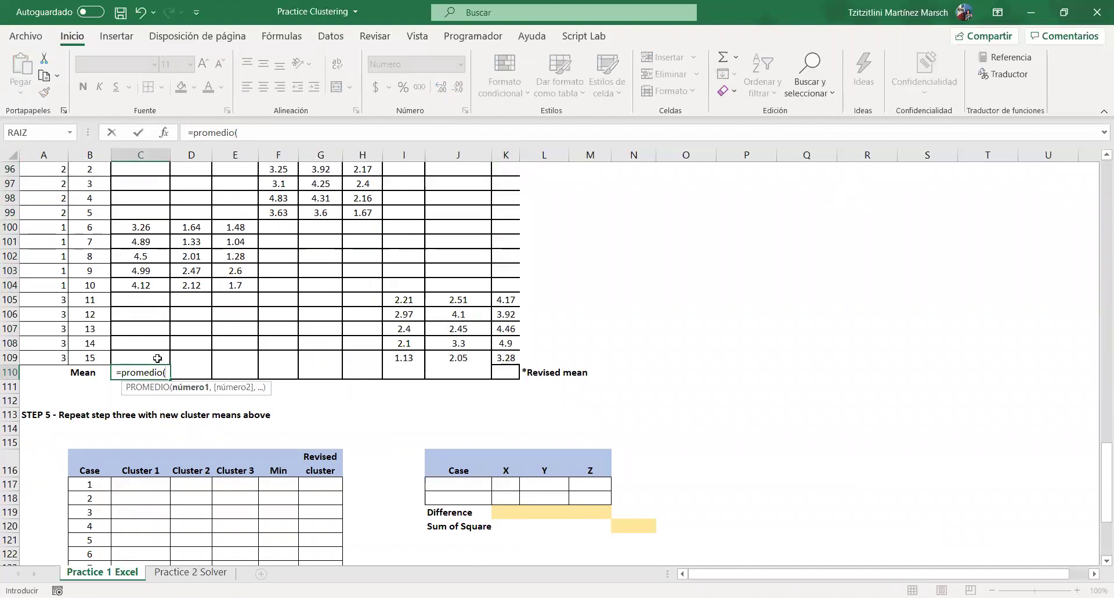
pyautogui.scroll(1, 149, 214)
pyautogui.moveTo(156, 350); pyautogui.dragTo(150, 220)
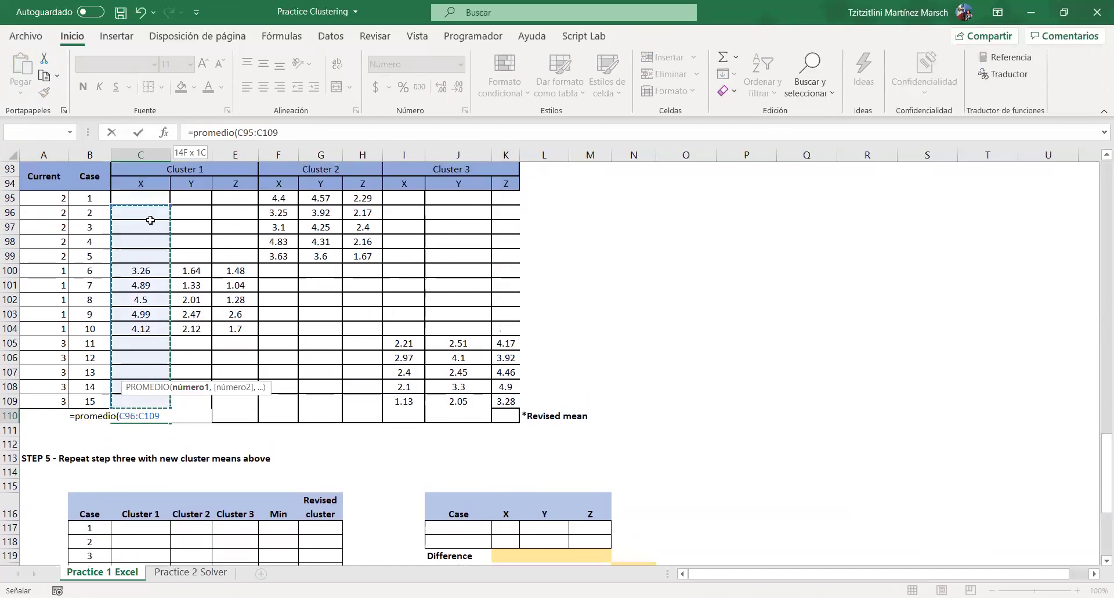
pyautogui.press('Return')
pyautogui.click(139, 417)
pyautogui.moveTo(168, 423); pyautogui.dragTo(506, 425)
# Step: Compare the new revised means in row 110 with those in row 65 and review the empty distance tables below
pyautogui.scroll(5, 458, 378)
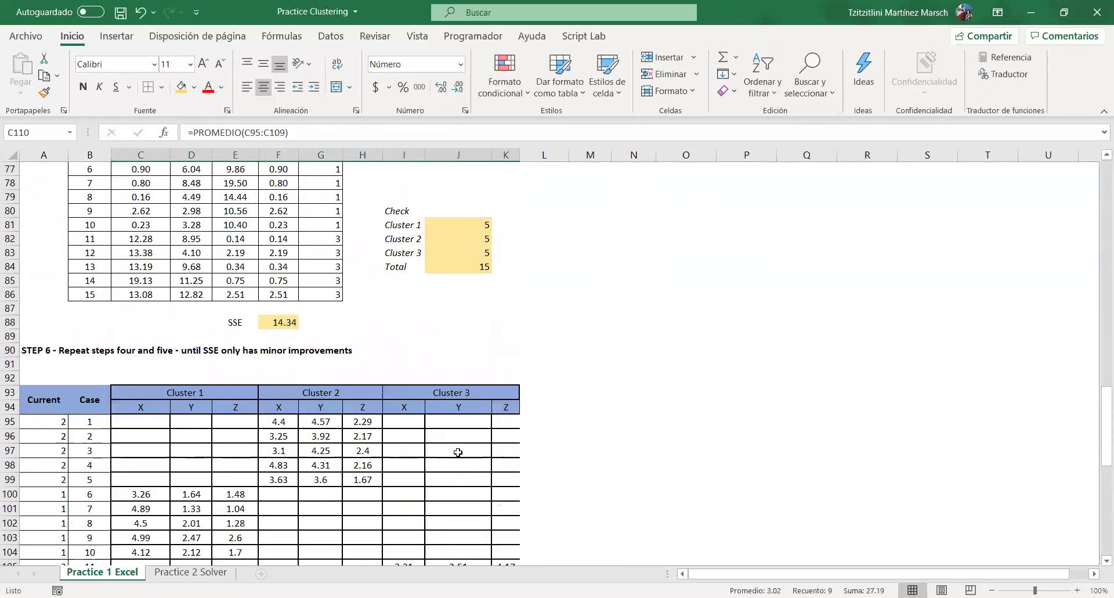
pyautogui.scroll(6, 458, 452)
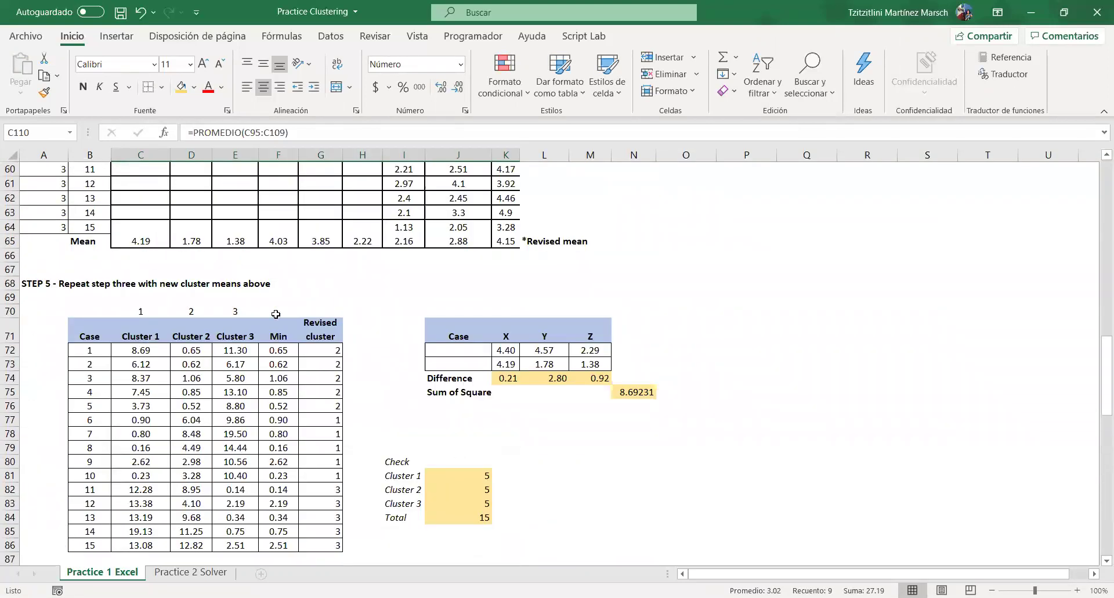
pyautogui.scroll(-18, 275, 314)
pyautogui.scroll(4, 285, 355)
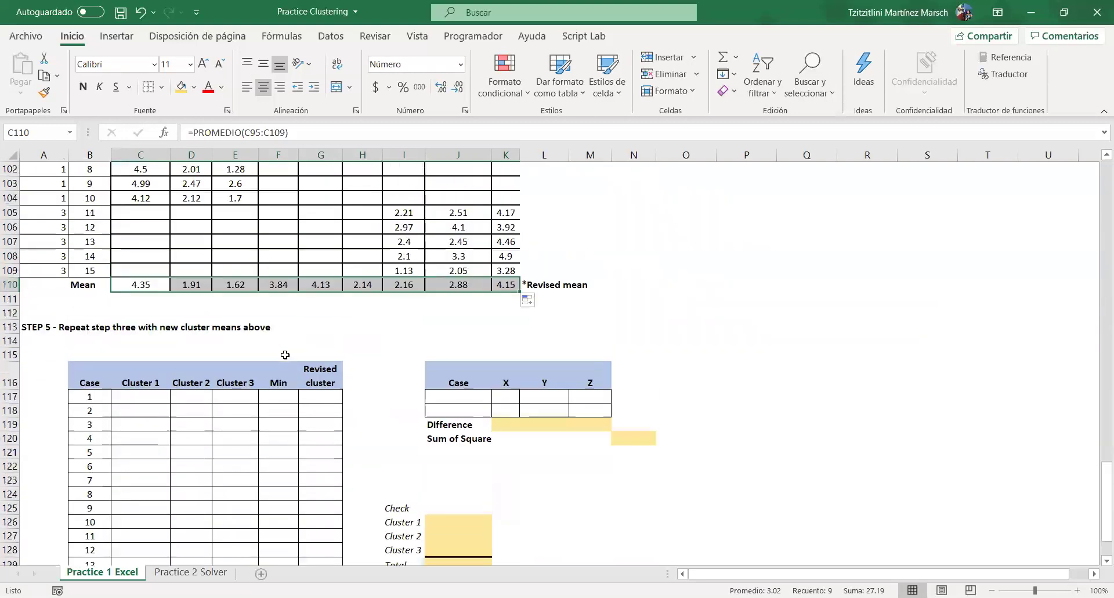
pyautogui.scroll(3, 284, 355)
pyautogui.scroll(-2, 285, 355)
pyautogui.scroll(-5, 454, 294)
pyautogui.scroll(2, 361, 281)
pyautogui.moveTo(427, 265); pyautogui.dragTo(690, 372)
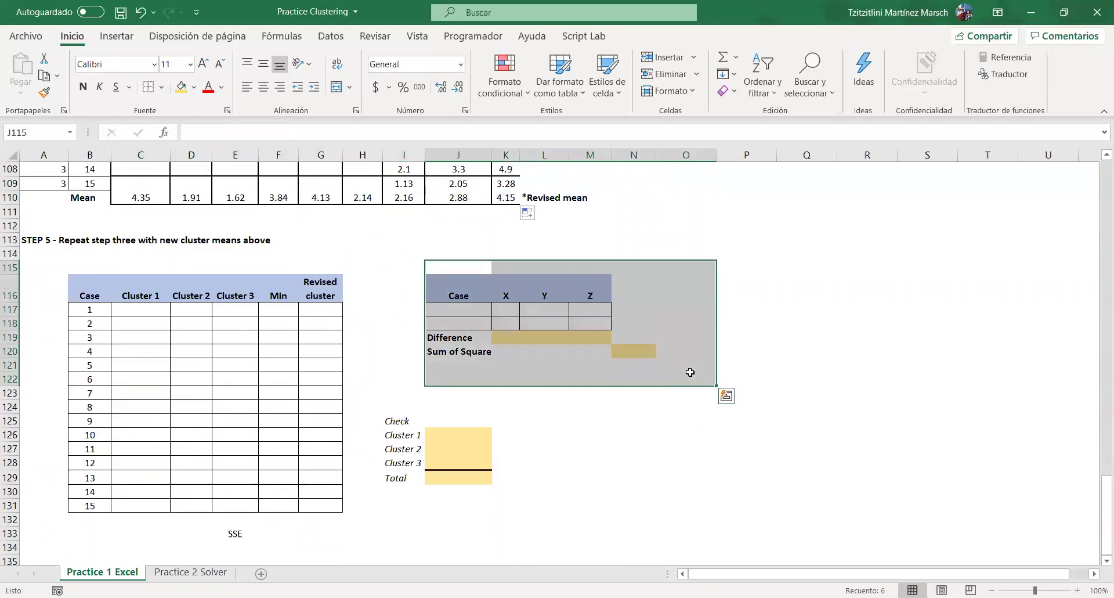
# Step: Calculate case 1's Cluster 1 distance in C117 with =SUMAXMENOSY2($C4:$E4,$C$110:$E$110)
pyautogui.click(161, 309)
pyautogui.write('=')
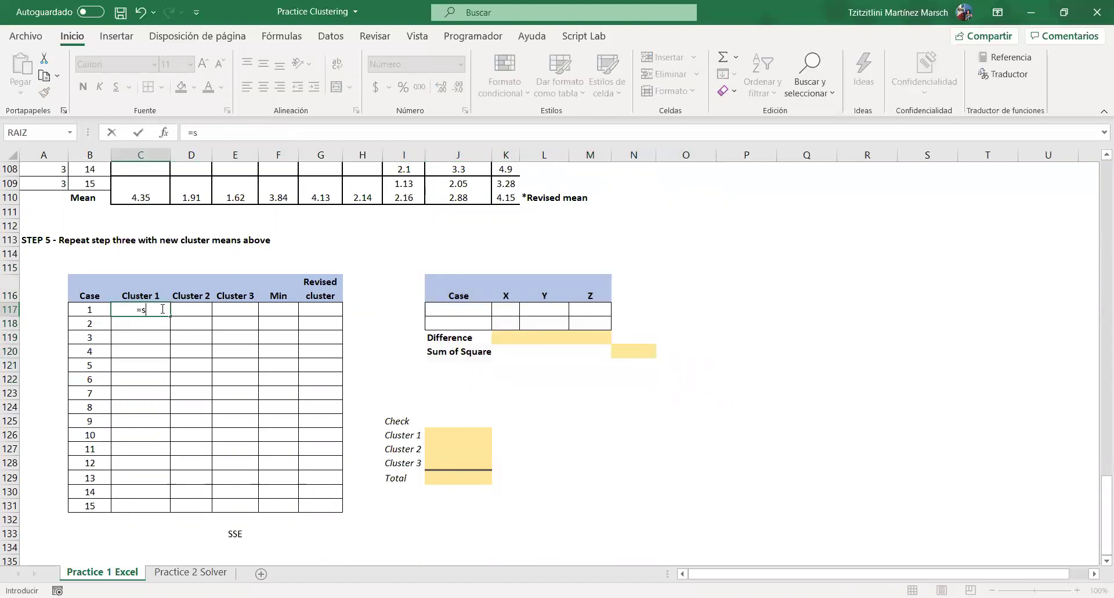
pyautogui.write('suma')
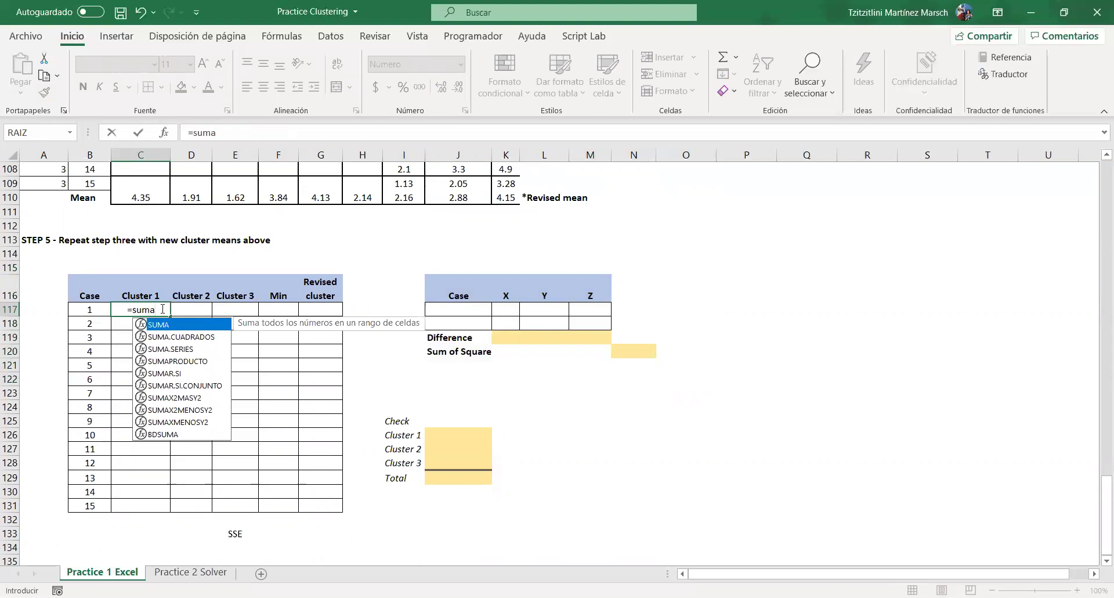
pyautogui.write('xmenosy2(')
pyautogui.scroll(5, 159, 455)
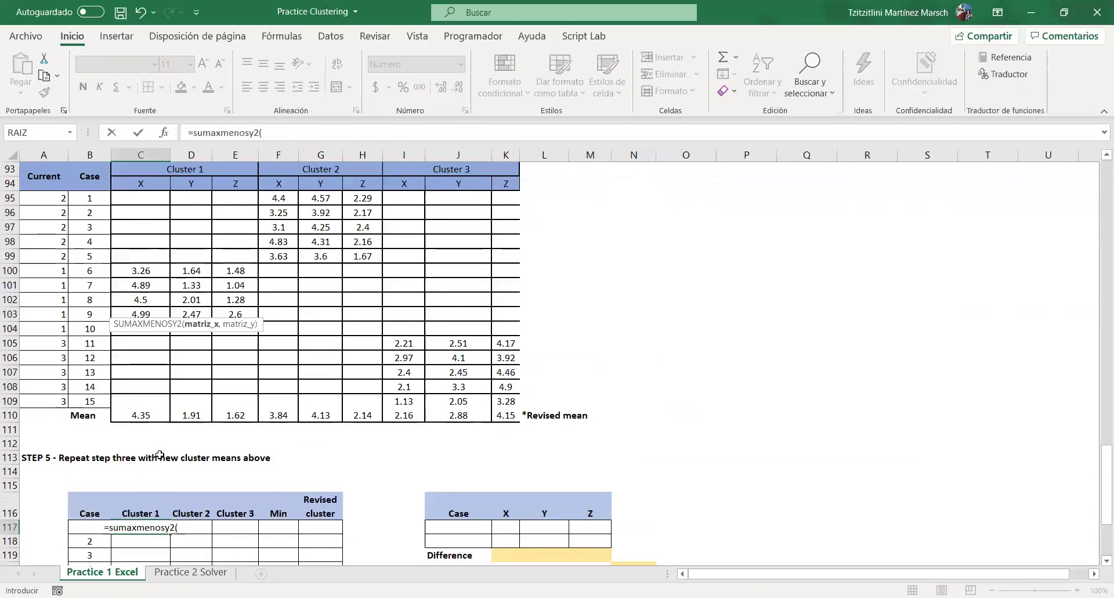
pyautogui.scroll(20, 159, 454)
pyautogui.click(133, 211)
pyautogui.keyDown('shift'); pyautogui.click(255, 214); pyautogui.keyUp('shift')
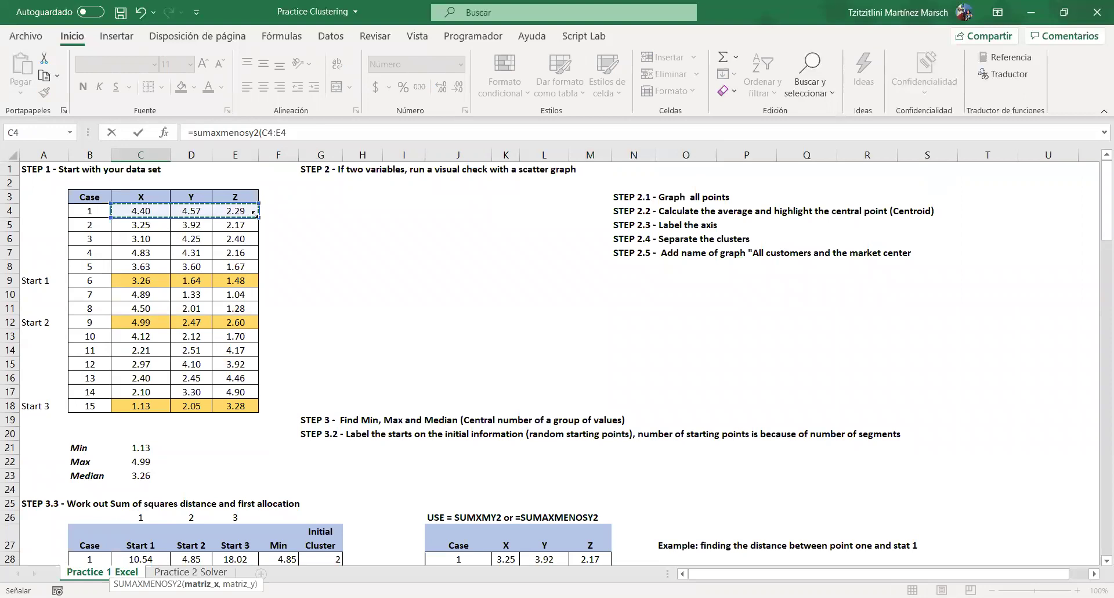
pyautogui.press('F4')
pyautogui.press('F4')
pyautogui.press('F4')
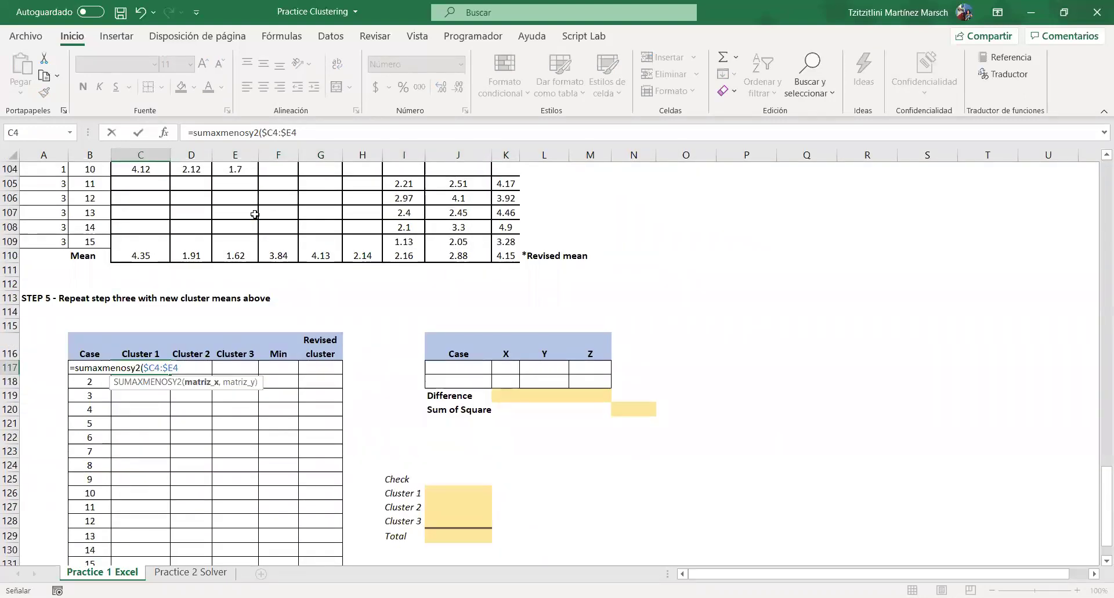
pyautogui.write(',')
pyautogui.moveTo(140, 256); pyautogui.dragTo(238, 256)
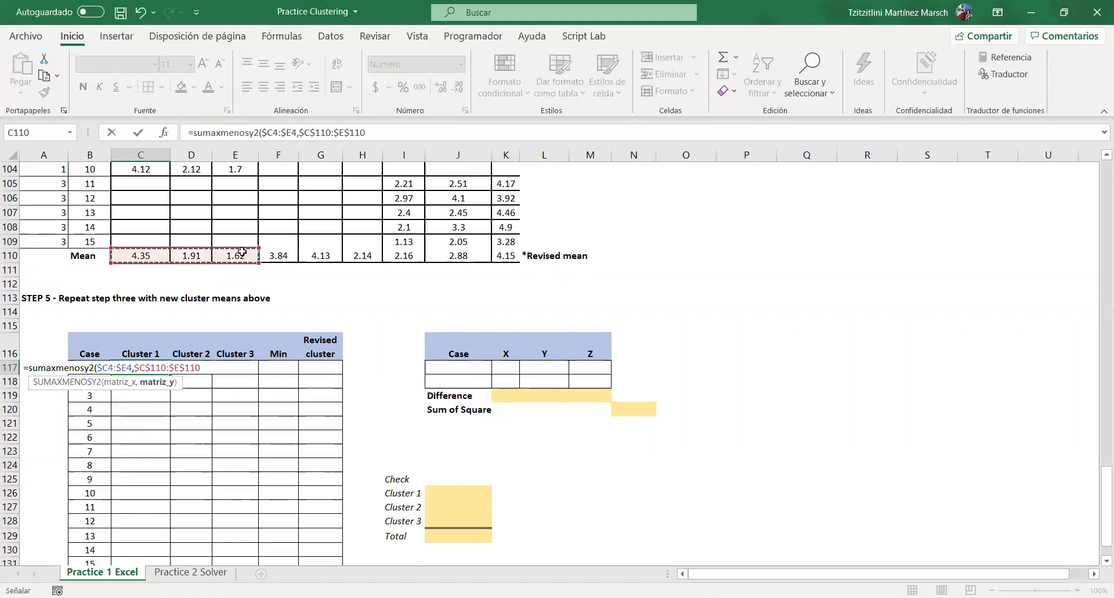
pyautogui.press('Return')
# Step: Fill the C117 distance formula across to E117 and point the Cluster 2 copy in D117 at the means $F$110:$H$110
pyautogui.click(157, 368)
pyautogui.moveTo(170, 375); pyautogui.dragTo(260, 376)
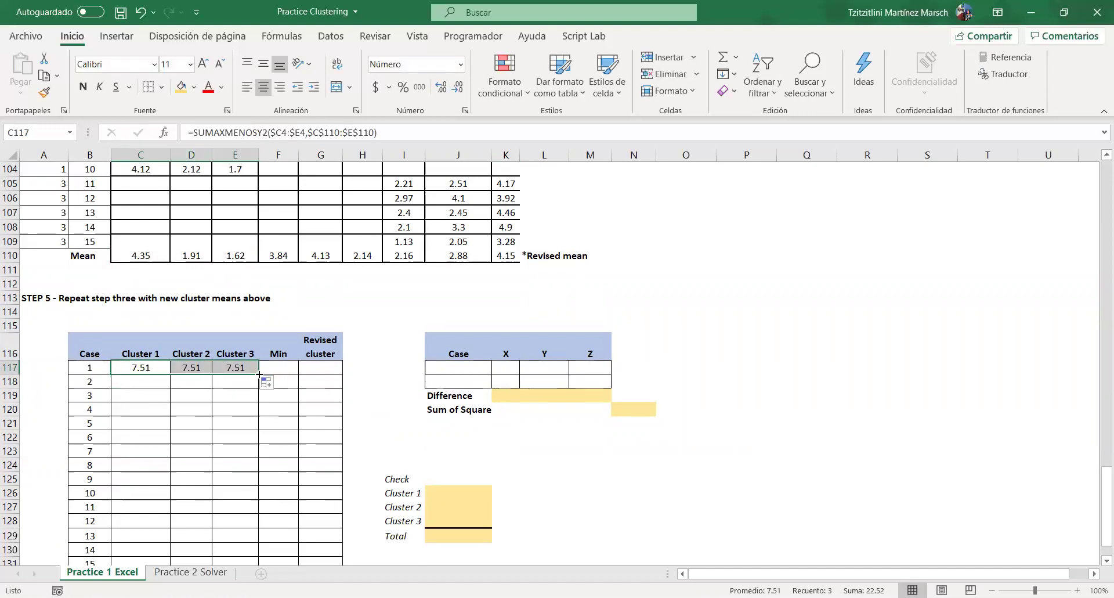
pyautogui.click(206, 367)
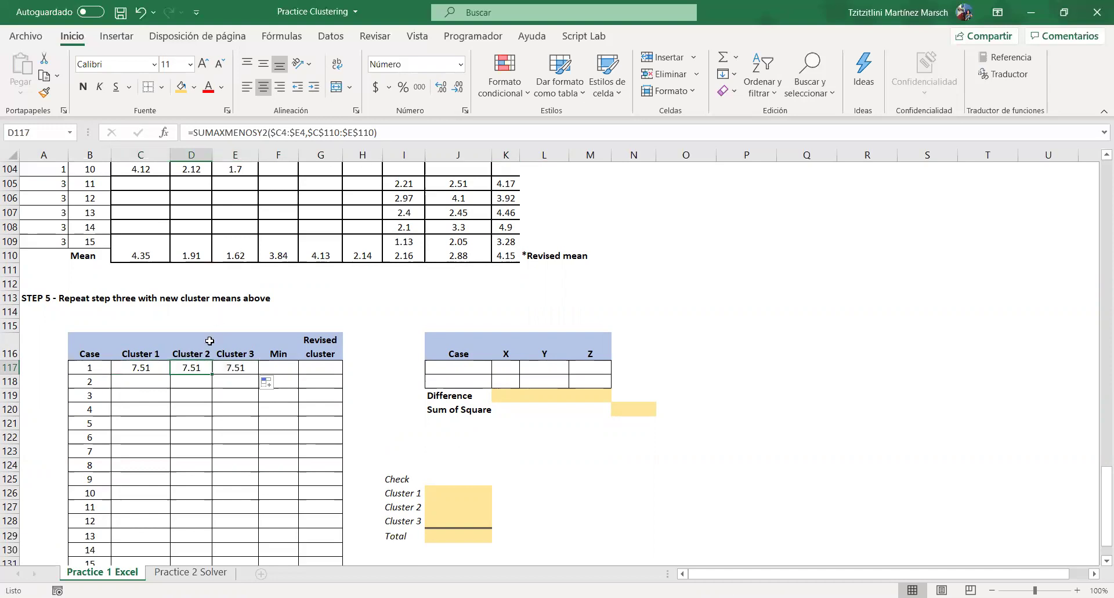
pyautogui.press('F2')
pyautogui.moveTo(224, 262); pyautogui.dragTo(328, 255)
pyautogui.press('Return')
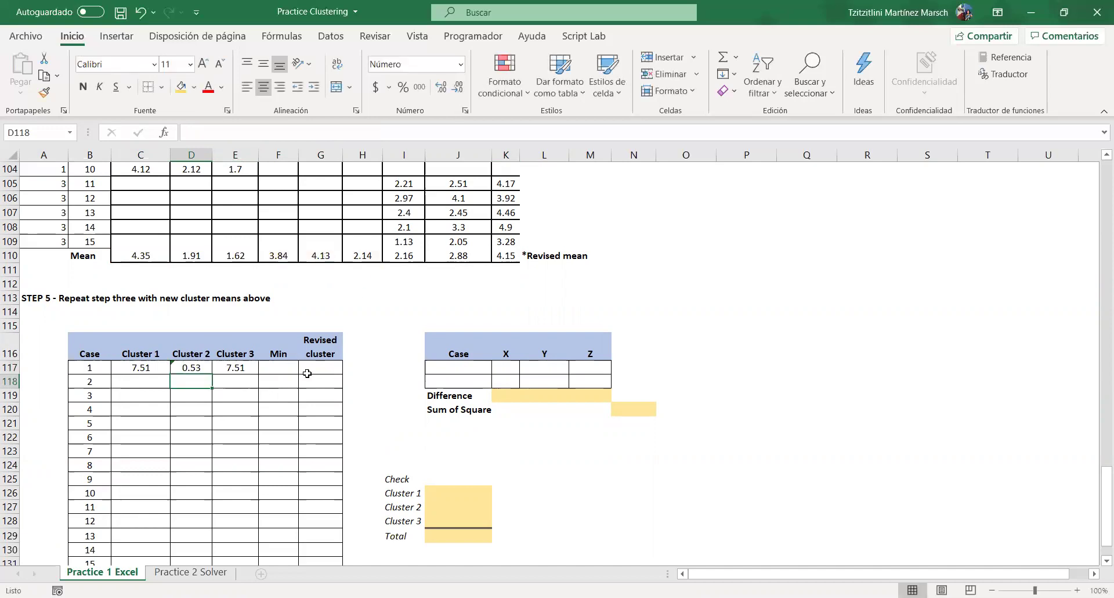
# Step: Point the Cluster 3 formula in E117 at the means $I$110:$K$110 and fill C117:E117 down to row 131
pyautogui.doubleClick(238, 370)
pyautogui.moveTo(234, 262); pyautogui.dragTo(497, 261)
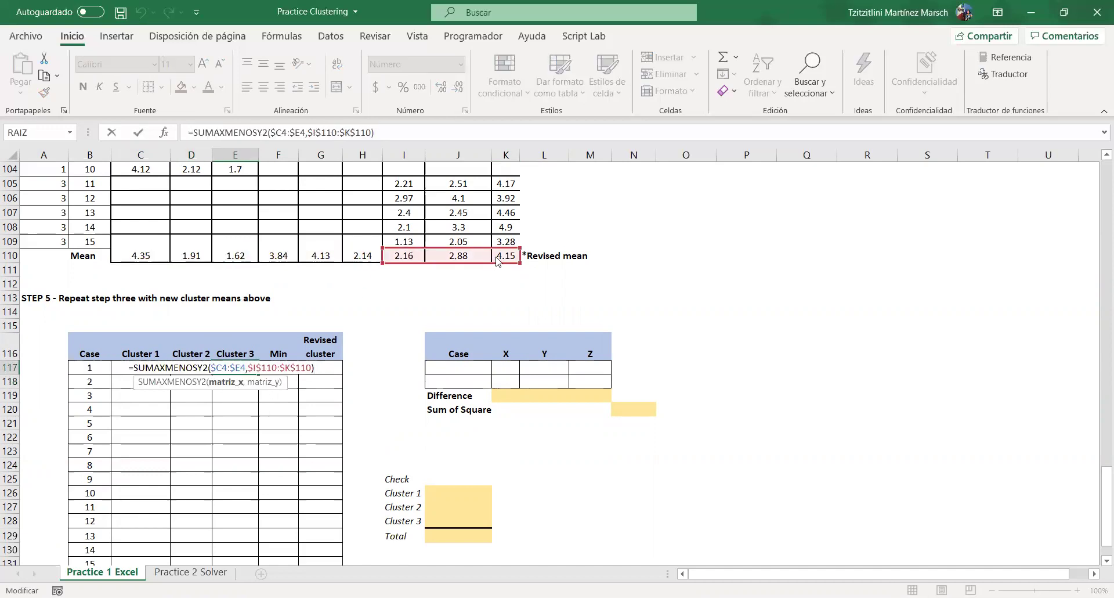
pyautogui.press('Return')
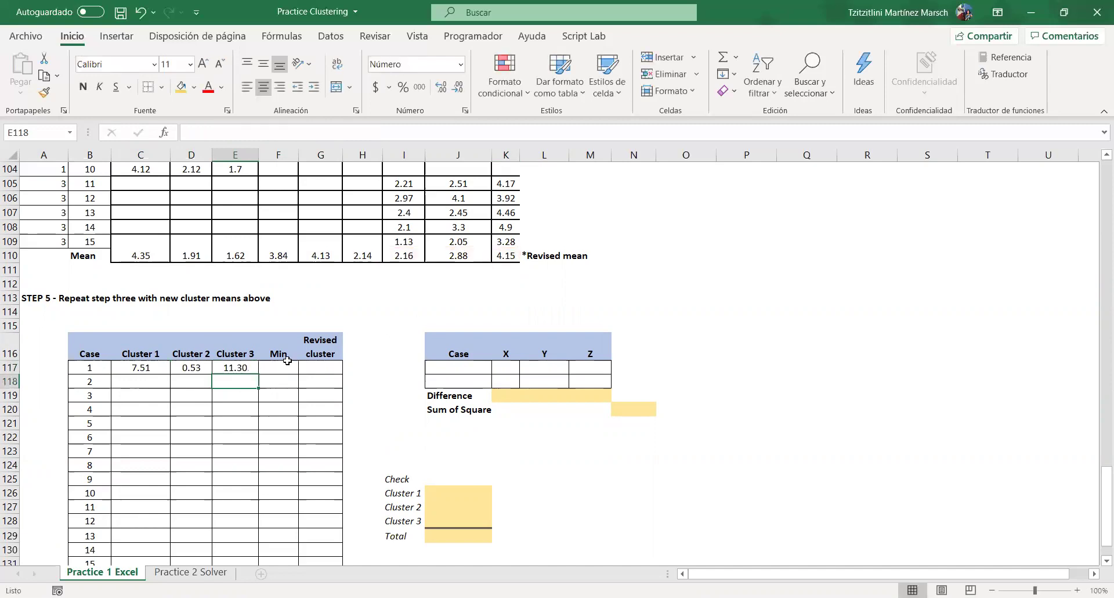
pyautogui.doubleClick(185, 369)
pyautogui.press('Escape')
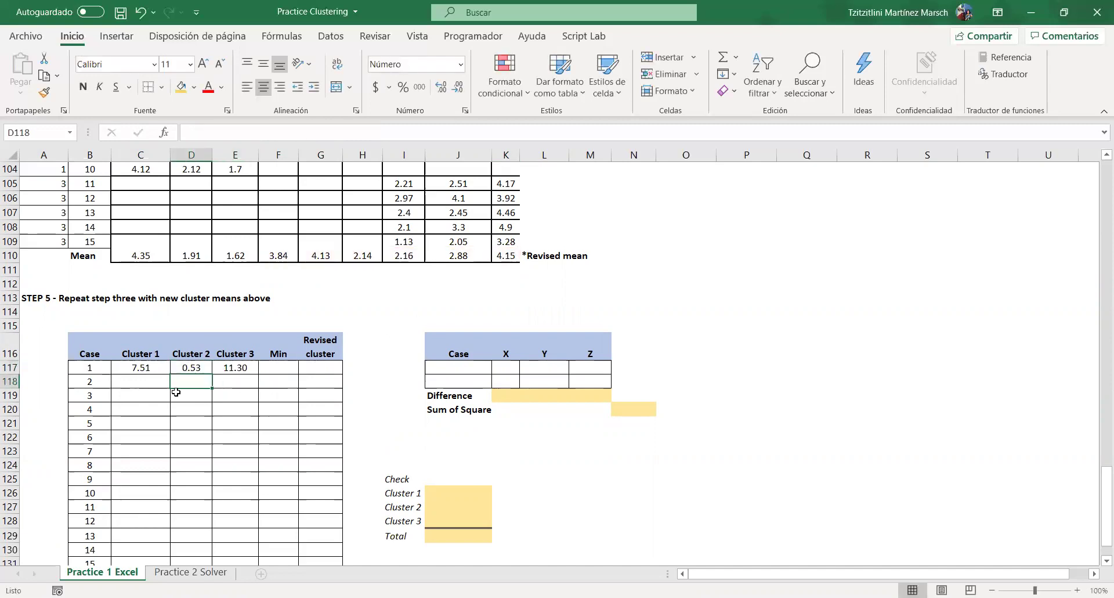
pyautogui.moveTo(149, 368); pyautogui.dragTo(220, 564)
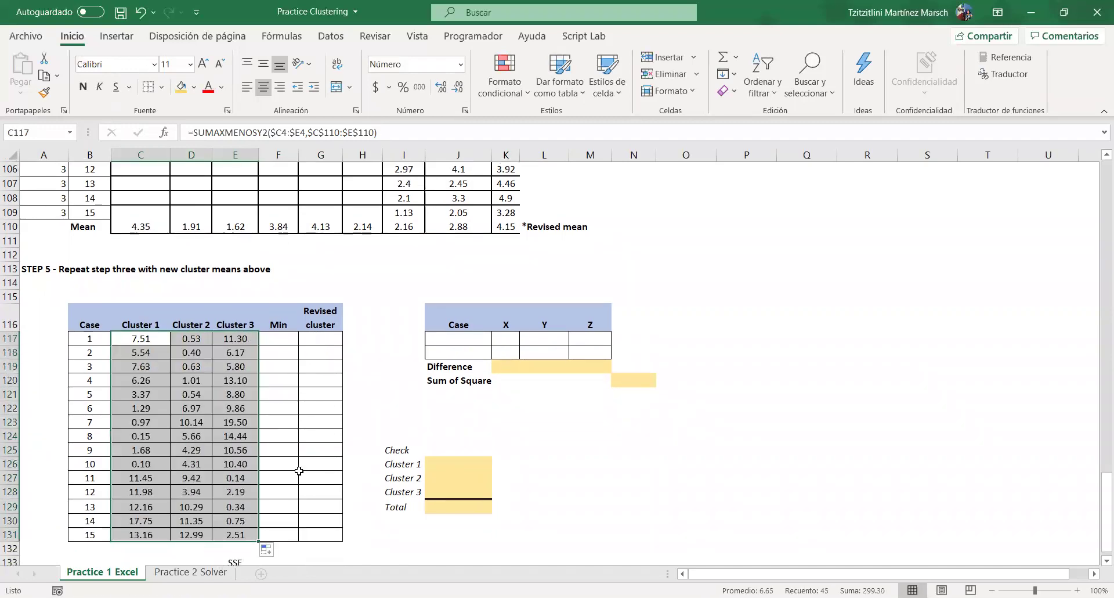
# Step: Calculate the minimum distance in F117 with =MIN(C117:E117) and fill it down to F131
pyautogui.click(282, 339)
pyautogui.write('=')
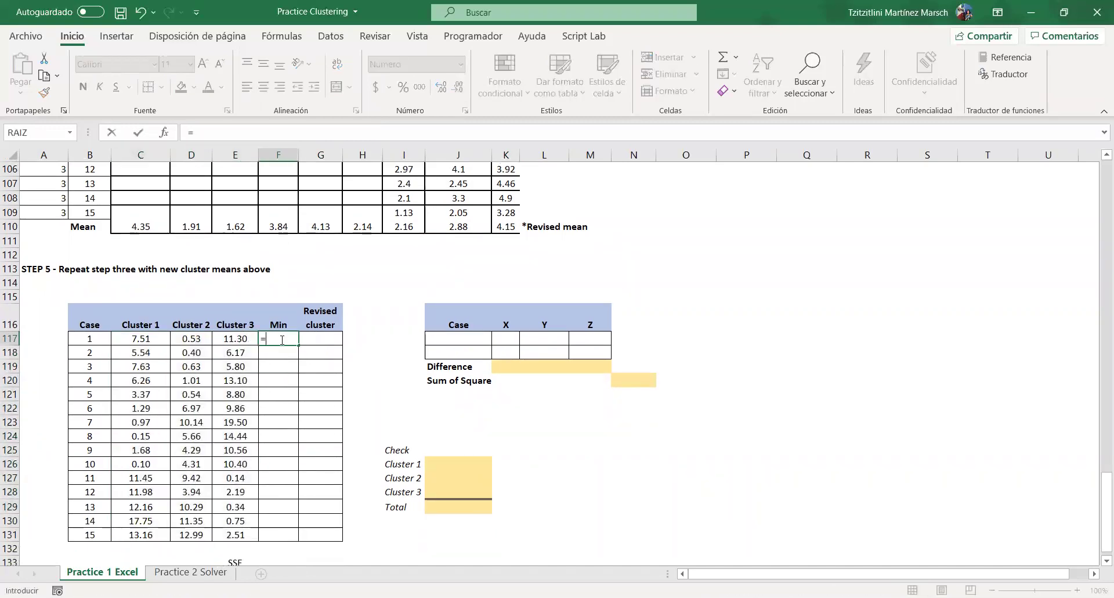
pyautogui.write('min(')
pyautogui.click(226, 338)
pyautogui.keyDown('shift'); pyautogui.click(141, 338); pyautogui.keyUp('shift')
pyautogui.press('Return')
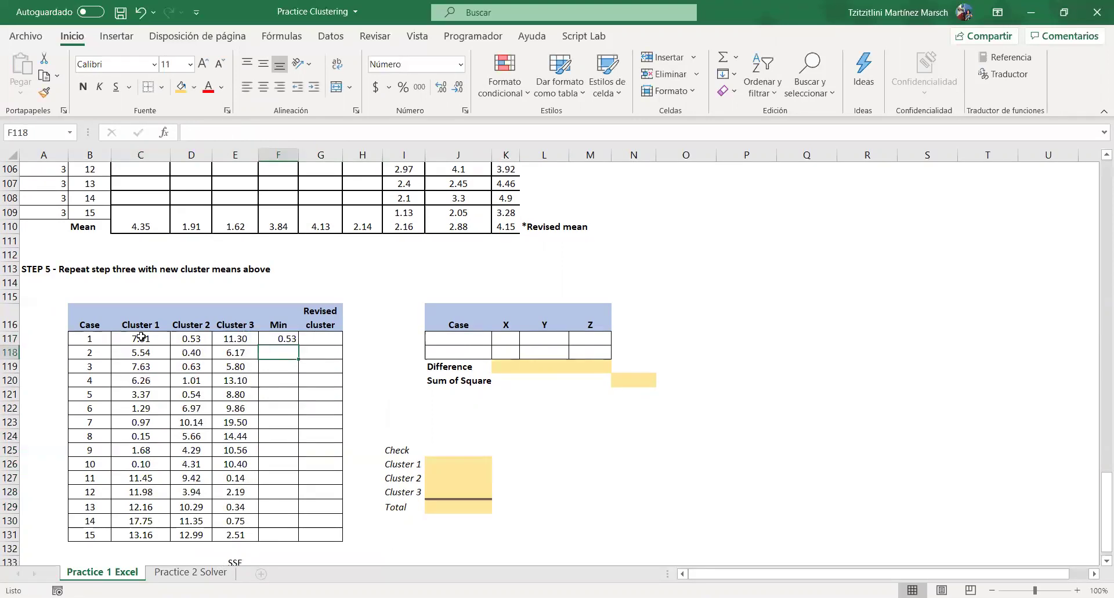
pyautogui.click(293, 340)
pyautogui.moveTo(299, 346); pyautogui.dragTo(302, 536)
# Step: Start the Revised cluster formula in G117 as =SI(F117=D117, 1, SI(F117=D117, 2
pyautogui.click(309, 339)
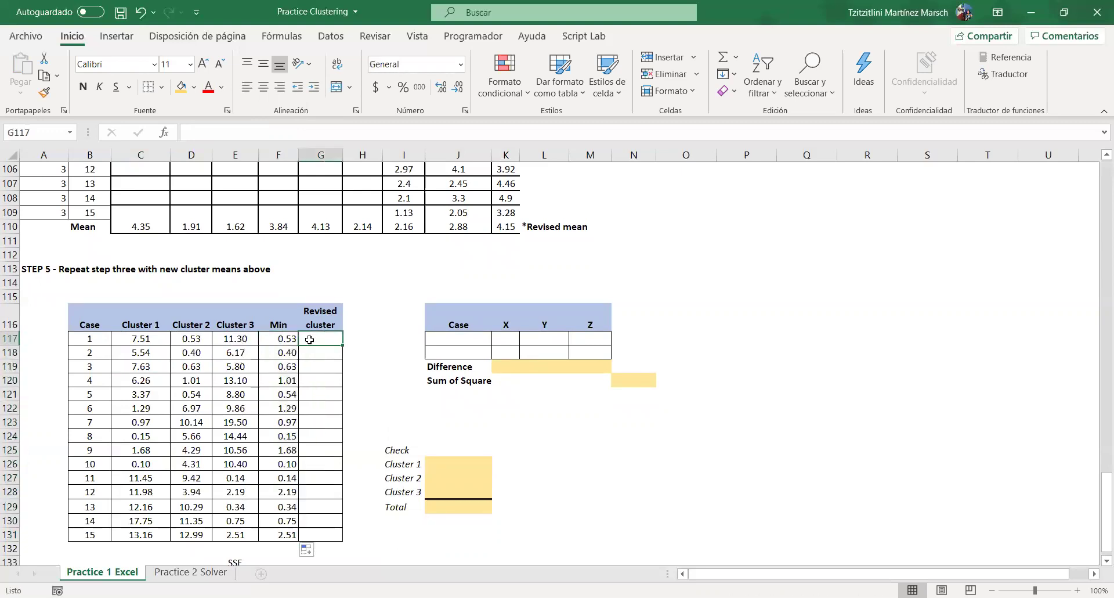
pyautogui.write('=s')
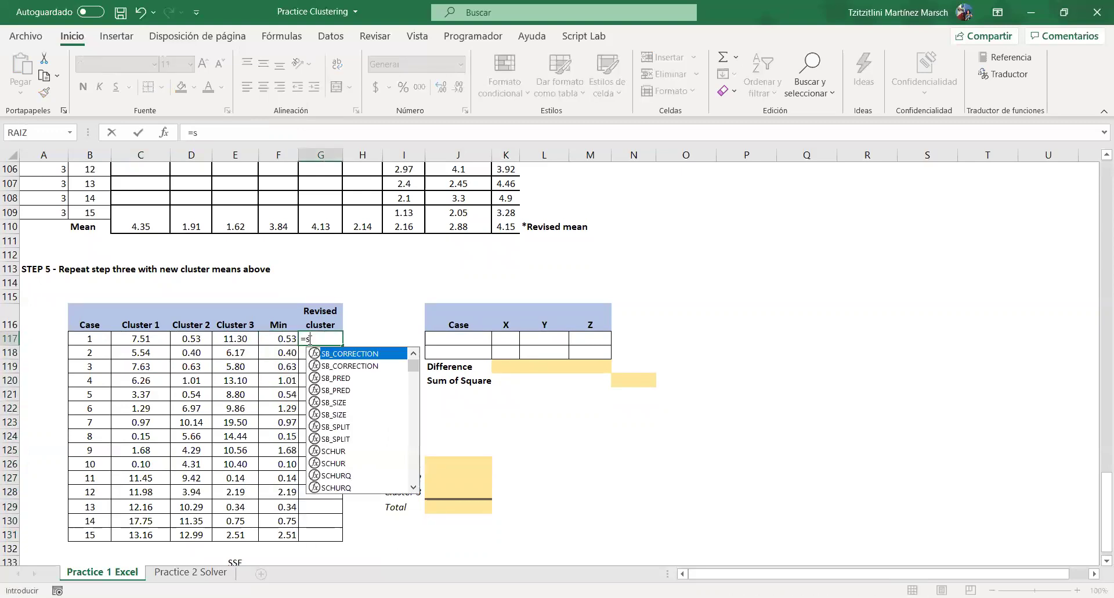
pyautogui.write('i(')
pyautogui.click(276, 338)
pyautogui.write('=')
pyautogui.click(185, 337)
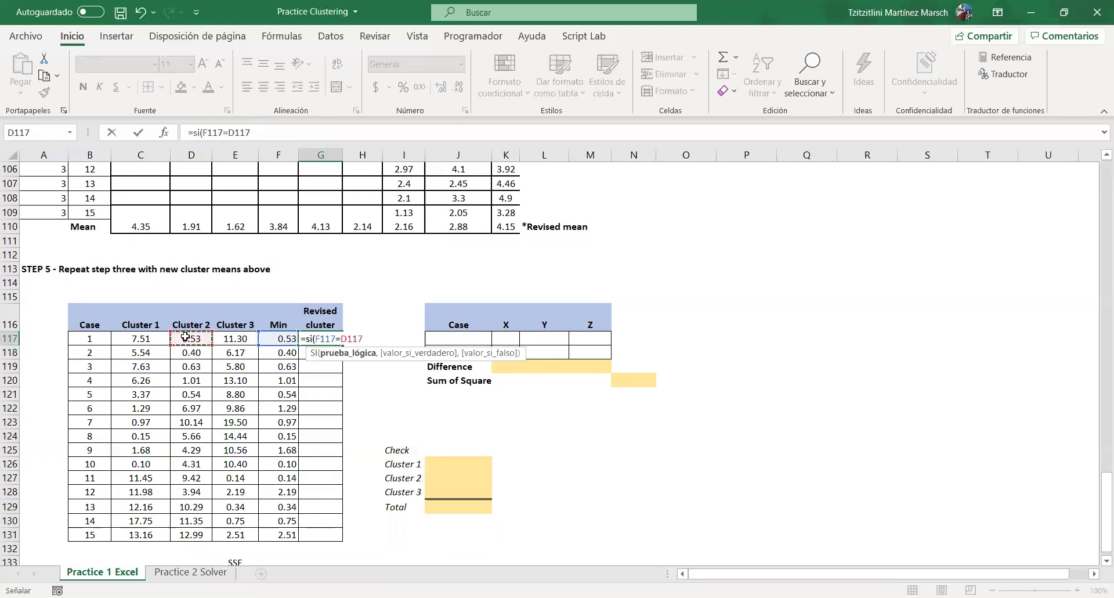
pyautogui.write(', 1, F')
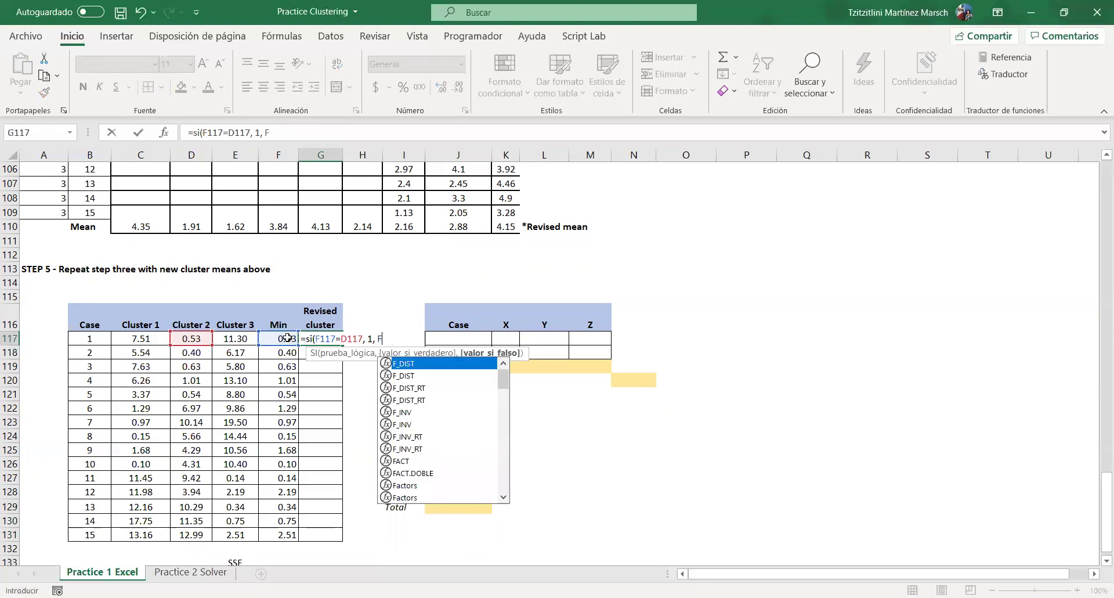
pyautogui.press('BackSpace')
pyautogui.write('s')
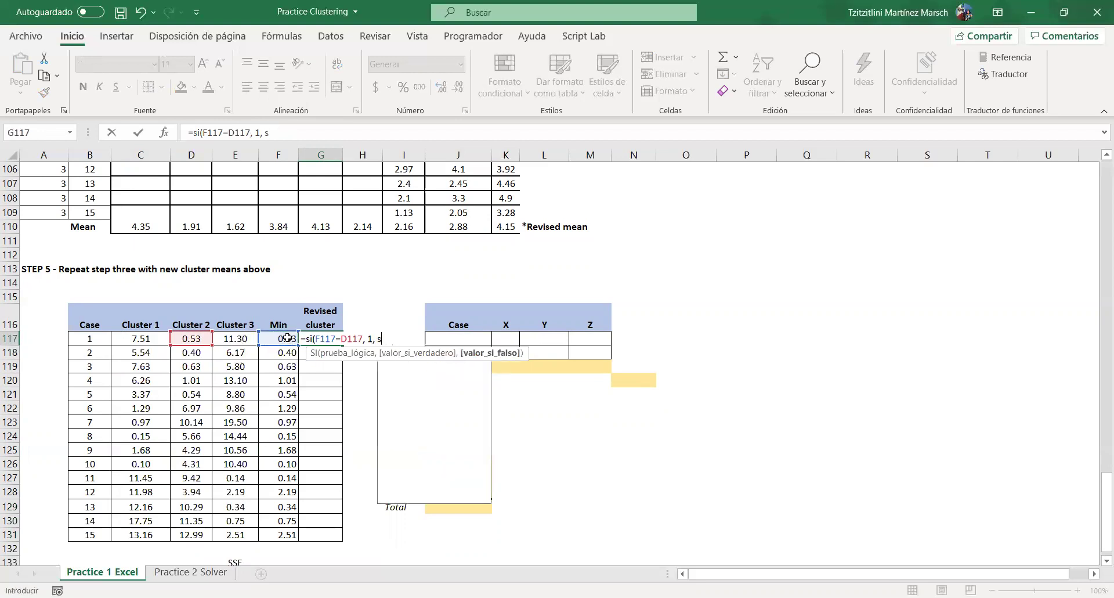
pyautogui.write('i(')
pyautogui.click(288, 337)
pyautogui.write('=')
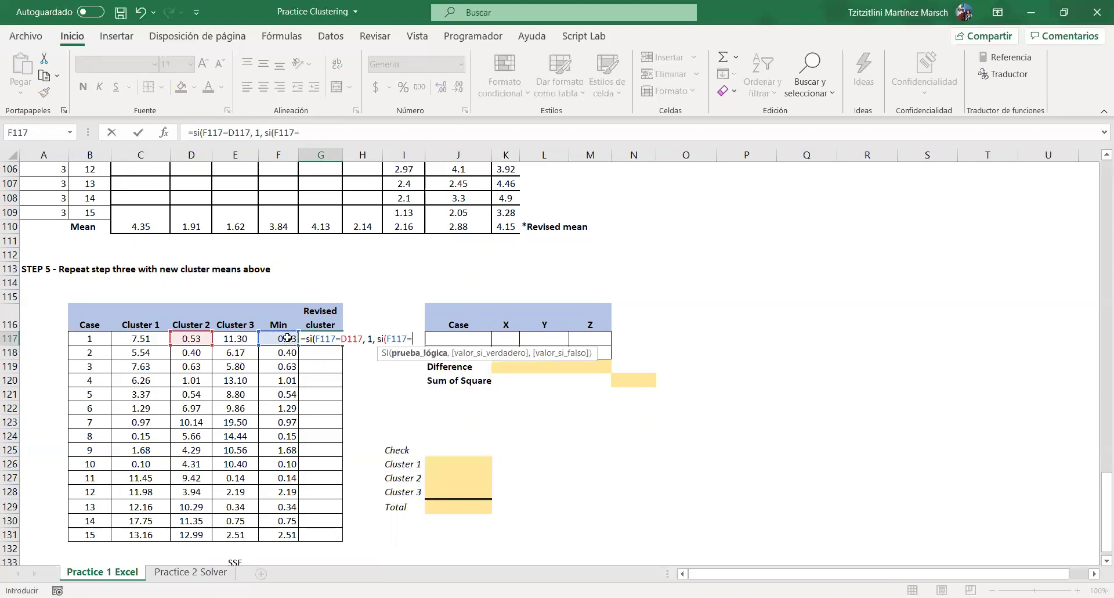
pyautogui.click(201, 338)
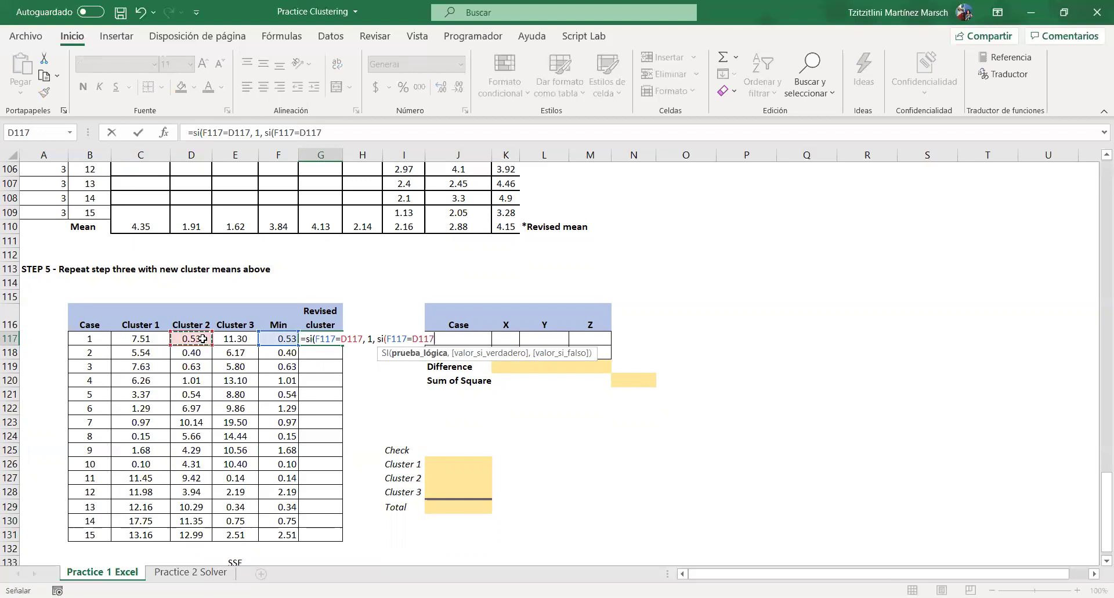
pyautogui.write(', 2')
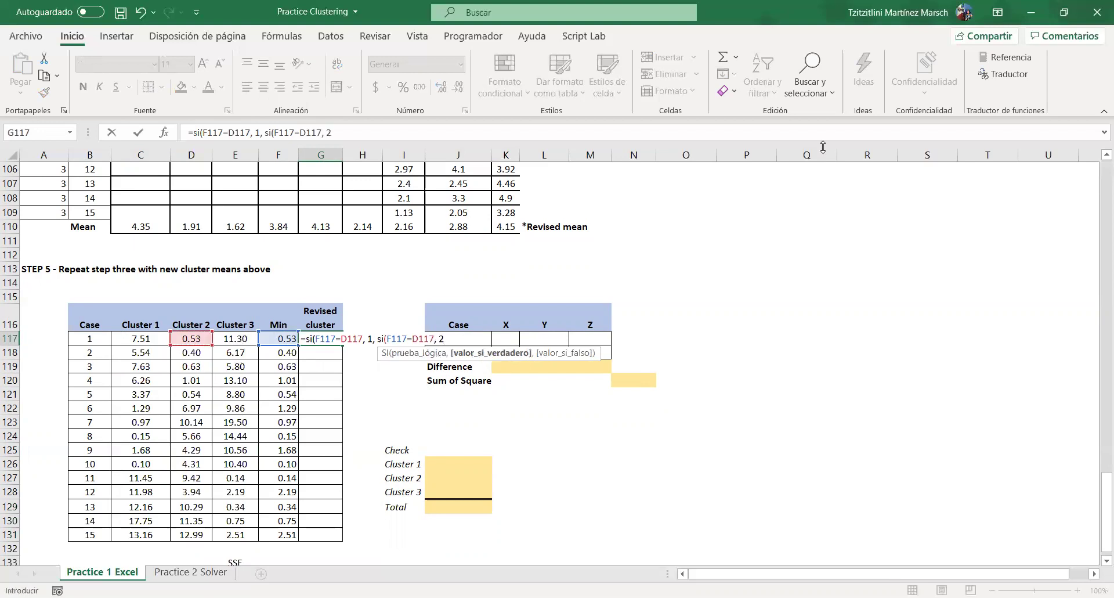
# Step: Correct and complete the G117 formula as =SI(F117=C117,1,SI(F117=D117,2,3)) and fill it down to G131
pyautogui.click(233, 134)
pyautogui.press('BackSpace')
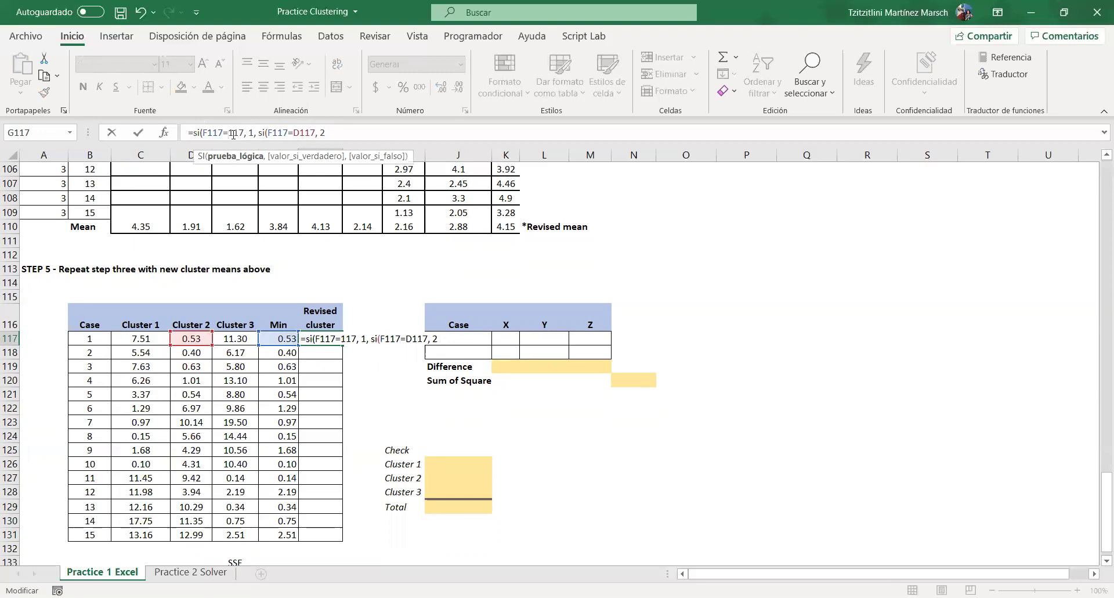
pyautogui.write('C')
pyautogui.click(379, 133)
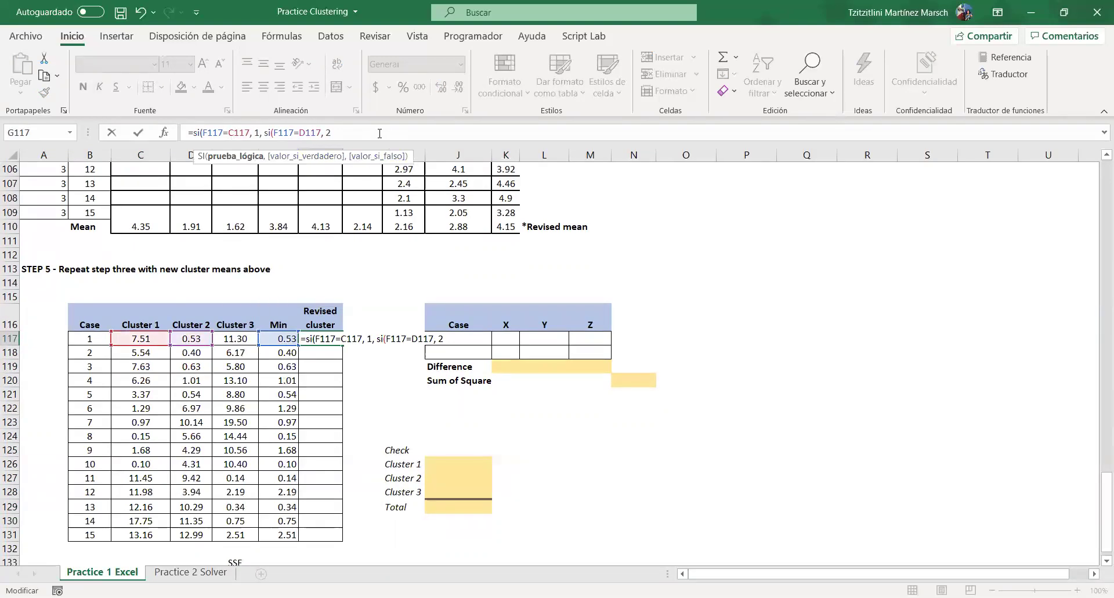
pyautogui.write(', 3')
pyautogui.press('Return')
pyautogui.press('Return')
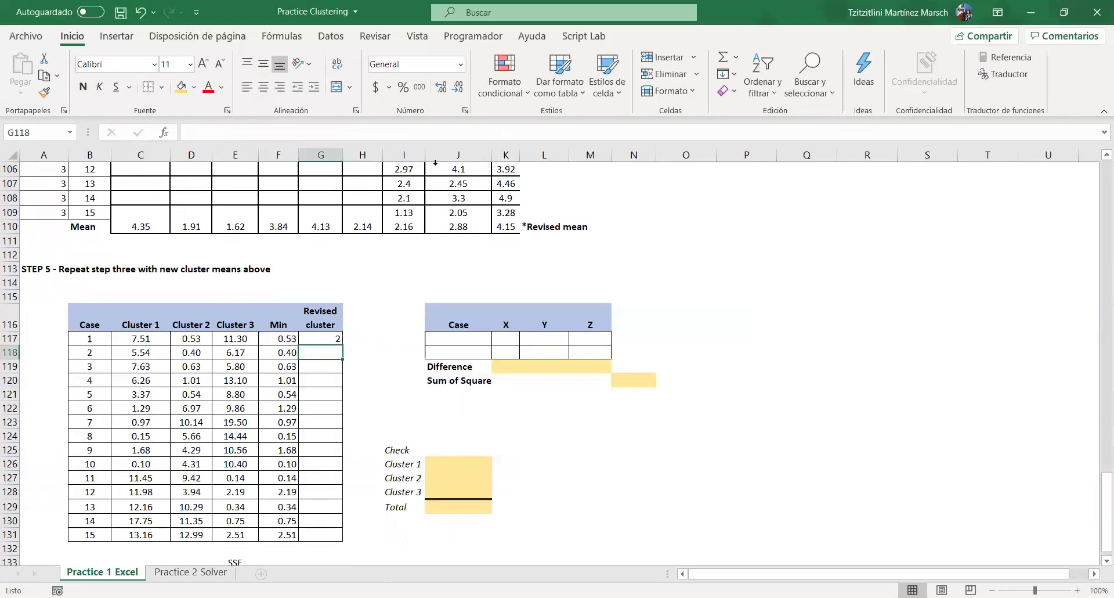
pyautogui.moveTo(340, 344); pyautogui.dragTo(342, 537)
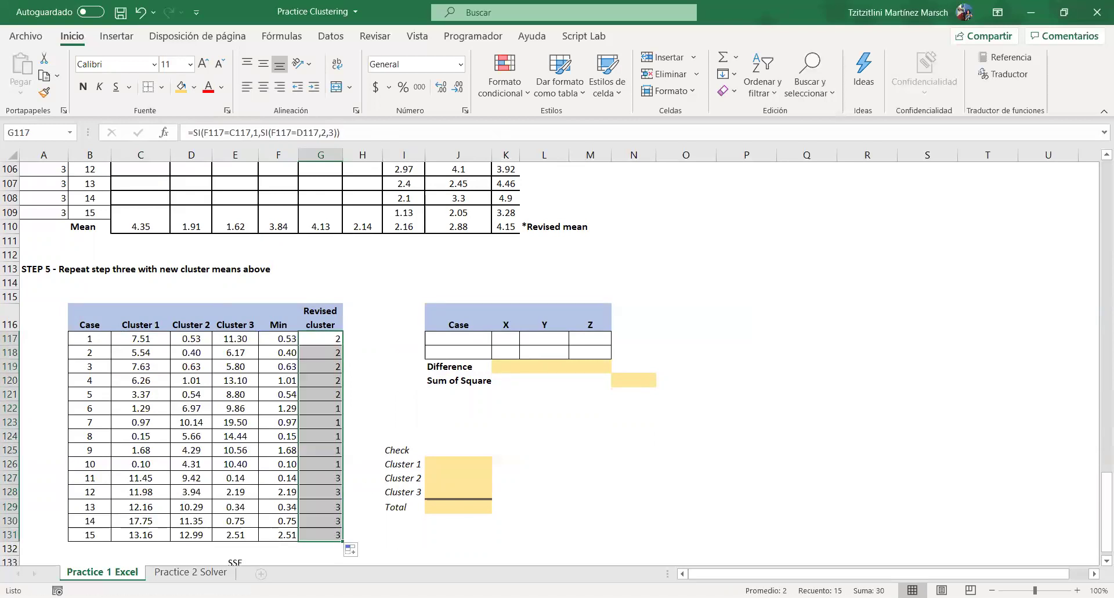
# Step: Count the Cluster 1 cases in J126 with =CONTAR.SI($G$117:$G$131, 1)
pyautogui.click(449, 469)
pyautogui.write('=co')
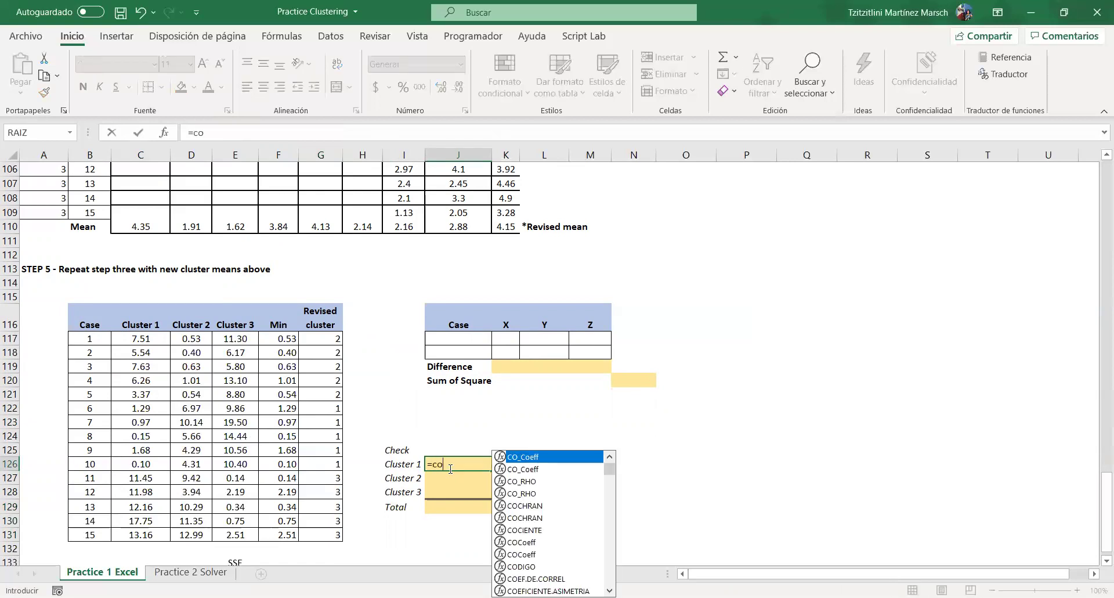
pyautogui.write('ntar.si(')
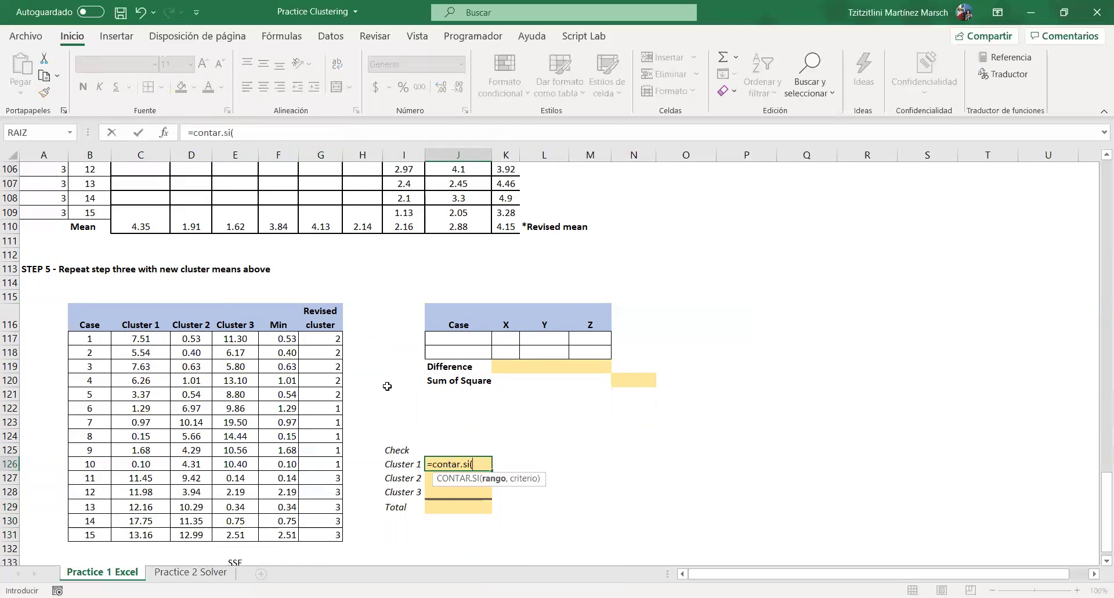
pyautogui.write('G131')
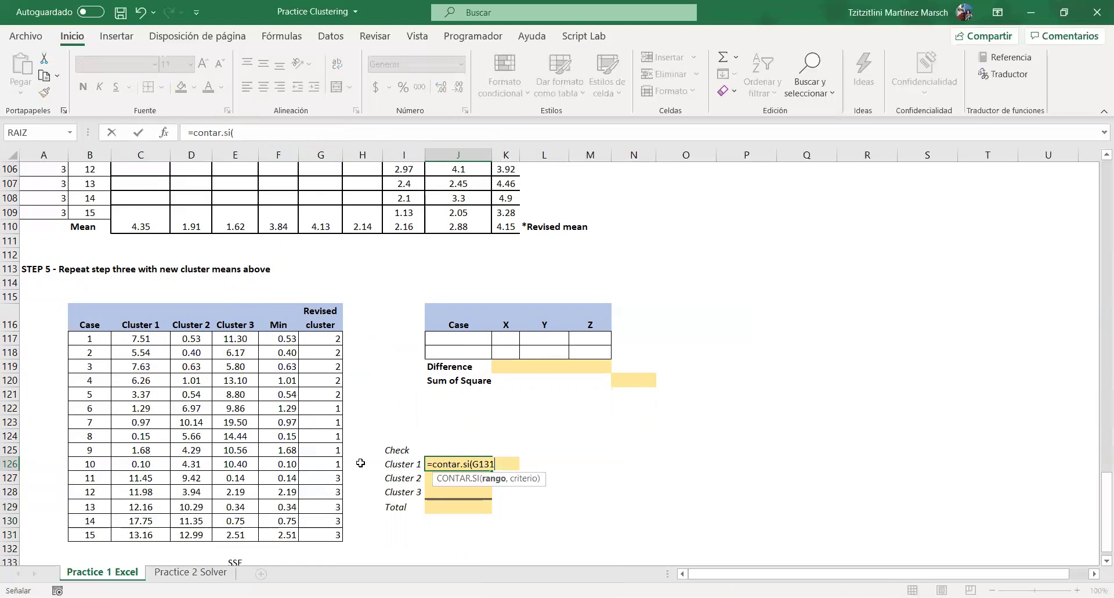
pyautogui.moveTo(320, 534); pyautogui.dragTo(311, 338)
pyautogui.write(', 1')
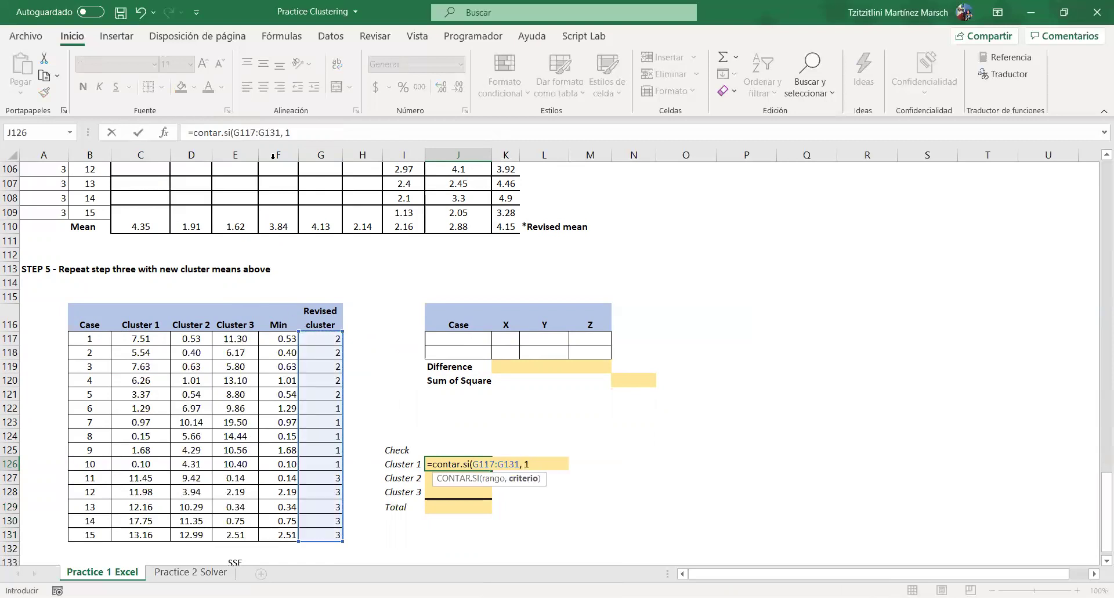
pyautogui.click(231, 132)
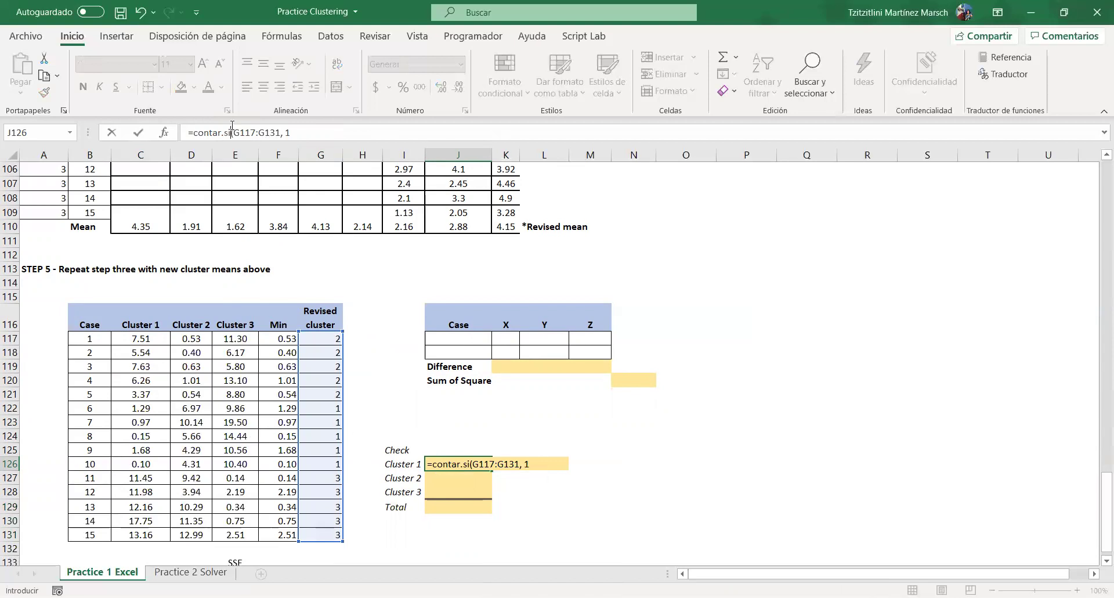
pyautogui.press('F4')
pyautogui.click(286, 132)
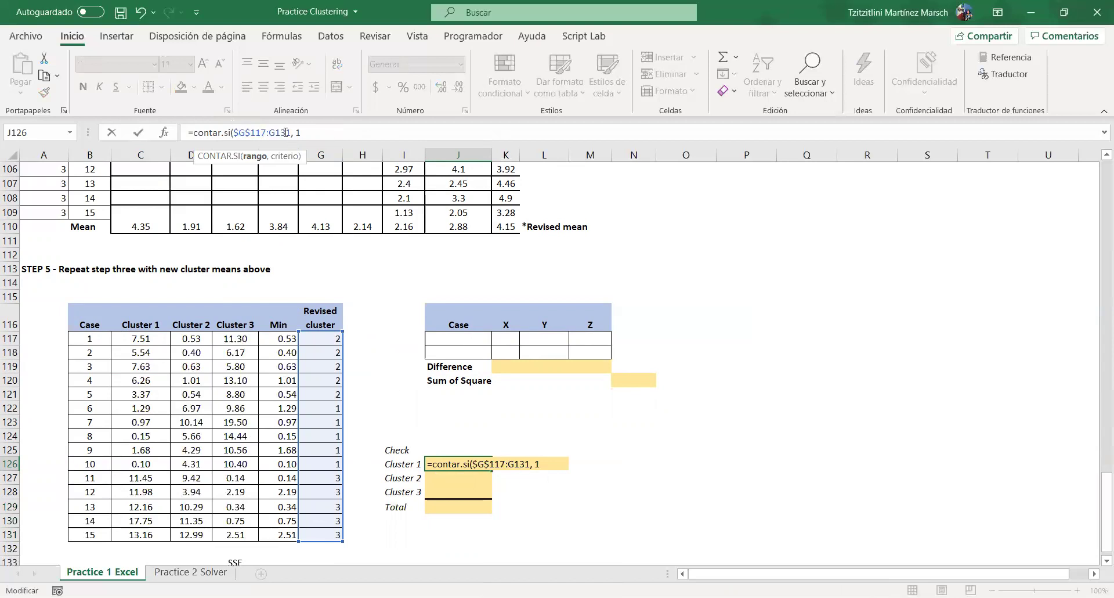
pyautogui.press('F4')
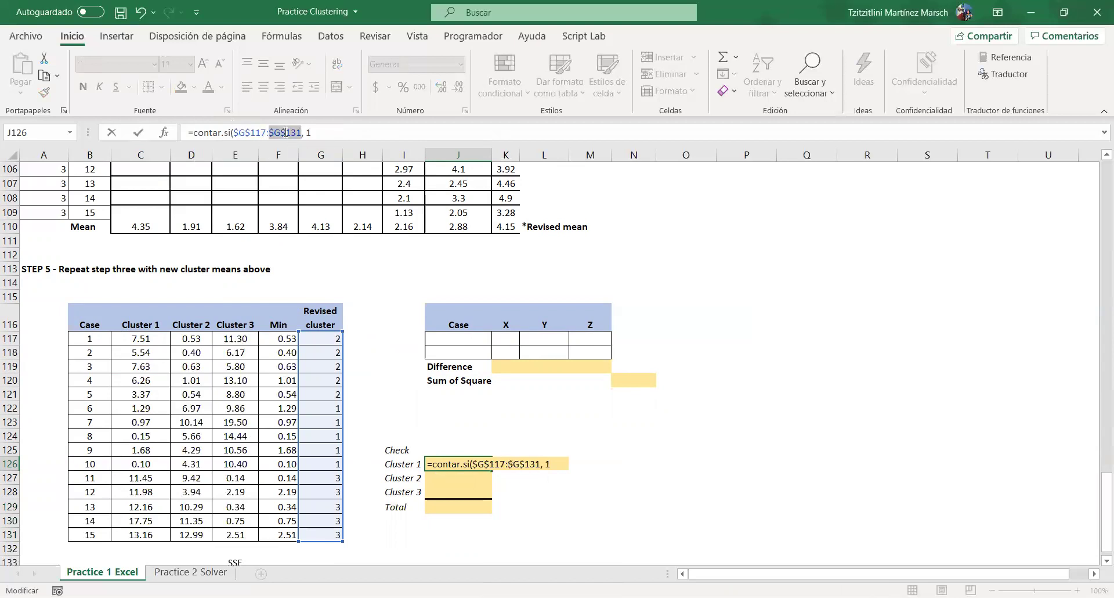
pyautogui.press('Return')
# Step: Fill the J126 count formula down to J128, adapting it to count Clusters 2 and 3, and sum the three counts in J129
pyautogui.click(476, 464)
pyautogui.moveTo(492, 470); pyautogui.dragTo(491, 492)
pyautogui.click(459, 478)
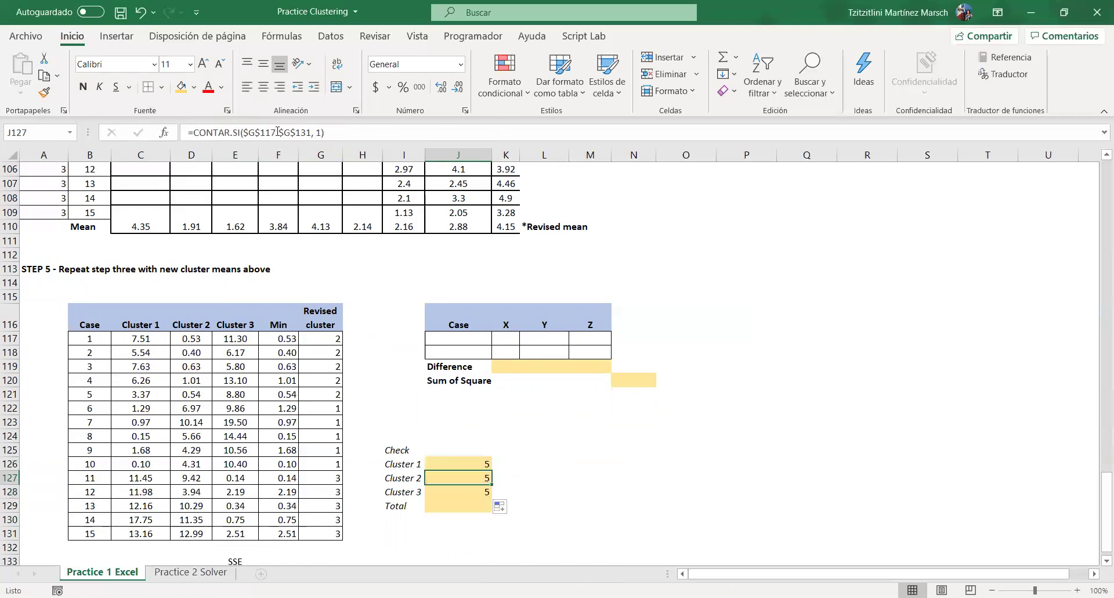
pyautogui.click(323, 134)
pyautogui.press('Return')
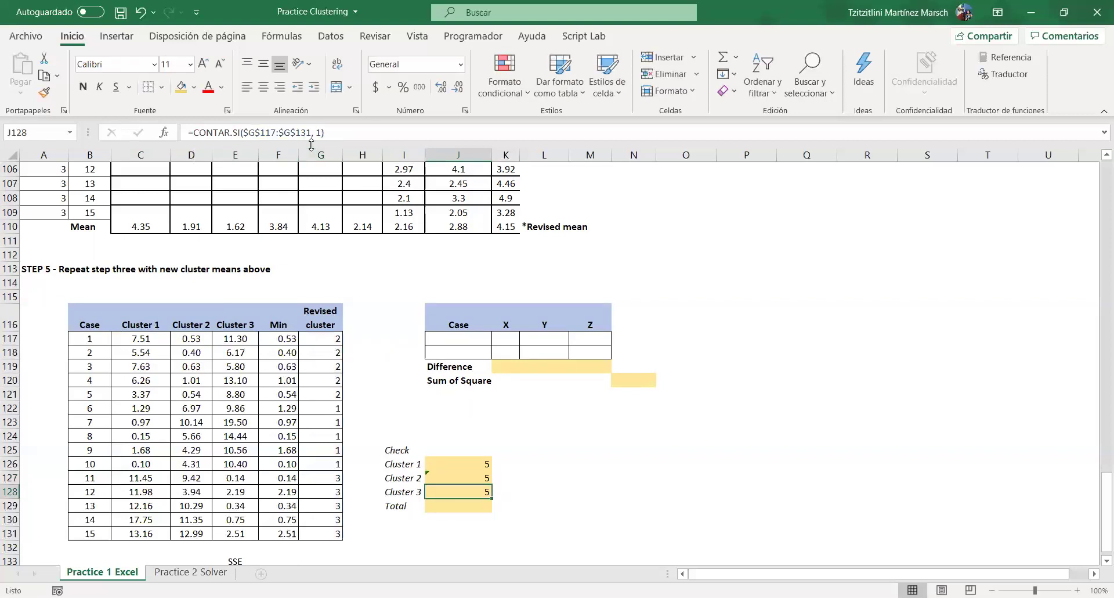
pyautogui.press('Return')
pyautogui.click(722, 62)
pyautogui.press('Return')
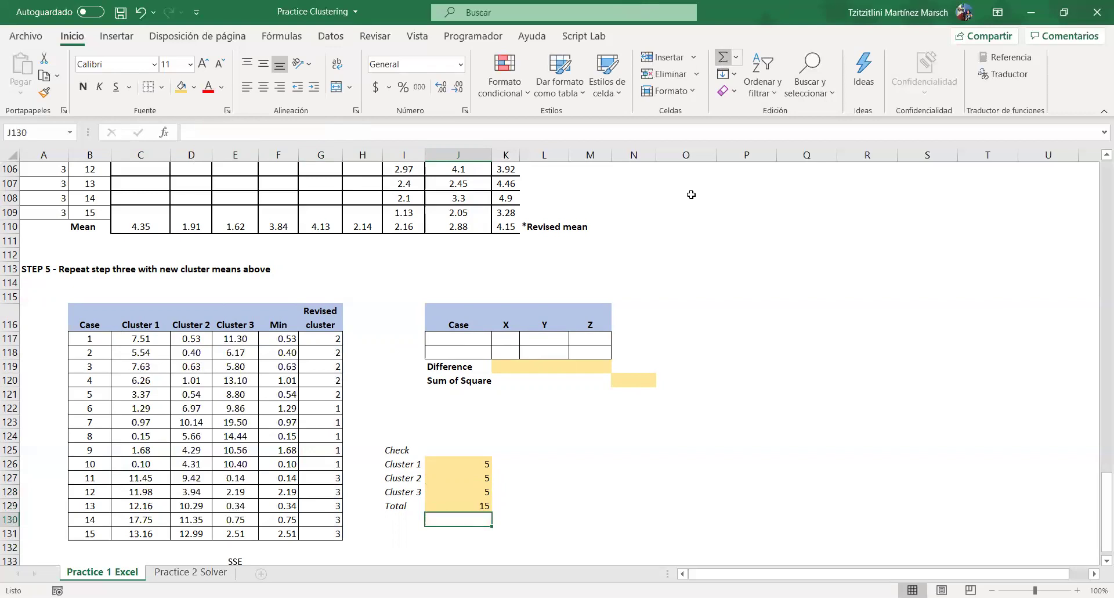
# Step: Calculate the SSE in F133 as the sum of the Min column values above it
pyautogui.scroll(-5, 301, 399)
pyautogui.click(284, 337)
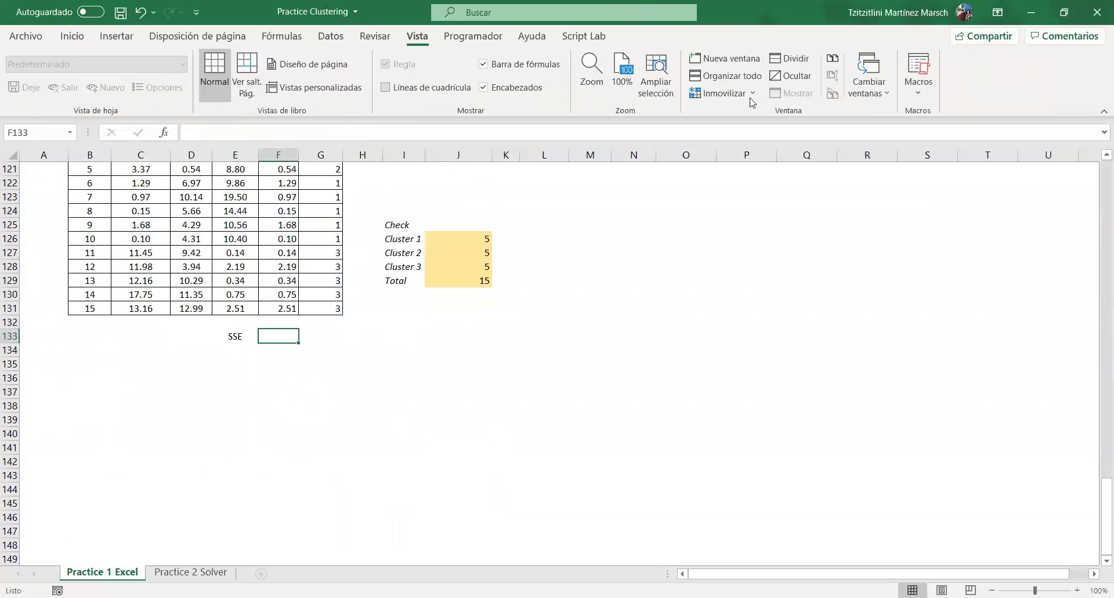
pyautogui.click(87, 37)
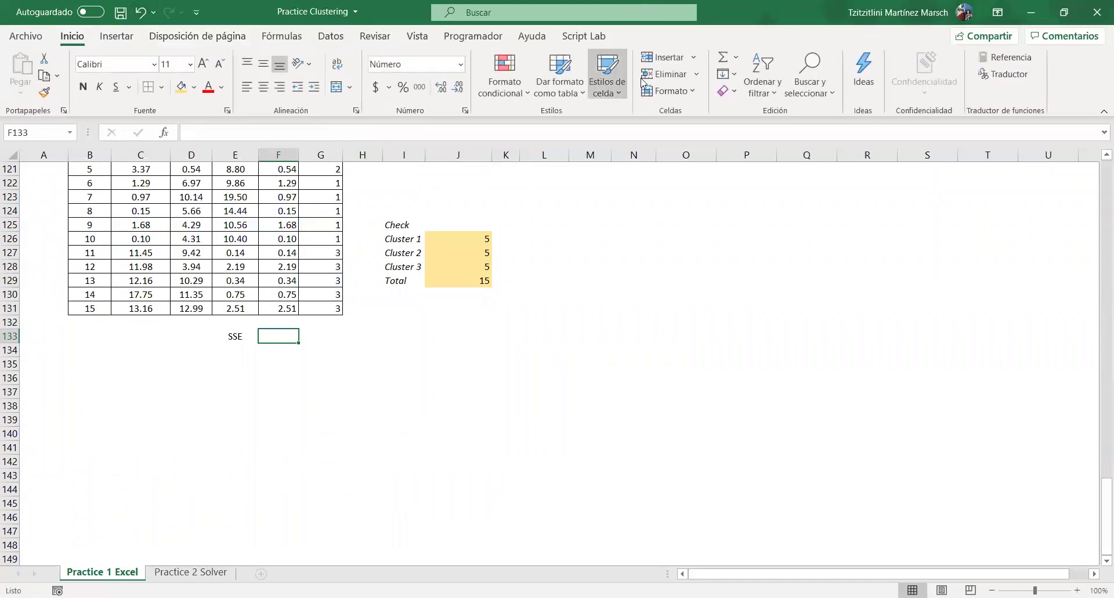
pyautogui.click(724, 57)
pyautogui.press('Return')
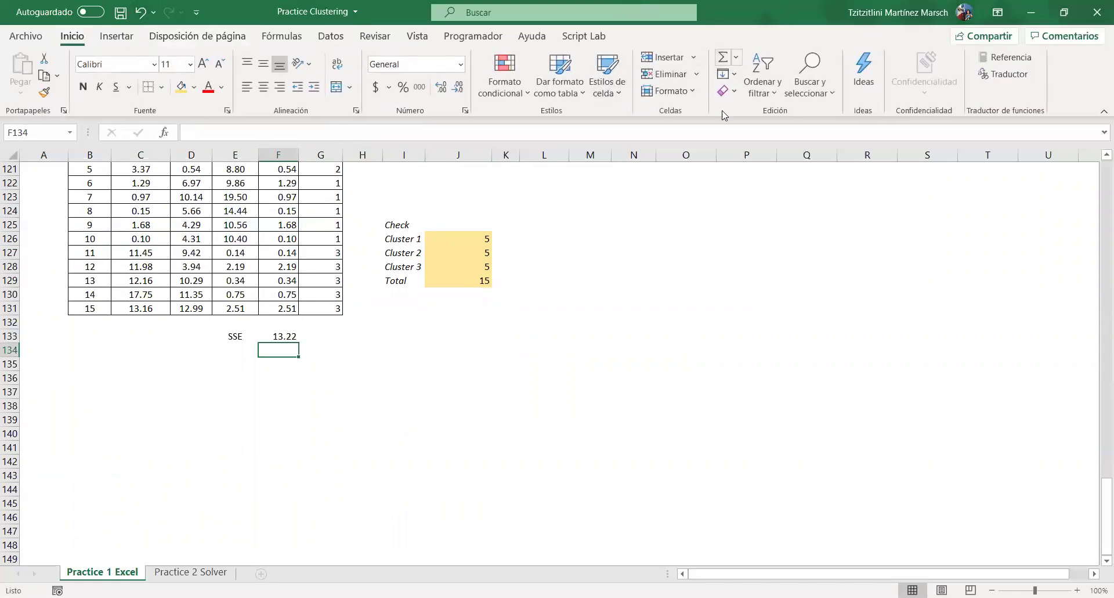
# Step: Compare the new SSE in F133 with the previous iteration's SSE in F88 and review the step 5 cluster table
pyautogui.scroll(3, 802, 269)
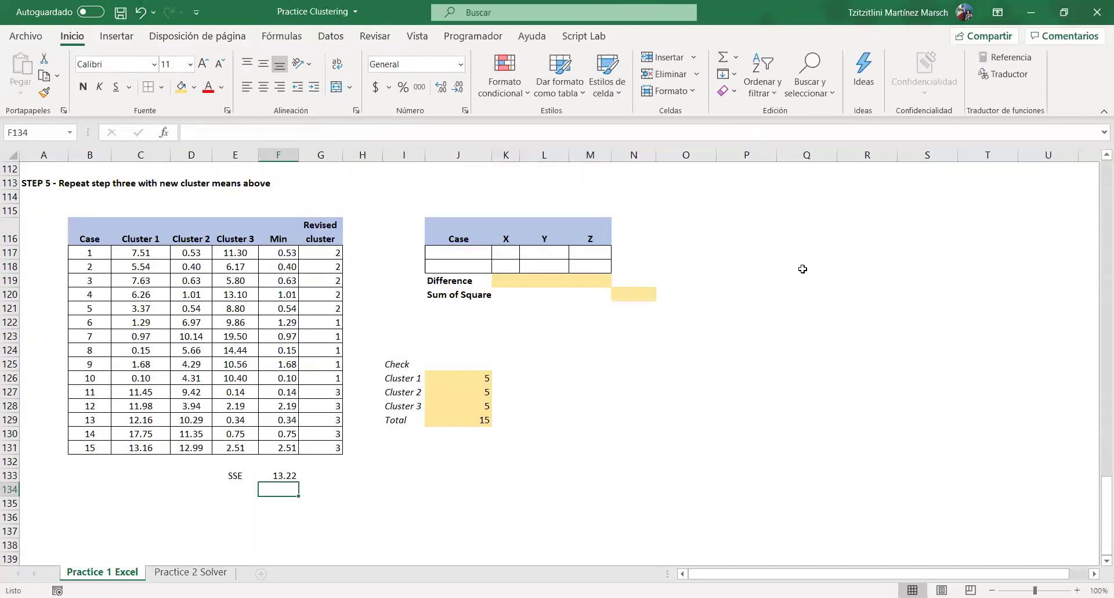
pyautogui.scroll(5, 284, 486)
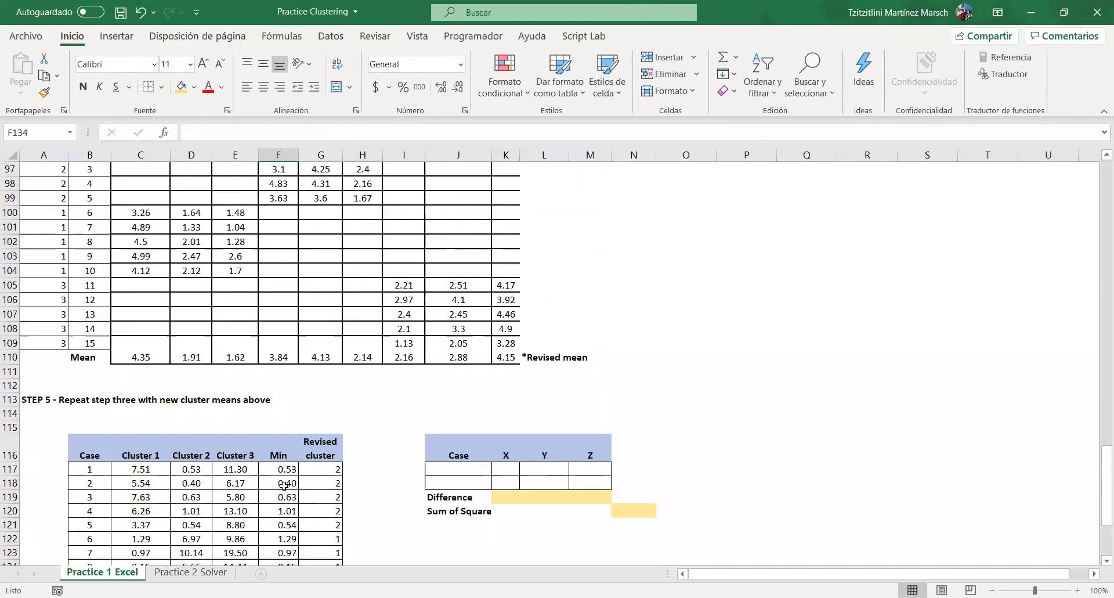
pyautogui.scroll(7, 284, 485)
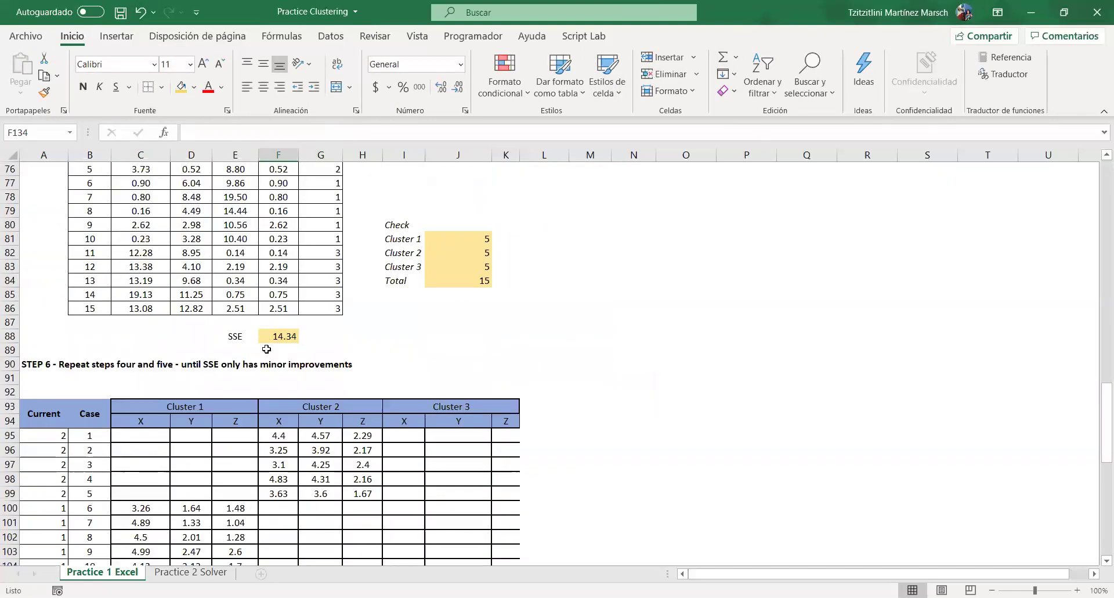
pyautogui.scroll(-17, 272, 362)
pyautogui.scroll(4, 273, 365)
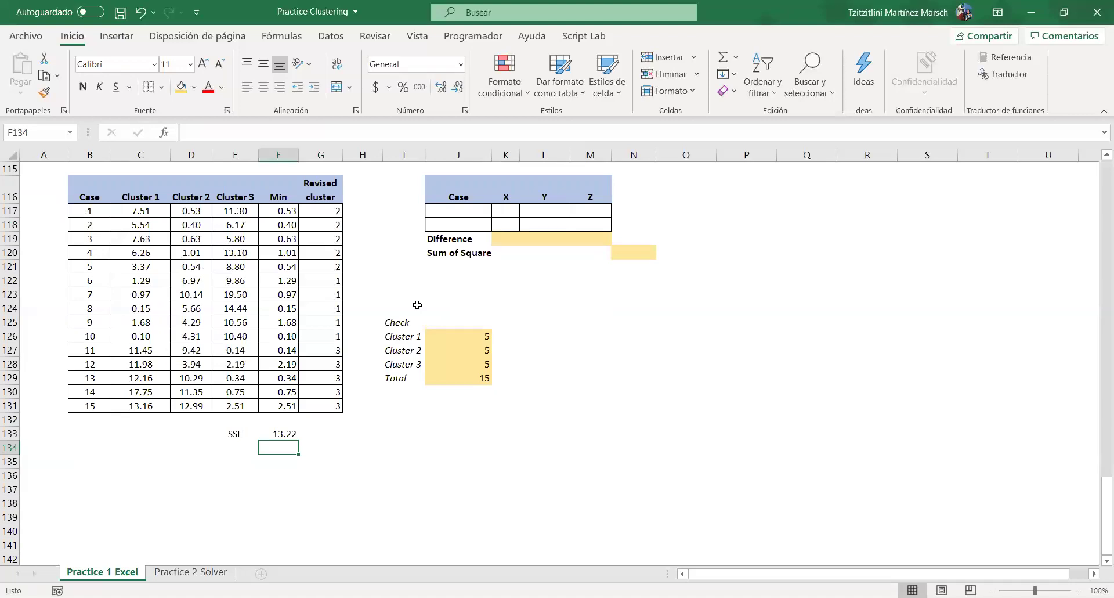
pyautogui.scroll(1, 418, 304)
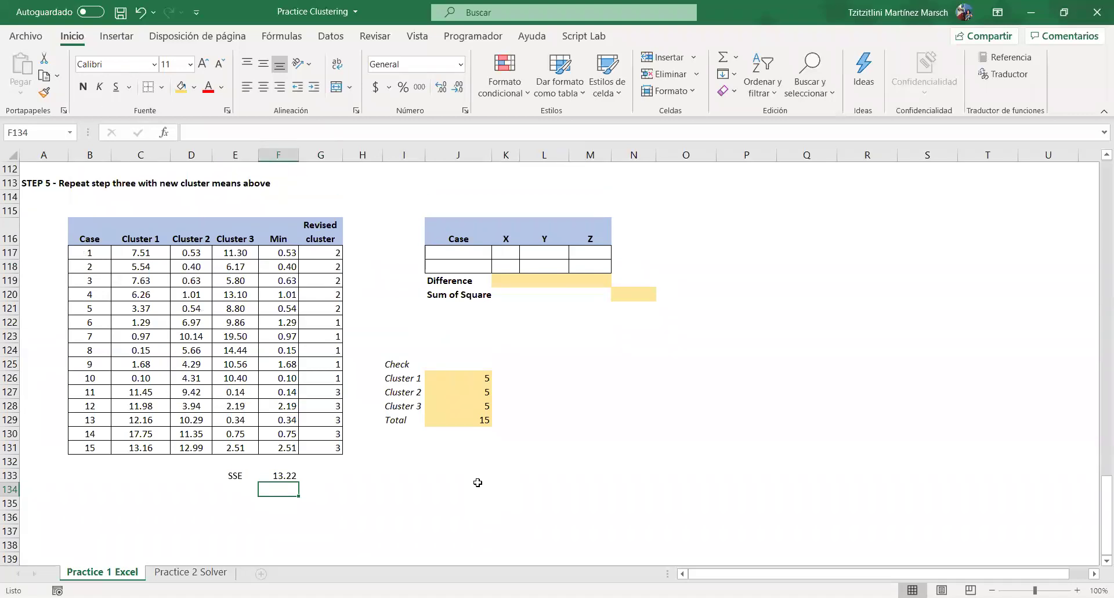